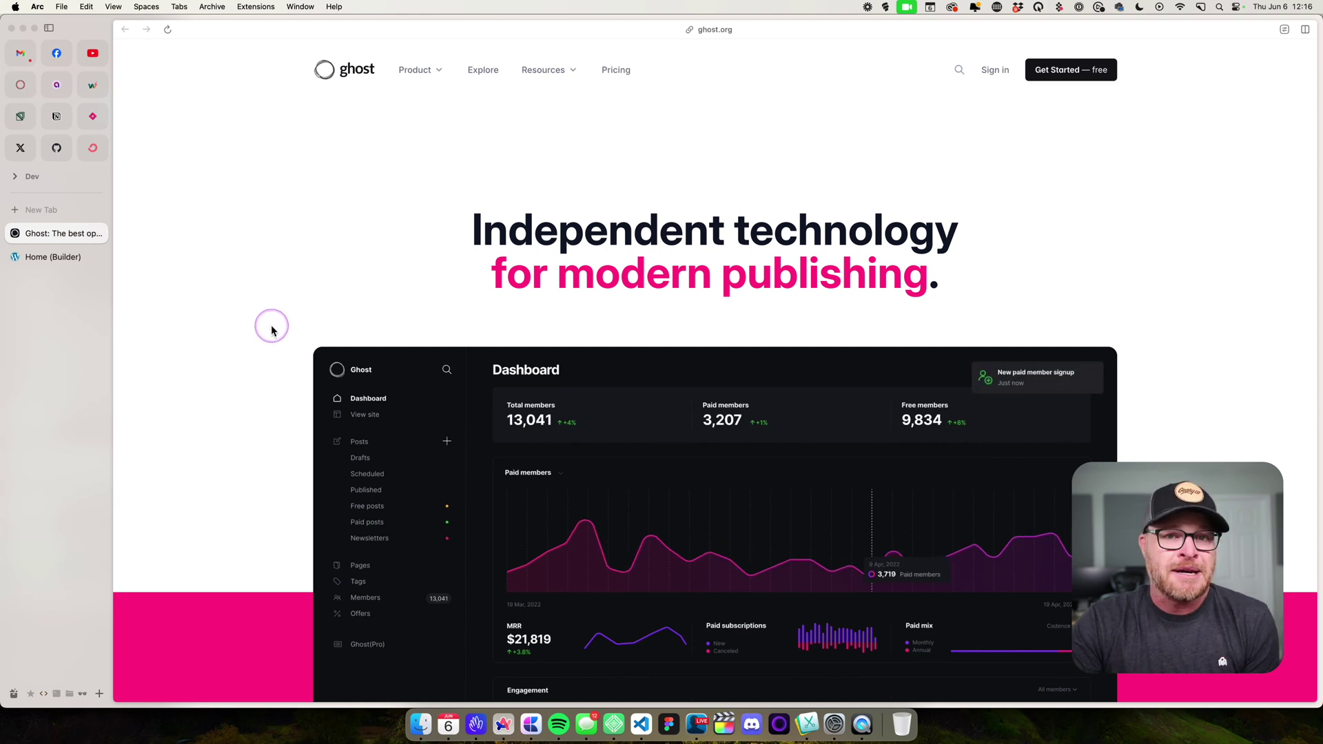
Step: Examine how the section background colors alternate along the ghost.org home page, from the hero down to the footer
{"action": "scroll", "coordinate": [272, 330], "scroll_direction": "down", "scroll_amount": 10}
{"action": "scroll", "coordinate": [270, 334], "scroll_direction": "down", "scroll_amount": 3}
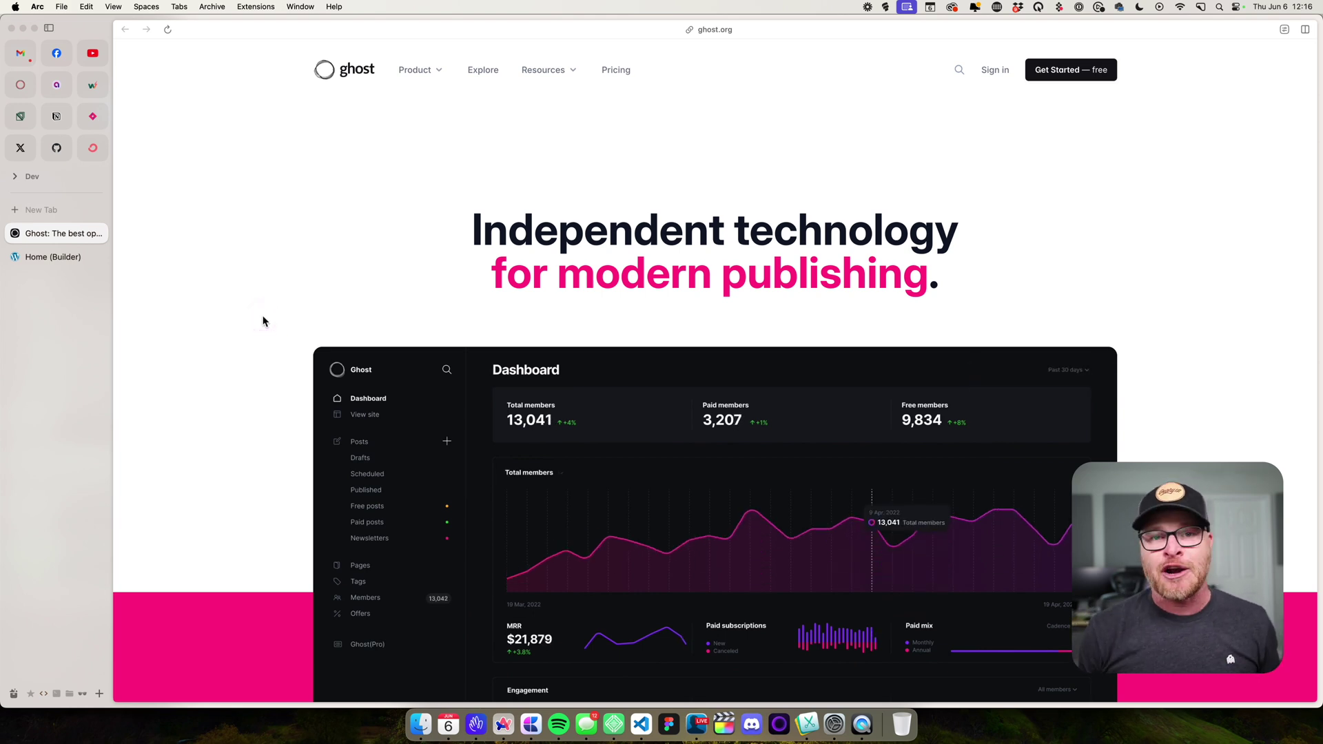
{"action": "scroll", "coordinate": [225, 267], "scroll_direction": "down", "scroll_amount": 10}
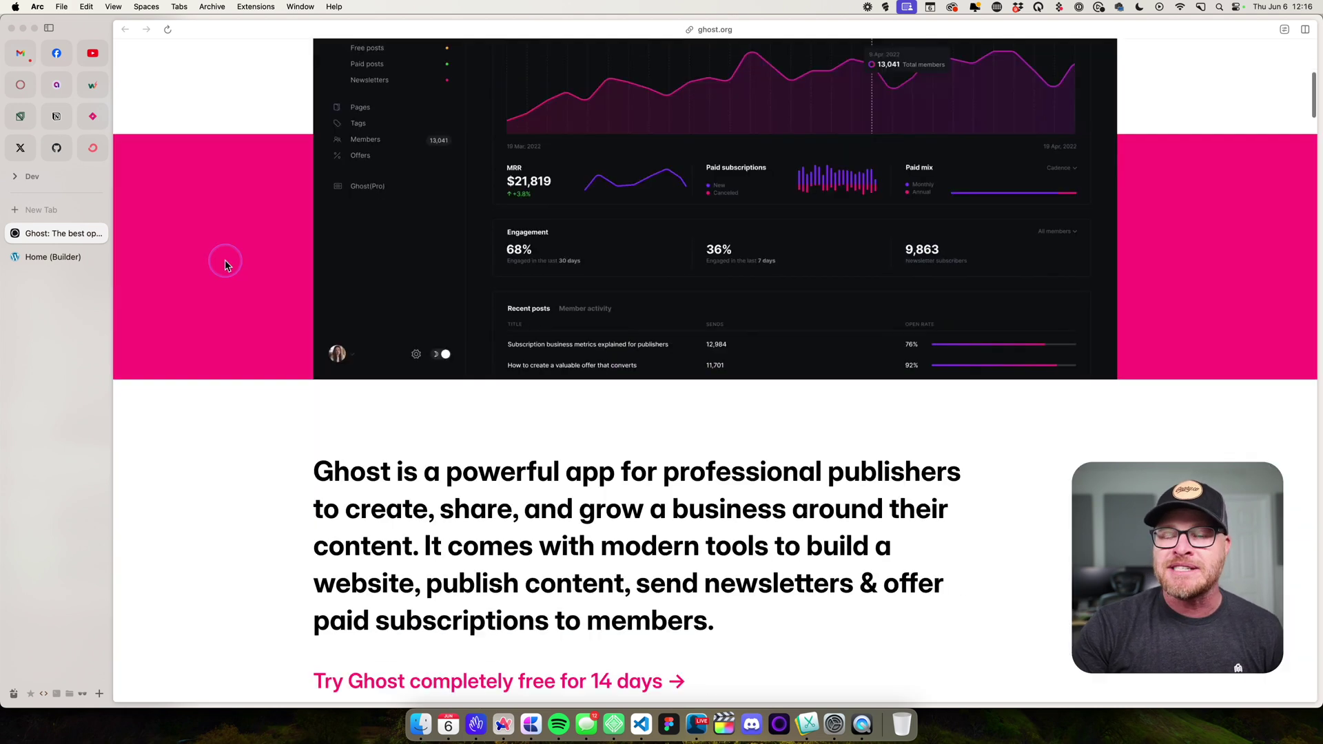
{"action": "scroll", "coordinate": [225, 266], "scroll_direction": "up", "scroll_amount": 6}
{"action": "scroll", "coordinate": [225, 267], "scroll_direction": "up", "scroll_amount": 5}
{"action": "scroll", "coordinate": [222, 260], "scroll_direction": "down", "scroll_amount": 1}
{"action": "scroll", "coordinate": [331, 207], "scroll_direction": "up", "scroll_amount": 1}
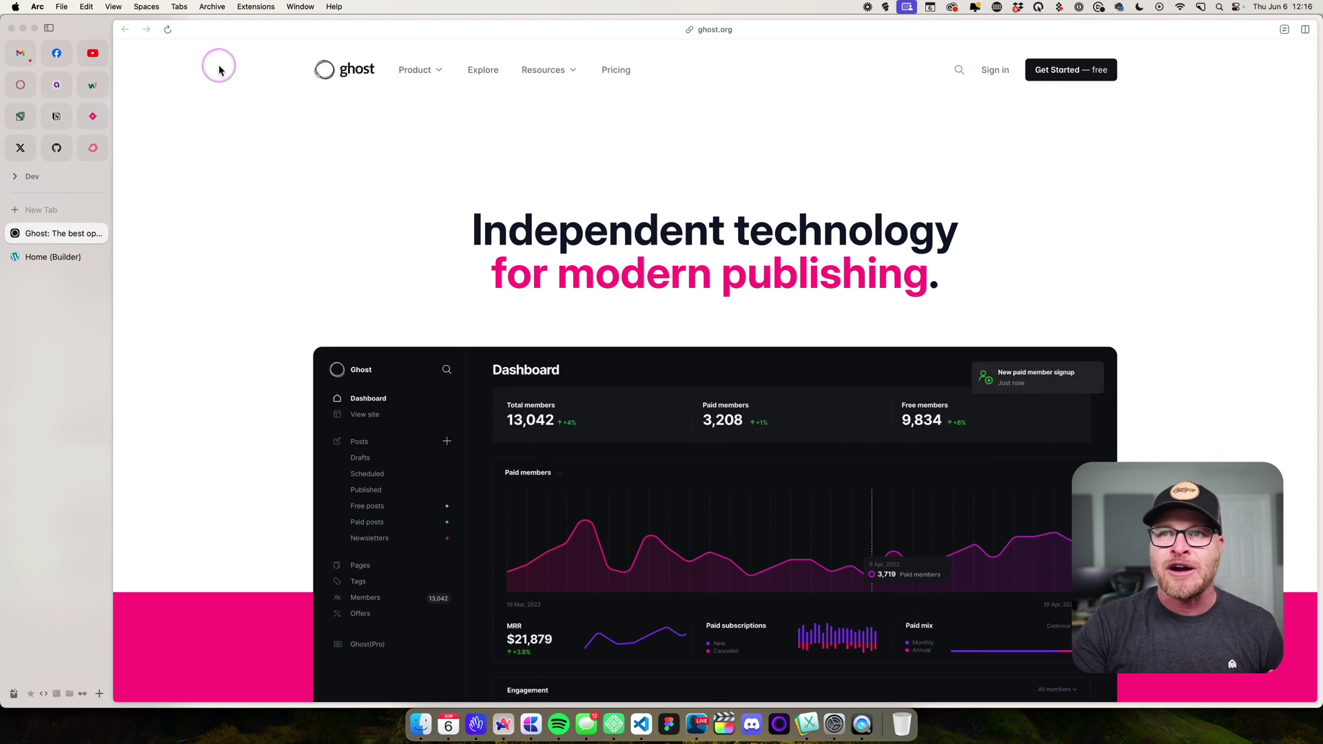
{"action": "scroll", "coordinate": [234, 145], "scroll_direction": "down", "scroll_amount": 10}
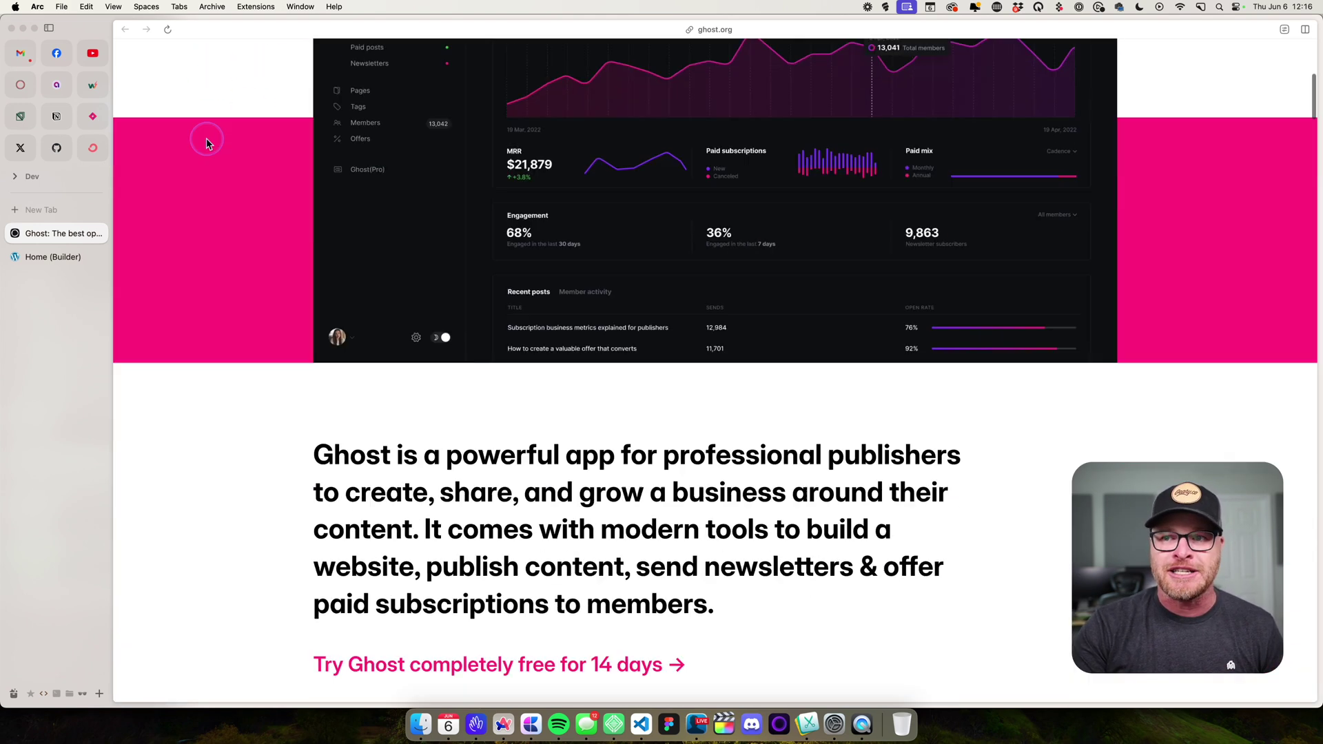
{"action": "scroll", "coordinate": [255, 166], "scroll_direction": "down", "scroll_amount": 15}
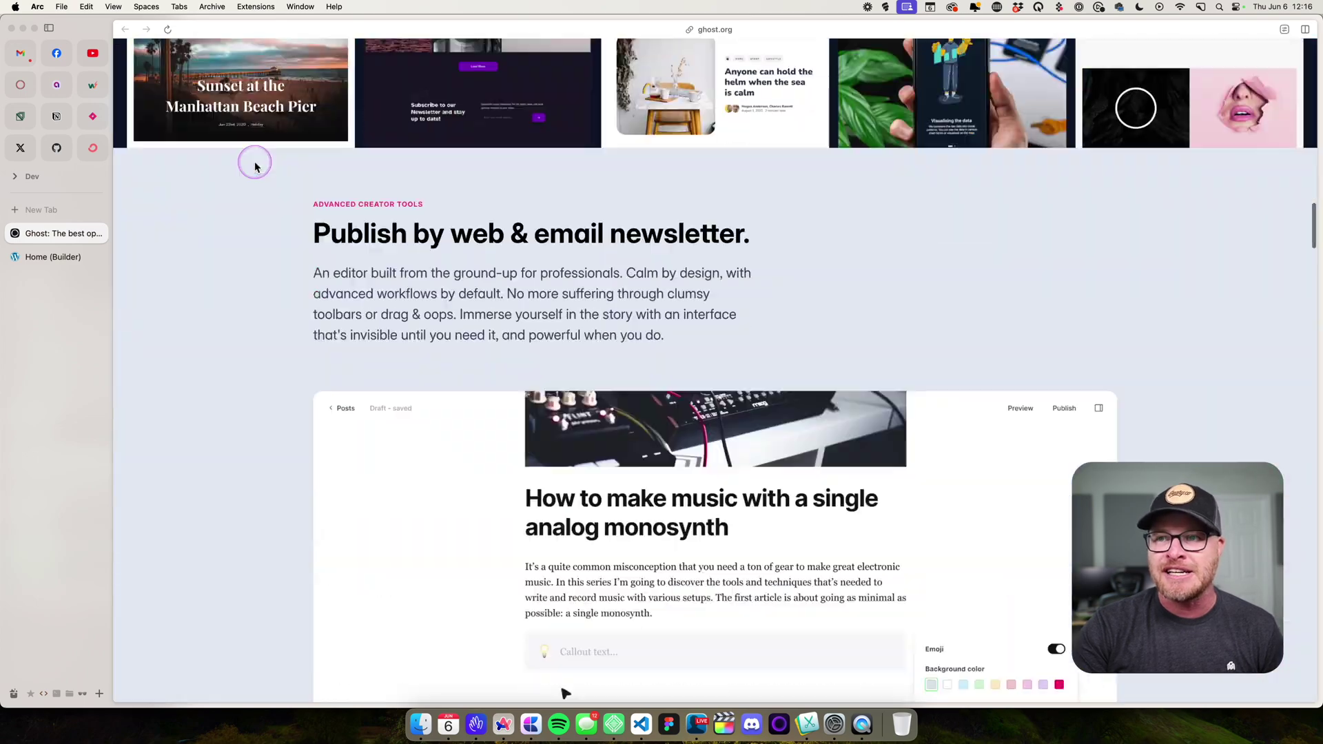
{"action": "scroll", "coordinate": [255, 165], "scroll_direction": "down", "scroll_amount": 15}
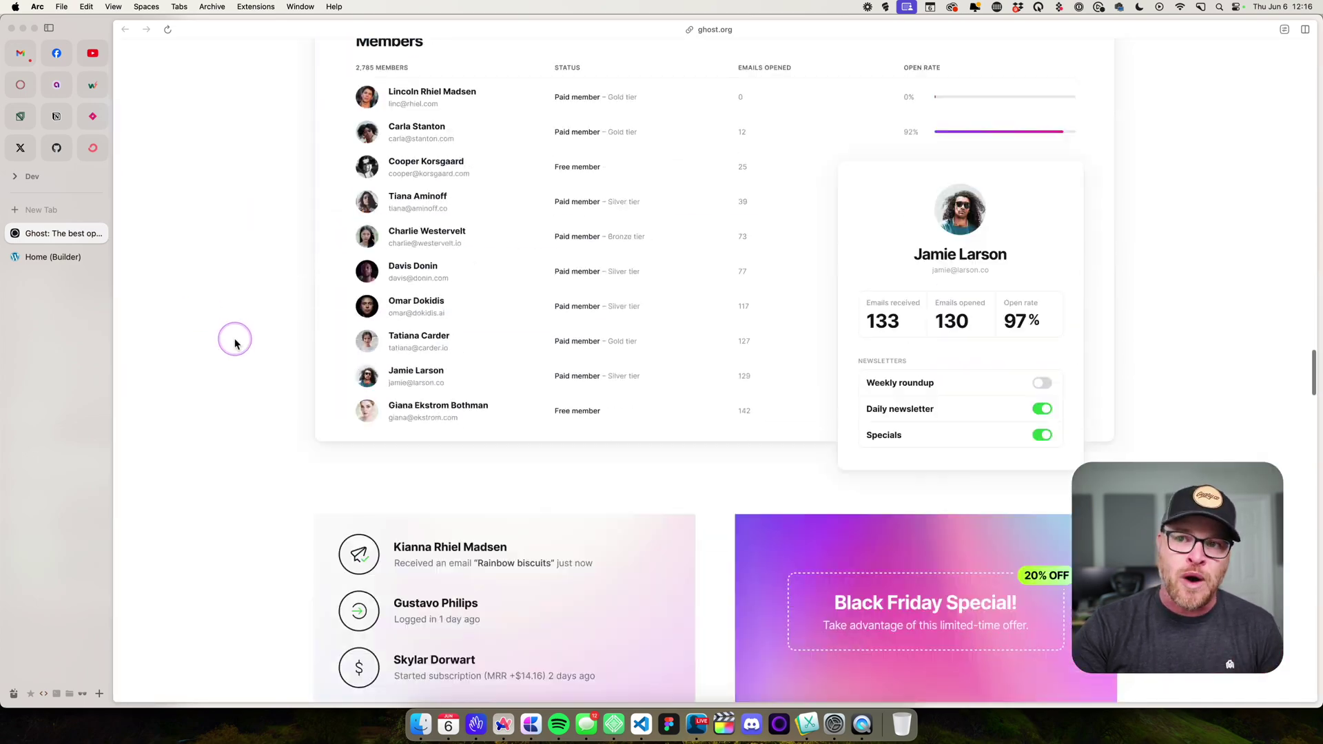
{"action": "scroll", "coordinate": [234, 343], "scroll_direction": "down", "scroll_amount": 15}
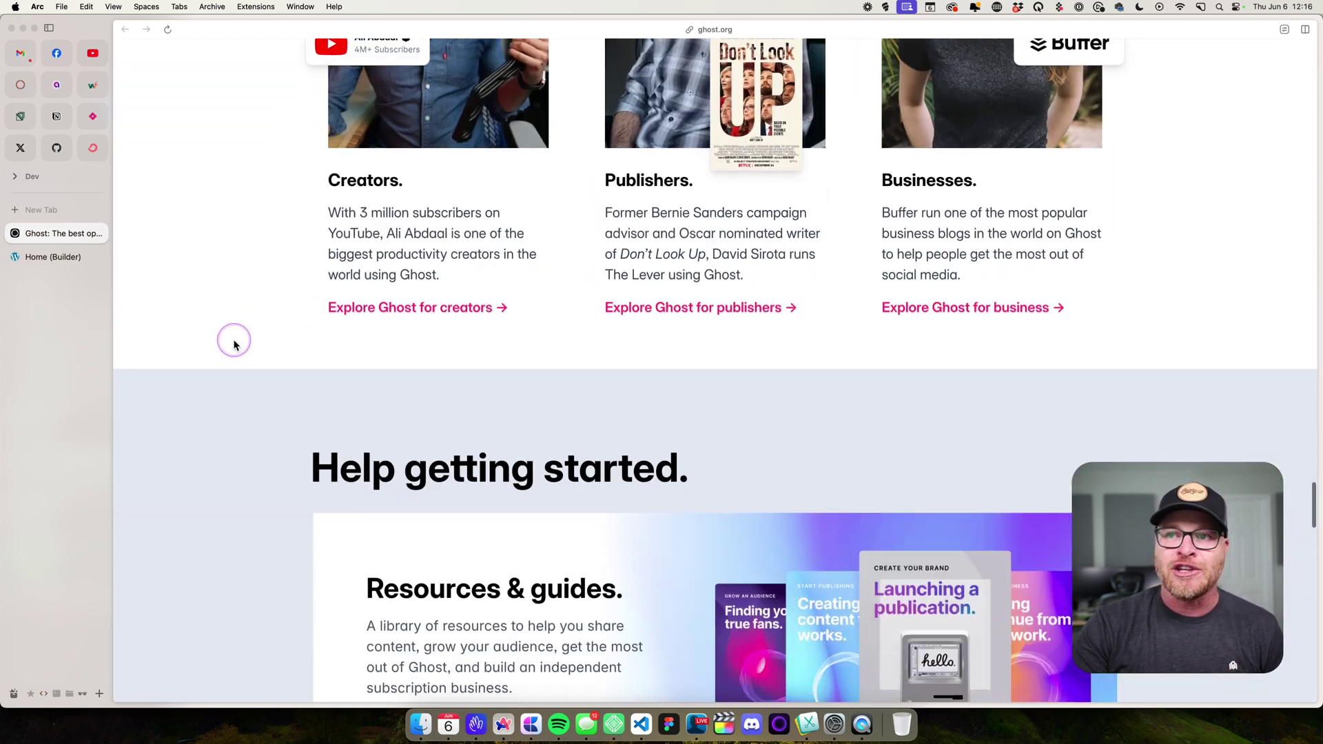
{"action": "scroll", "coordinate": [235, 343], "scroll_direction": "down", "scroll_amount": 15}
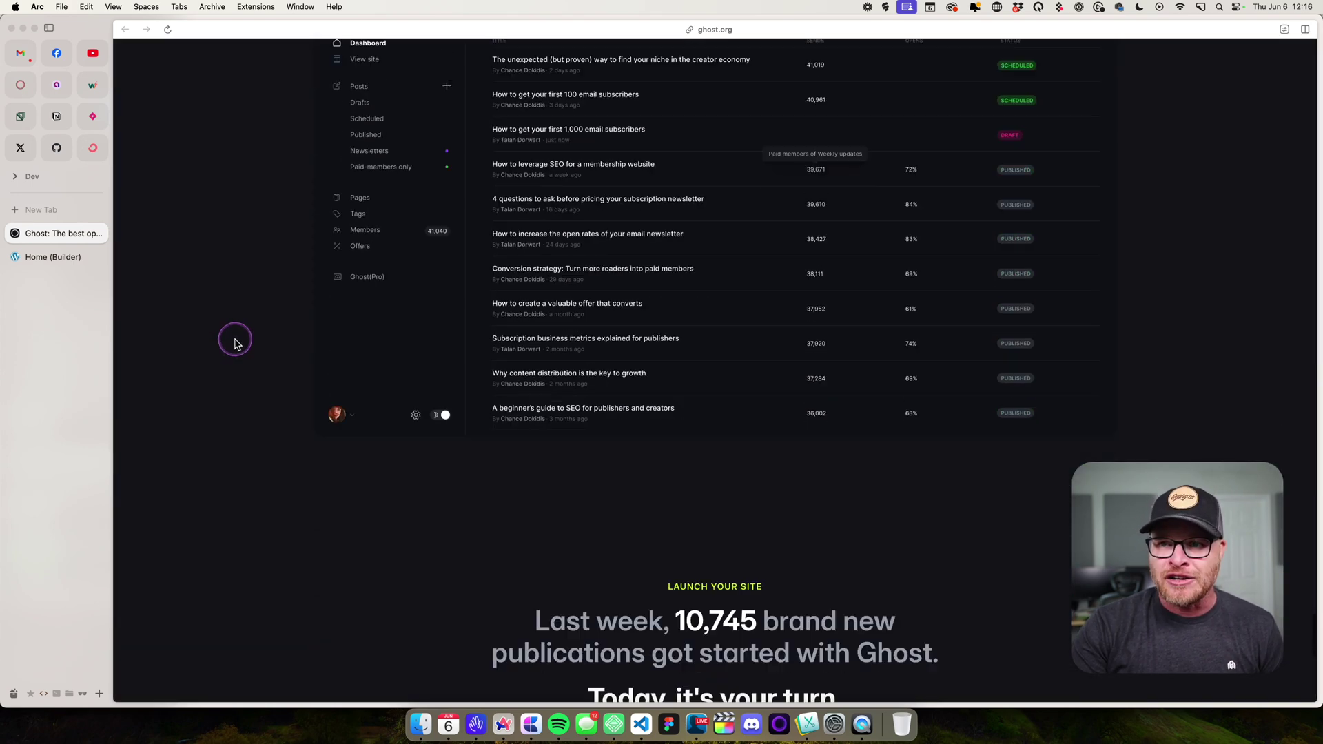
{"action": "scroll", "coordinate": [235, 343], "scroll_direction": "up", "scroll_amount": 15}
{"action": "scroll", "coordinate": [234, 341], "scroll_direction": "down", "scroll_amount": 20}
{"action": "scroll", "coordinate": [232, 341], "scroll_direction": "up", "scroll_amount": 3}
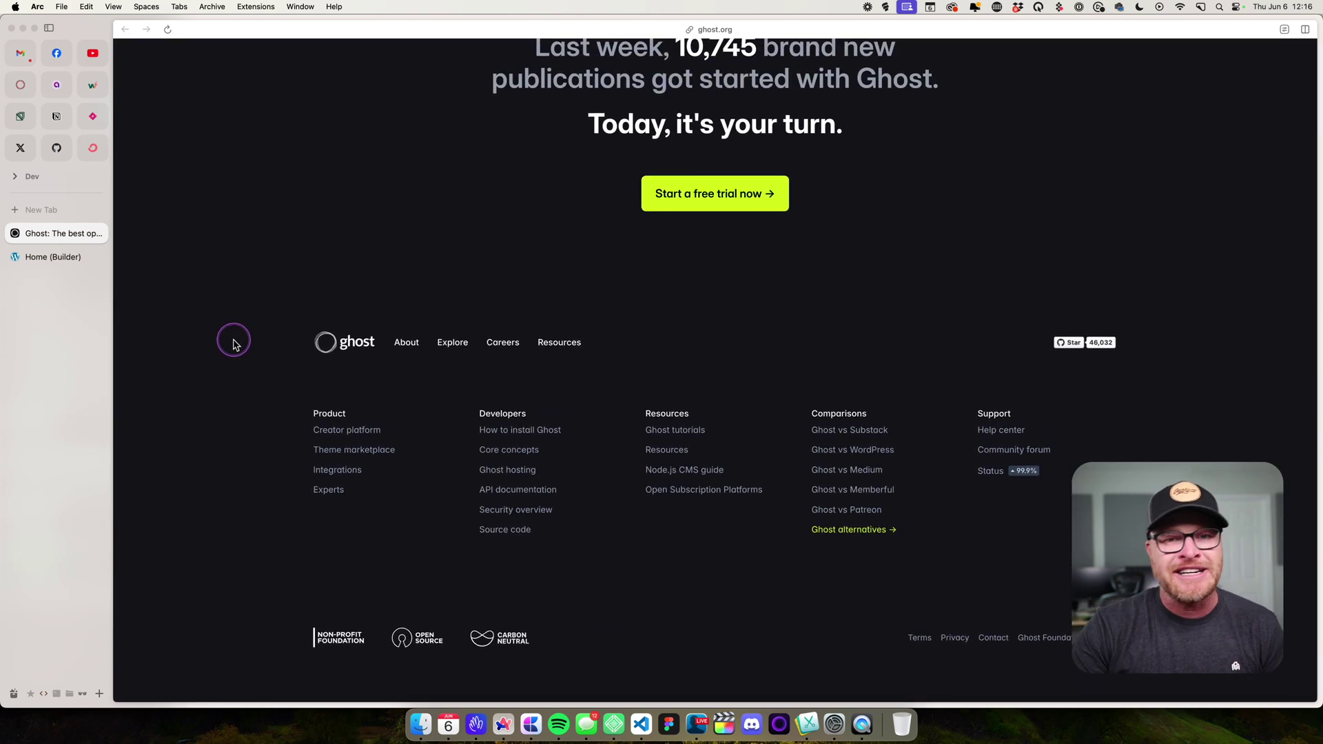
{"action": "scroll", "coordinate": [186, 353], "scroll_direction": "up", "scroll_amount": 15}
{"action": "scroll", "coordinate": [186, 358], "scroll_direction": "up", "scroll_amount": 15}
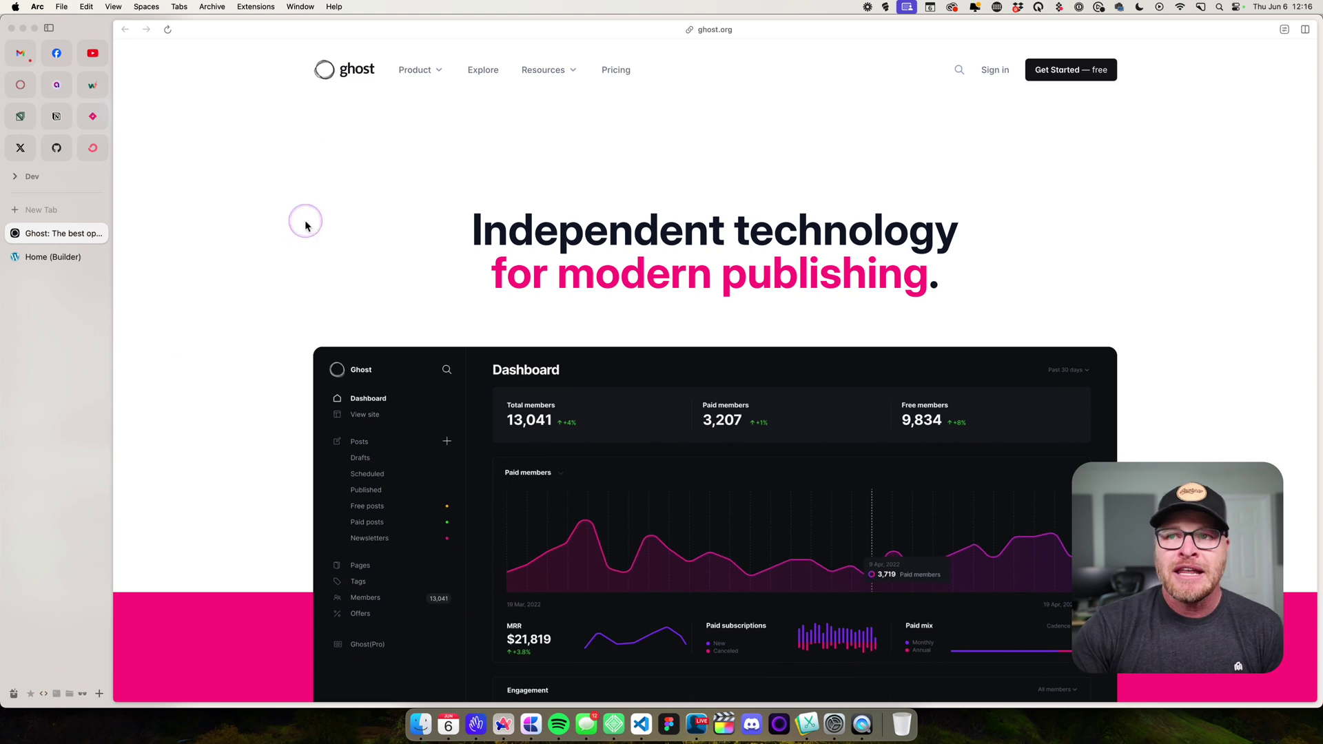
{"action": "left_click", "coordinate": [202, 121]}
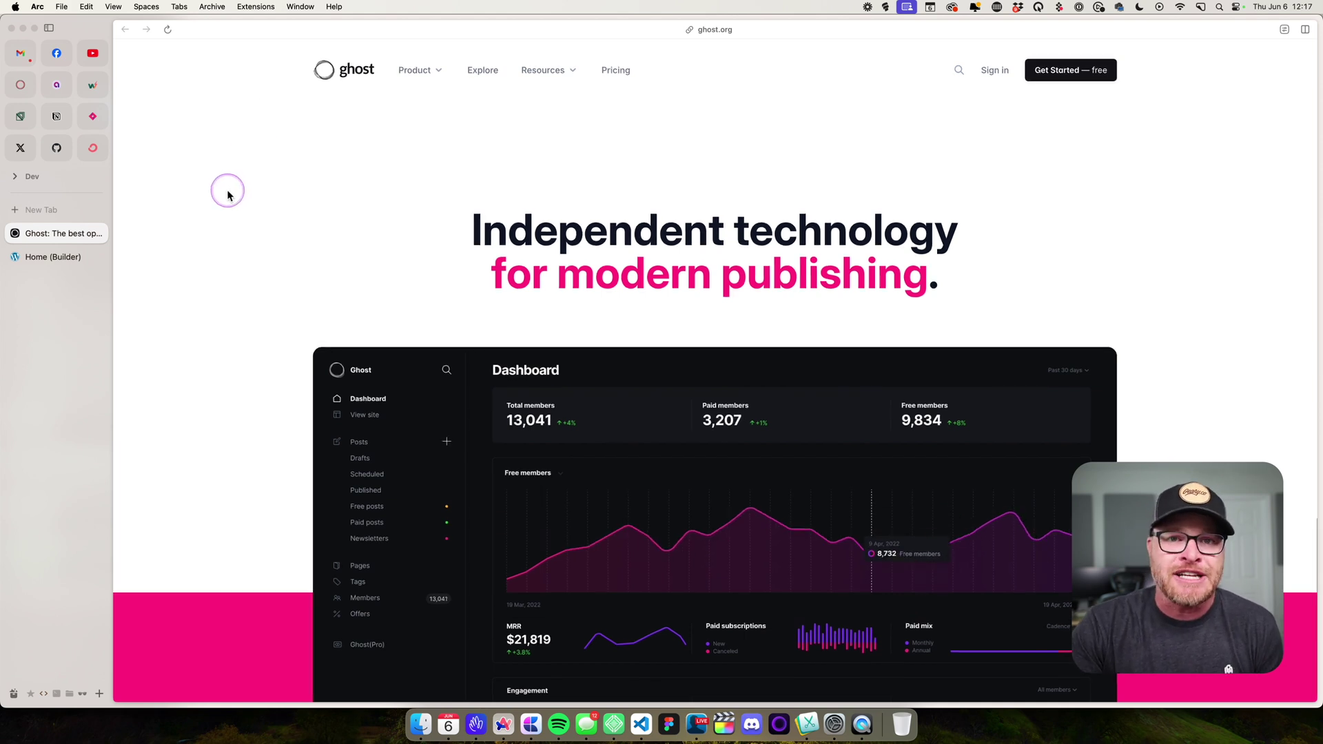
Step: Switch to the Home builder page and inspect the website background color in the Automatic.css Backgrounds & Text settings
{"action": "left_click", "coordinate": [62, 256]}
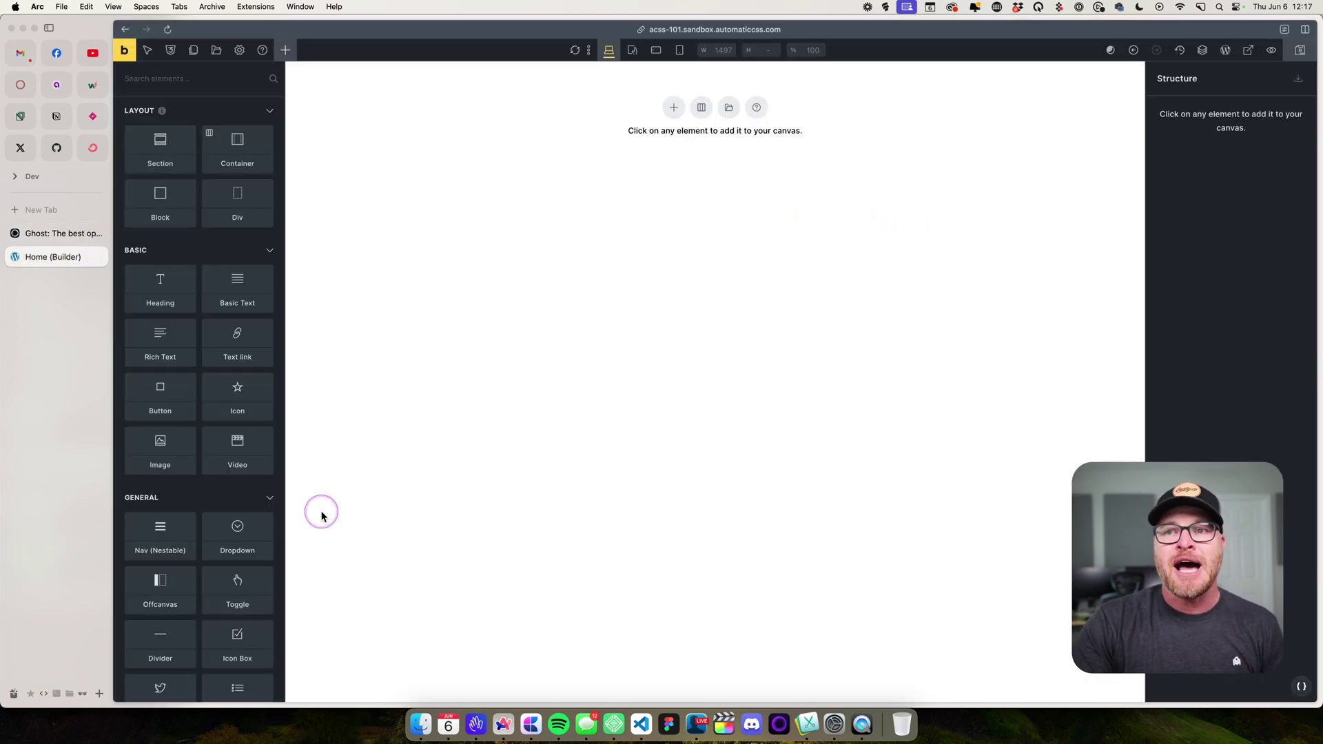
{"action": "left_click", "coordinate": [1303, 689]}
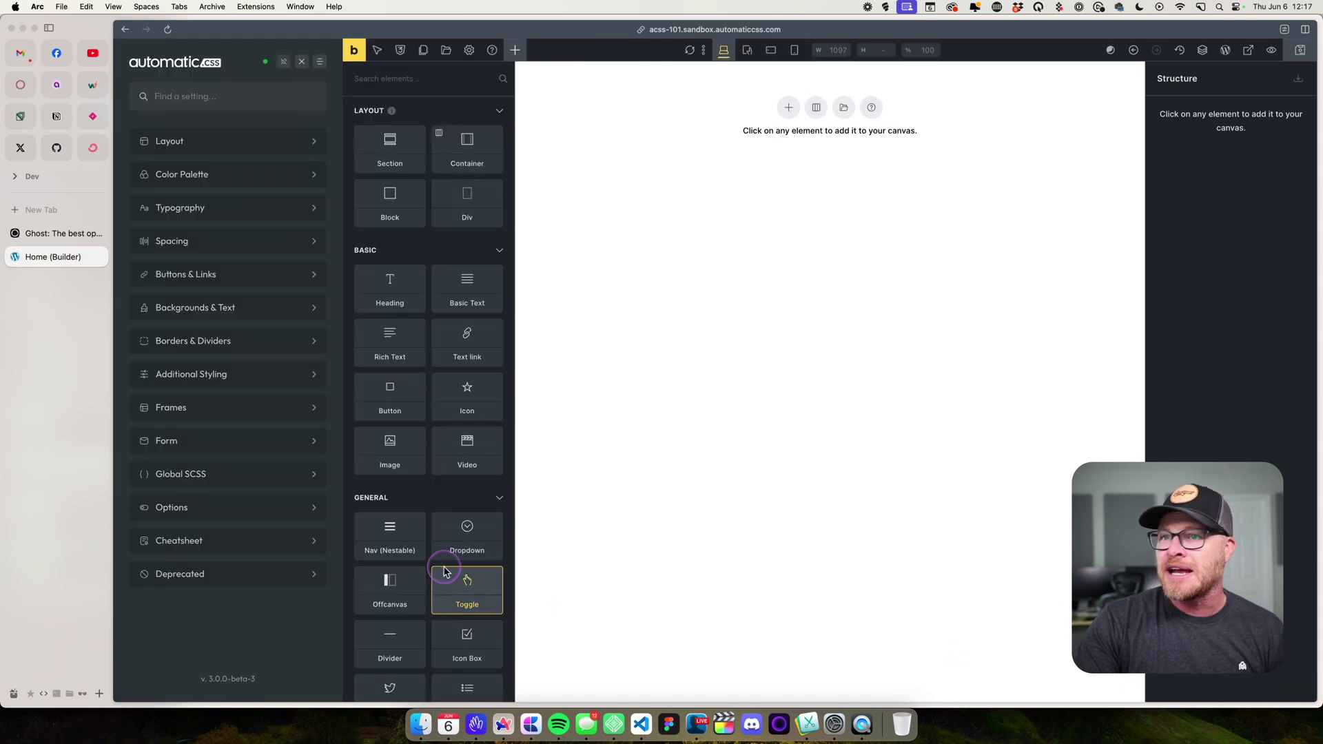
{"action": "left_click", "coordinate": [204, 312]}
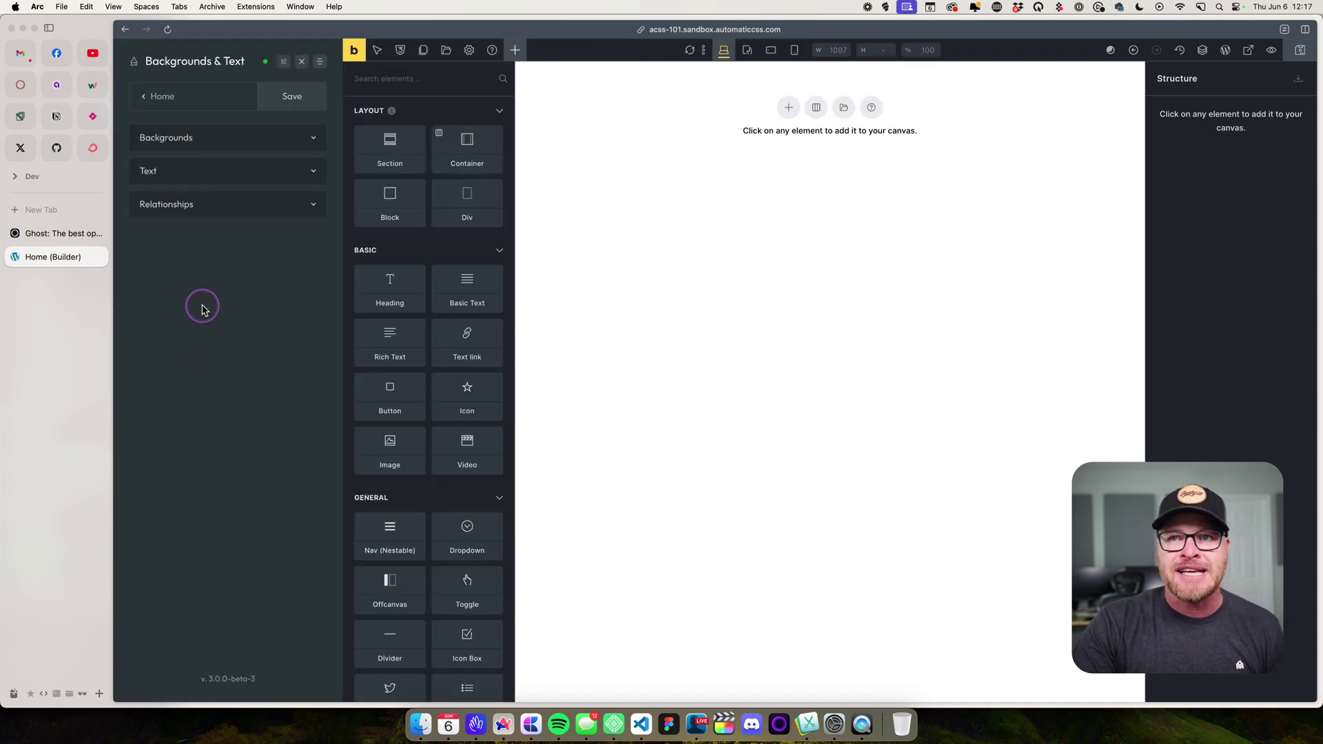
{"action": "left_click", "coordinate": [201, 138]}
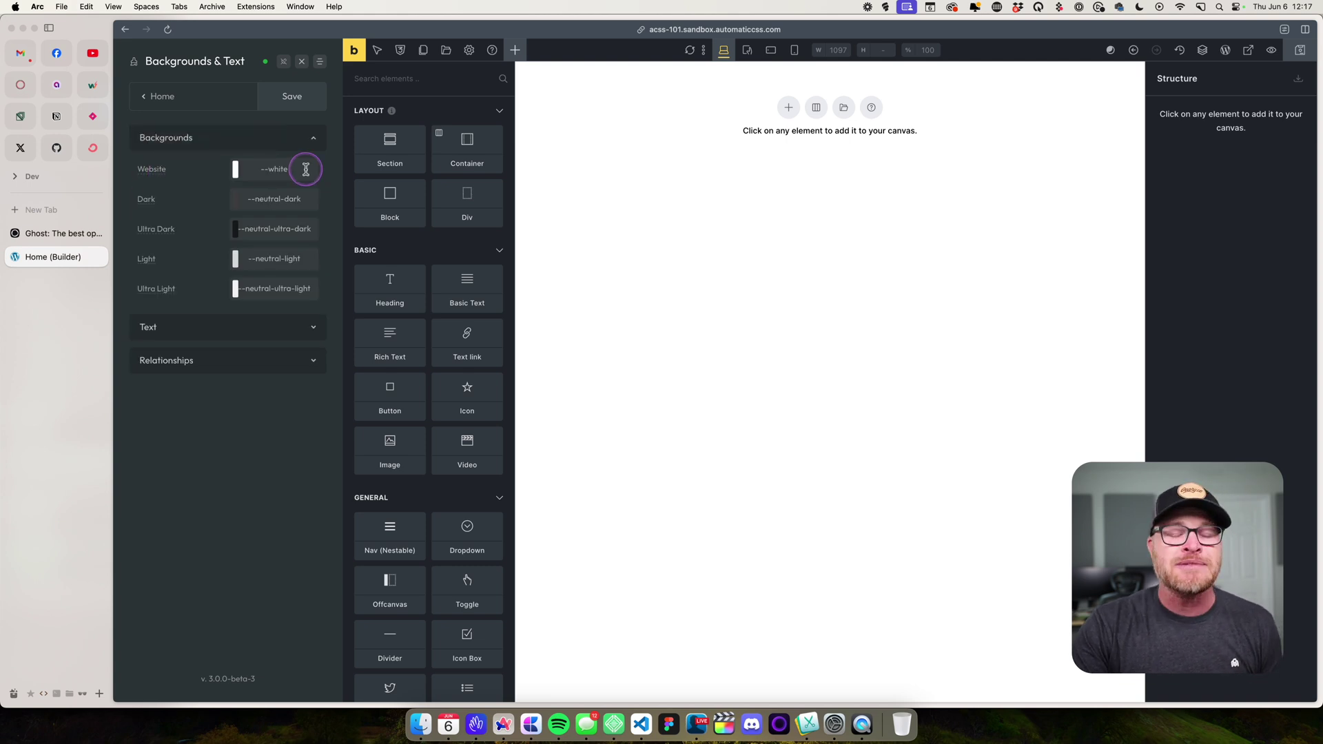
{"action": "left_click_drag", "start_coordinate": [306, 170], "coordinate": [267, 169]}
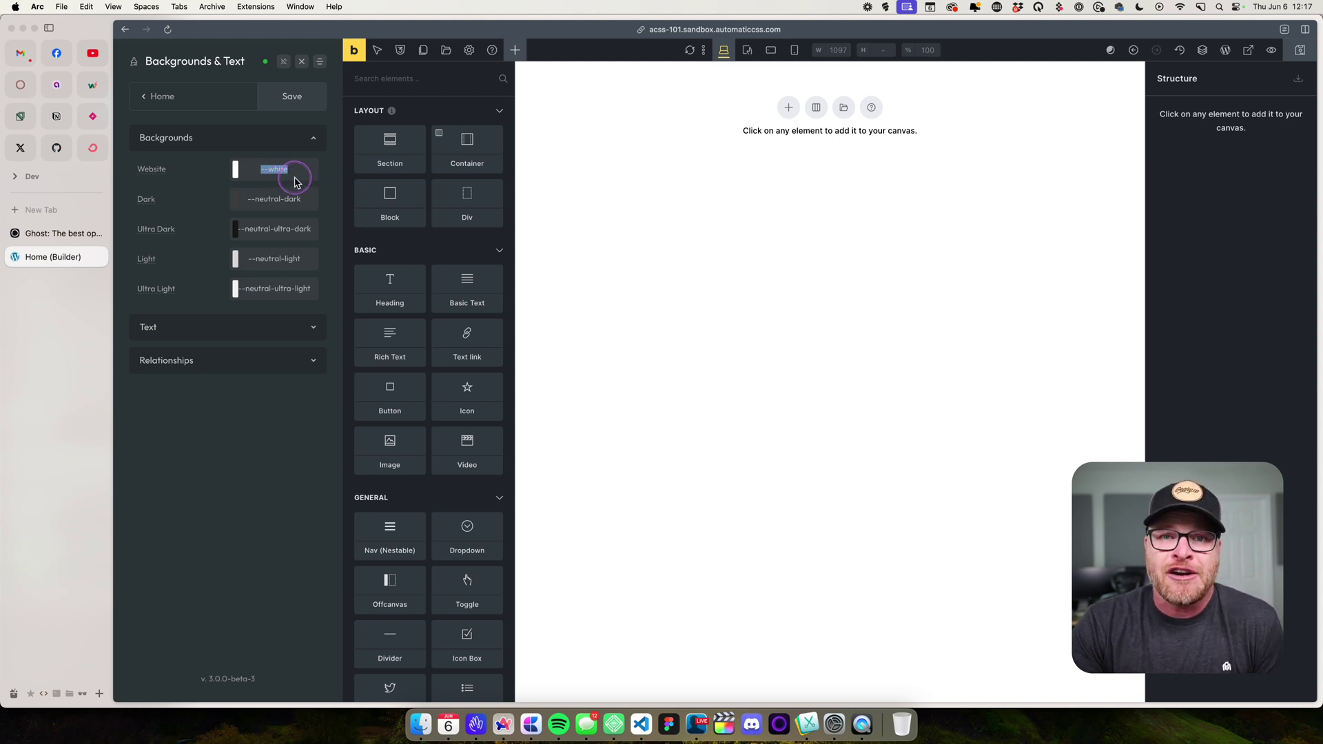
{"action": "left_click", "coordinate": [301, 62]}
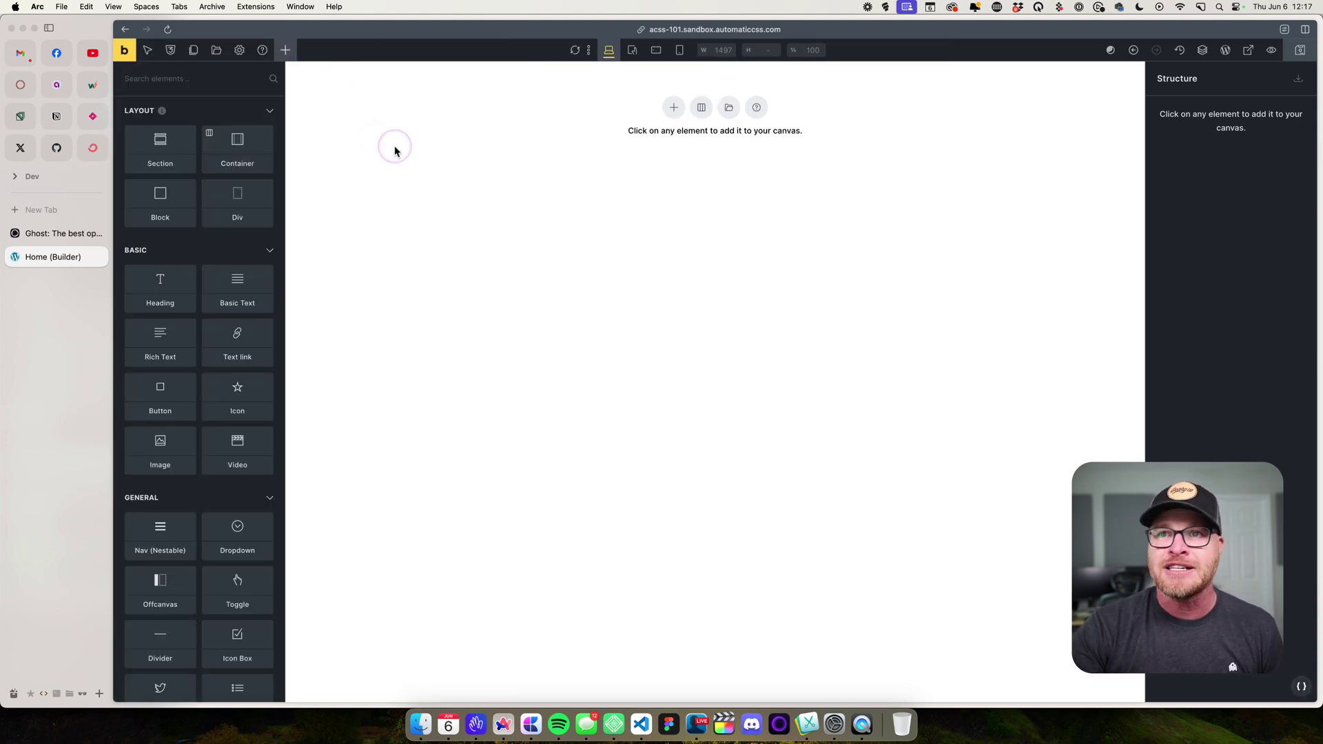
Step: Set the website background color to --base-light in the Automatic.css background settings
{"action": "left_click", "coordinate": [1303, 689]}
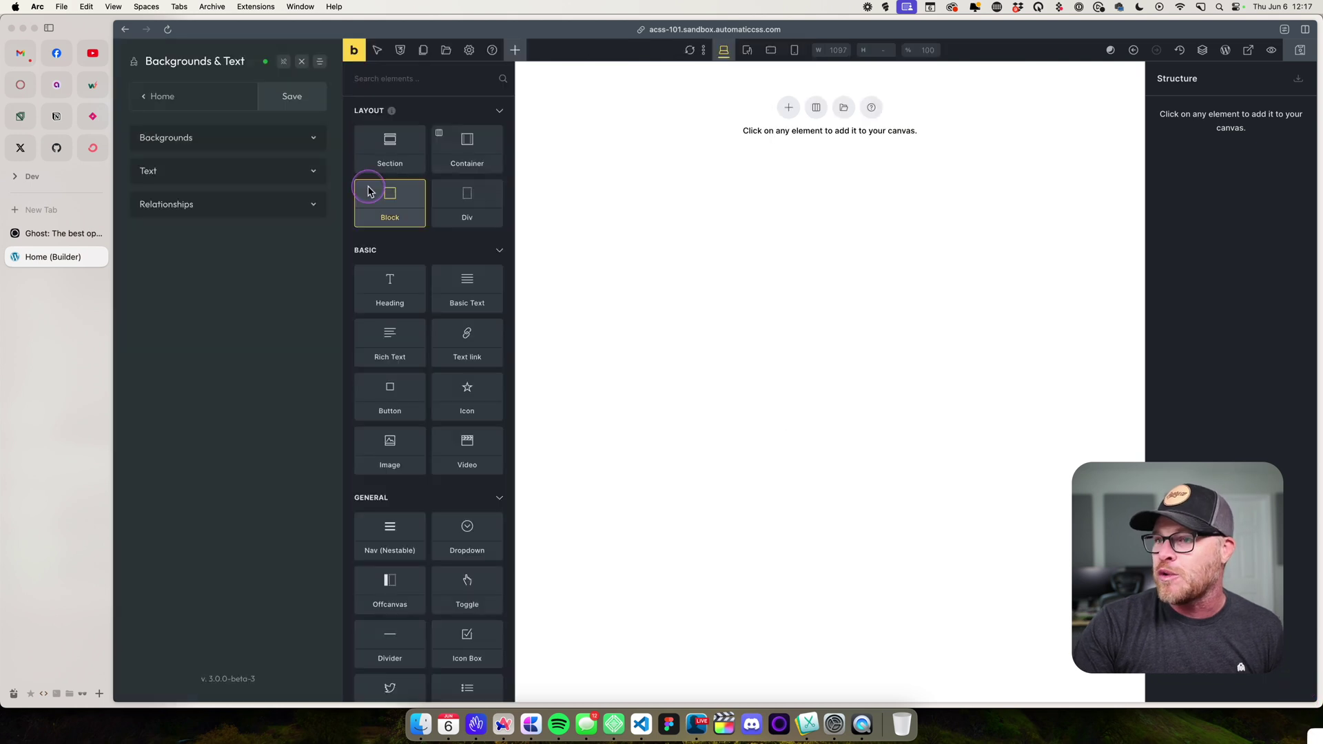
{"action": "left_click", "coordinate": [186, 136]}
{"action": "left_click", "coordinate": [307, 173]}
{"action": "key", "text": "BackSpace"}
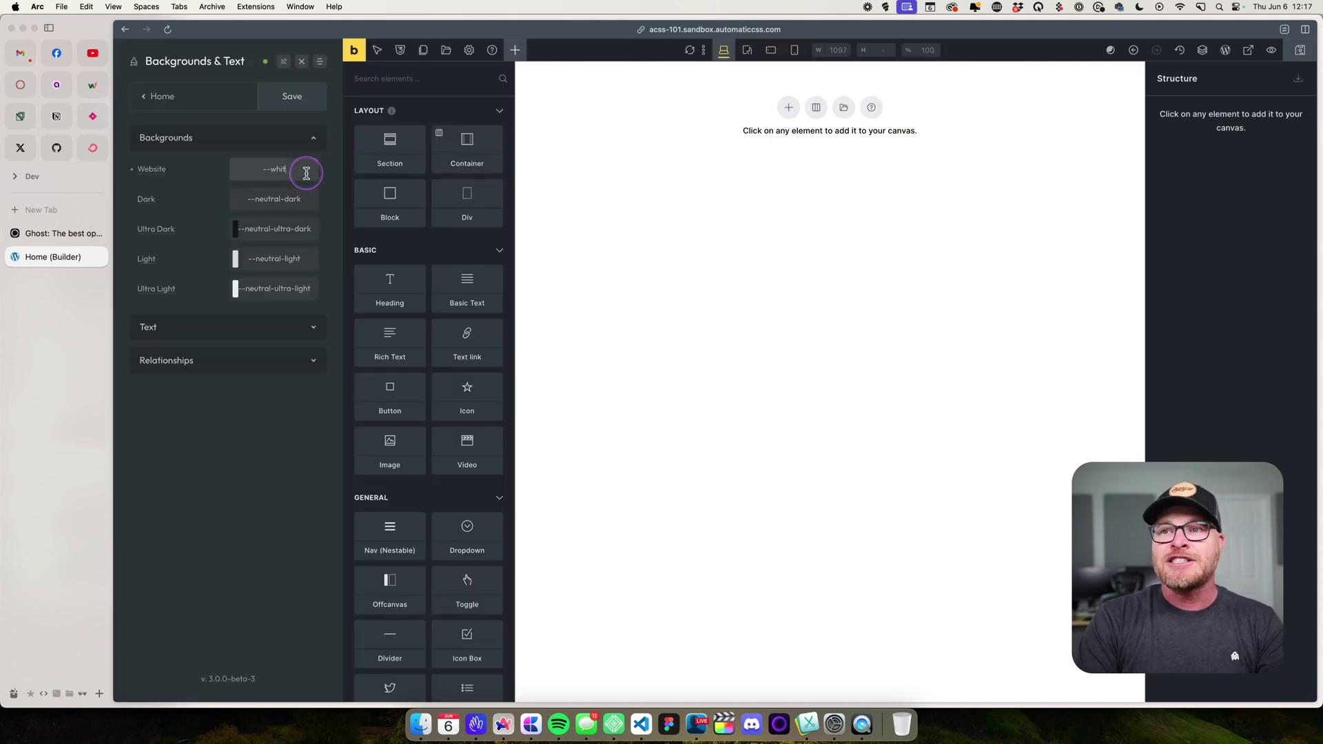
{"action": "type", "text": "base-light"}
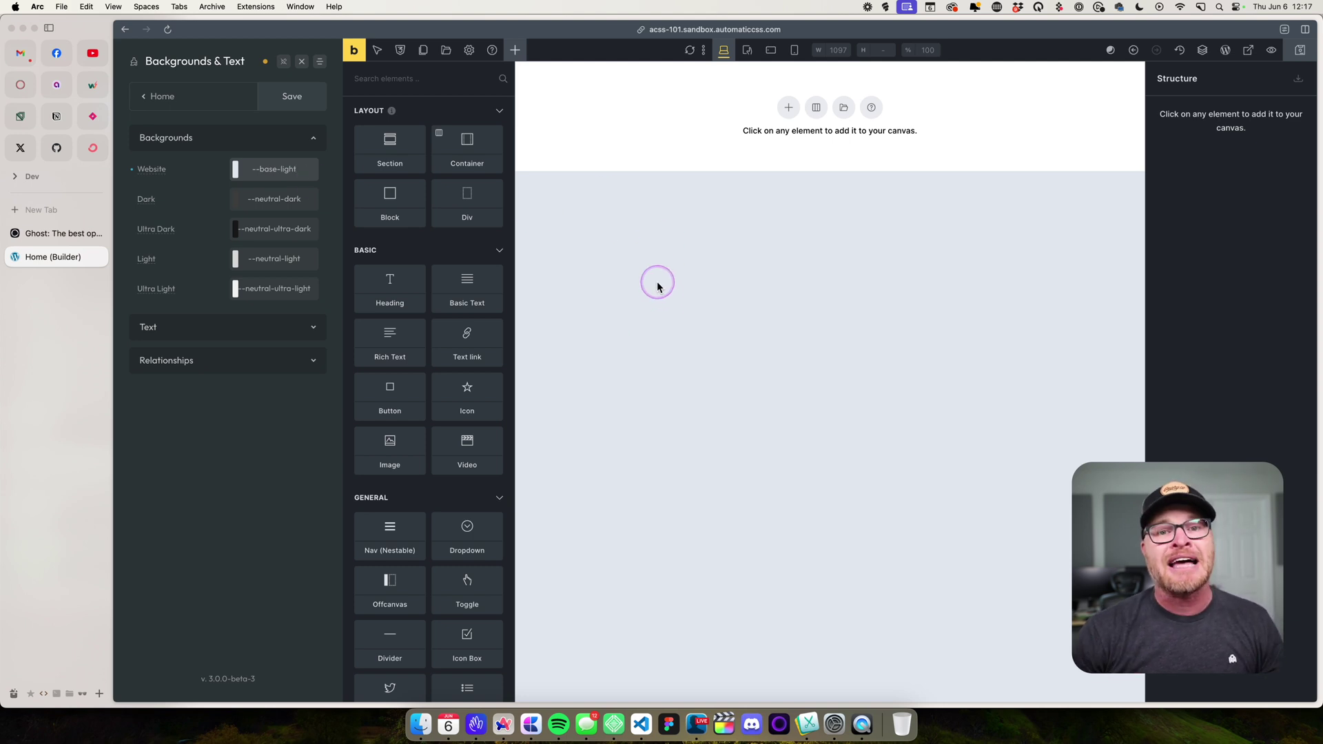
Step: Add a section to the empty canvas to check its background, and delete it again
{"action": "left_click", "coordinate": [788, 108]}
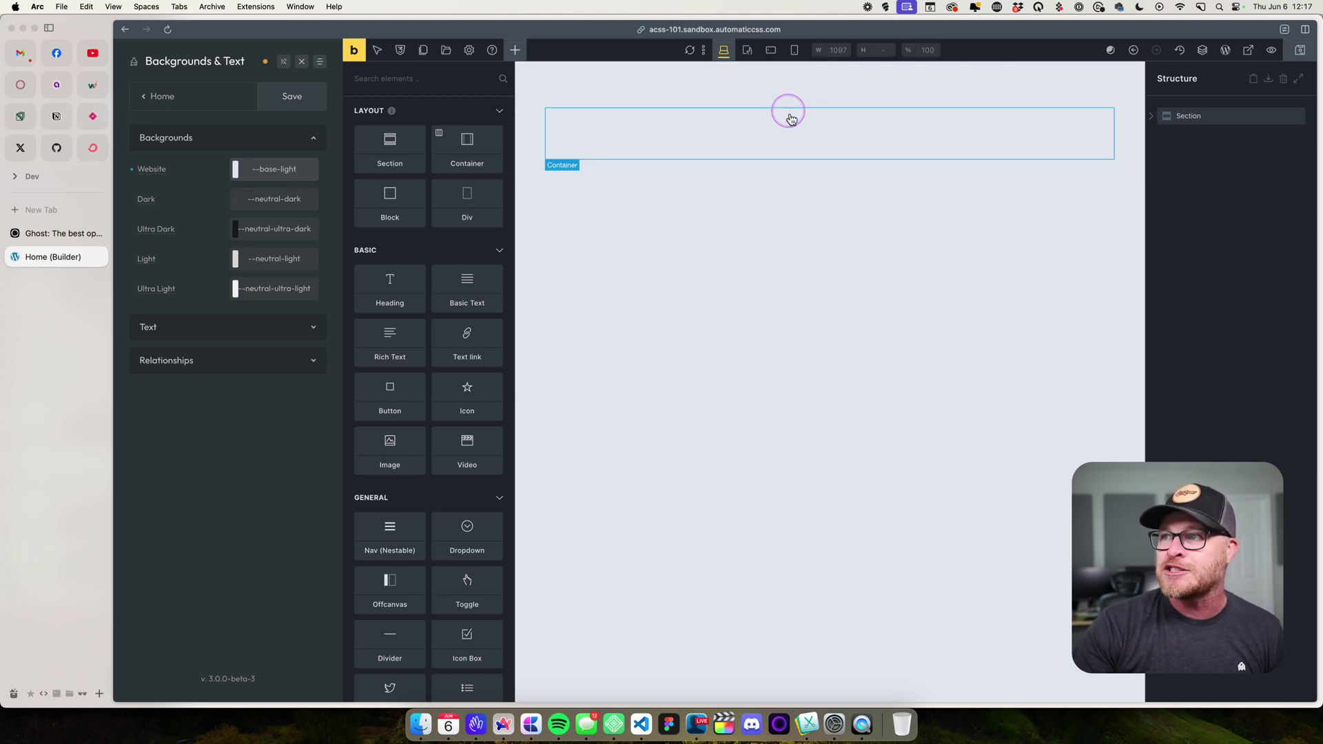
{"action": "left_click", "coordinate": [598, 104]}
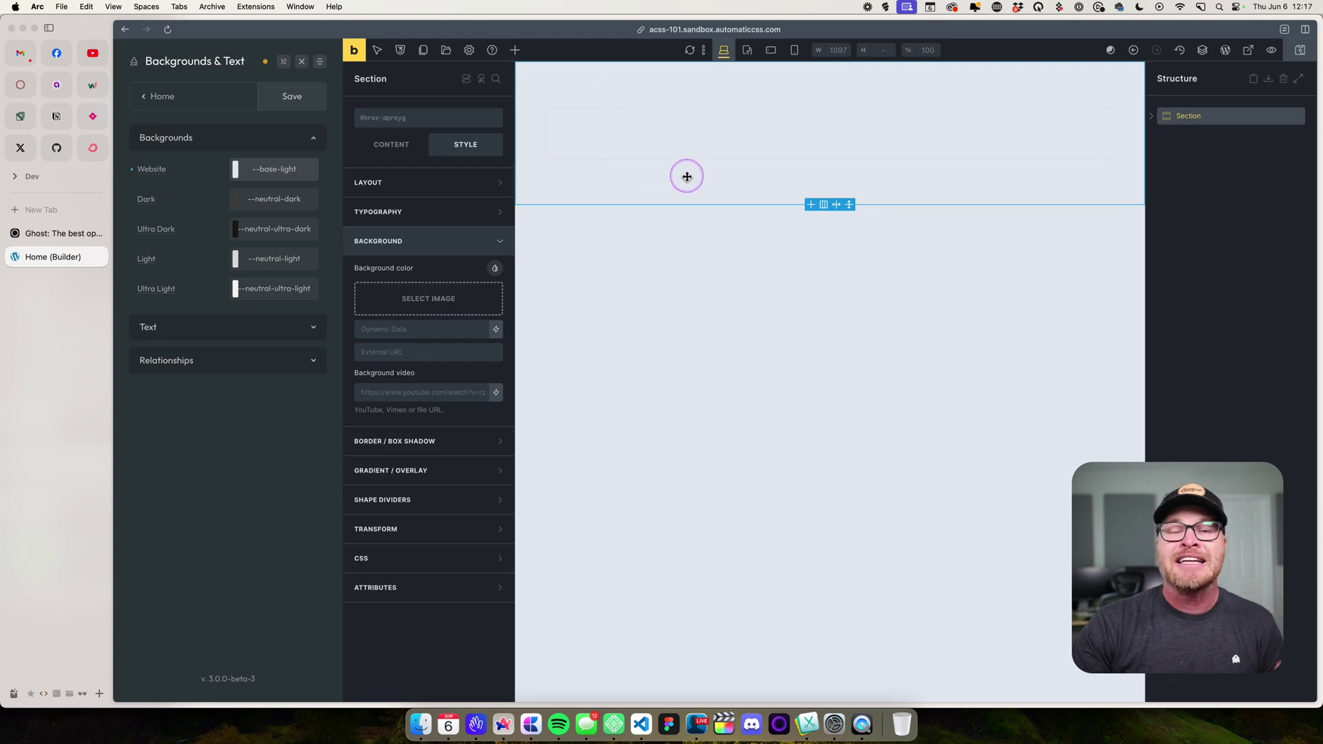
{"action": "left_click", "coordinate": [1298, 116]}
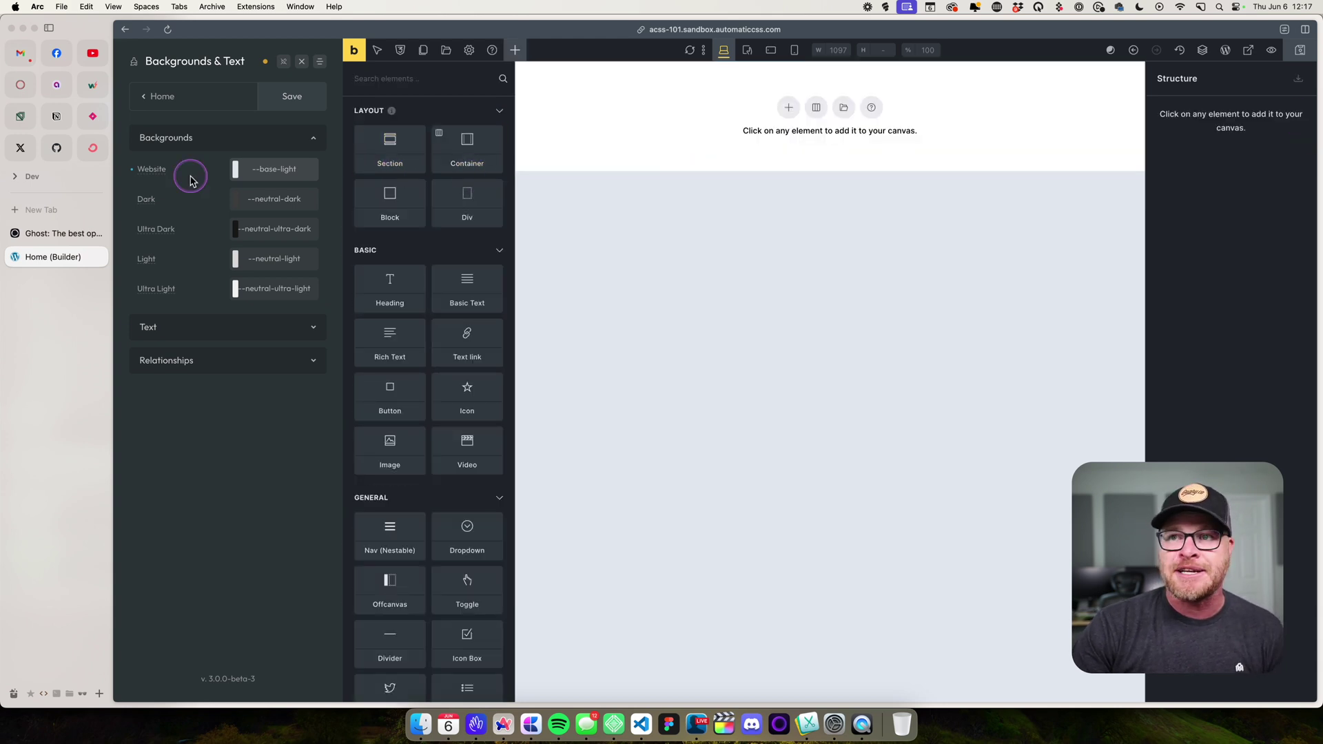
Step: Reset the website background color to --white and save the Automatic.css settings
{"action": "left_click", "coordinate": [132, 169]}
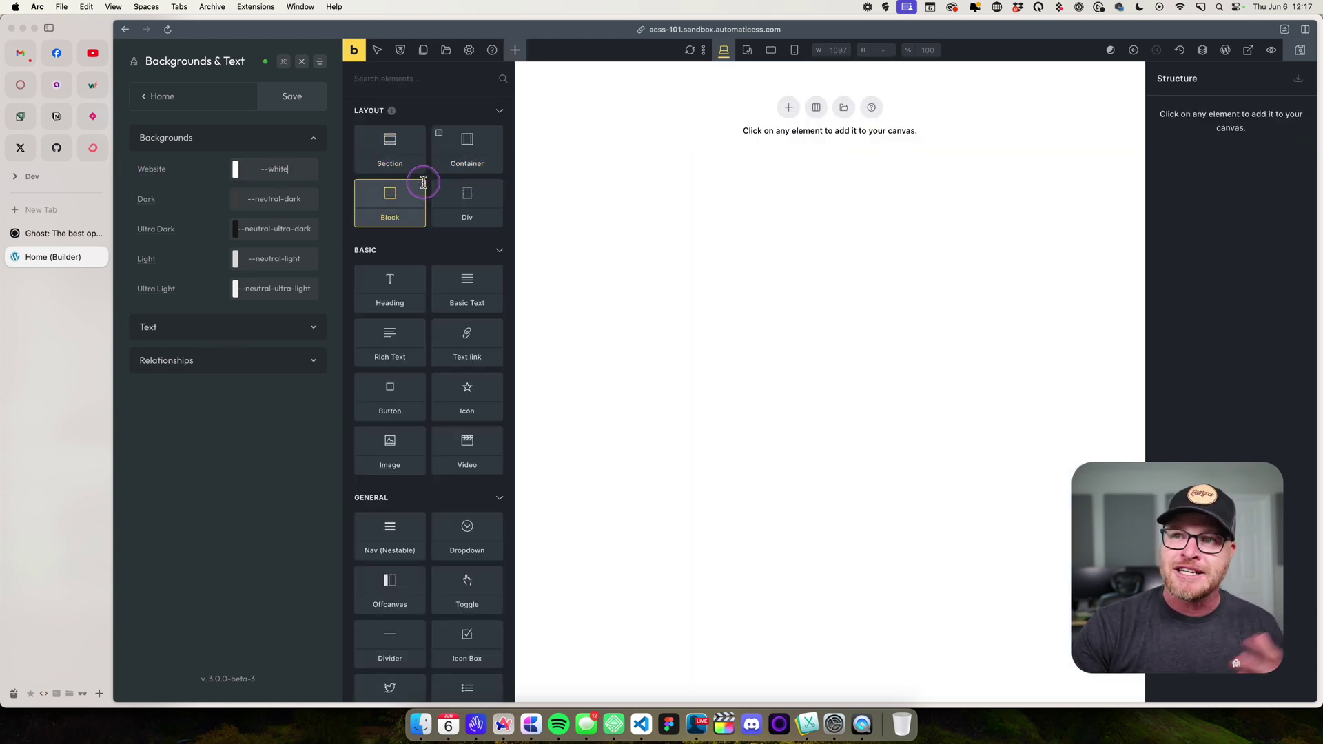
{"action": "left_click", "coordinate": [293, 96]}
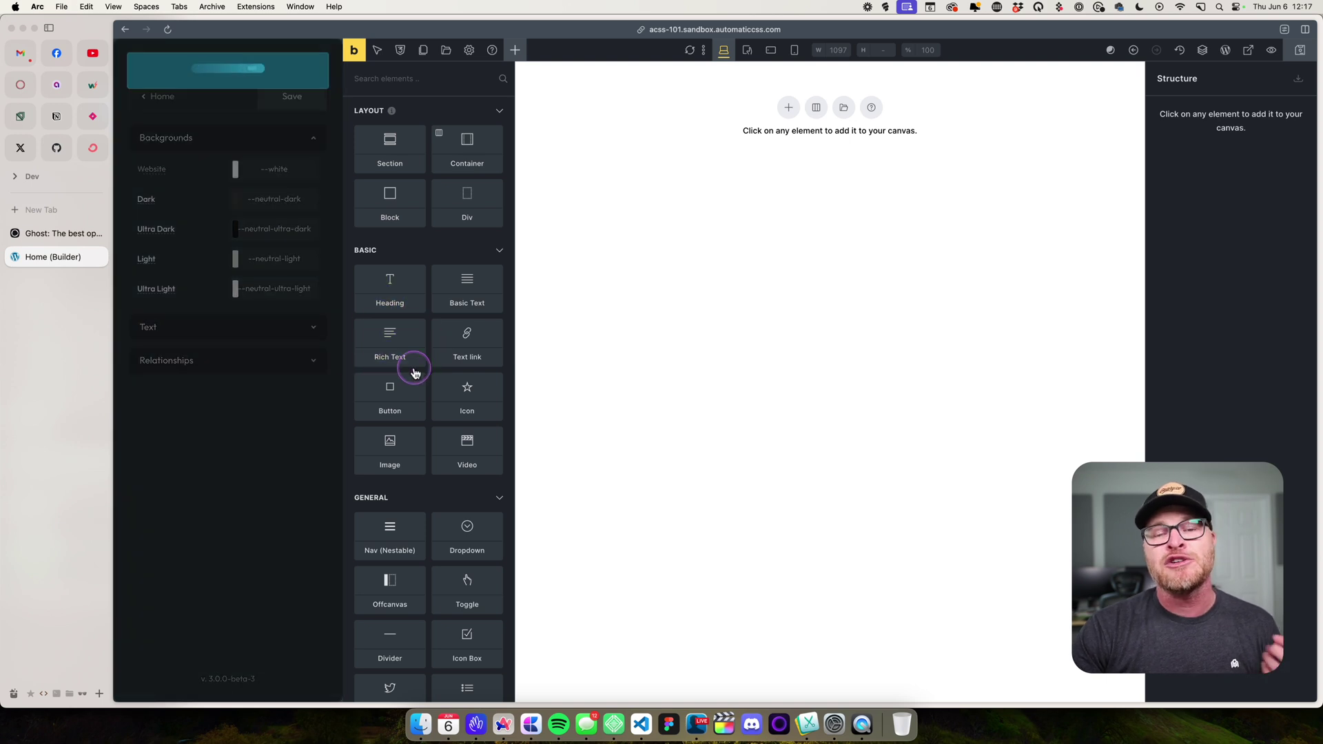
Step: Return to the ghost.org home page and examine the white hero, the pink band behind the dashboard and the dark site design section
{"action": "left_click", "coordinate": [81, 234]}
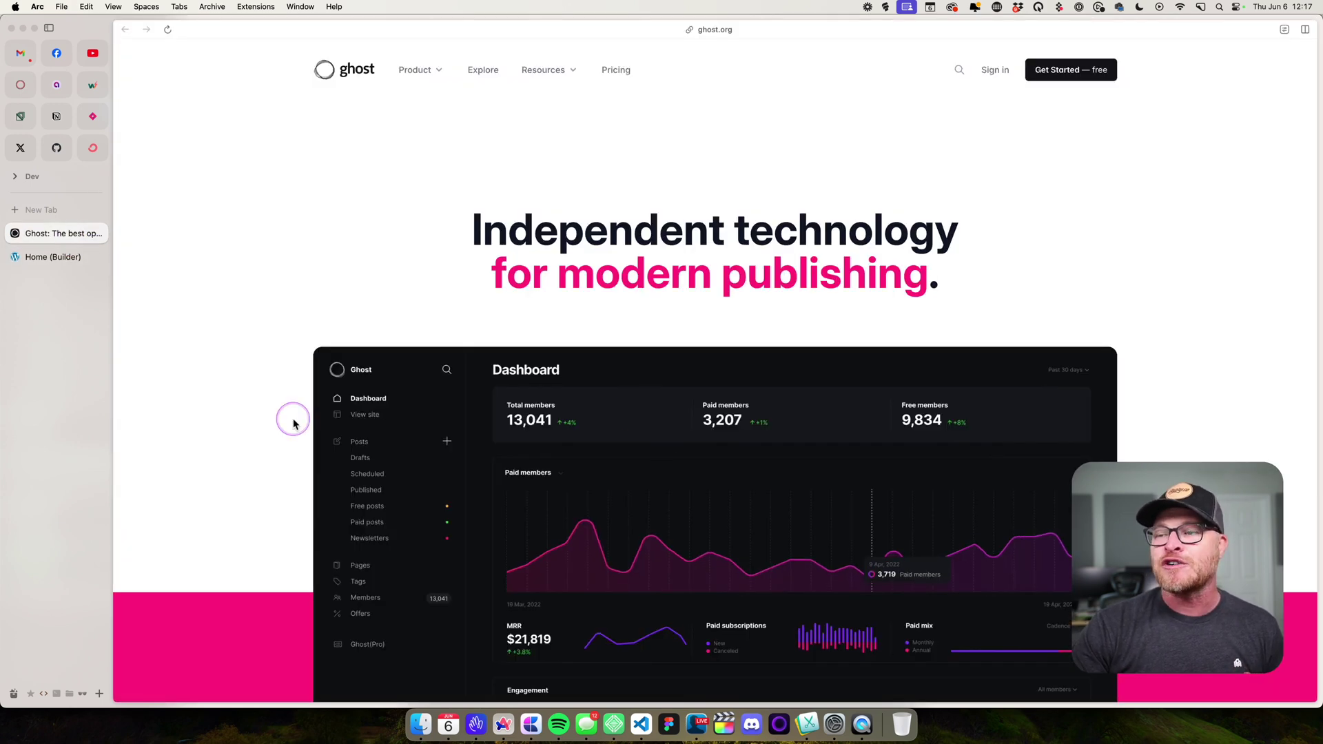
{"action": "scroll", "coordinate": [290, 419], "scroll_direction": "down", "scroll_amount": 8}
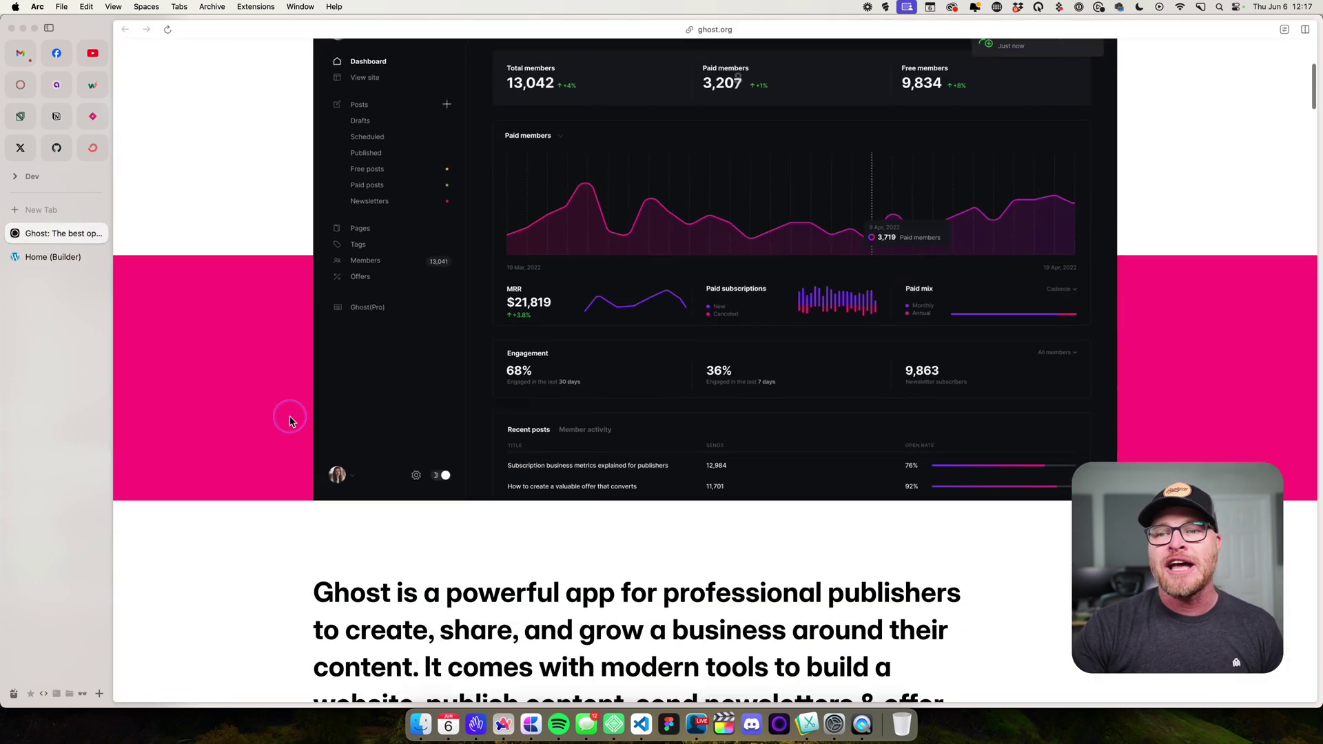
{"action": "scroll", "coordinate": [289, 421], "scroll_direction": "down", "scroll_amount": 5}
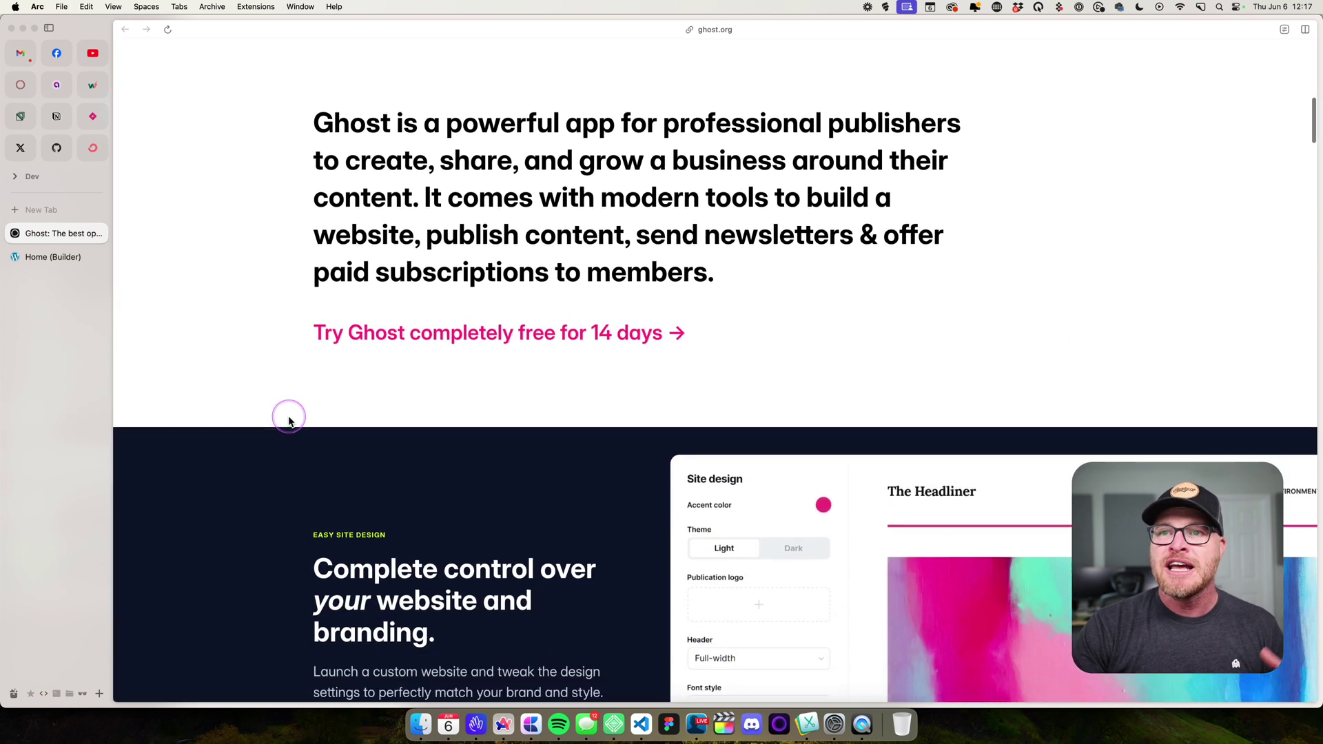
{"action": "scroll", "coordinate": [289, 422], "scroll_direction": "up", "scroll_amount": 10}
{"action": "scroll", "coordinate": [290, 420], "scroll_direction": "up", "scroll_amount": 3}
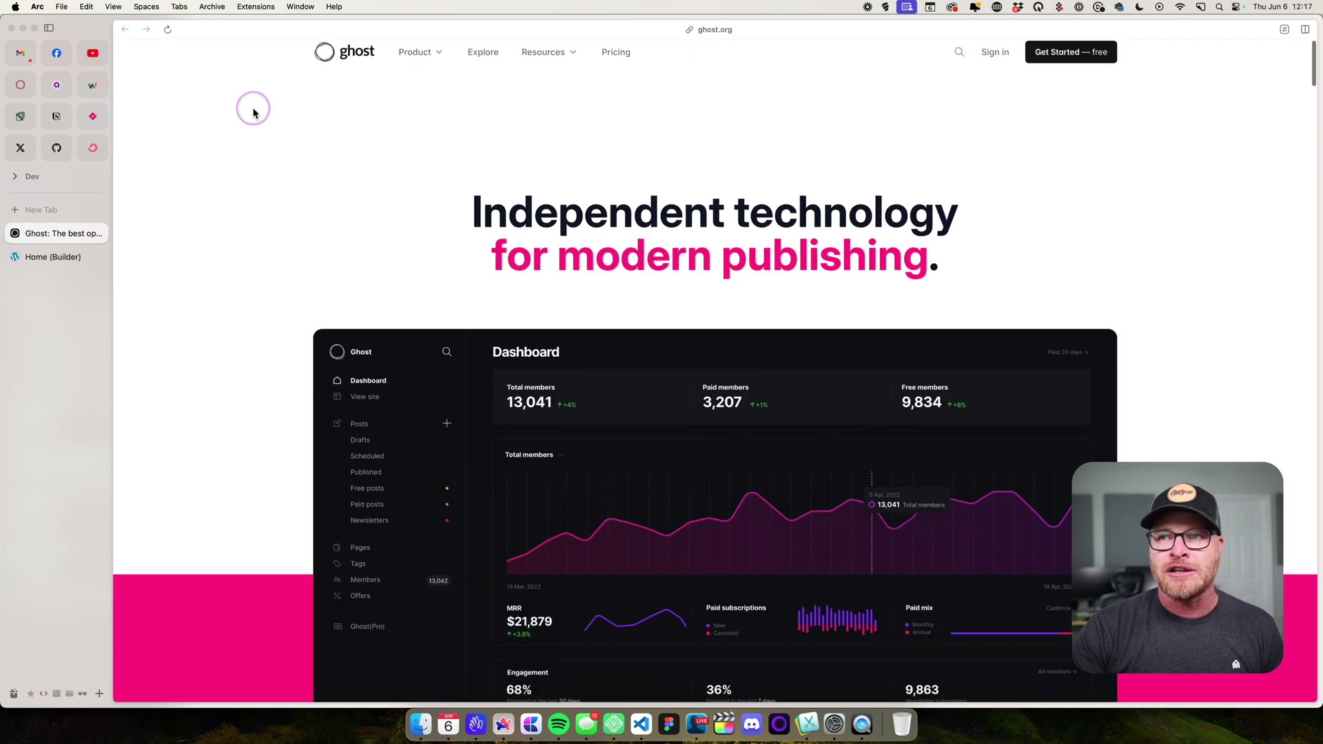
{"action": "scroll", "coordinate": [227, 331], "scroll_direction": "down", "scroll_amount": 4}
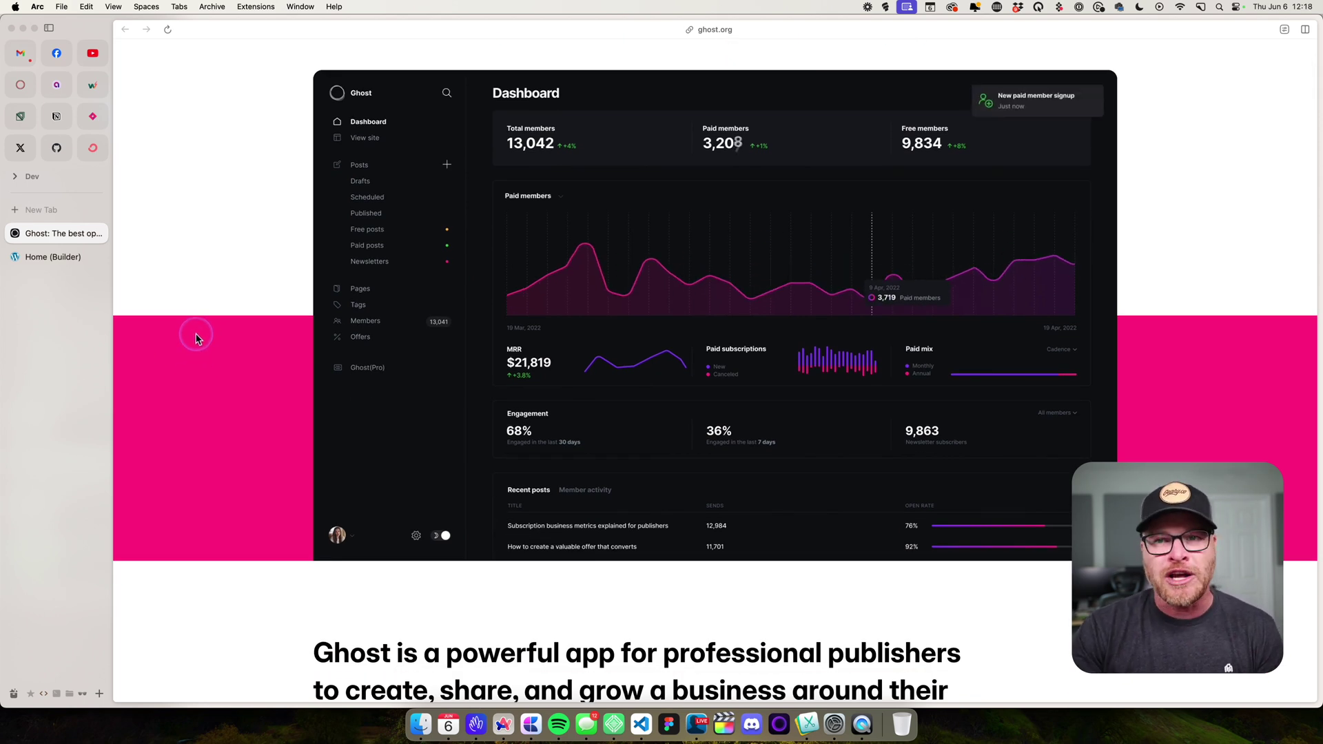
{"action": "scroll", "coordinate": [197, 341], "scroll_direction": "up", "scroll_amount": 4}
{"action": "scroll", "coordinate": [130, 186], "scroll_direction": "down", "scroll_amount": 4}
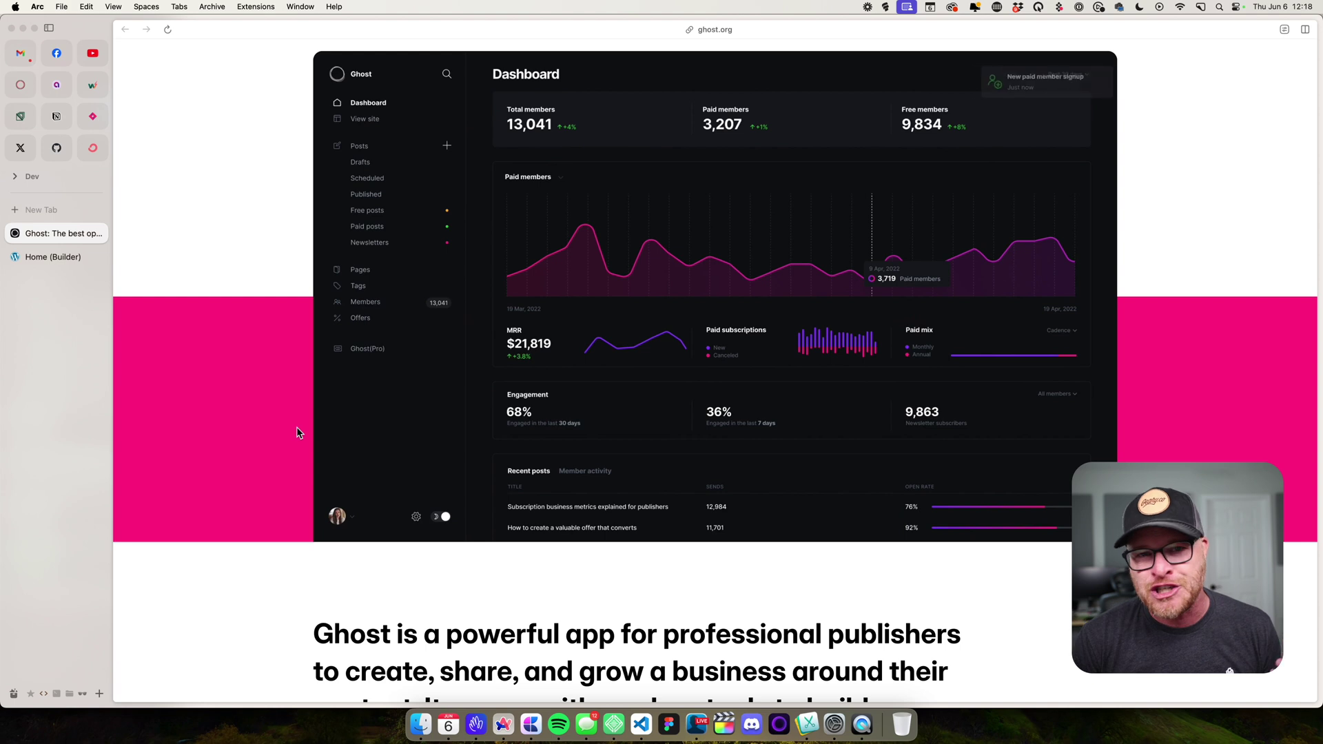
{"action": "left_click", "coordinate": [262, 385]}
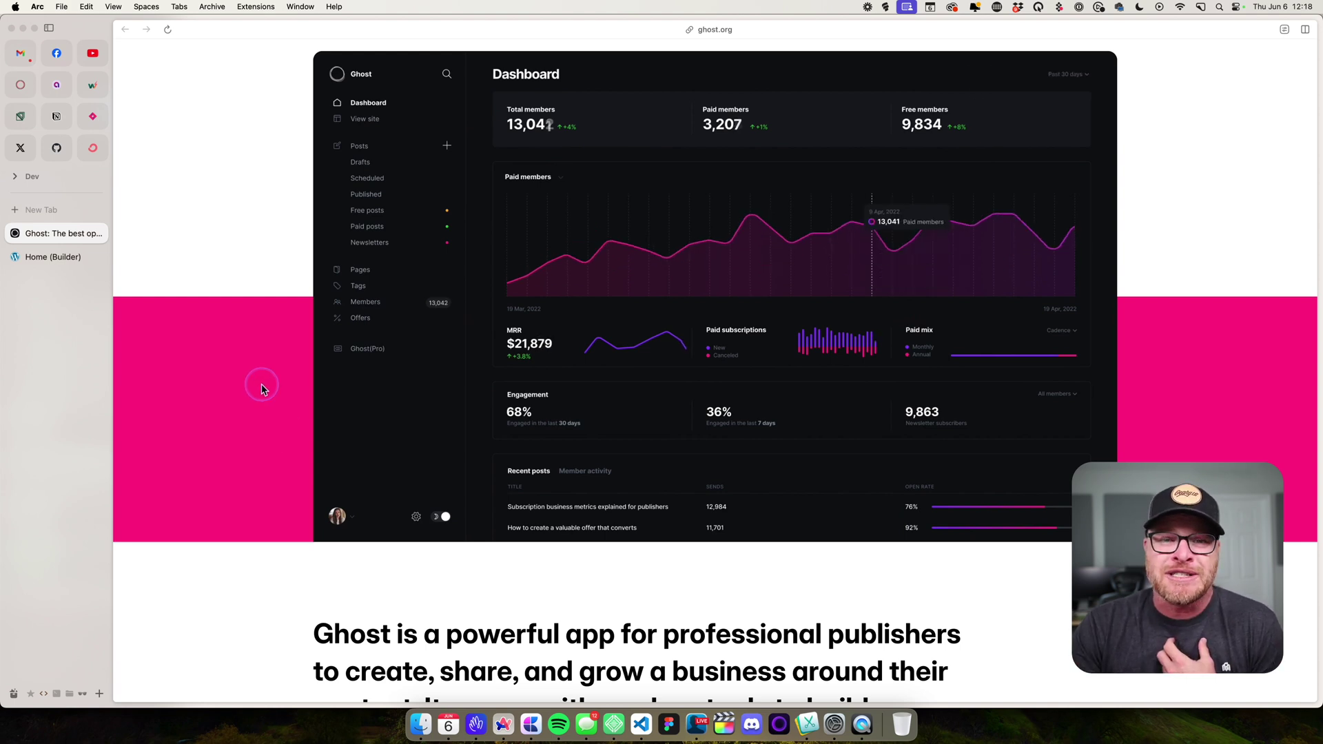
{"action": "scroll", "coordinate": [262, 389], "scroll_direction": "down", "scroll_amount": 10}
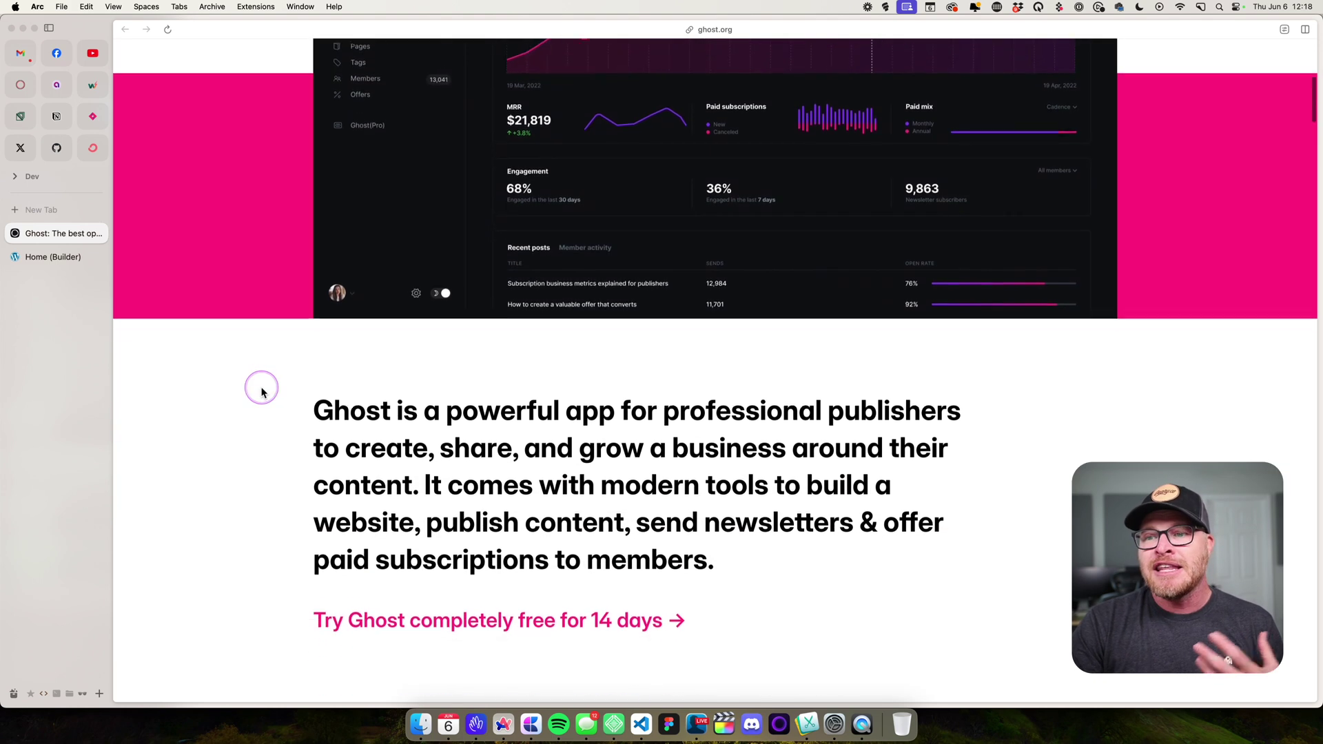
{"action": "scroll", "coordinate": [290, 334], "scroll_direction": "down", "scroll_amount": 12}
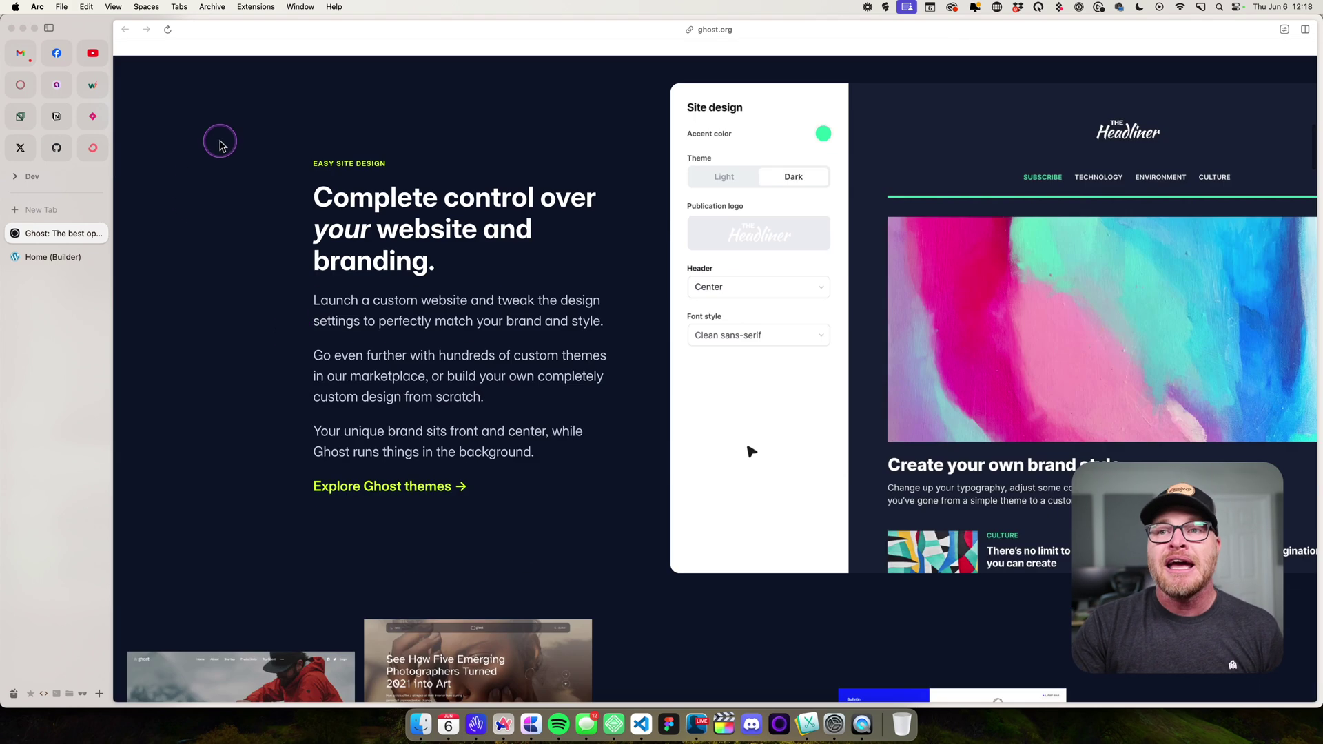
{"action": "scroll", "coordinate": [195, 181], "scroll_direction": "up", "scroll_amount": 2}
{"action": "scroll", "coordinate": [196, 186], "scroll_direction": "up", "scroll_amount": 1}
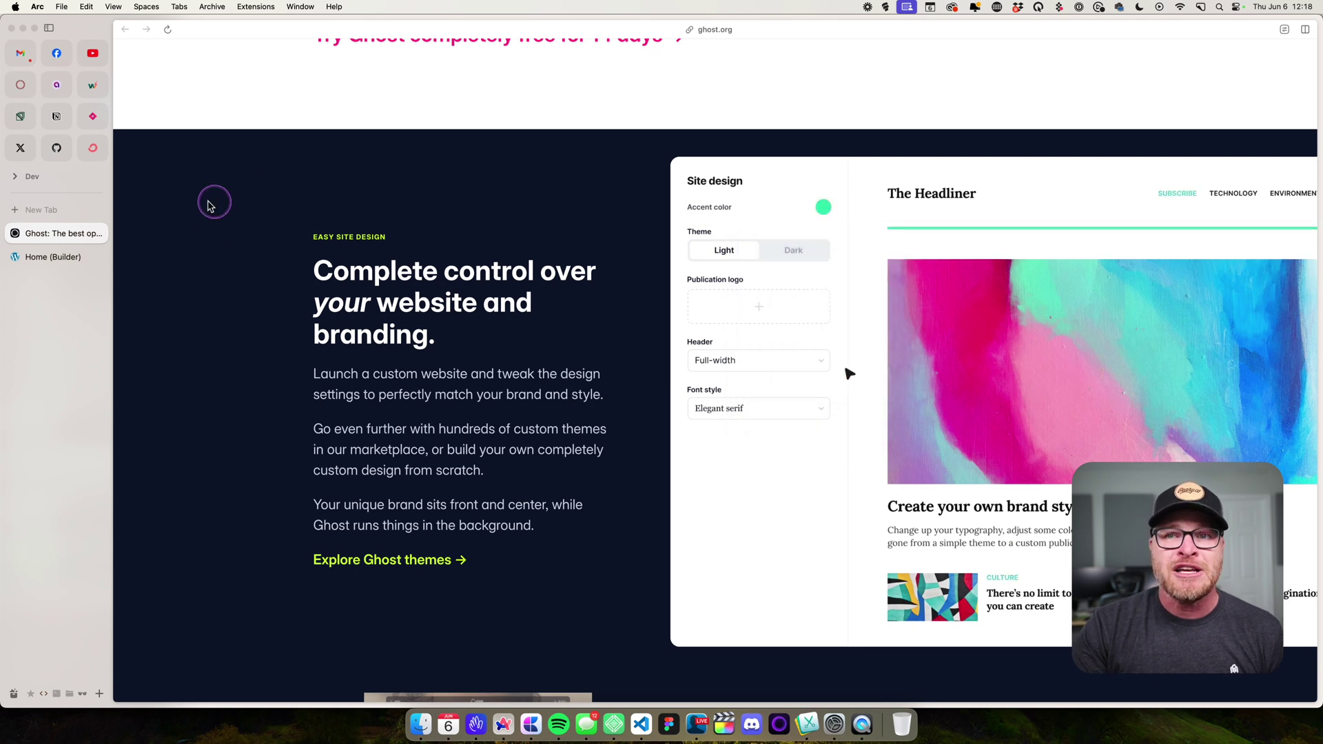
Step: Switch to the Bricks builder page and add ten sections to the empty canvas
{"action": "left_click", "coordinate": [52, 258]}
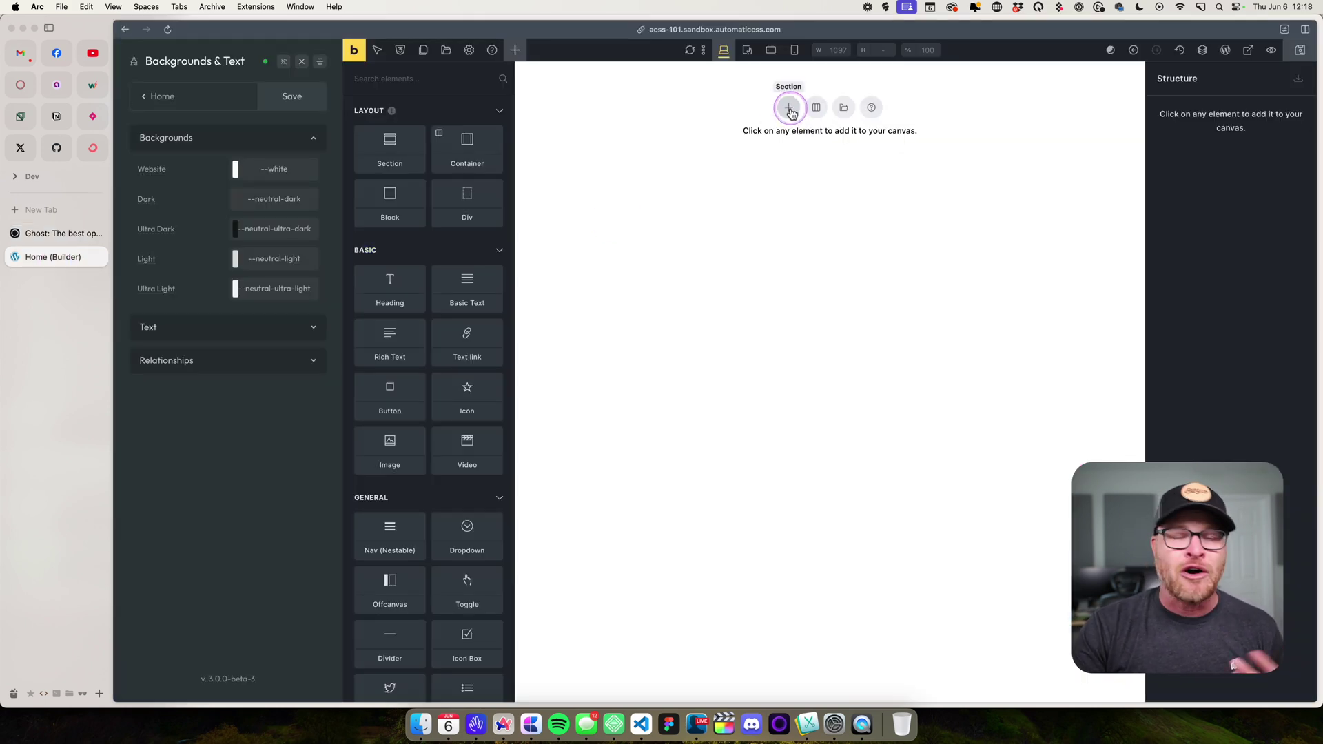
{"action": "left_click", "coordinate": [395, 153]}
{"action": "left_click", "coordinate": [396, 153]}
{"action": "left_click", "coordinate": [395, 153]}
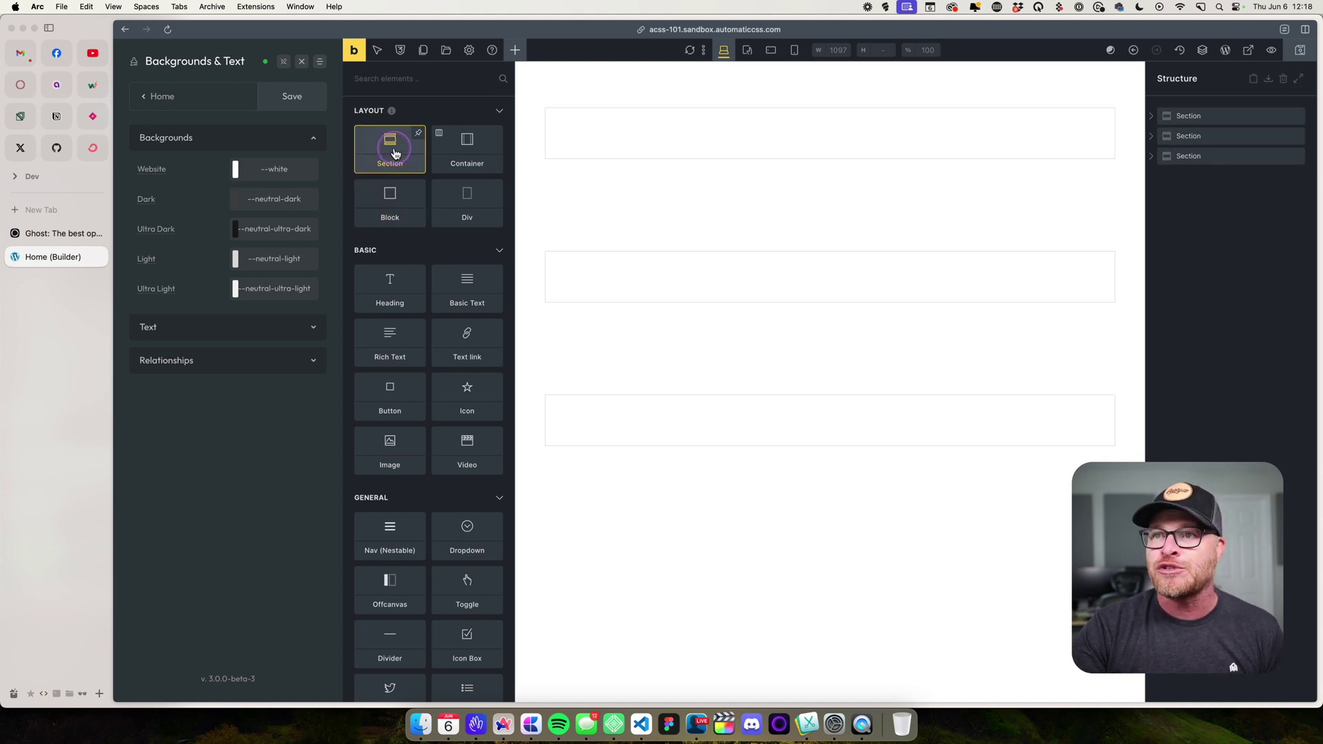
{"action": "left_click", "coordinate": [395, 153]}
{"action": "left_click", "coordinate": [395, 153]}
{"action": "left_click", "coordinate": [395, 153]}
{"action": "left_click", "coordinate": [396, 153]}
{"action": "left_click", "coordinate": [396, 153]}
{"action": "left_click", "coordinate": [396, 153]}
{"action": "left_click", "coordinate": [395, 153]}
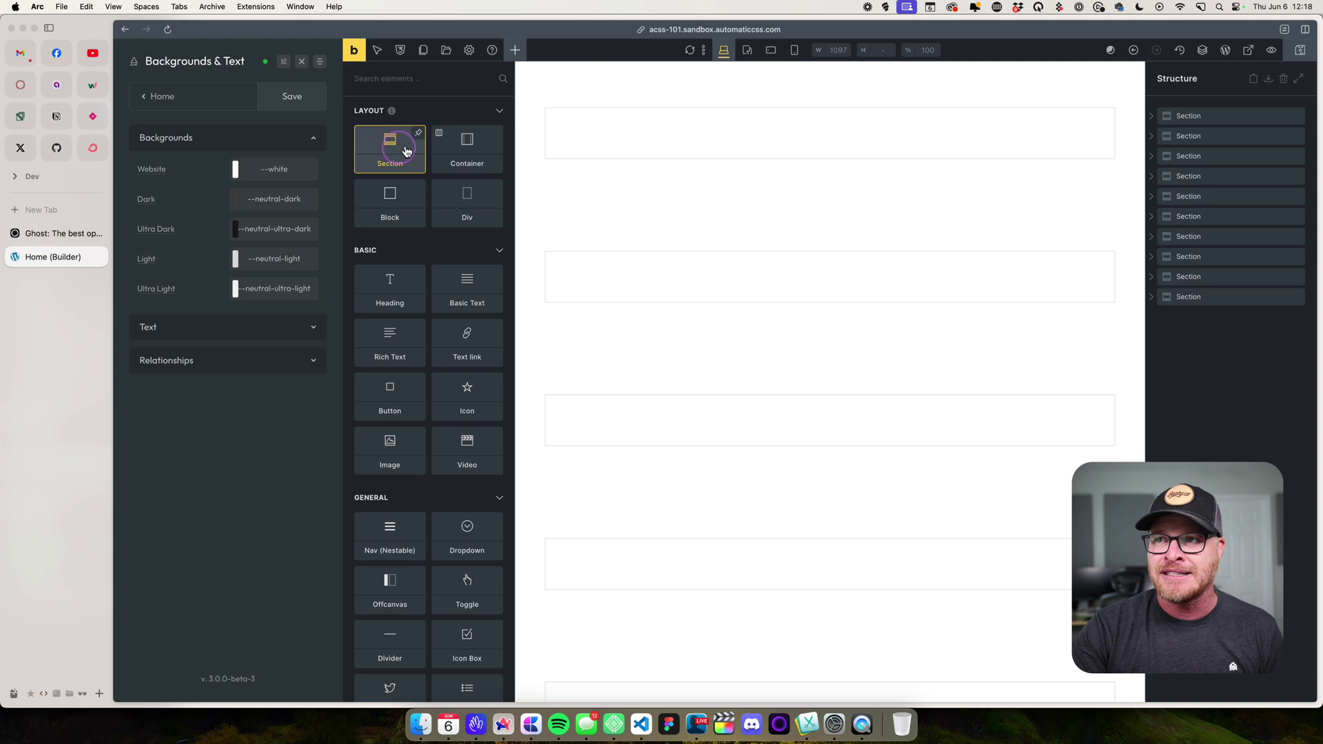
Step: Search the Automatic.css classes for "pad" and apply section--xl to the first section
{"action": "left_click", "coordinate": [576, 102]}
{"action": "left_click", "coordinate": [396, 127]}
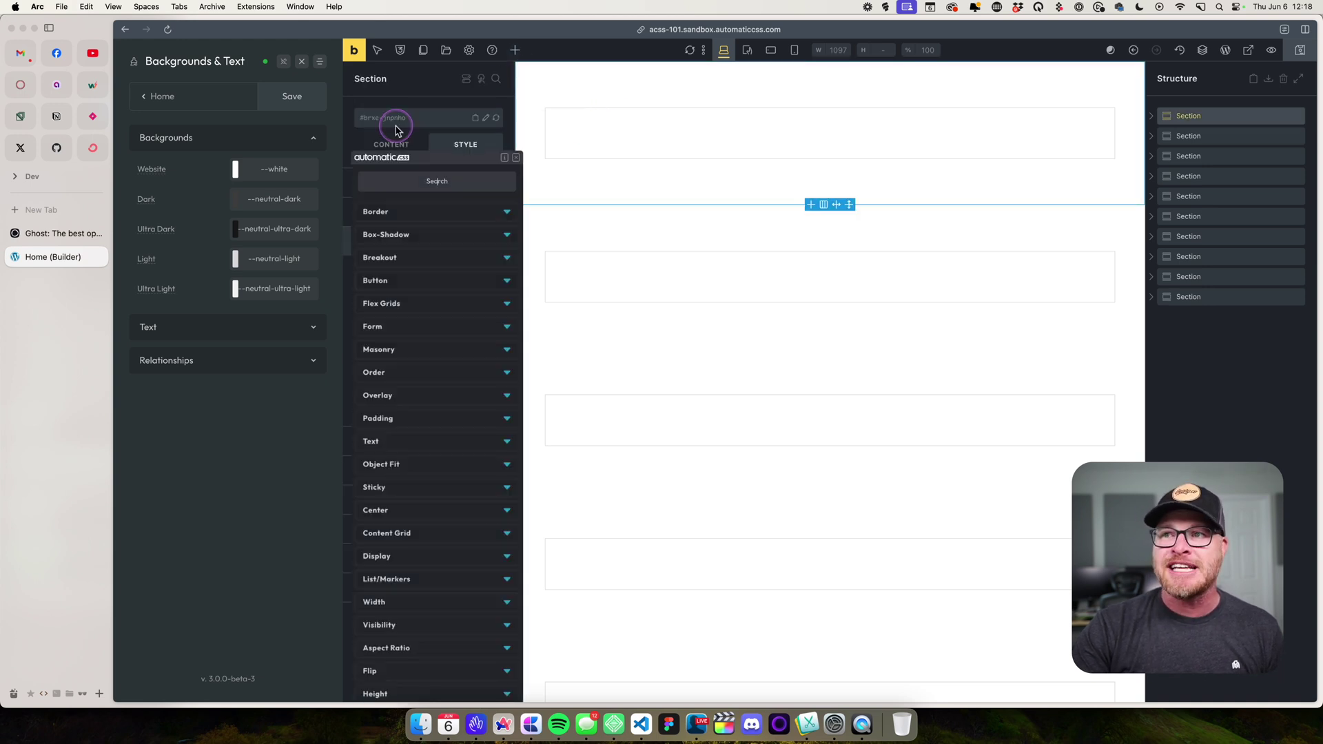
{"action": "type", "text": "pad"}
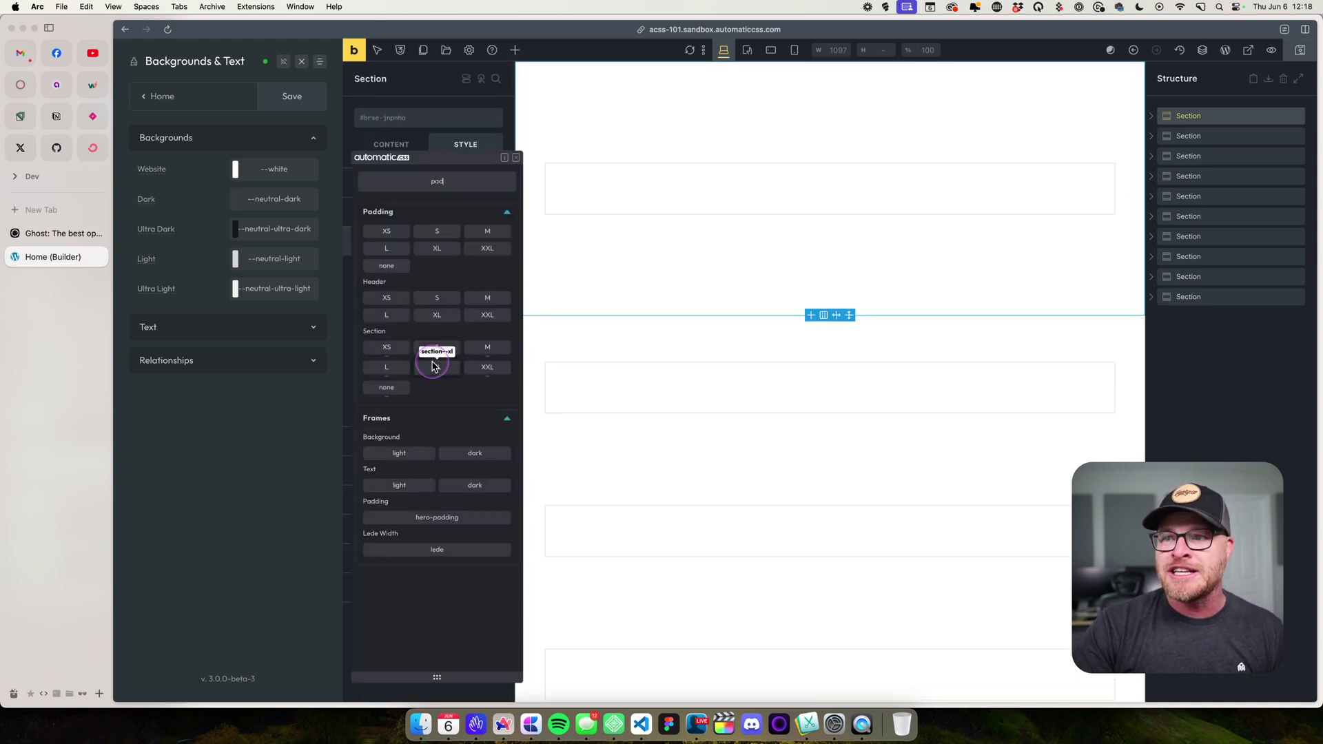
{"action": "left_click", "coordinate": [435, 367]}
{"action": "left_click", "coordinate": [582, 145]}
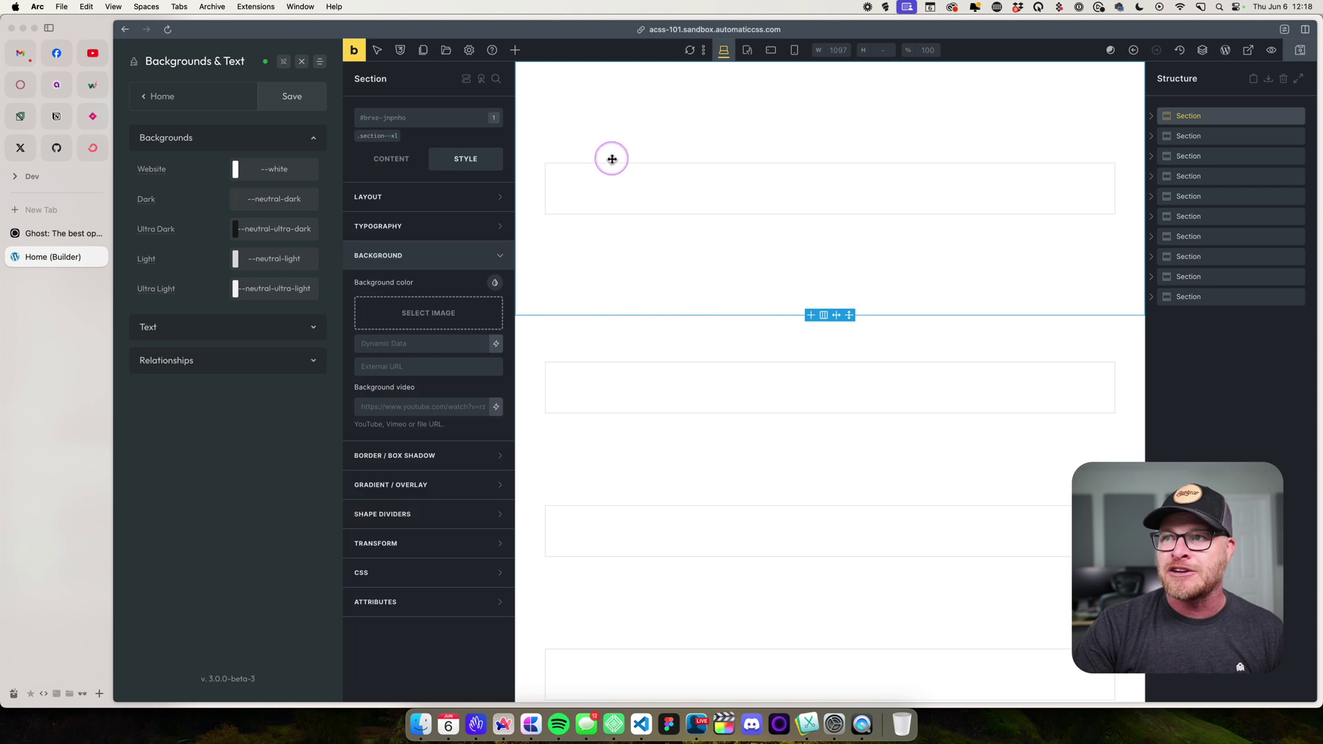
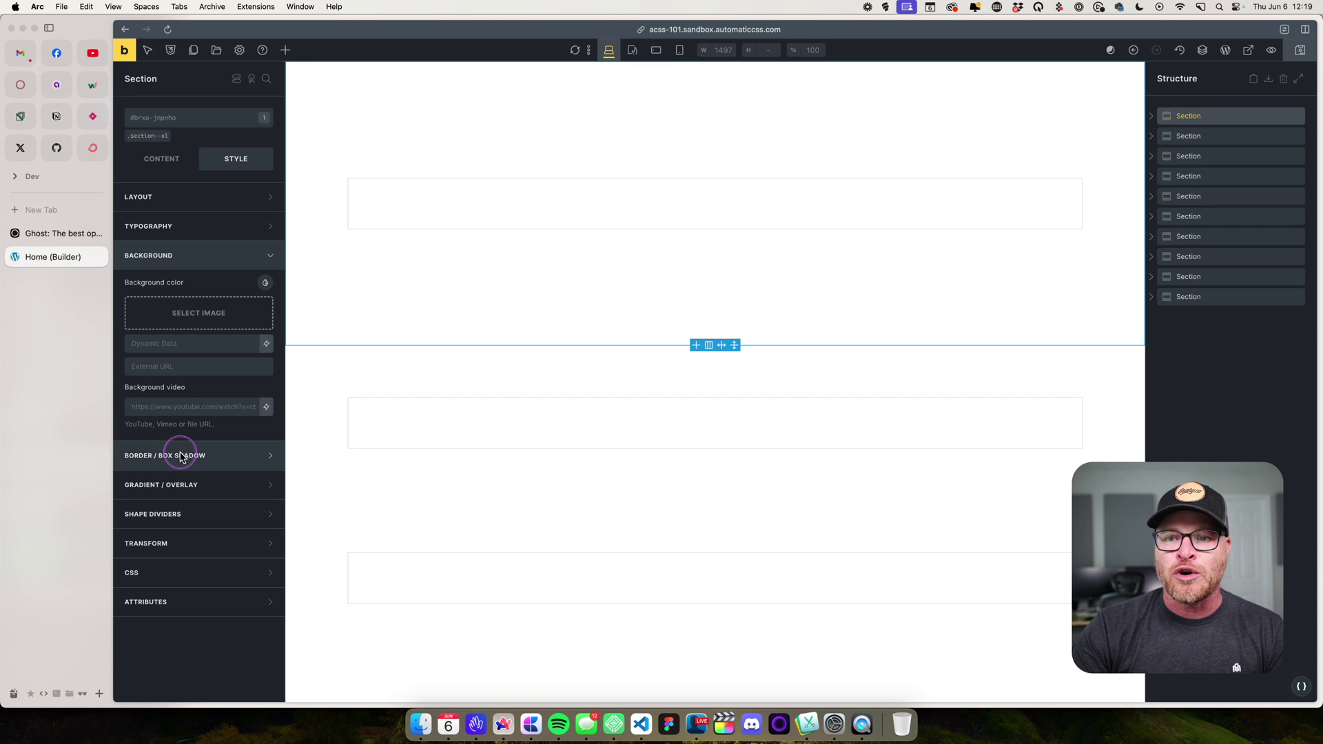
Step: Give the first section an inset box shadow with X 0, Y -200, blur 0 and spread 0
{"action": "left_click", "coordinate": [185, 455]}
{"action": "left_click", "coordinate": [266, 333]}
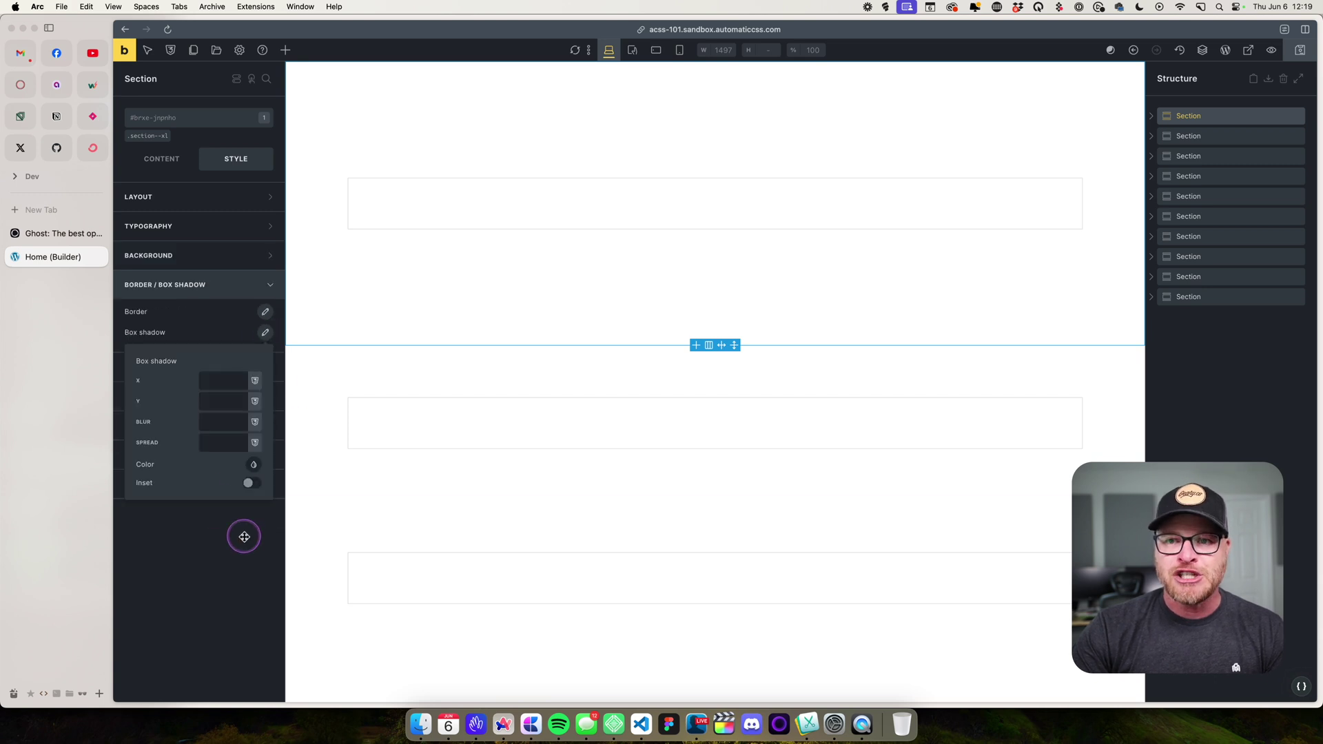
{"action": "left_click", "coordinate": [225, 383]}
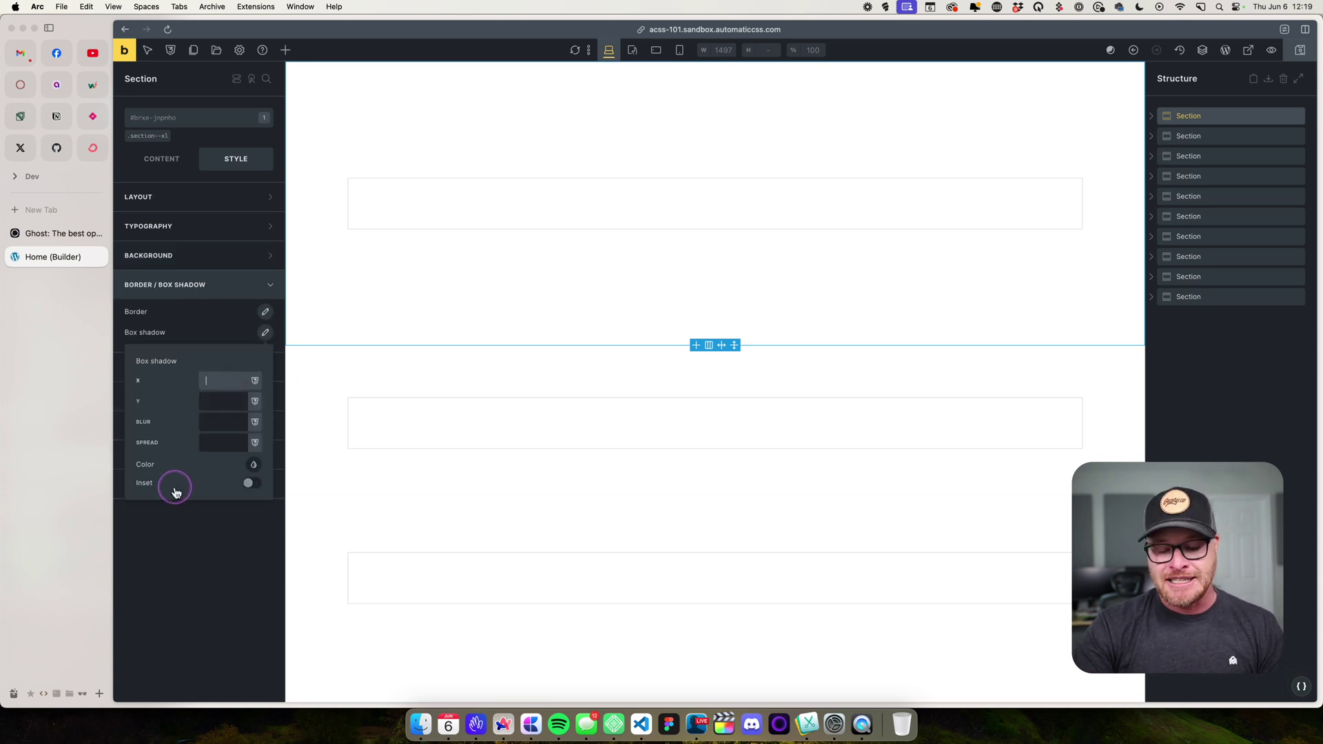
{"action": "type", "text": "0"}
{"action": "left_click", "coordinate": [216, 398]}
{"action": "type", "text": "-2em"}
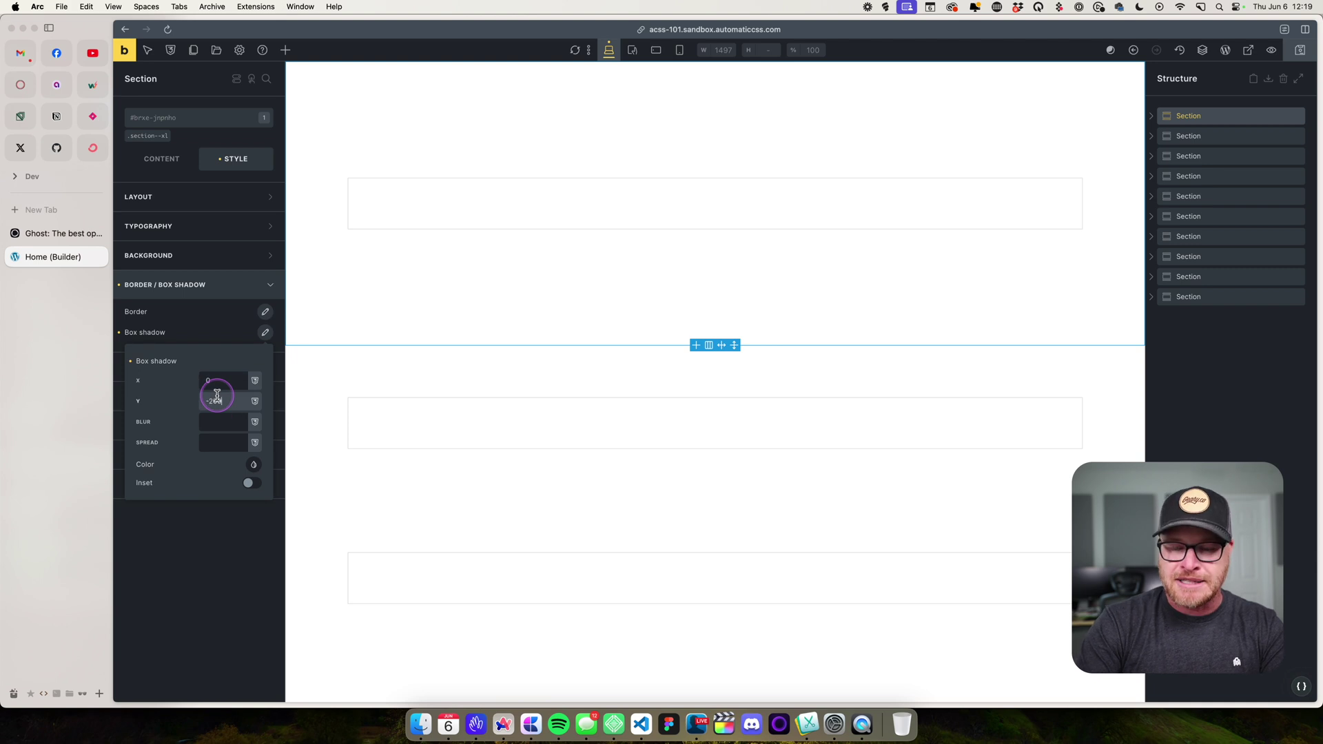
{"action": "left_click", "coordinate": [214, 420]}
{"action": "type", "text": "0"}
{"action": "left_click", "coordinate": [213, 444]}
{"action": "type", "text": "0"}
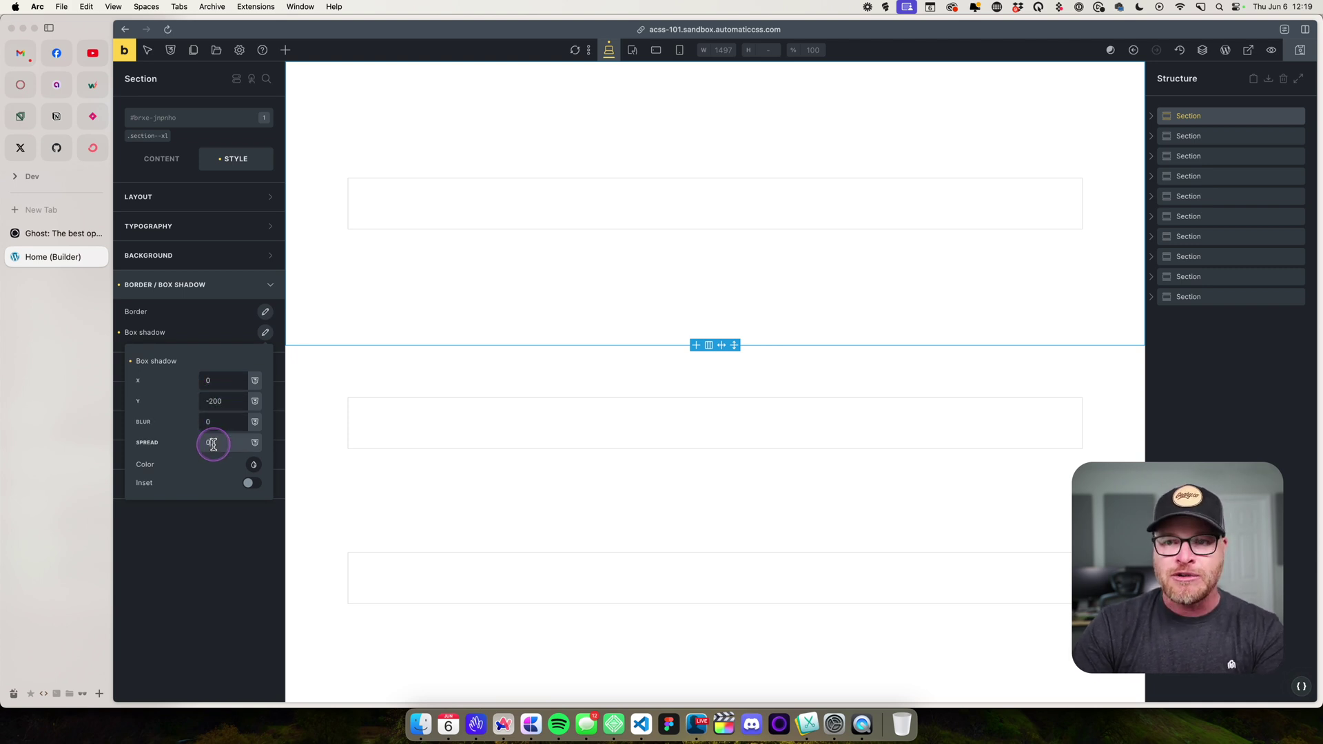
{"action": "left_click", "coordinate": [250, 482]}
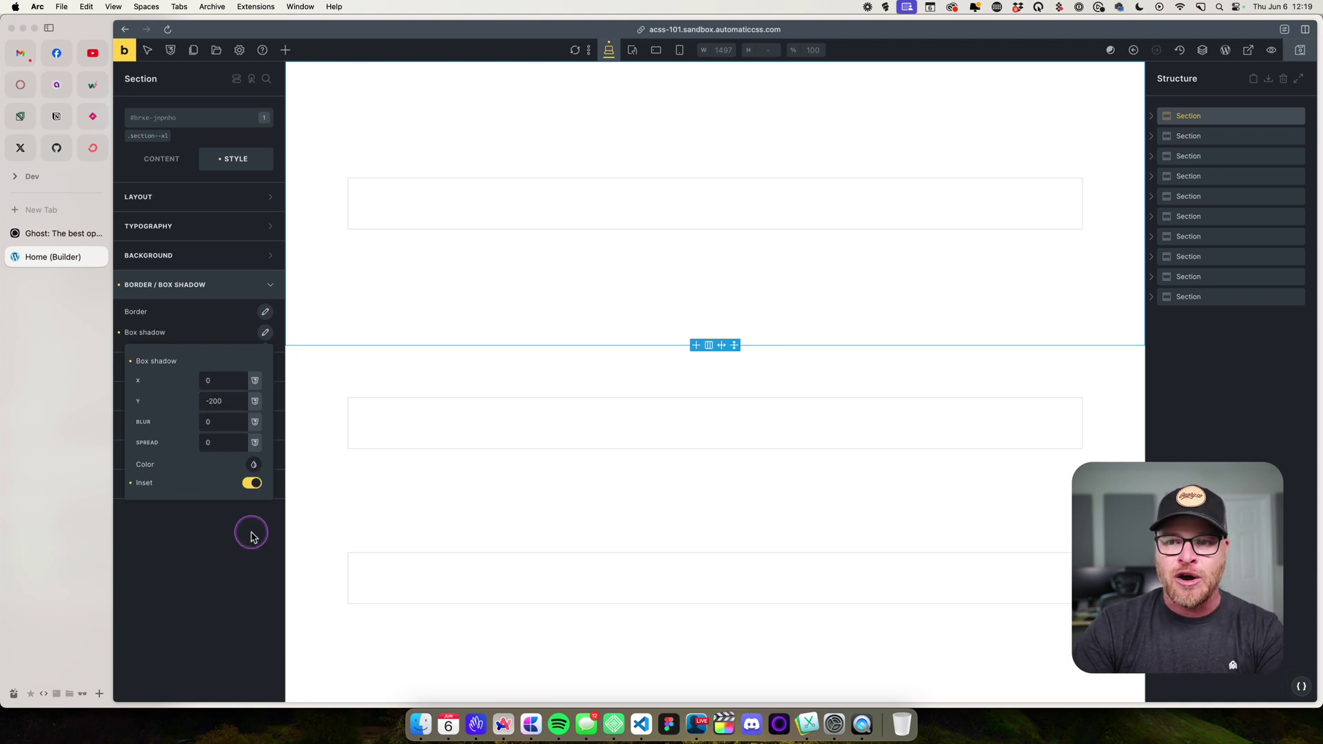
Step: Preview background, accent, base and primary shades for the first section's box shadow and set its color to the main primary pink
{"action": "left_click", "coordinate": [254, 466]}
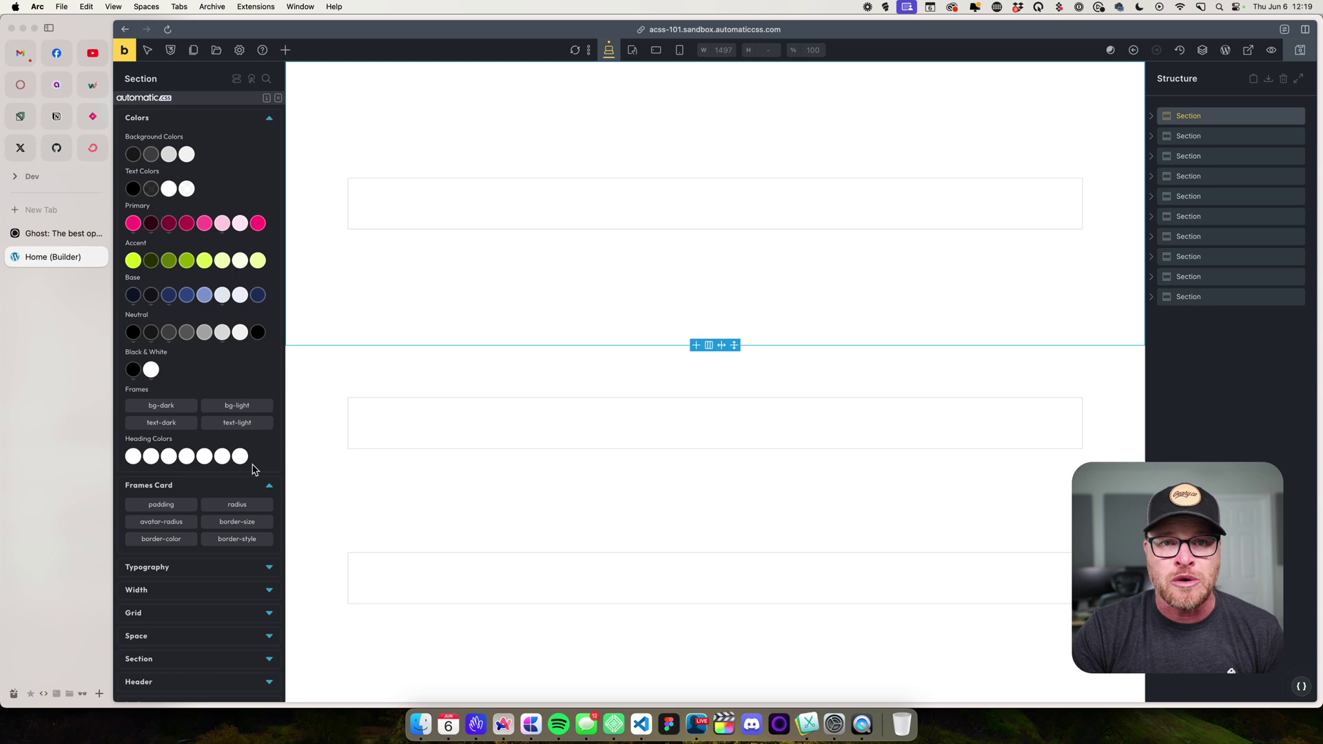
{"action": "left_click", "coordinate": [252, 152]}
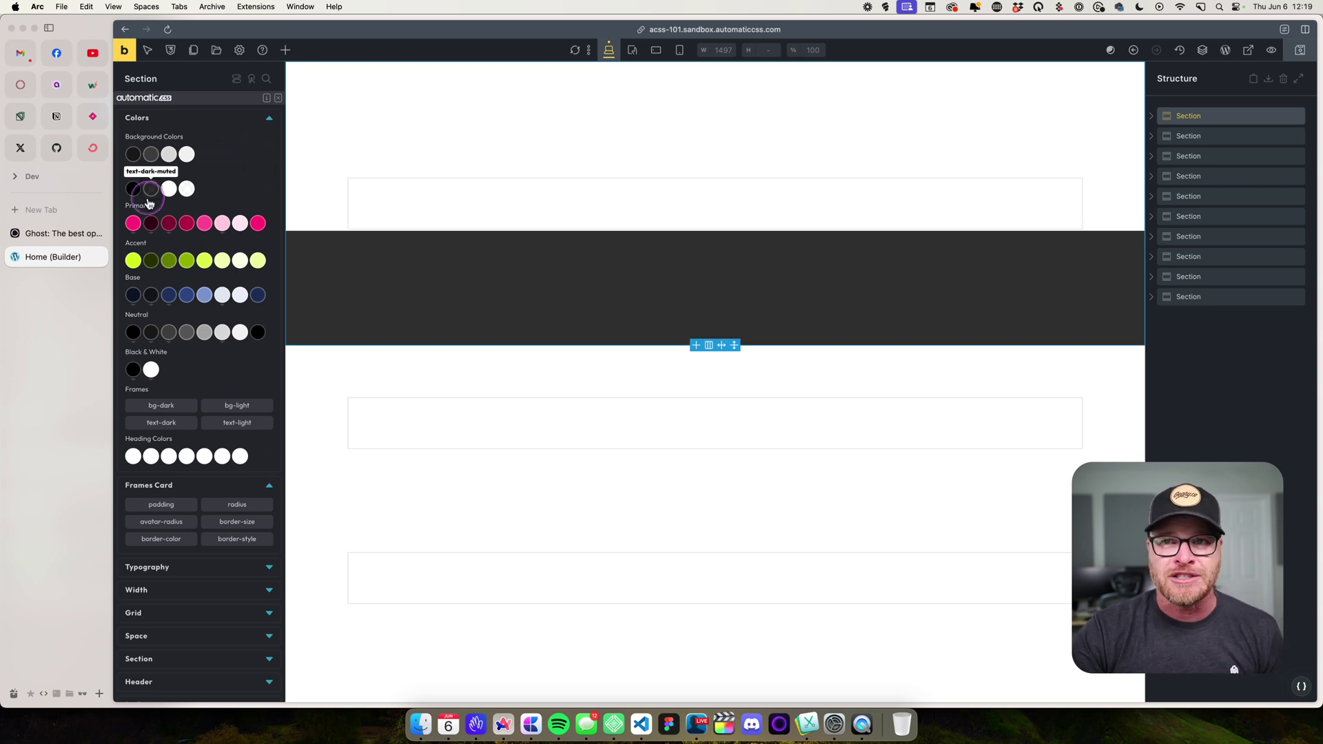
{"action": "left_click", "coordinate": [134, 225]}
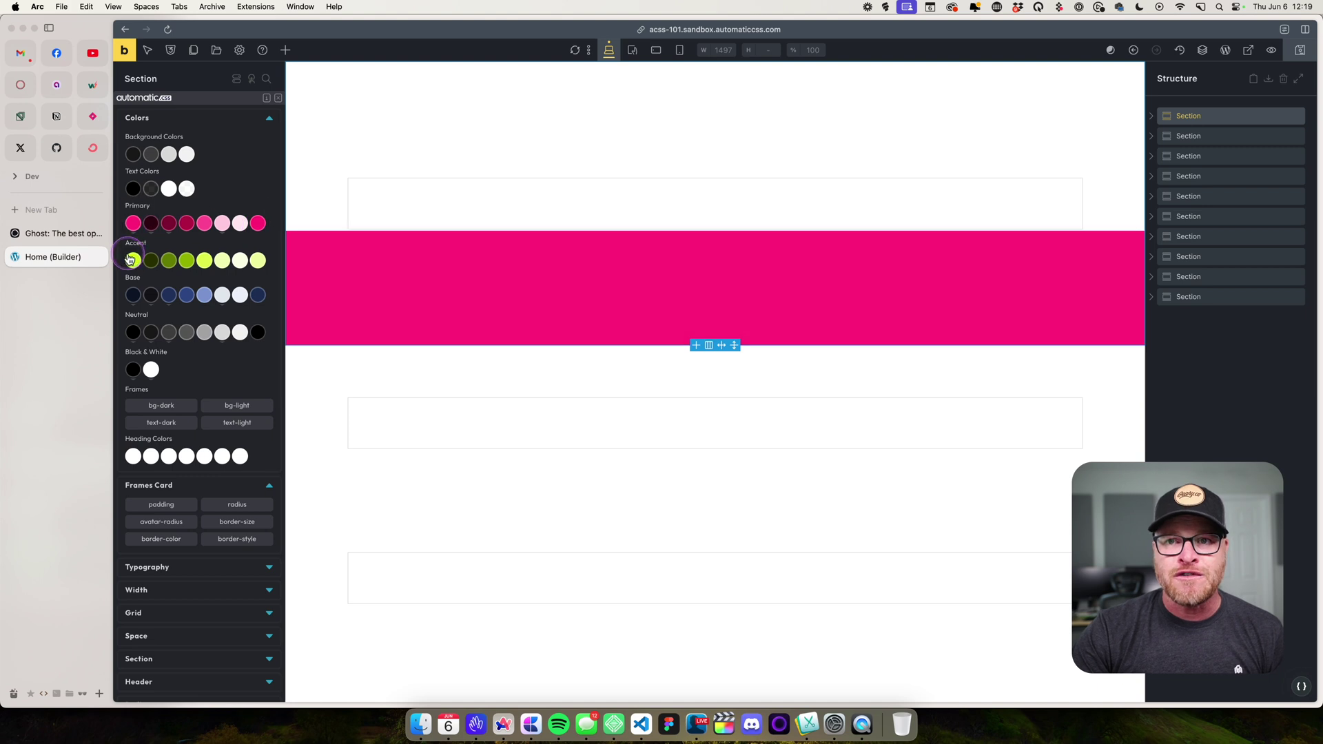
{"action": "left_click", "coordinate": [213, 261]}
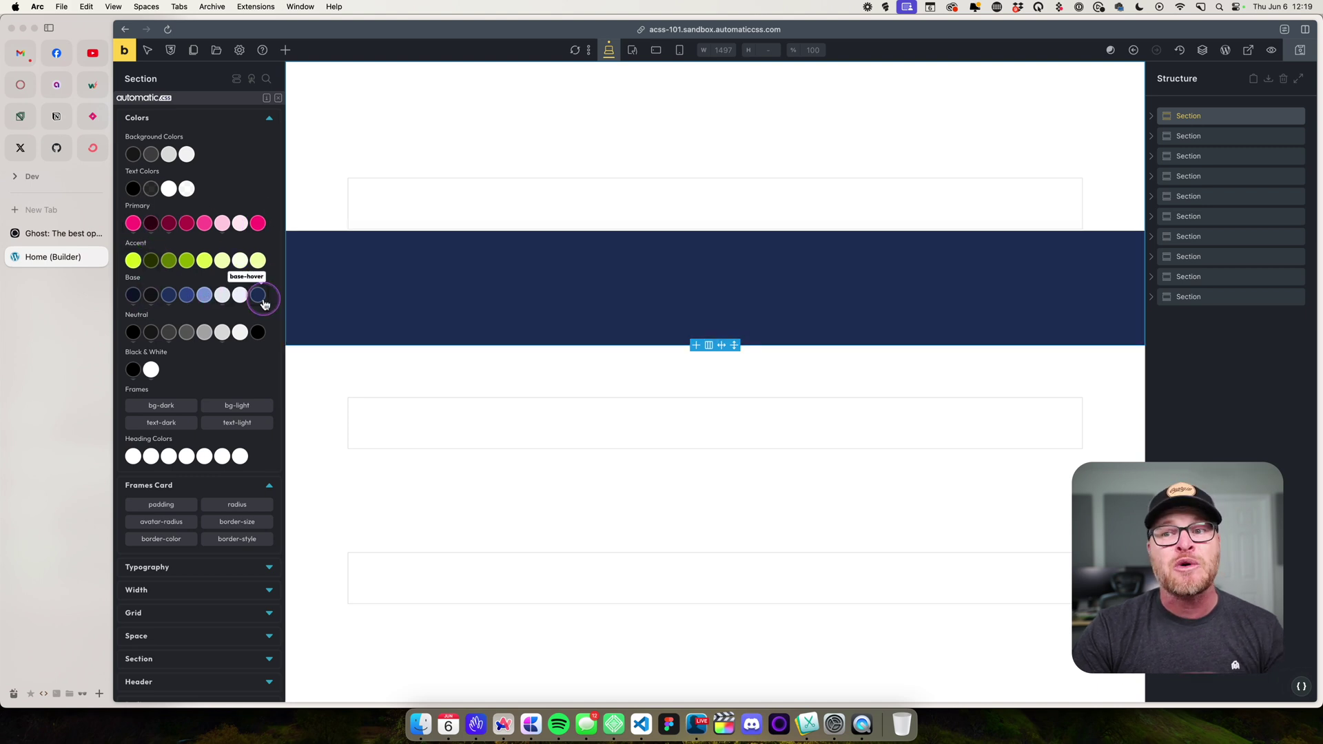
{"action": "left_click", "coordinate": [130, 333]}
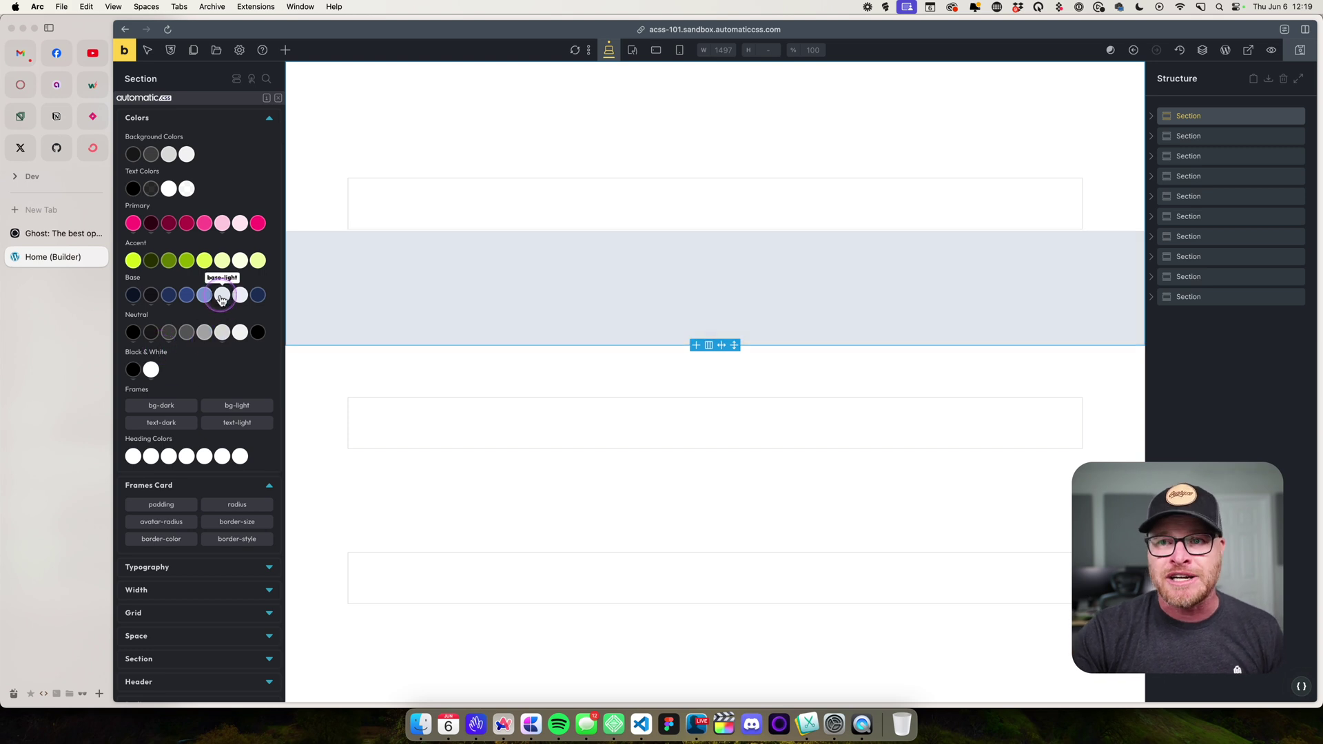
{"action": "left_click", "coordinate": [195, 263]}
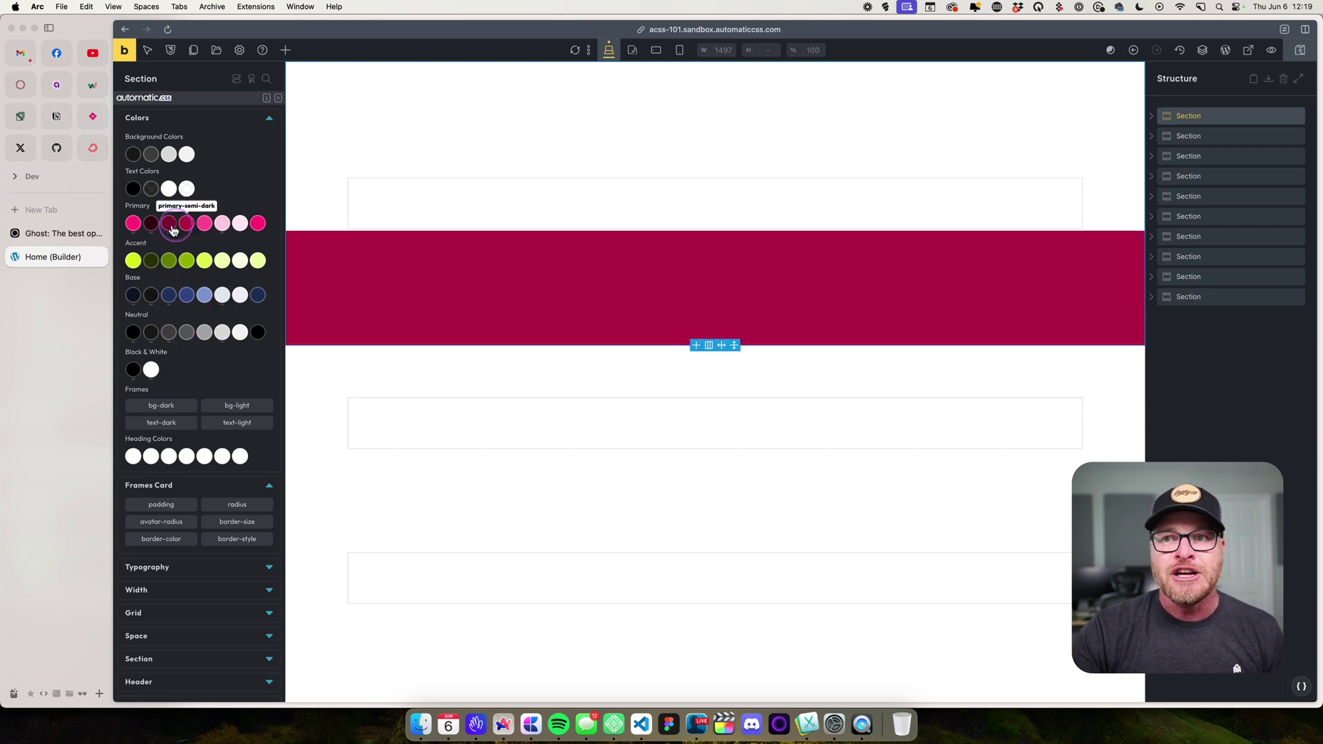
{"action": "left_click", "coordinate": [260, 227]}
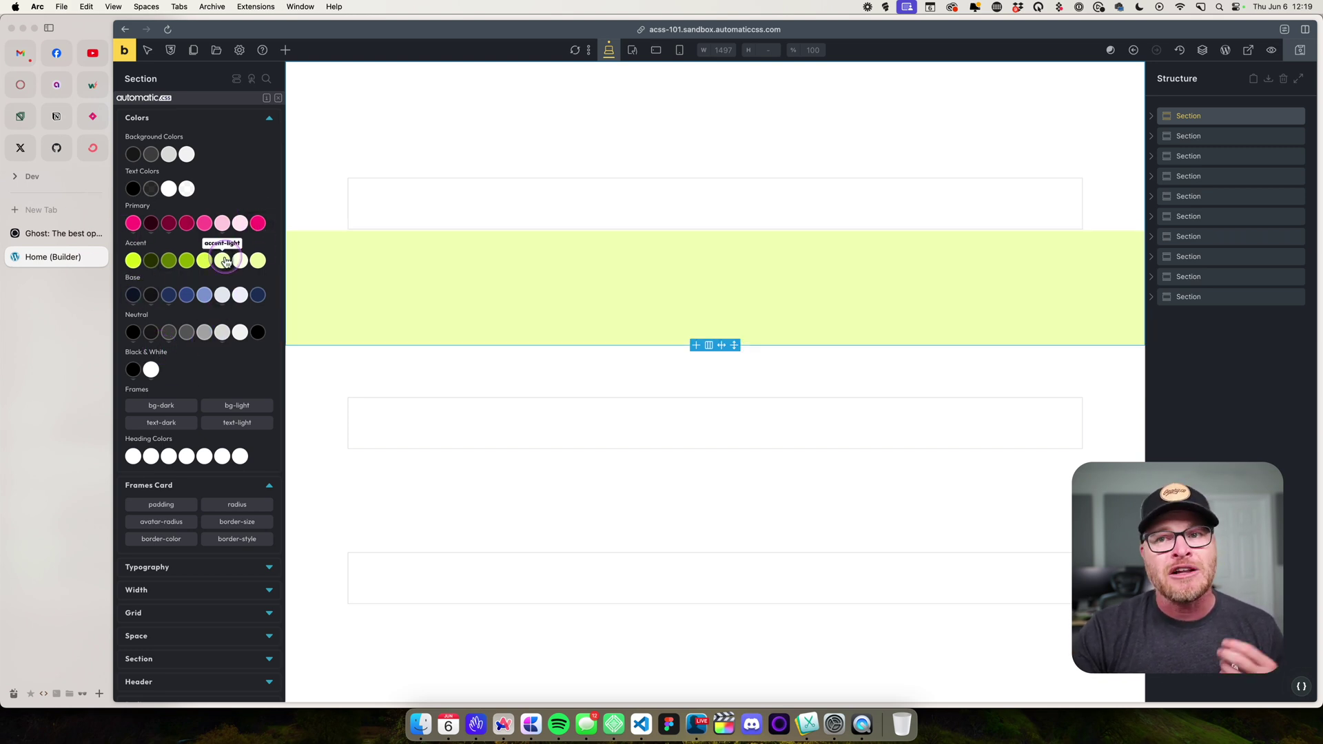
{"action": "left_click", "coordinate": [176, 238]}
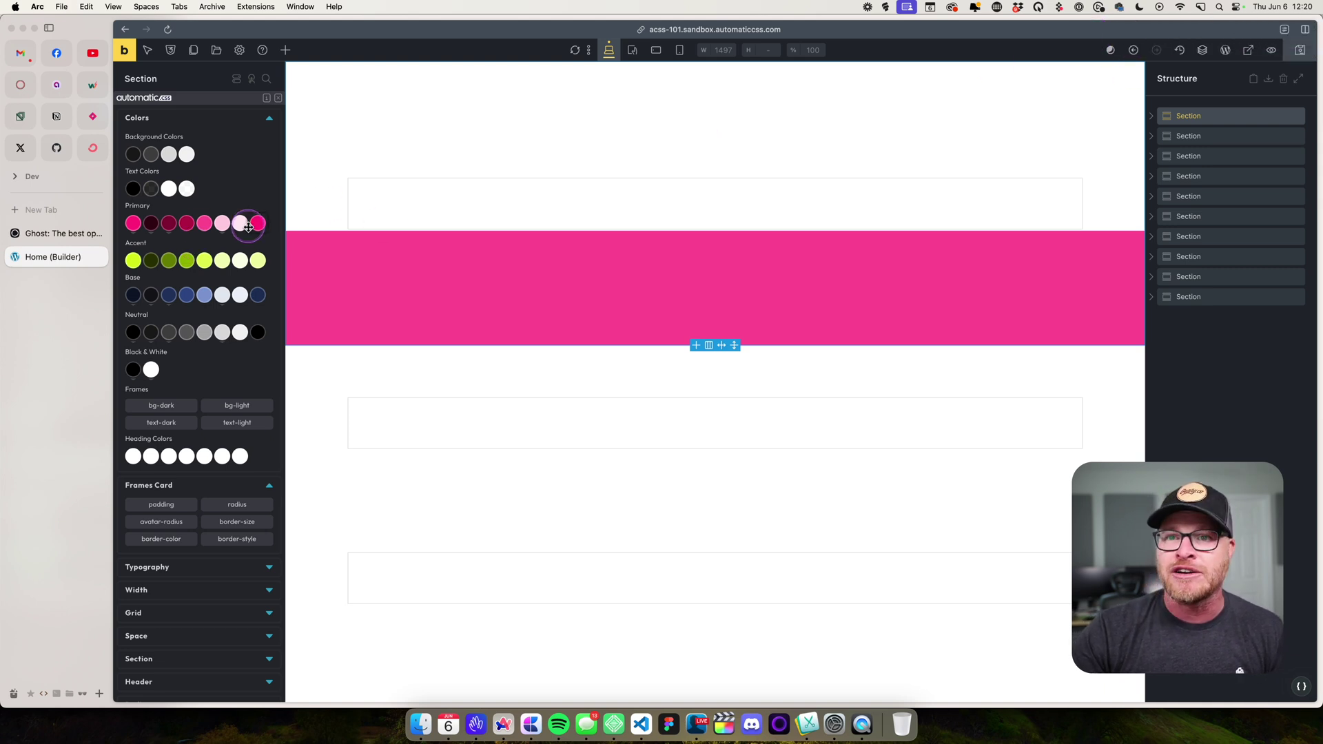
{"action": "left_click", "coordinate": [151, 225]}
{"action": "mouse_move", "coordinate": [151, 233]}
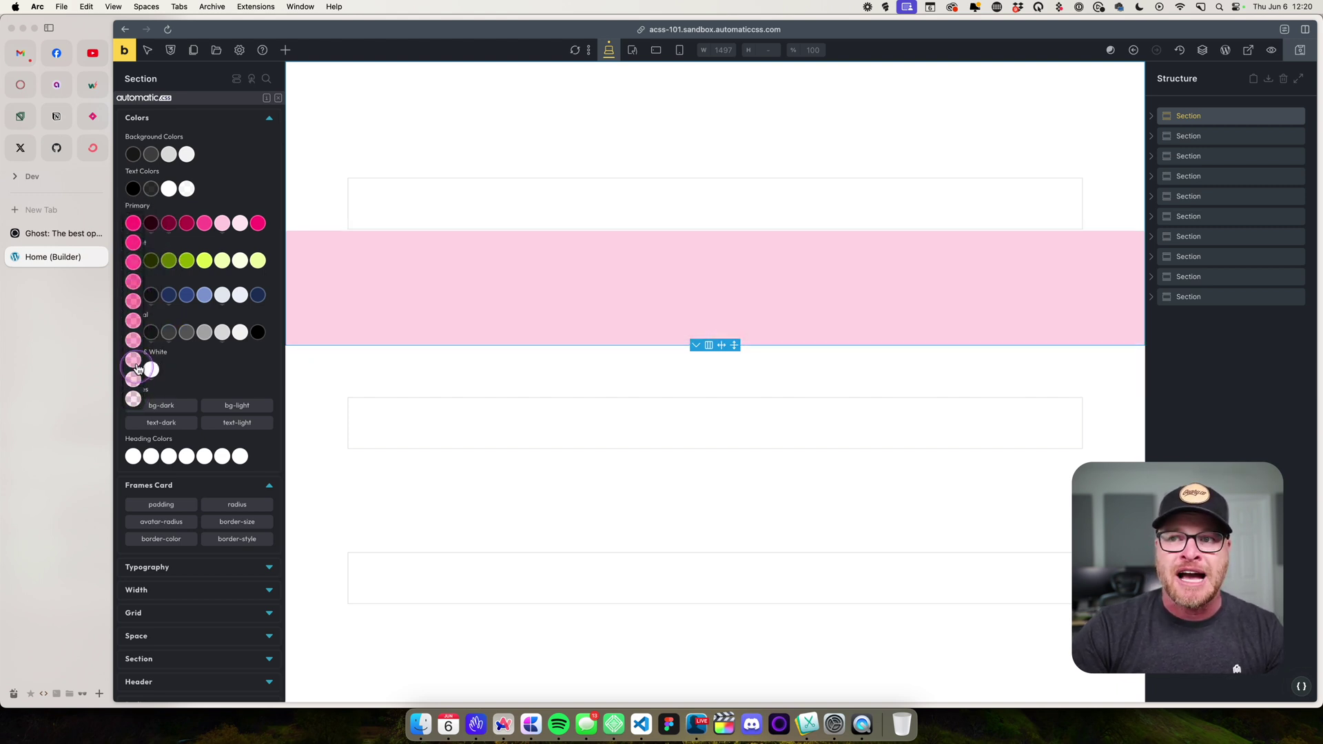
{"action": "left_click", "coordinate": [151, 222]}
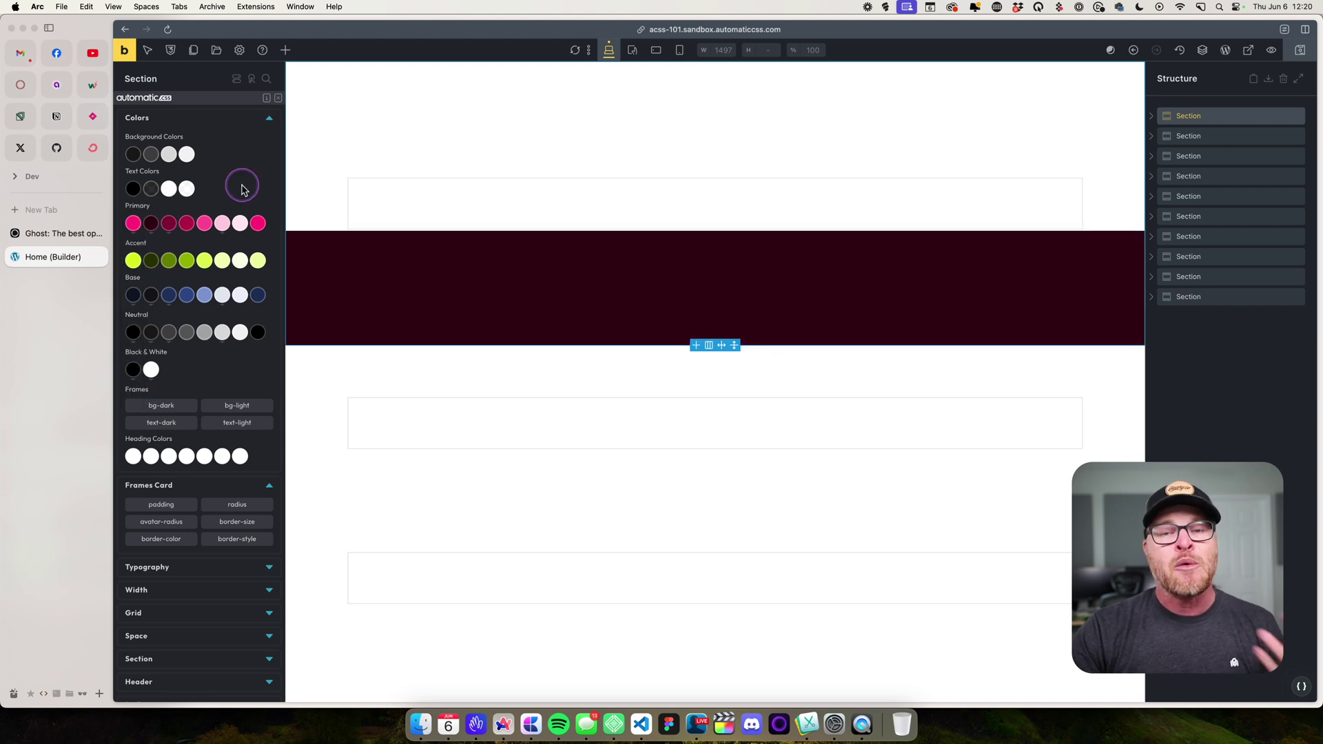
{"action": "left_click", "coordinate": [133, 223]}
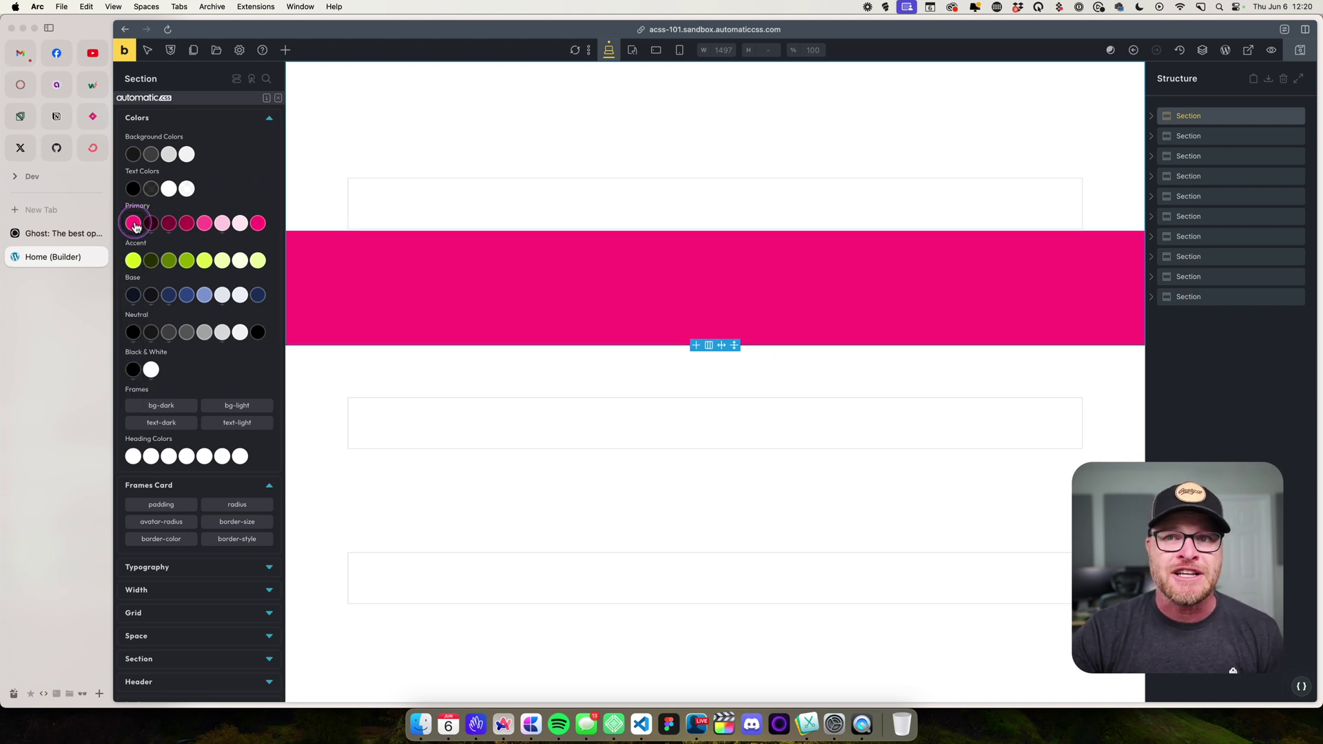
{"action": "left_click", "coordinate": [135, 225]}
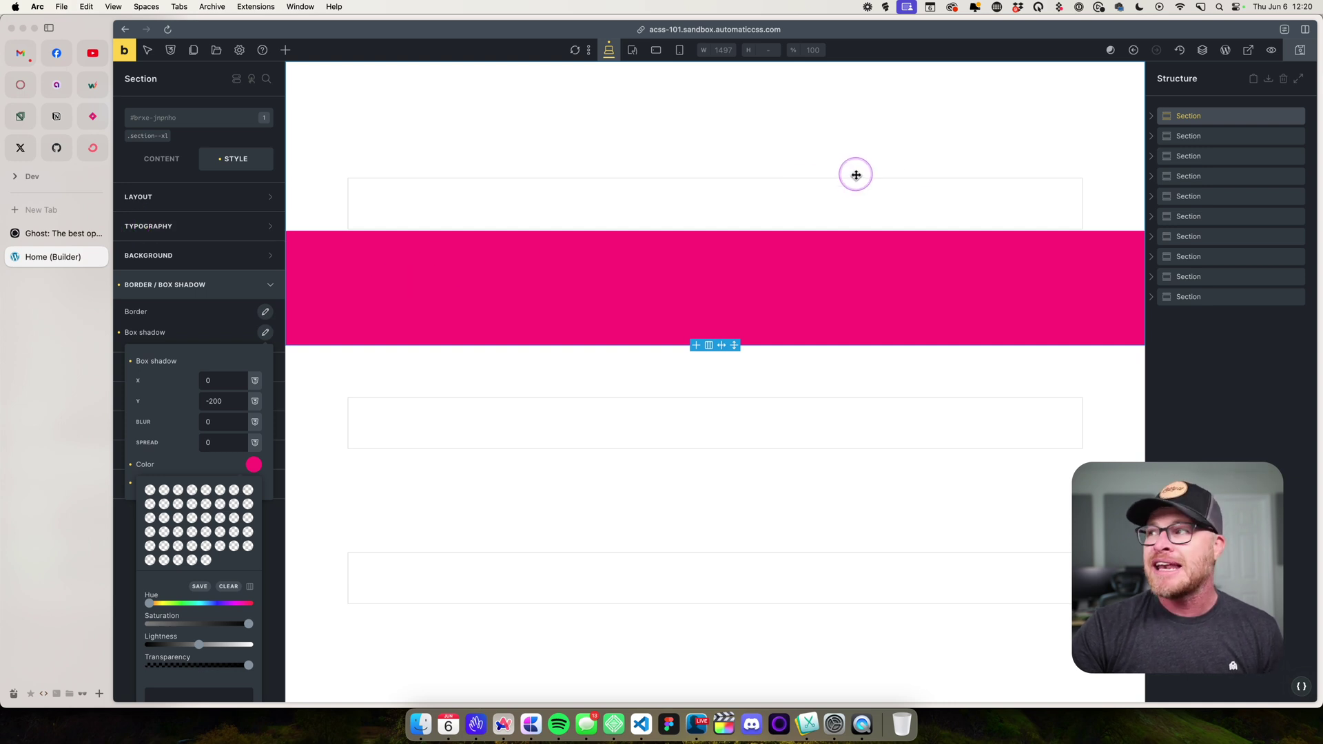
Step: Save the page and open it on the front end
{"action": "left_click", "coordinate": [1301, 51]}
{"action": "left_click", "coordinate": [127, 51]}
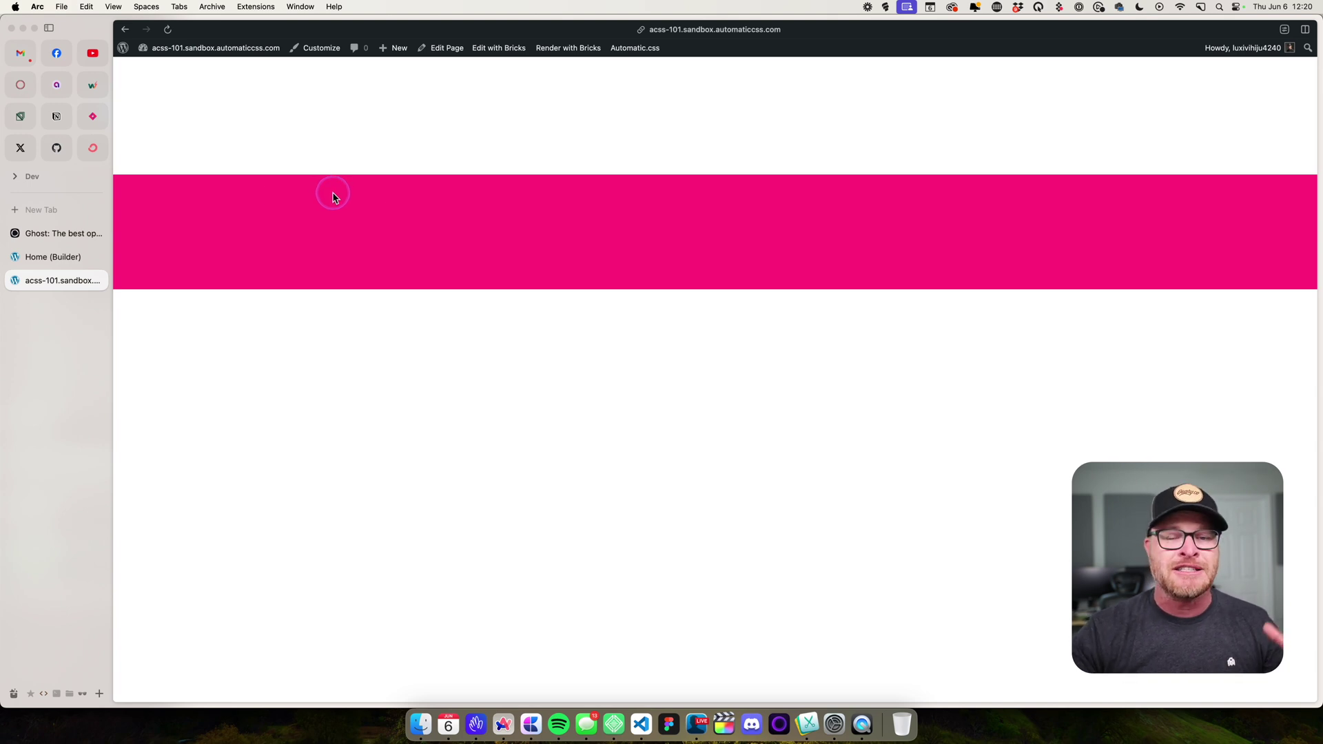
Step: Compare the white, pink and dark section backgrounds on ghost.org with the front-end page's pink band
{"action": "left_click", "coordinate": [76, 233]}
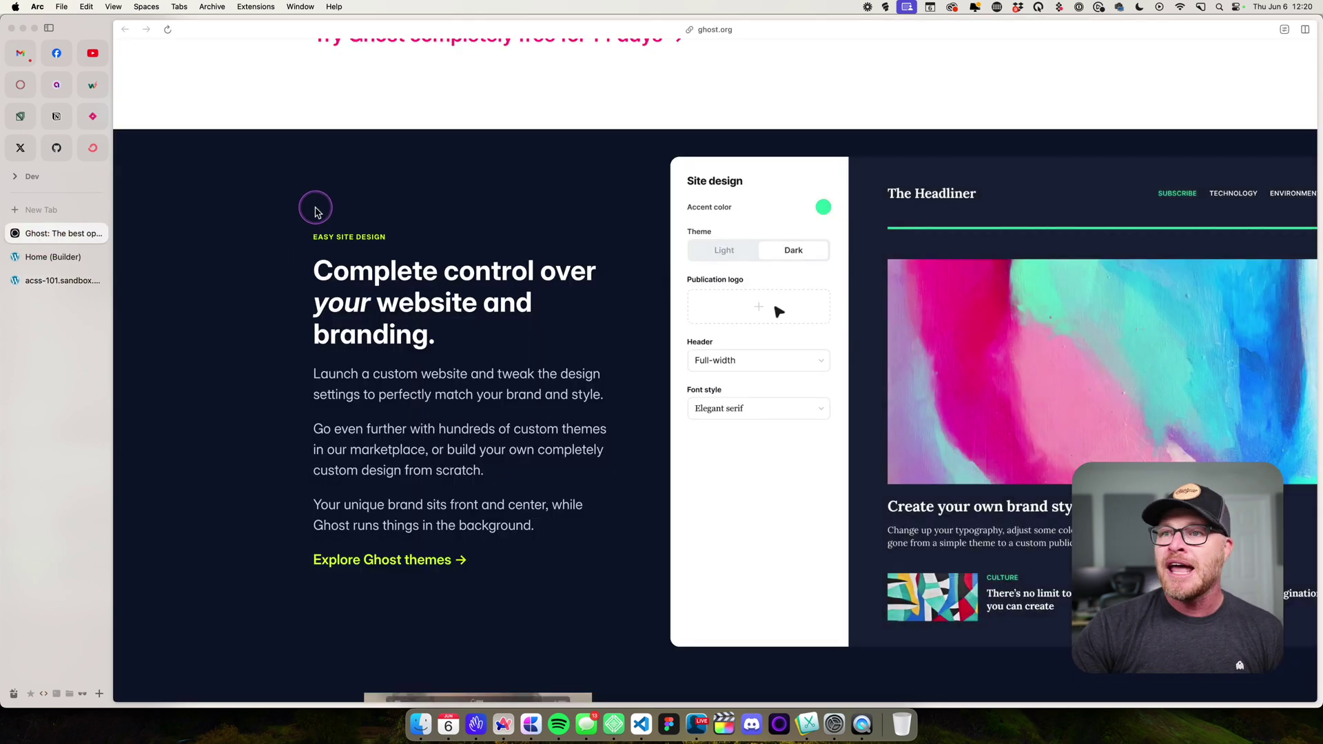
{"action": "scroll", "coordinate": [311, 212], "scroll_direction": "up", "scroll_amount": 10}
{"action": "scroll", "coordinate": [315, 211], "scroll_direction": "down", "scroll_amount": 12}
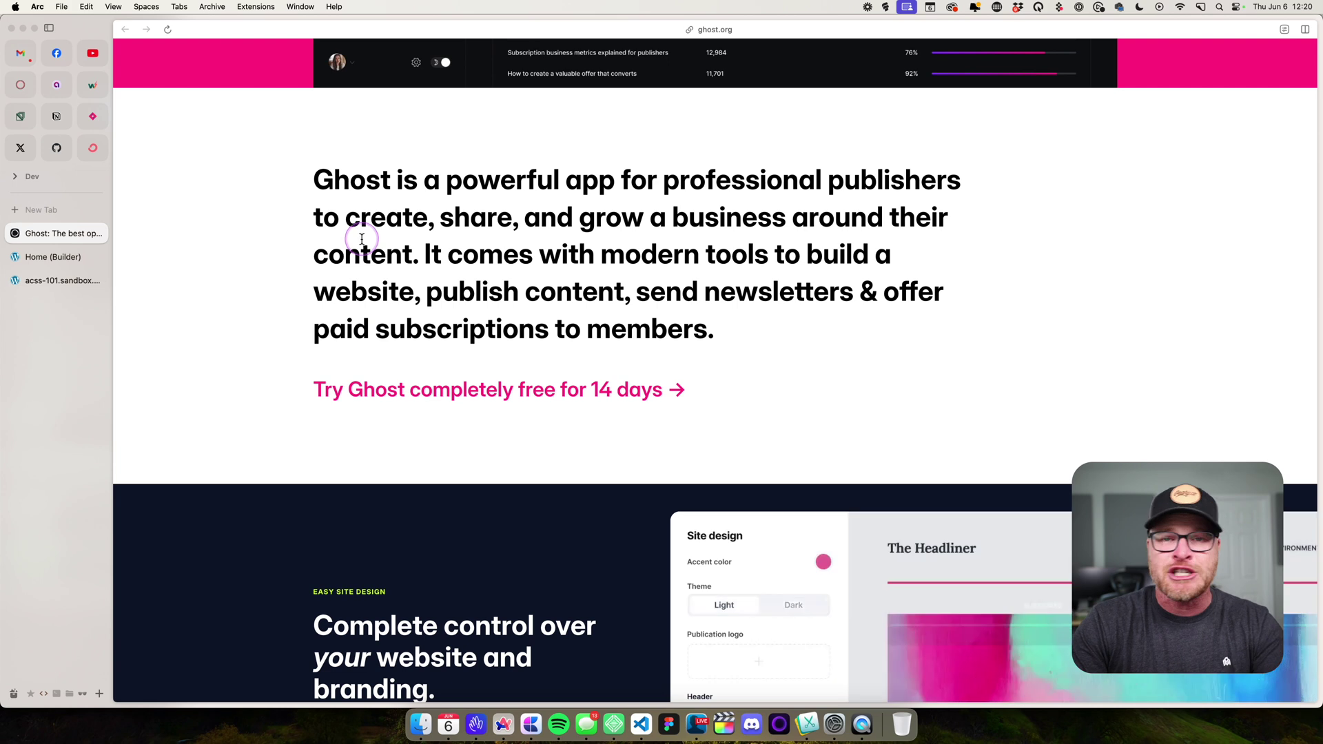
{"action": "scroll", "coordinate": [362, 242], "scroll_direction": "down", "scroll_amount": 6}
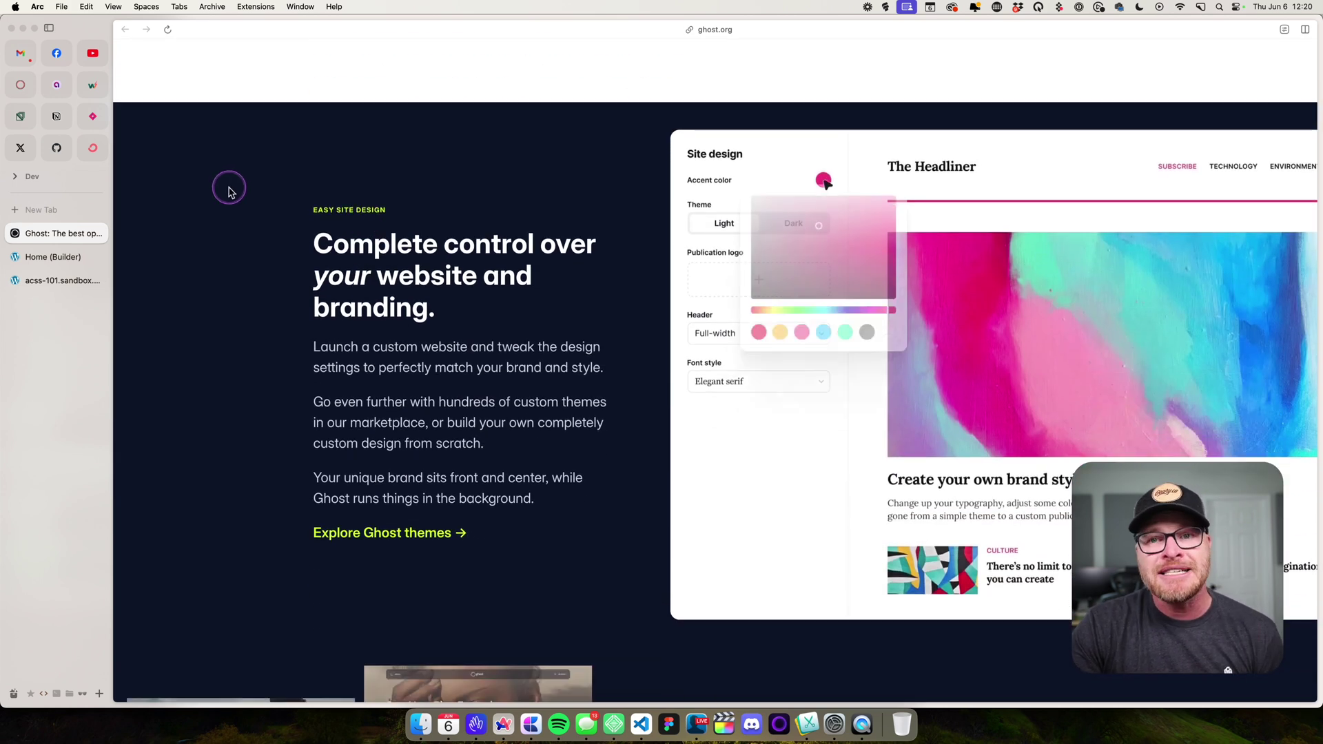
{"action": "left_click", "coordinate": [61, 283]}
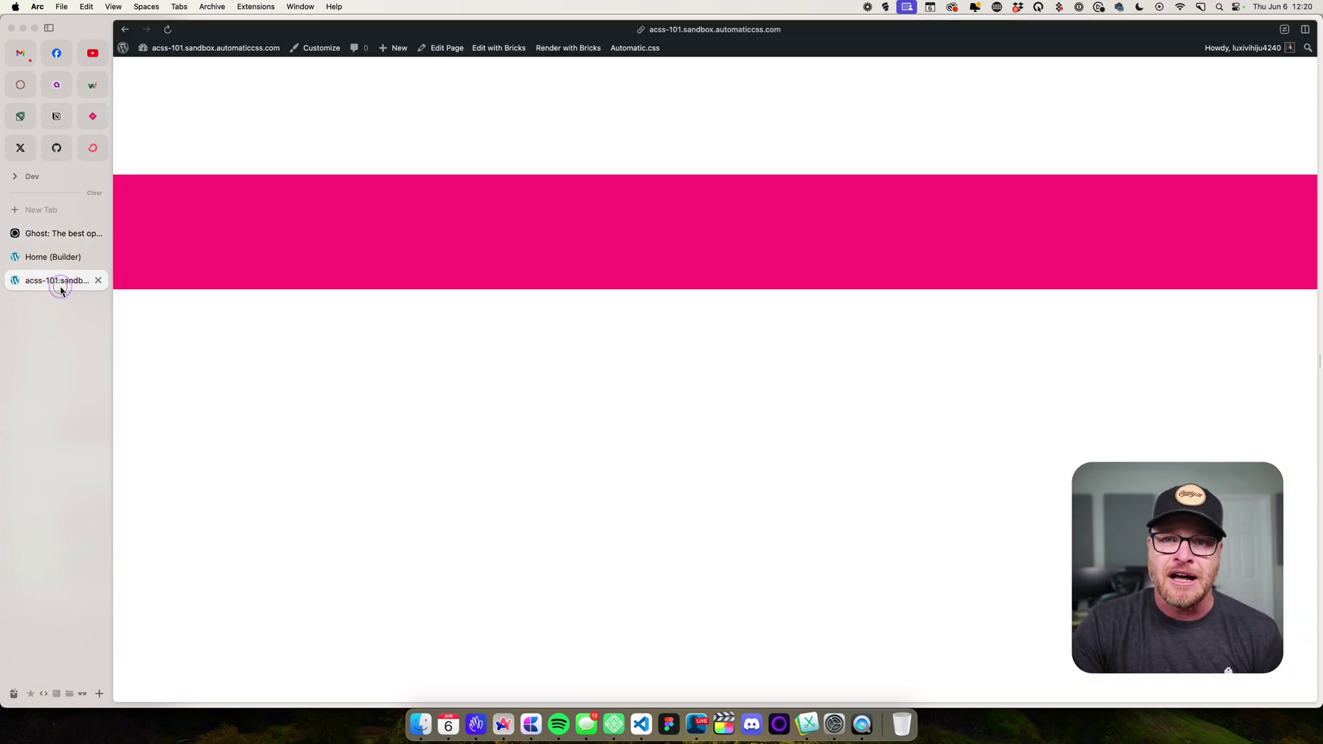
{"action": "left_click", "coordinate": [59, 234]}
Step: In the Bricks builder, set the third section's background color to the main dark base shade
{"action": "left_click", "coordinate": [57, 257]}
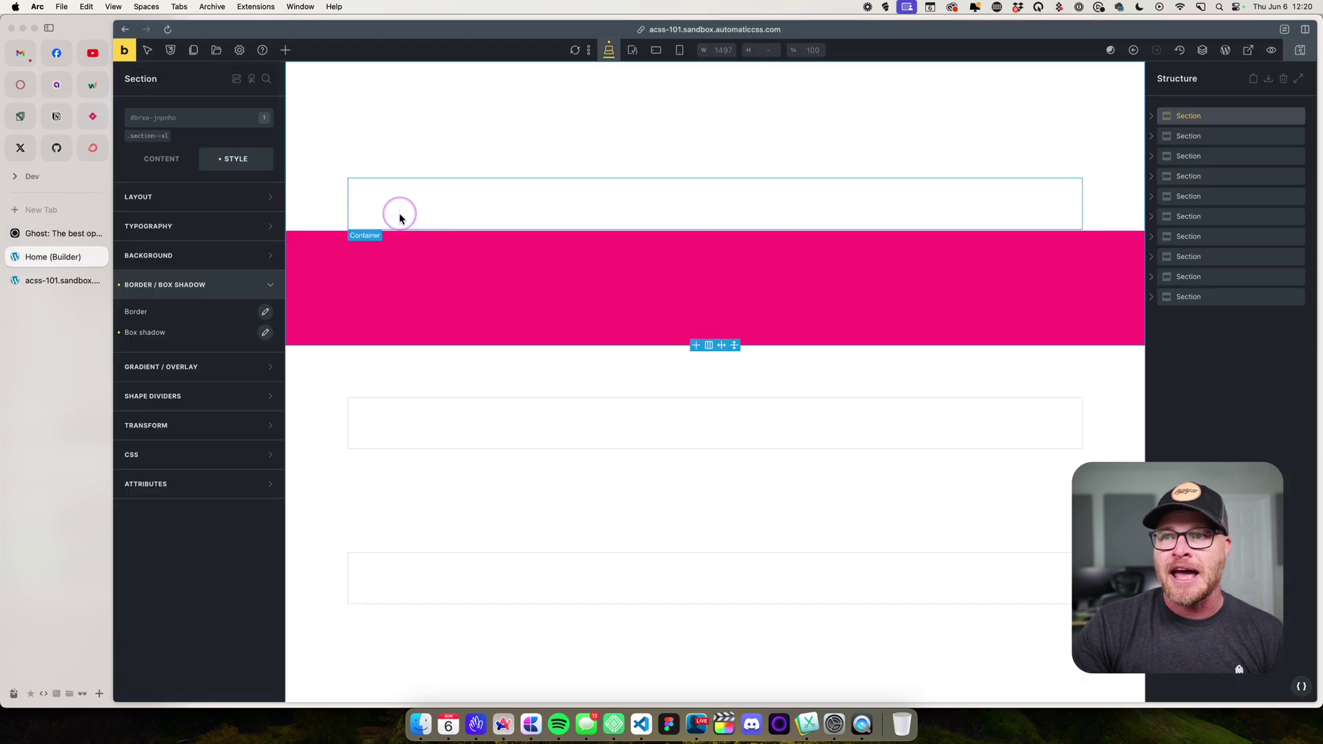
{"action": "scroll", "coordinate": [407, 262], "scroll_direction": "down", "scroll_amount": 3}
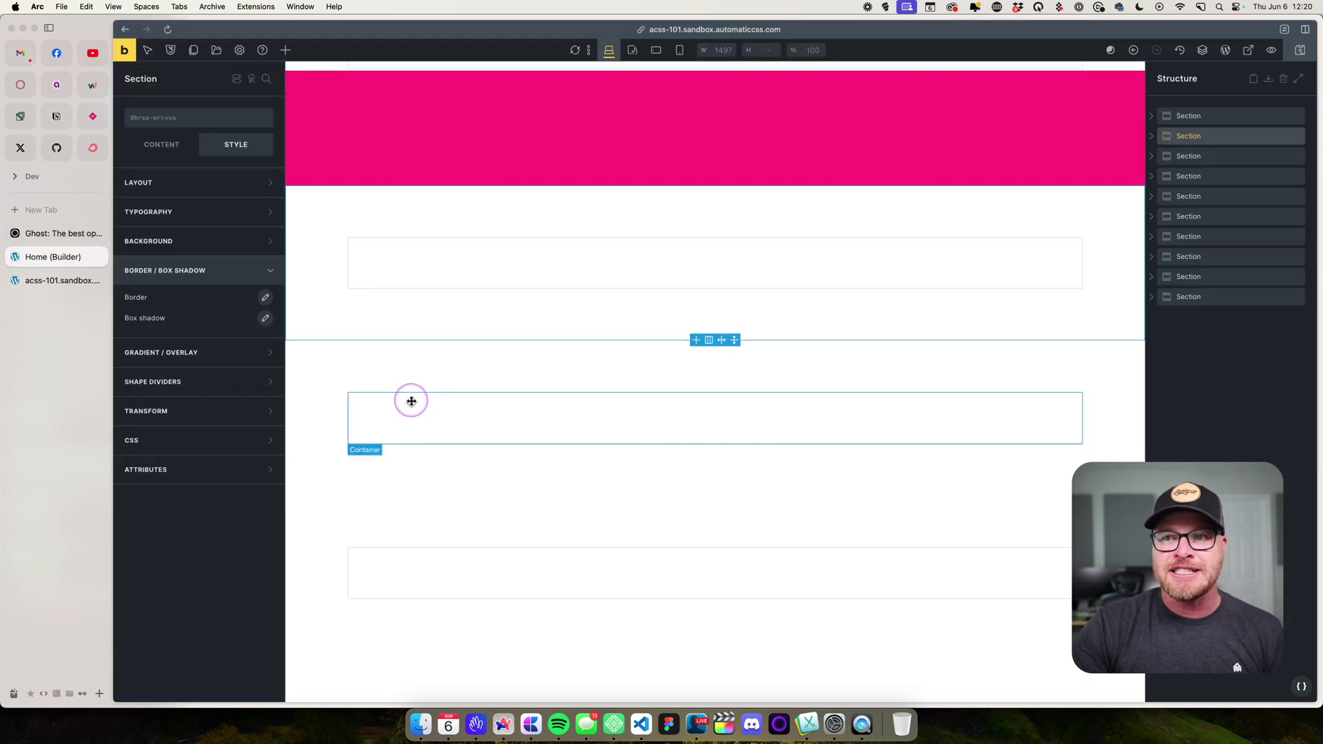
{"action": "scroll", "coordinate": [413, 403], "scroll_direction": "down", "scroll_amount": 3}
{"action": "left_click", "coordinate": [418, 374]}
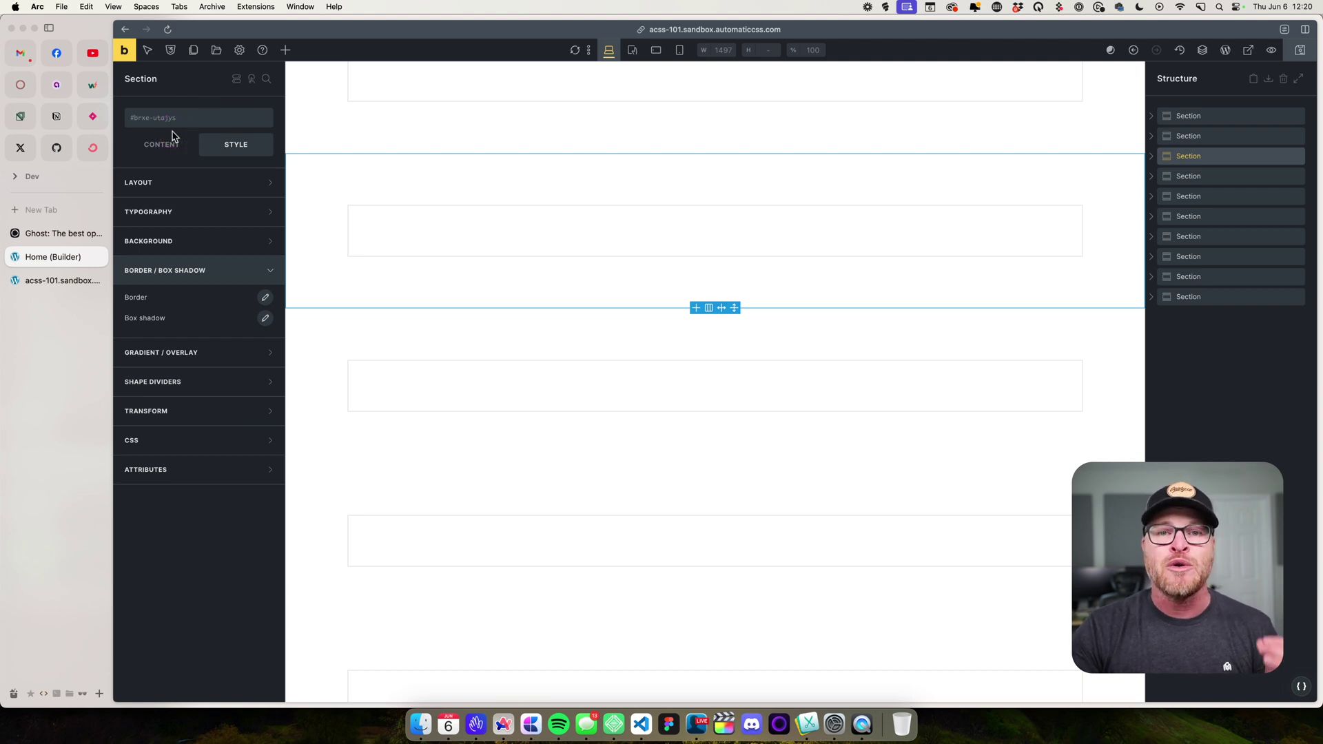
{"action": "left_click", "coordinate": [152, 245]}
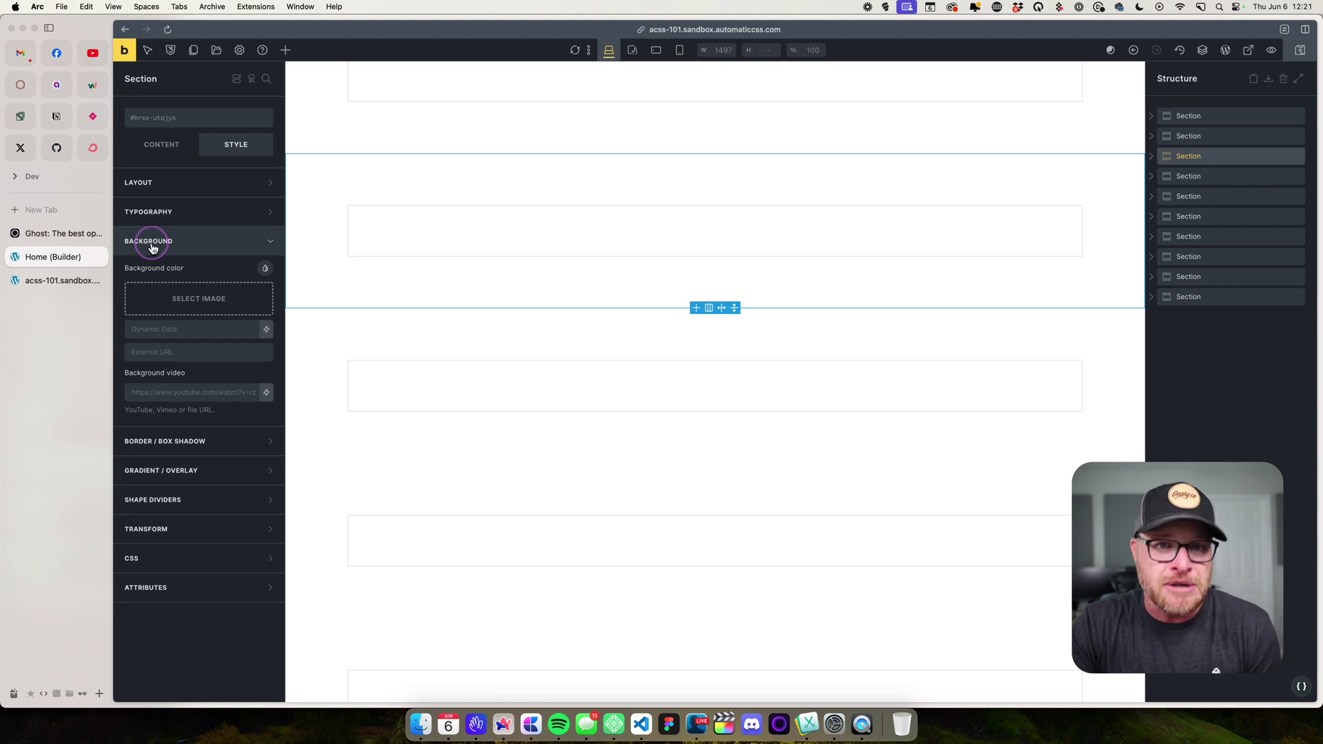
{"action": "left_click", "coordinate": [266, 270]}
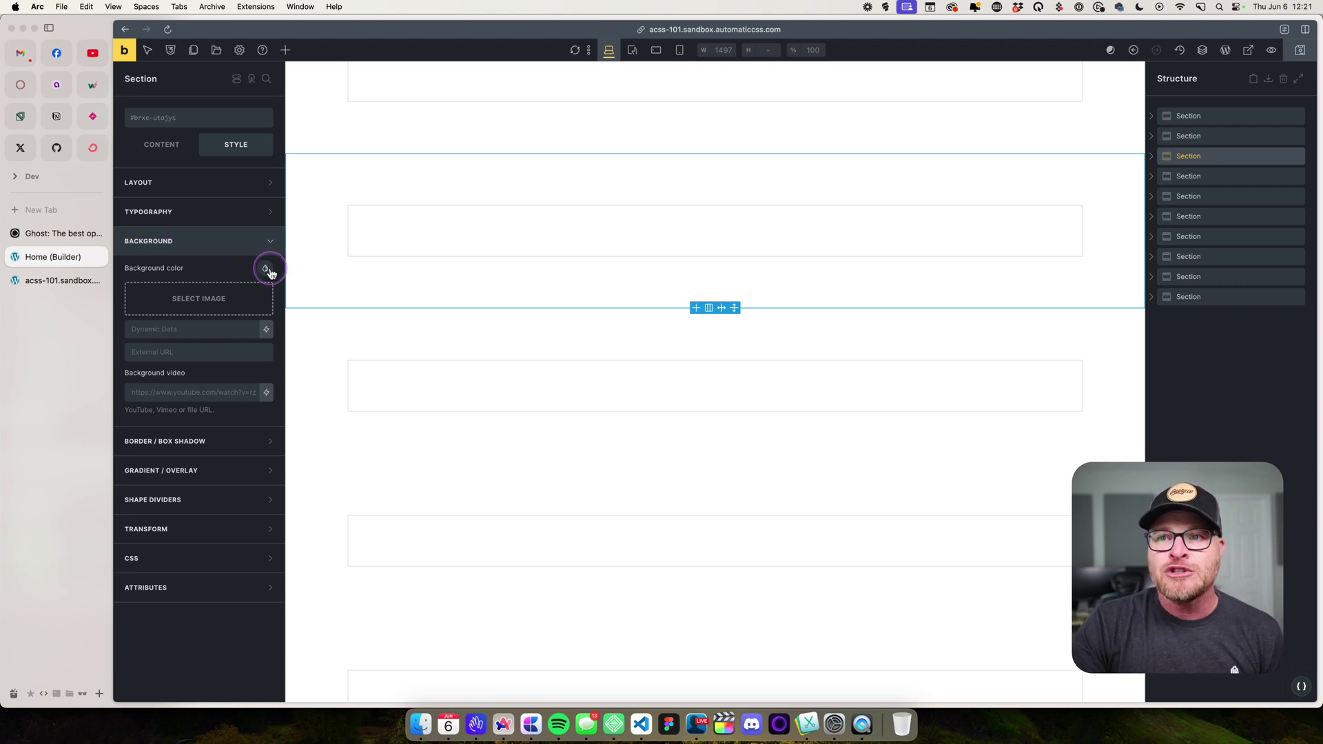
{"action": "left_click", "coordinate": [267, 271]}
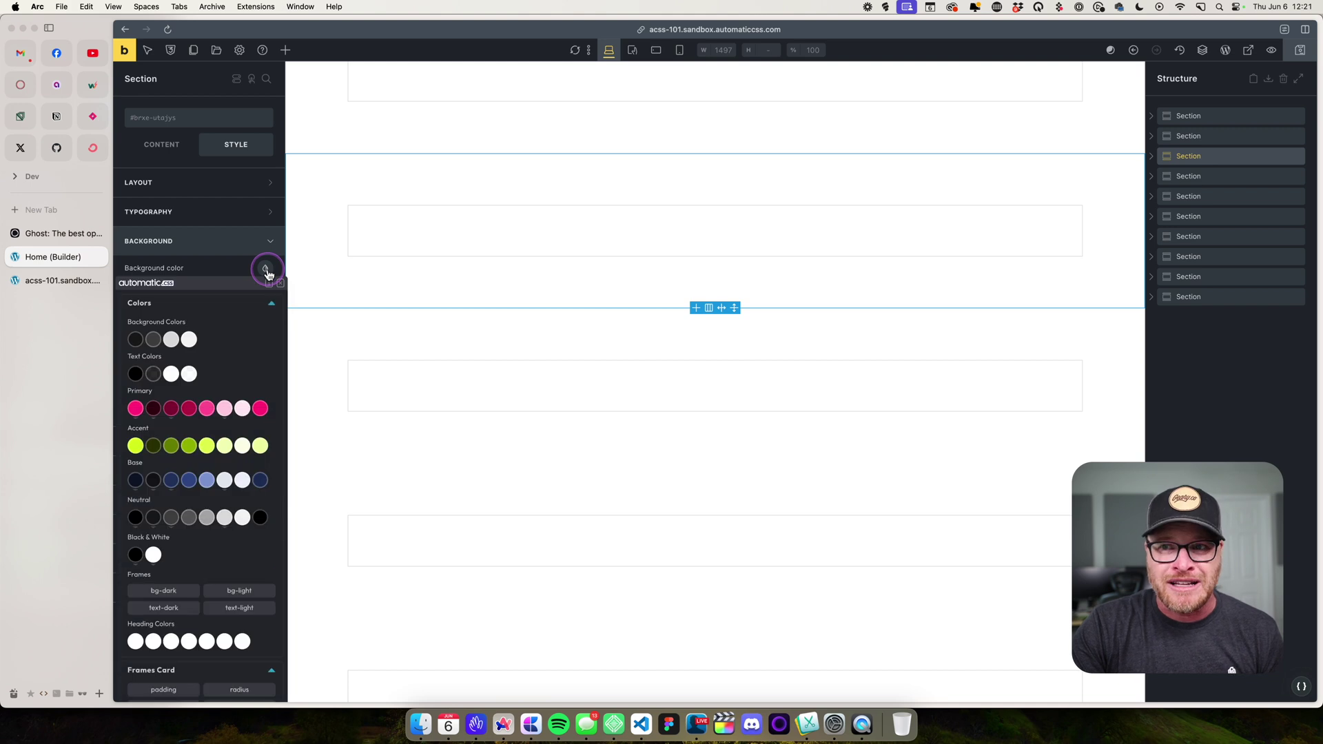
{"action": "left_click", "coordinate": [136, 480]}
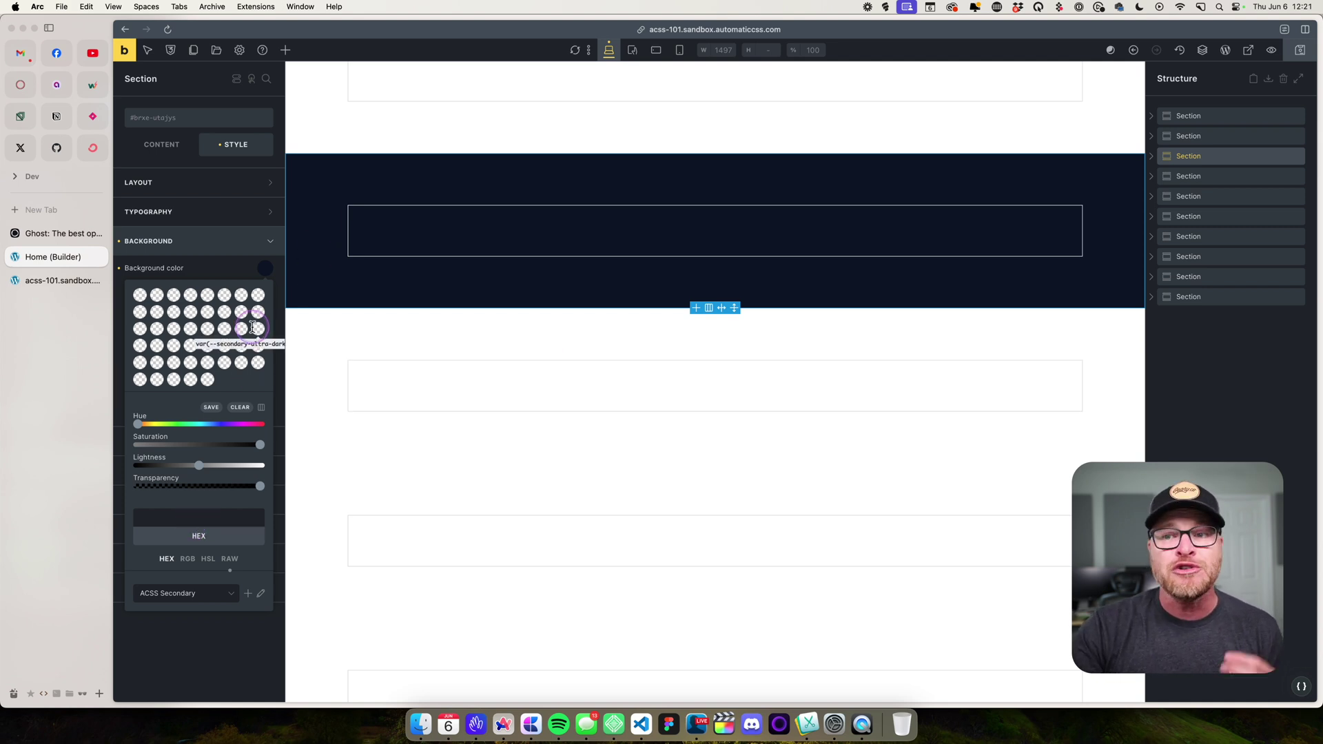
{"action": "left_click", "coordinate": [207, 268]}
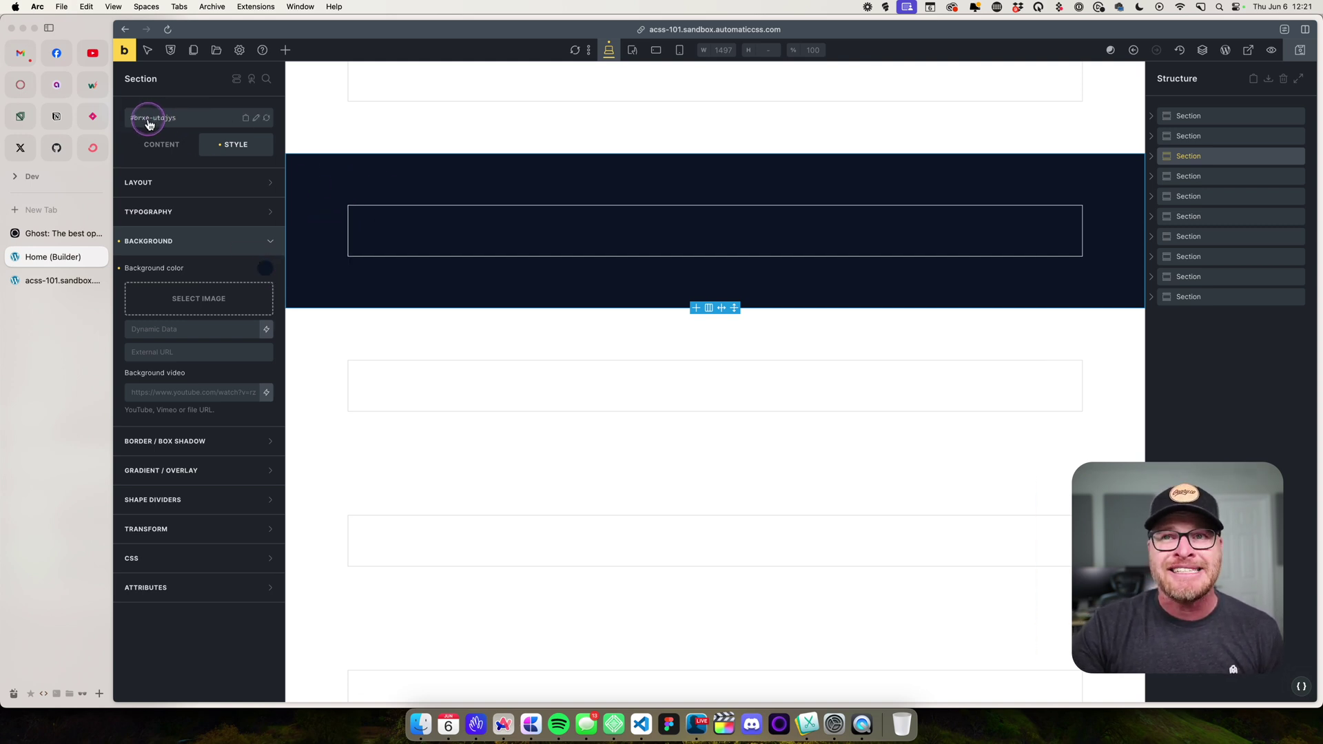
Step: Replace the third section's background color with the bg--base utility class, and remove that class again
{"action": "left_click_drag", "start_coordinate": [143, 123], "coordinate": [149, 125]}
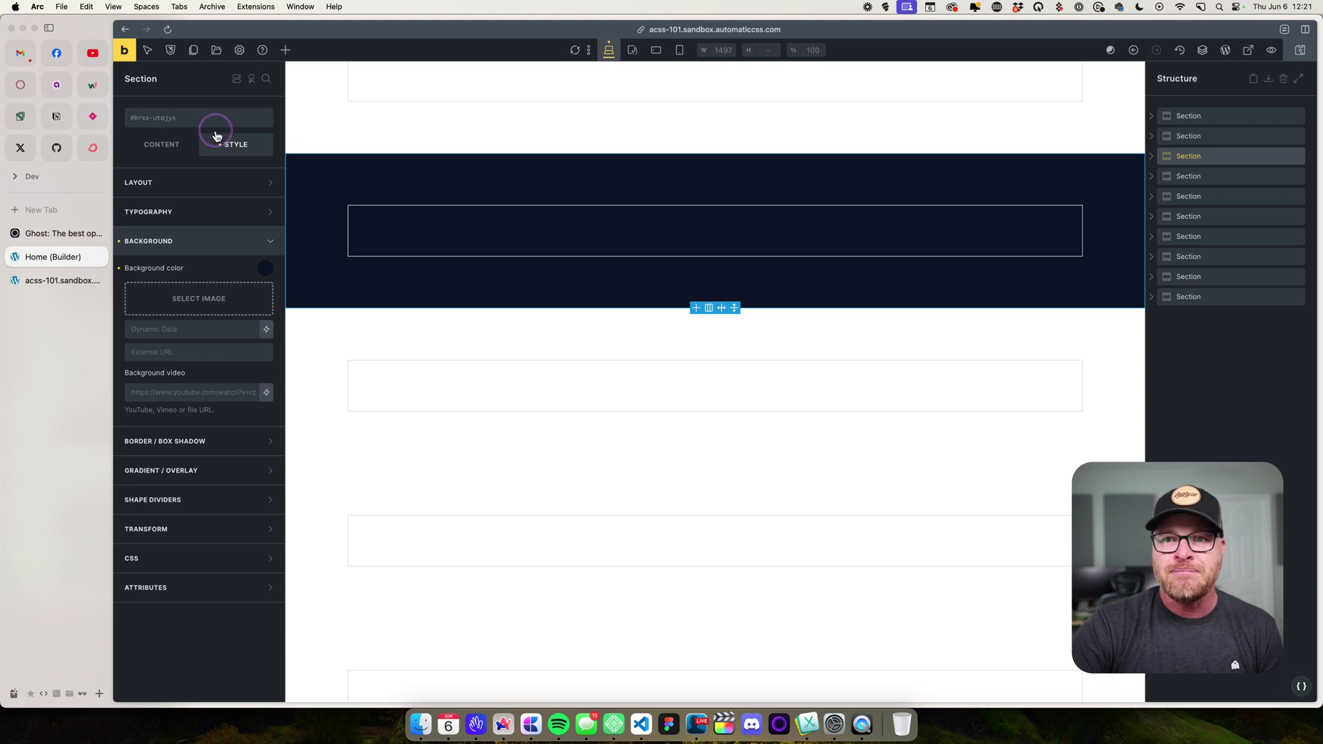
{"action": "left_click", "coordinate": [121, 268]}
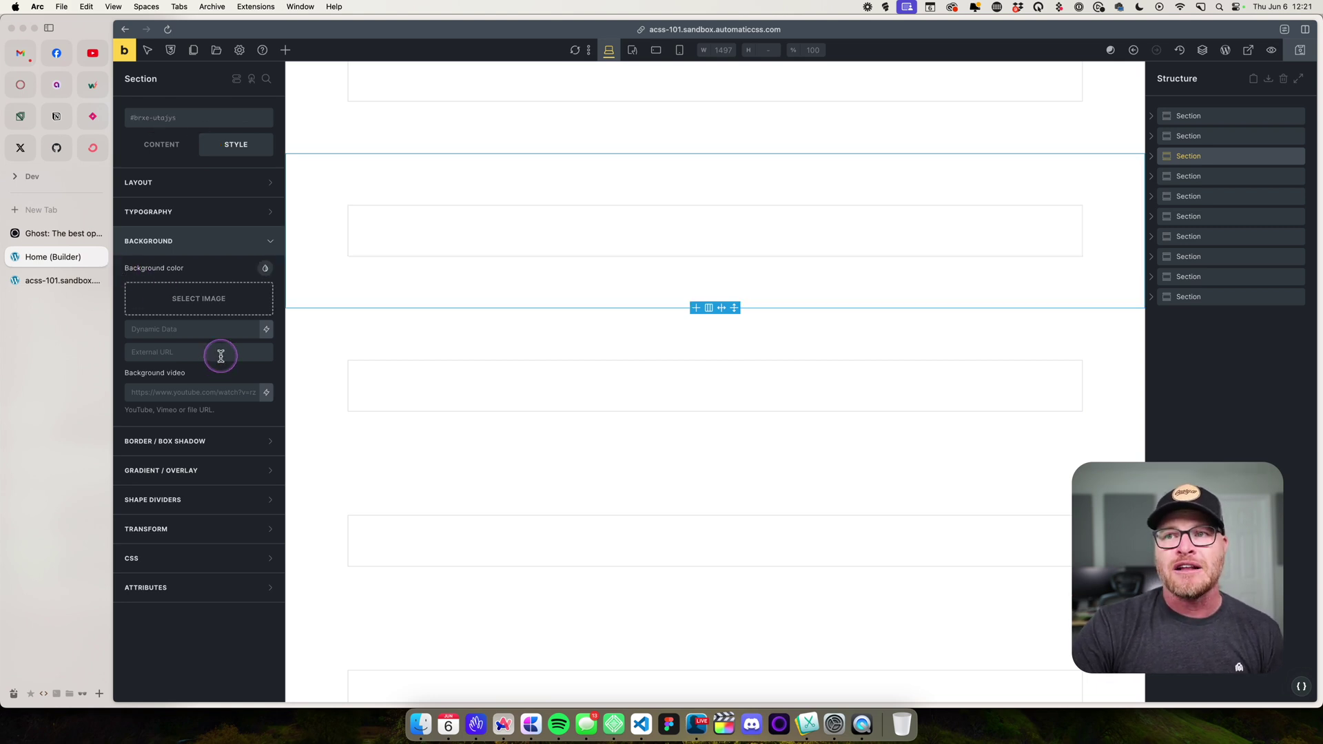
{"action": "right_click", "coordinate": [191, 120]}
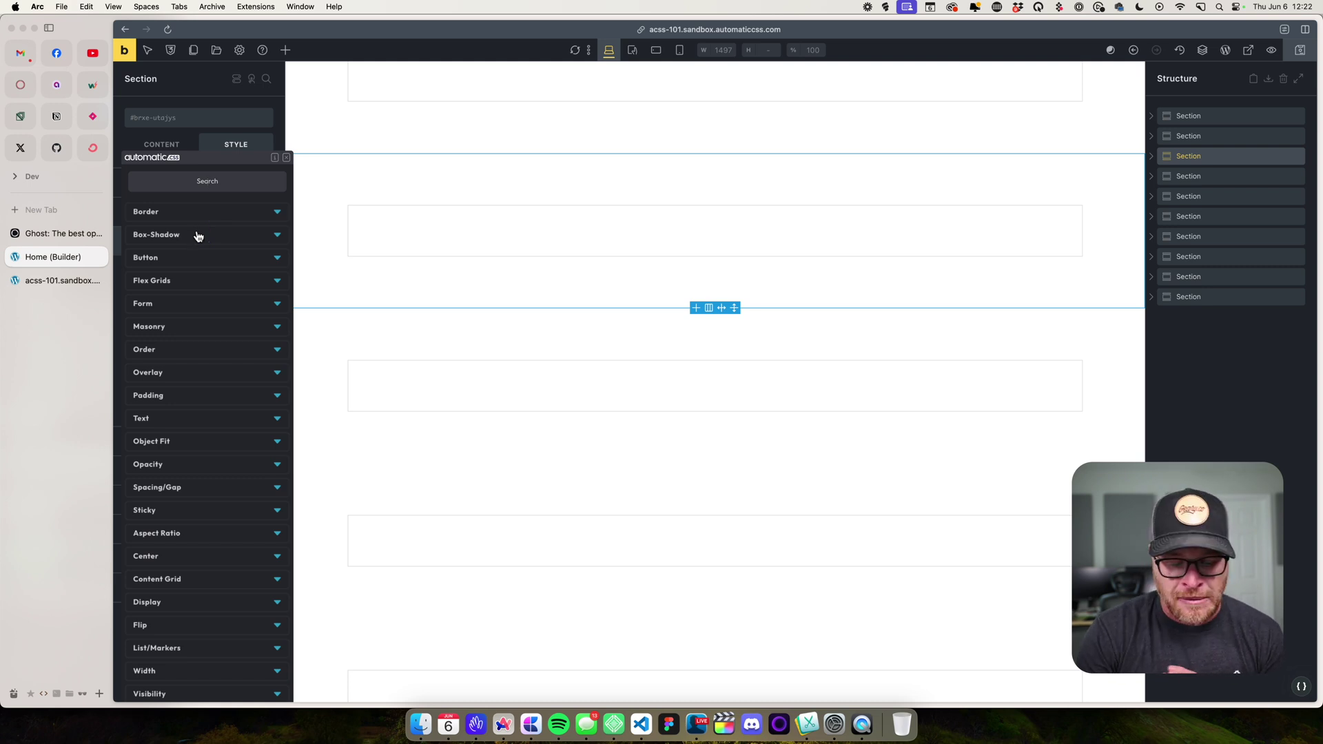
{"action": "type", "text": "bg"}
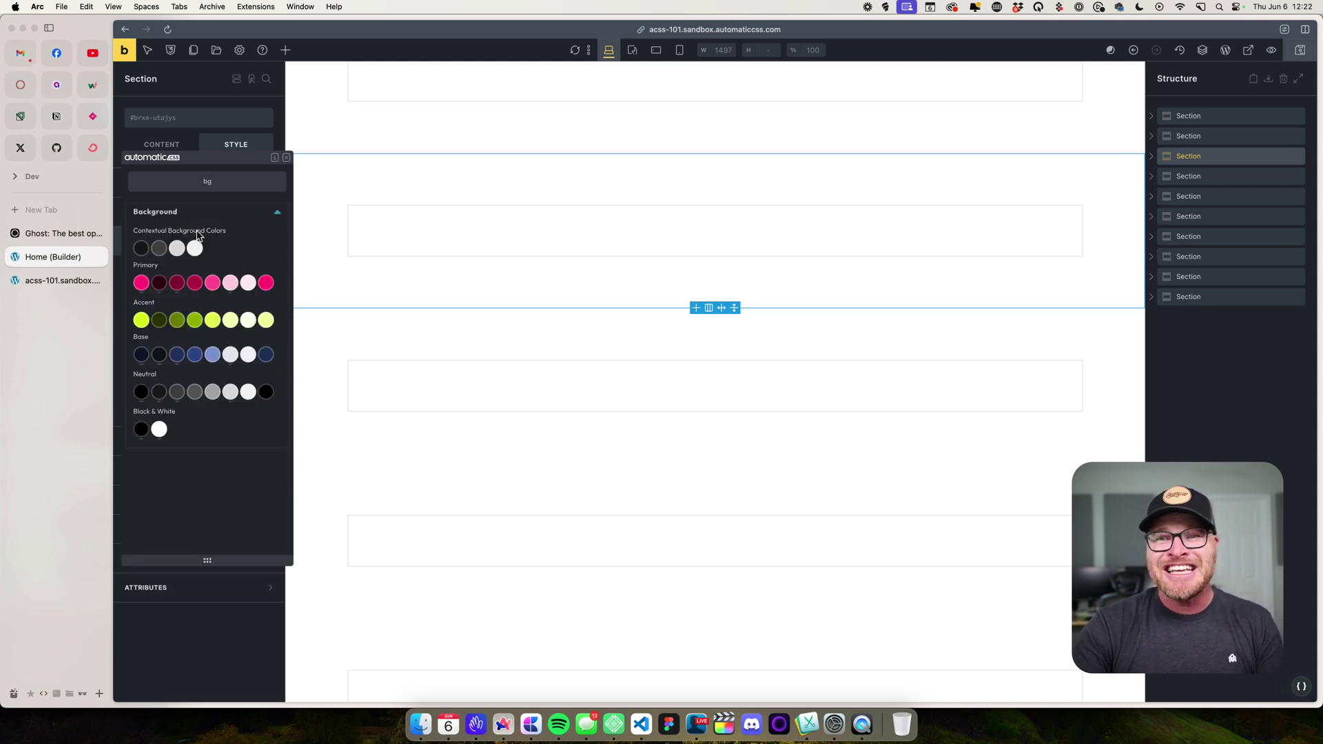
{"action": "left_click", "coordinate": [198, 455]}
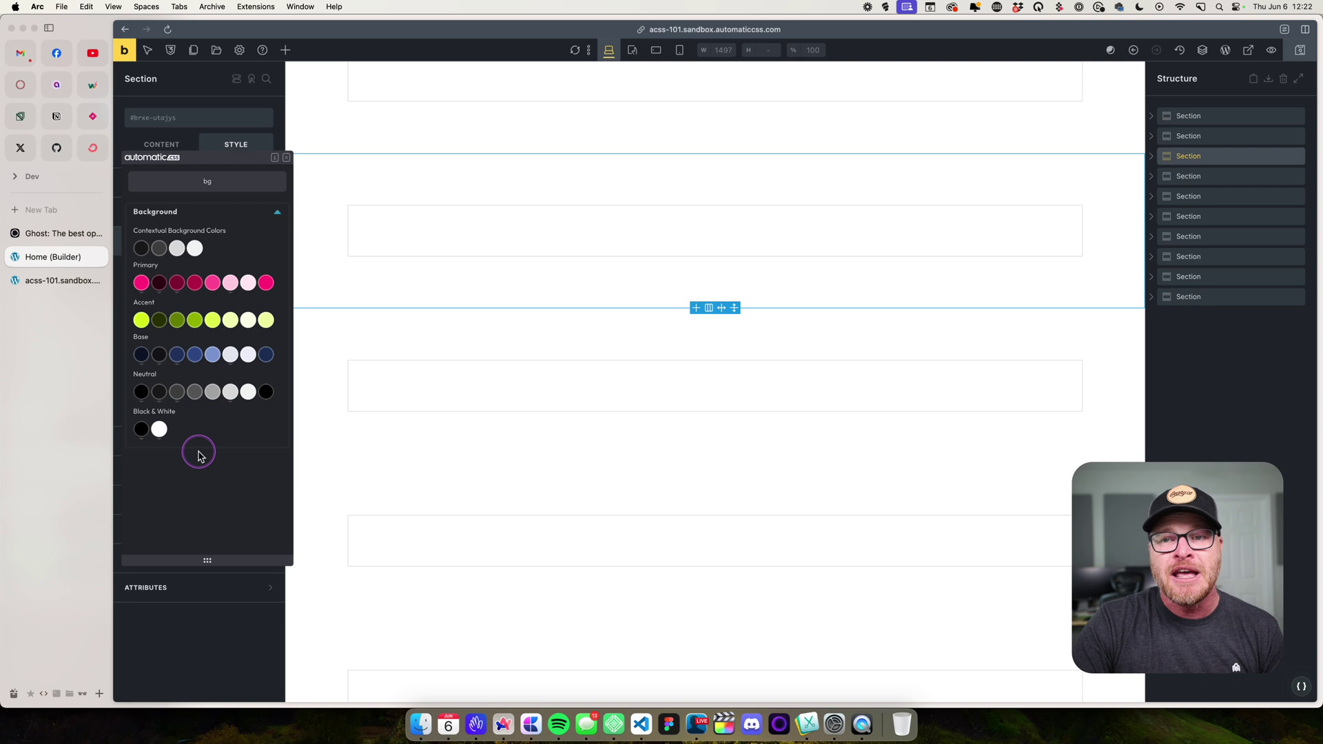
{"action": "left_click", "coordinate": [145, 356]}
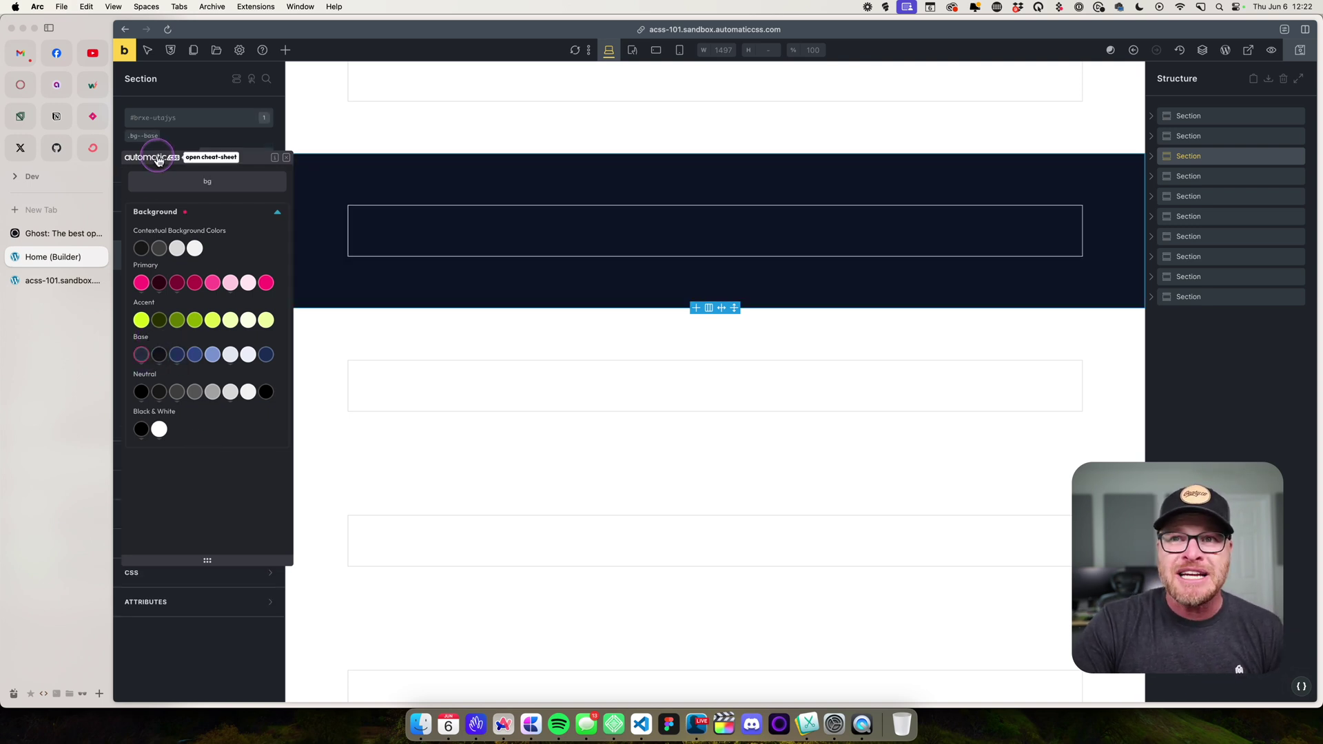
{"action": "left_click", "coordinate": [147, 137]}
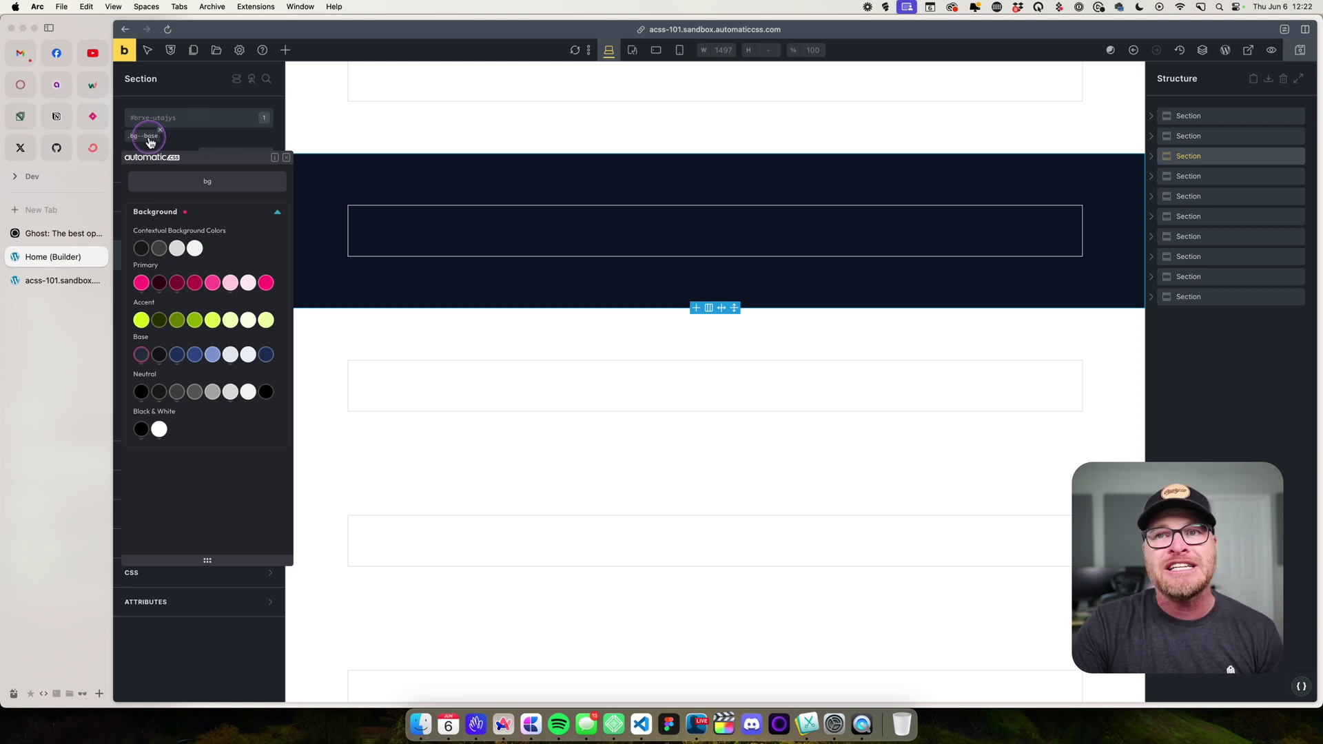
{"action": "left_click", "coordinate": [222, 130]}
{"action": "left_click", "coordinate": [287, 158]}
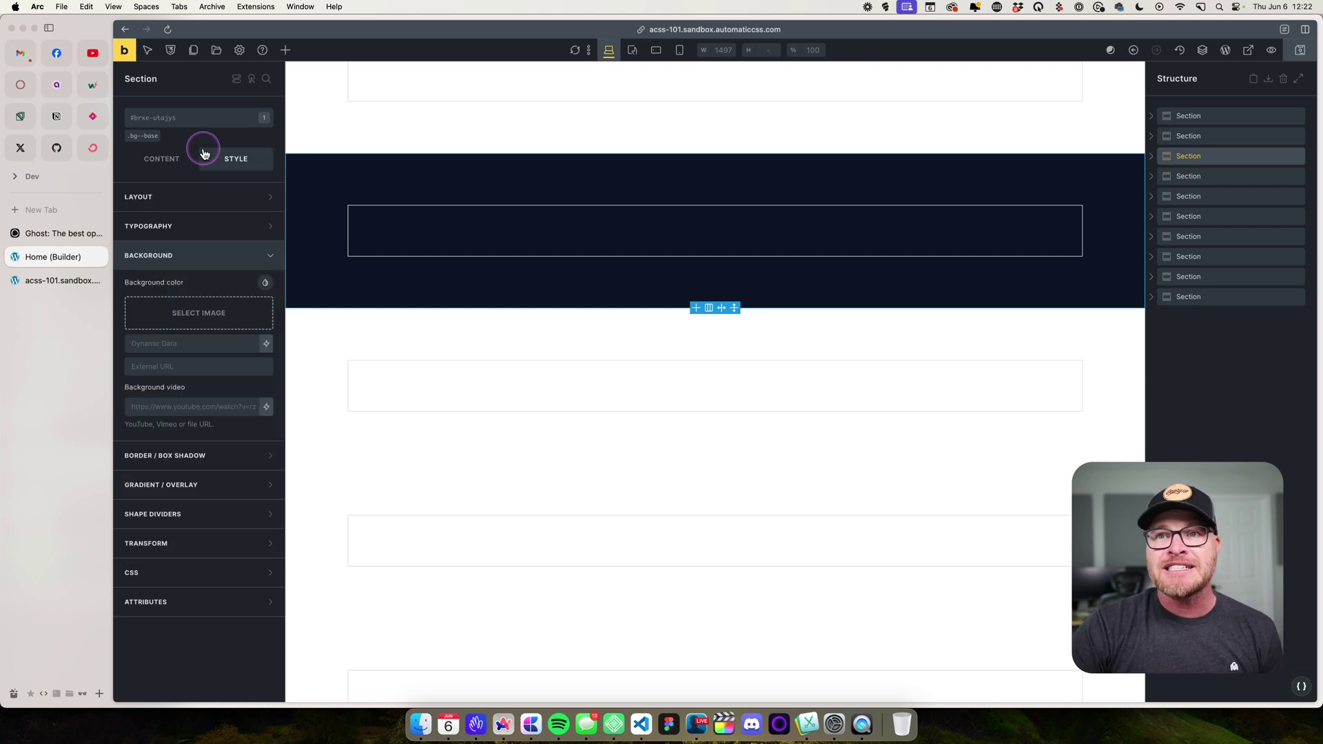
{"action": "left_click", "coordinate": [161, 132]}
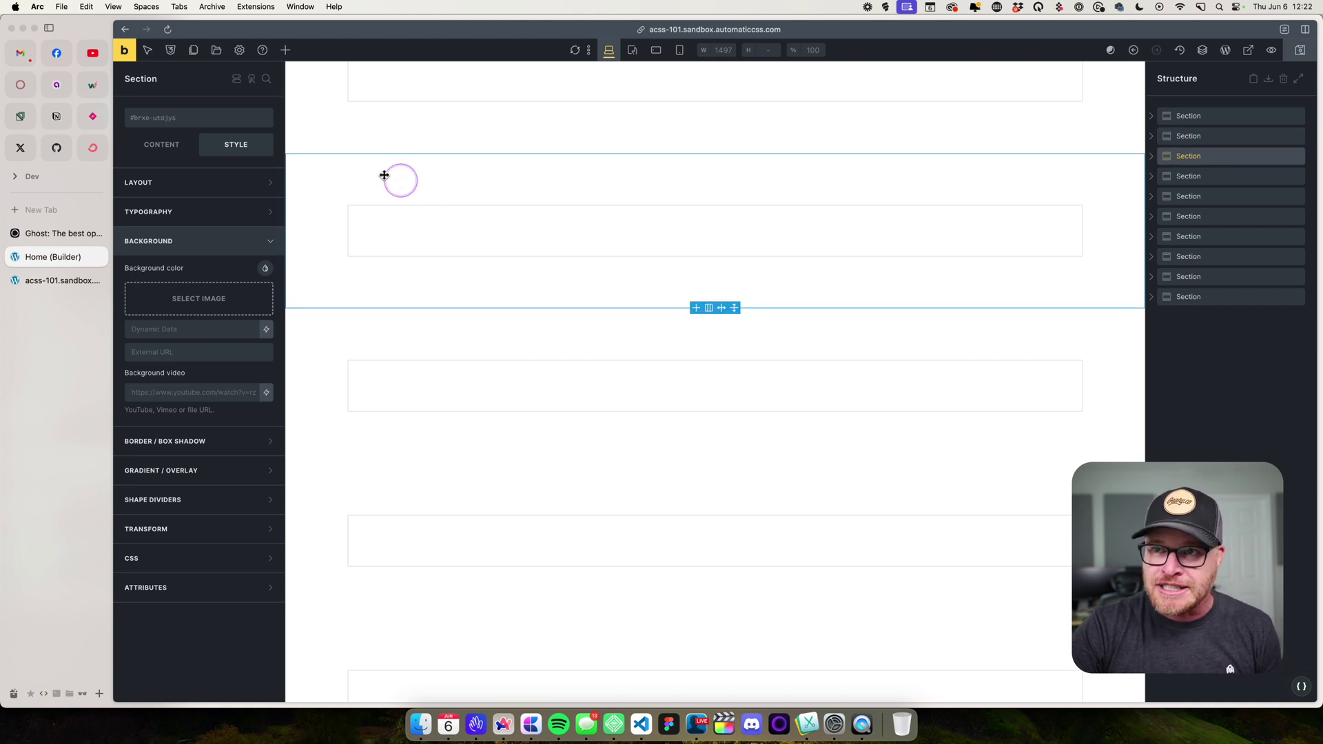
Step: Apply the bg--base background class to the third section
{"action": "left_click", "coordinate": [189, 121]}
{"action": "type", "text": "bg"}
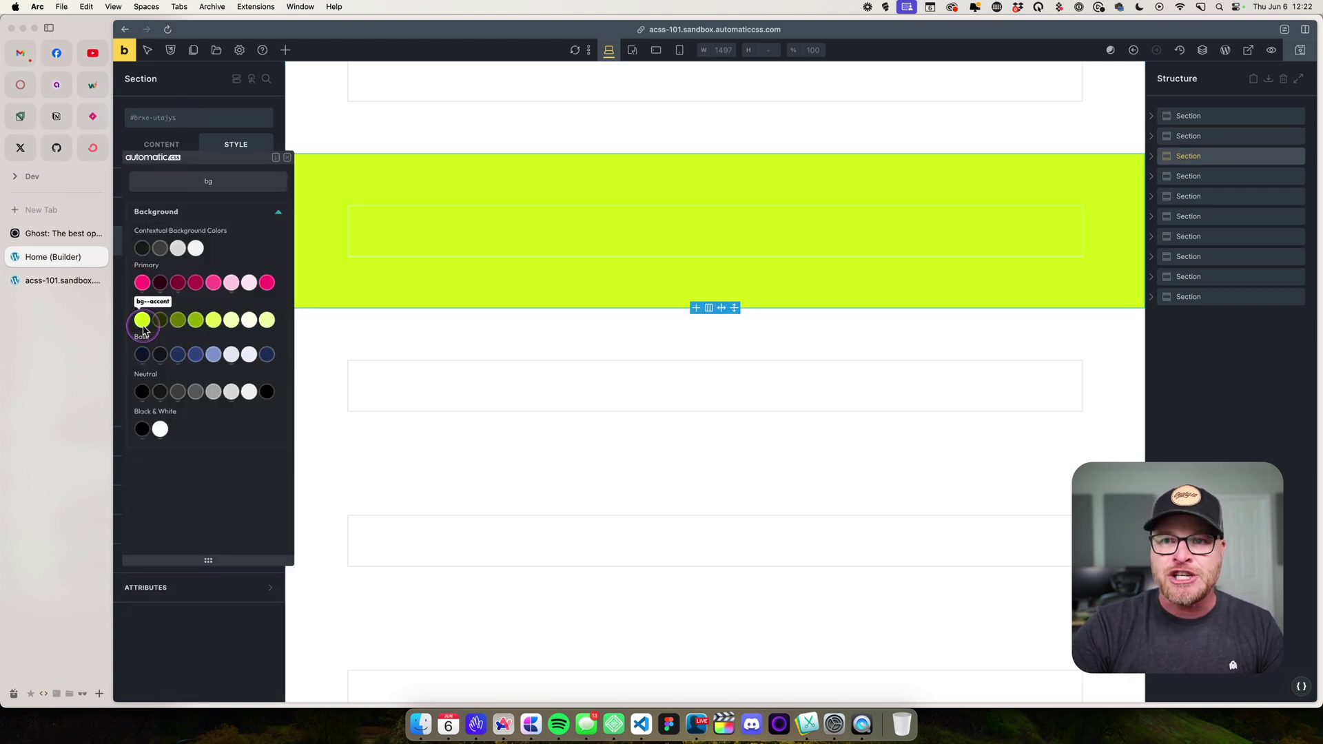
{"action": "left_click", "coordinate": [144, 356]}
{"action": "left_click", "coordinate": [286, 158]}
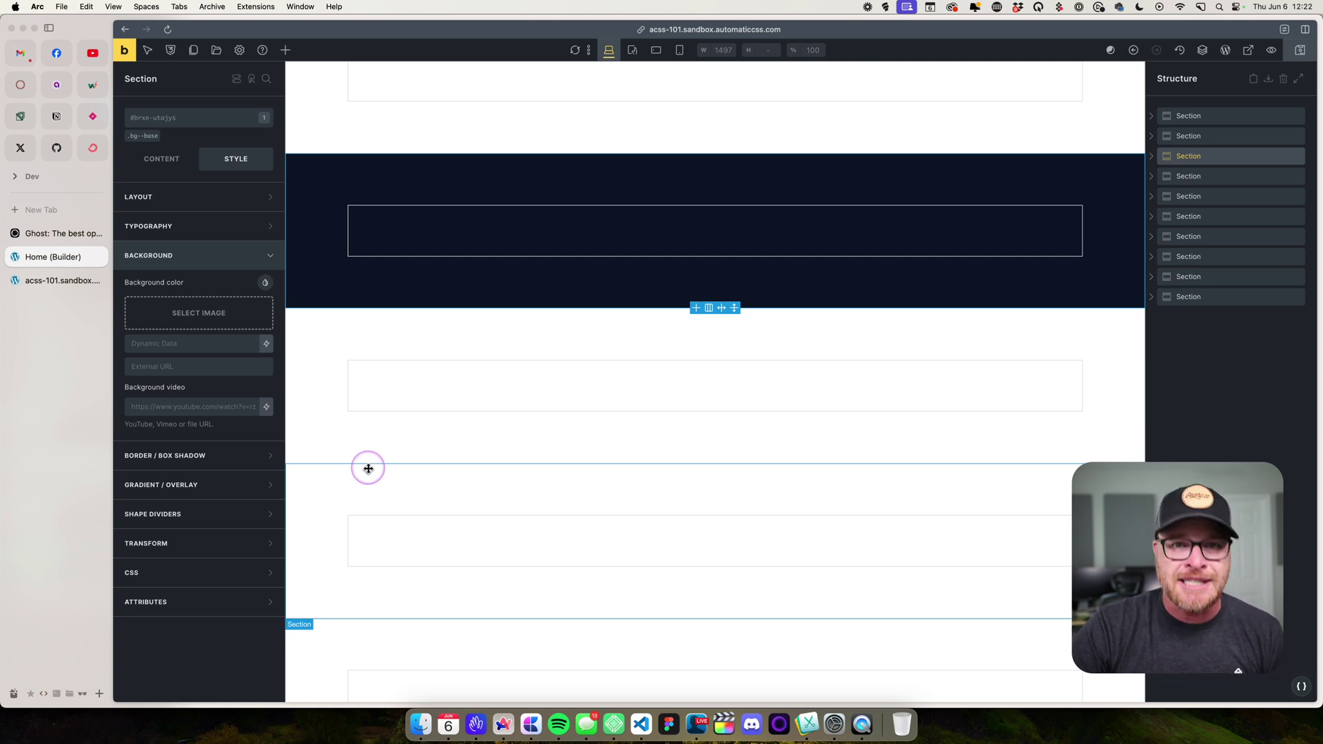
Step: Apply the bg--base-light class to the fourth section, matching the "Publish by web & email newsletter" section on ghost.org
{"action": "left_click", "coordinate": [334, 331]}
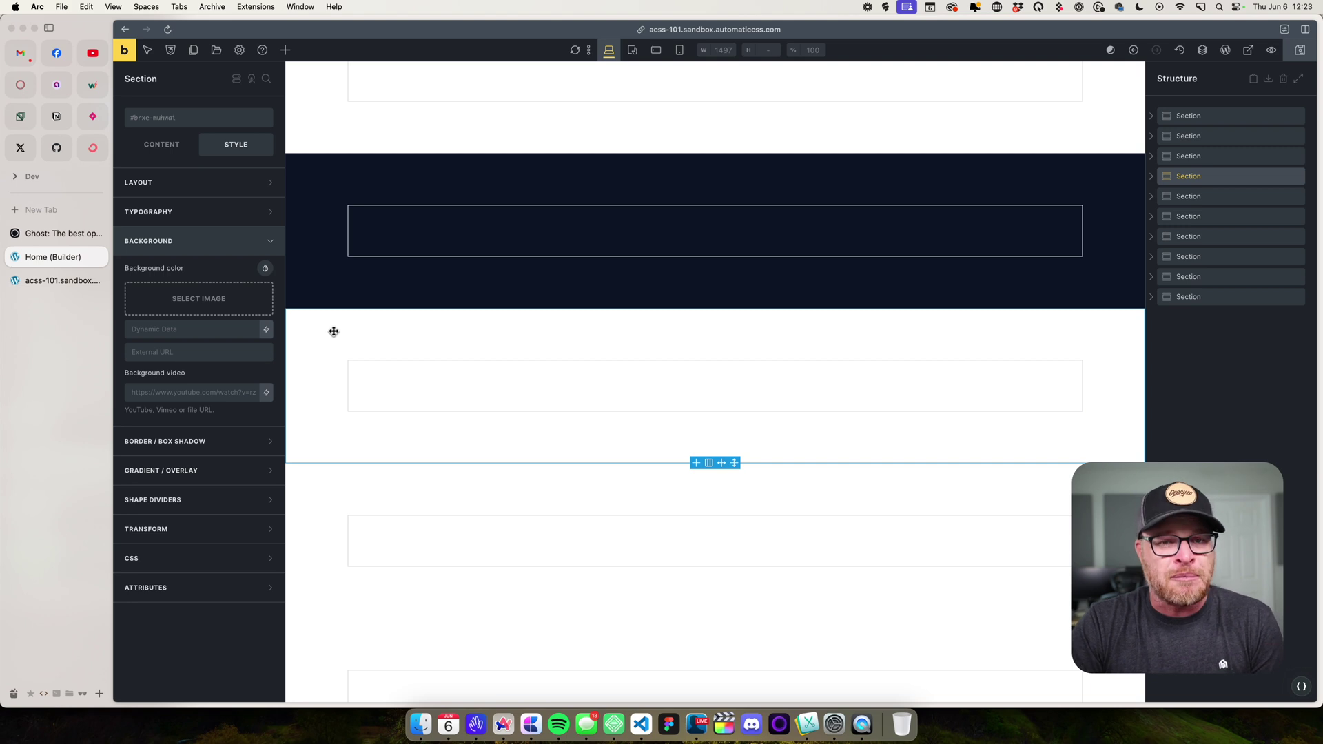
{"action": "left_click", "coordinate": [38, 283]}
{"action": "left_click", "coordinate": [69, 234]}
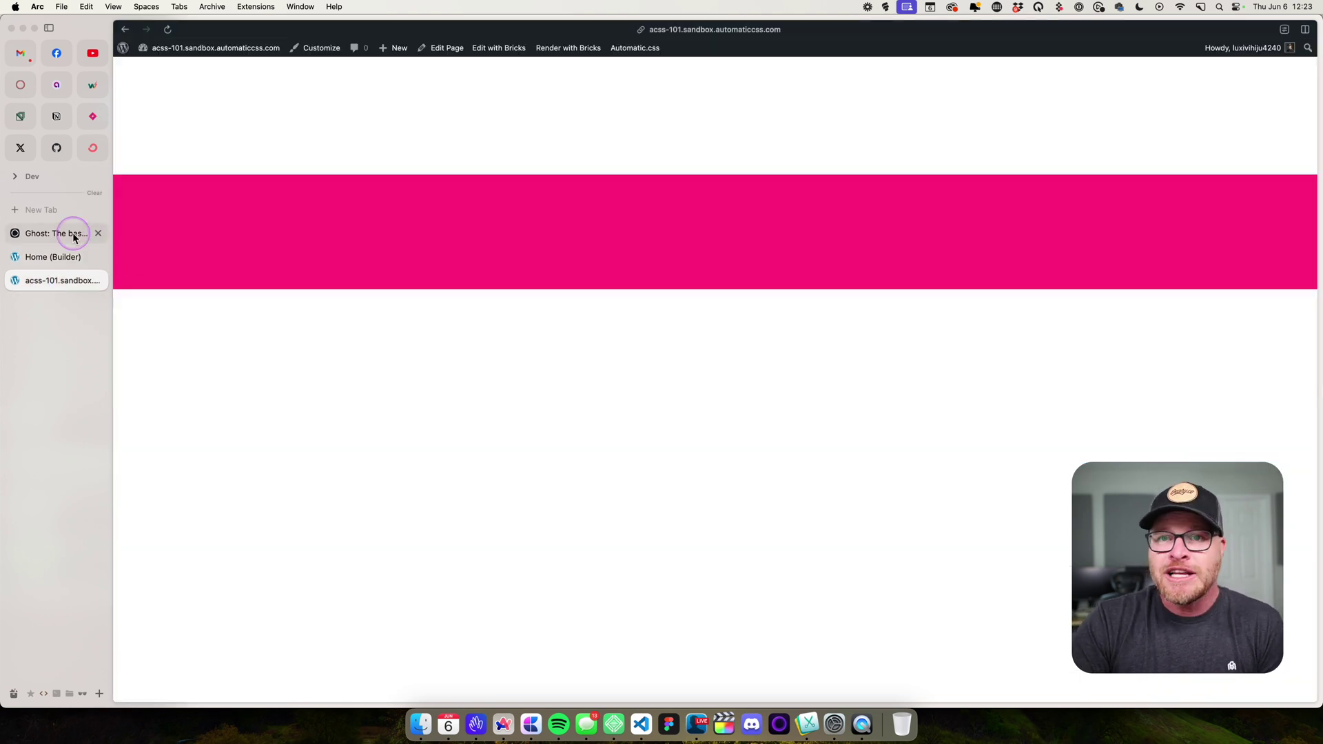
{"action": "scroll", "coordinate": [267, 260], "scroll_direction": "down", "scroll_amount": 15}
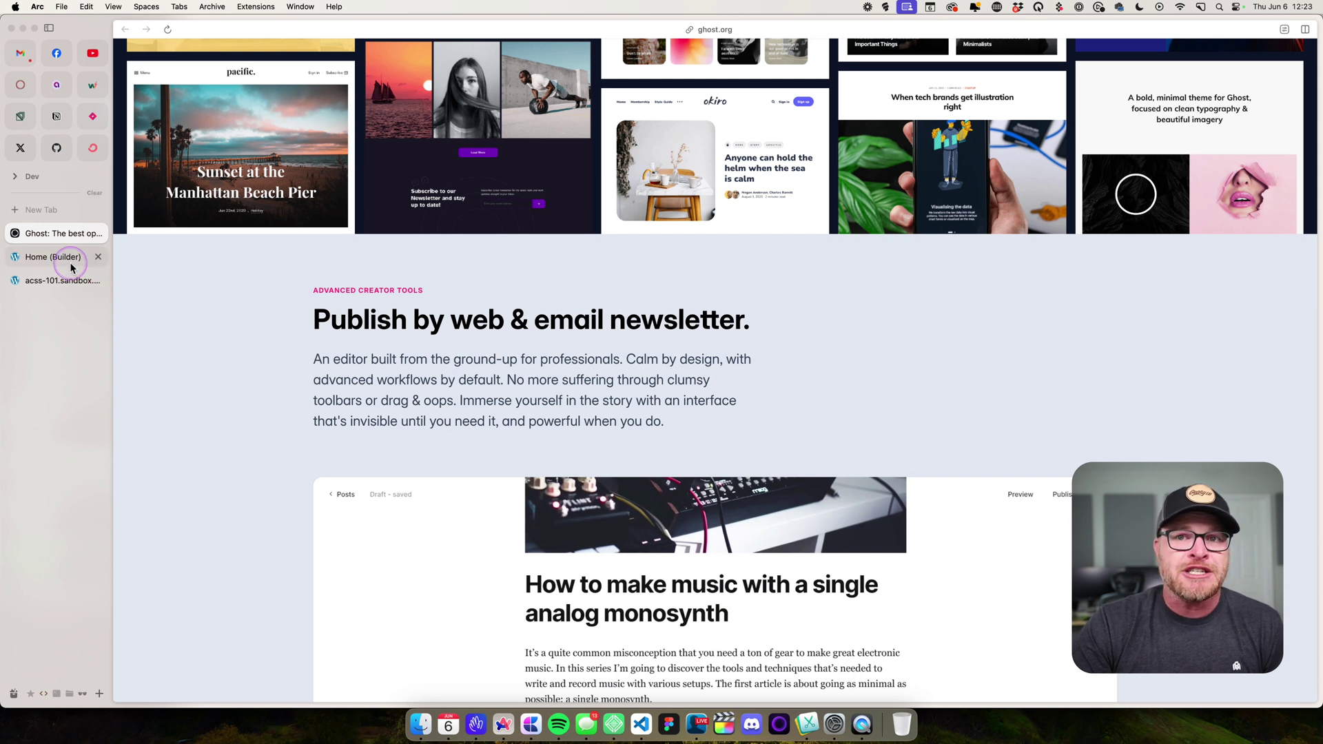
{"action": "left_click", "coordinate": [36, 258]}
{"action": "left_click", "coordinate": [168, 112]}
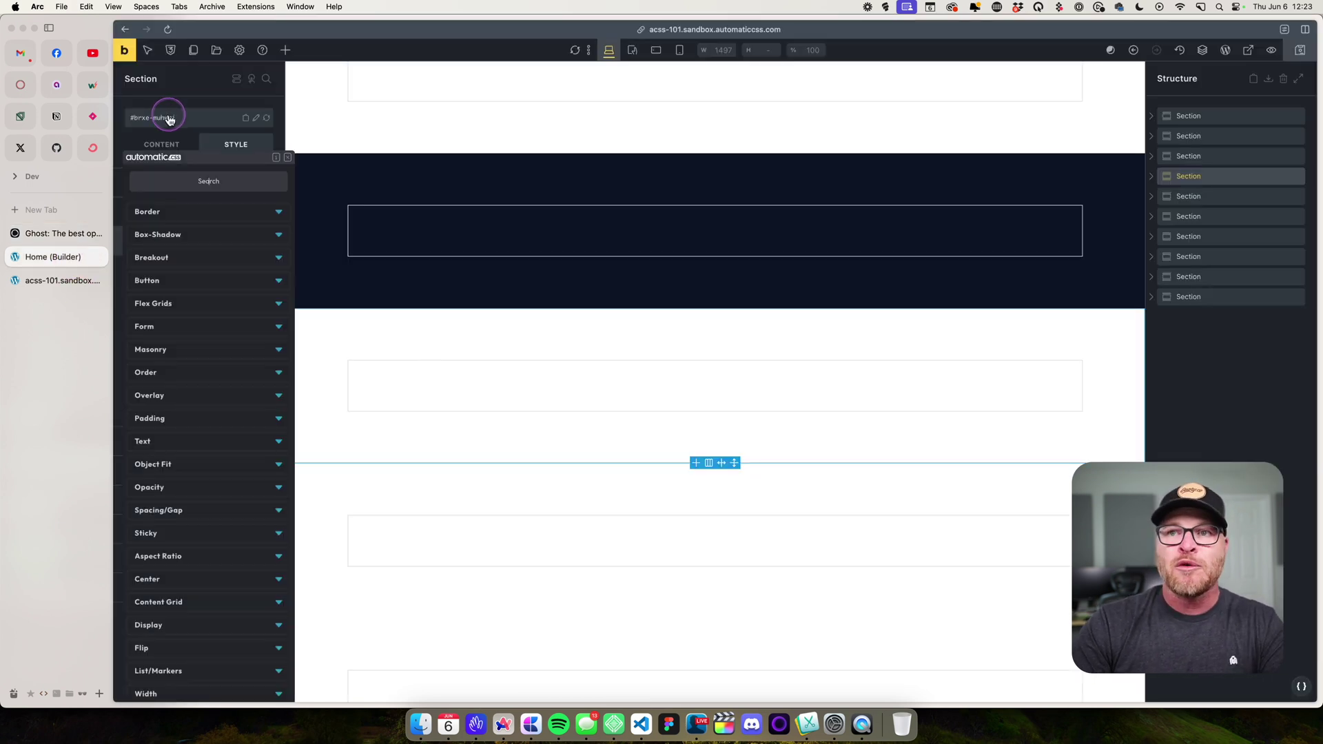
{"action": "type", "text": "bg"}
{"action": "left_click", "coordinate": [143, 356]}
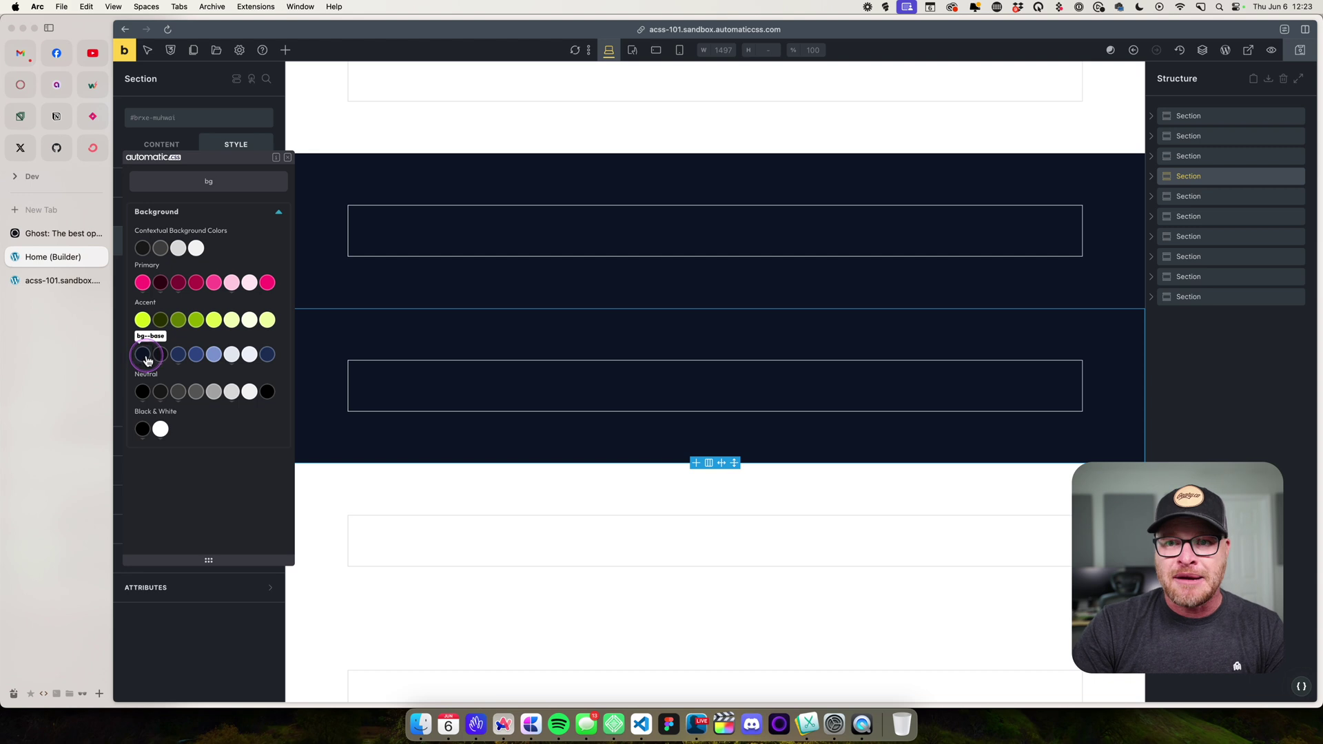
{"action": "left_click", "coordinate": [231, 356]}
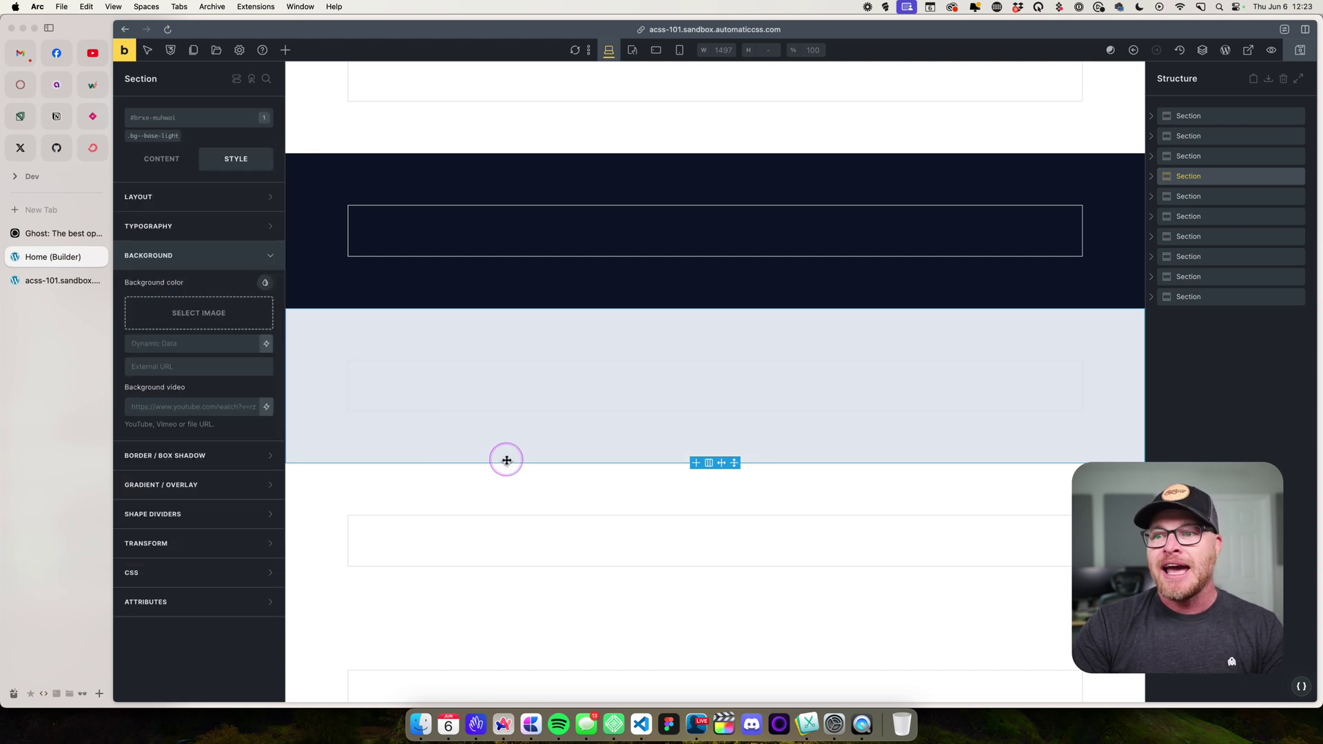
Step: Apply the bg--base background class to the fifth section
{"action": "left_click", "coordinate": [471, 478]}
{"action": "scroll", "coordinate": [471, 477], "scroll_direction": "down", "scroll_amount": 2}
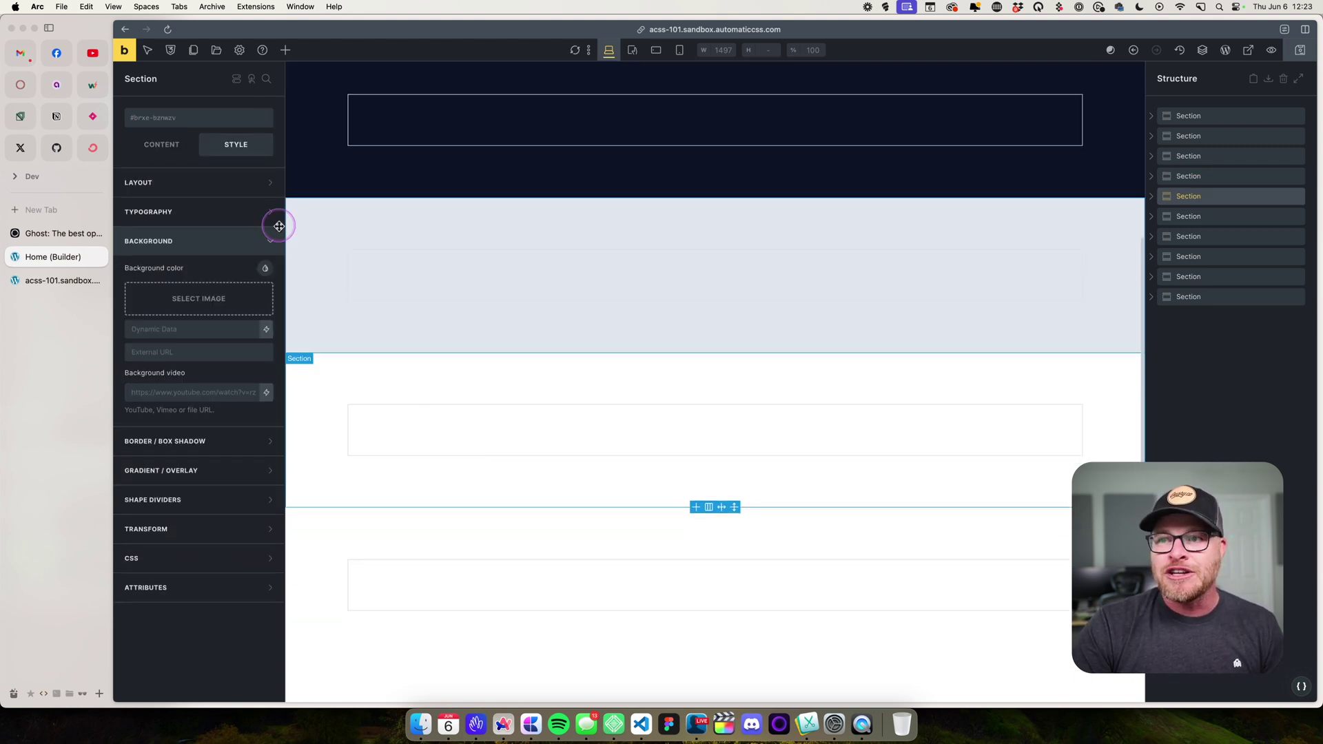
{"action": "right_click", "coordinate": [204, 123]}
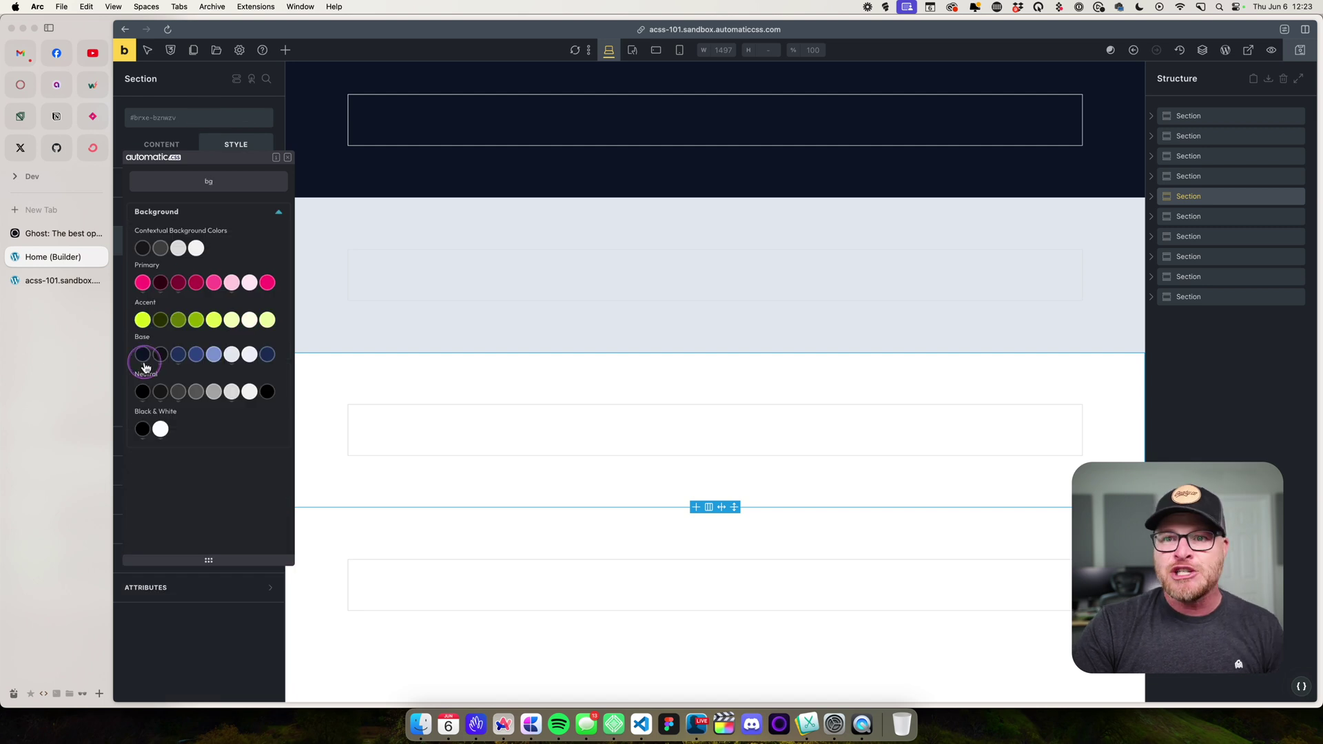
{"action": "left_click", "coordinate": [142, 353]}
{"action": "scroll", "coordinate": [350, 390], "scroll_direction": "down", "scroll_amount": 4}
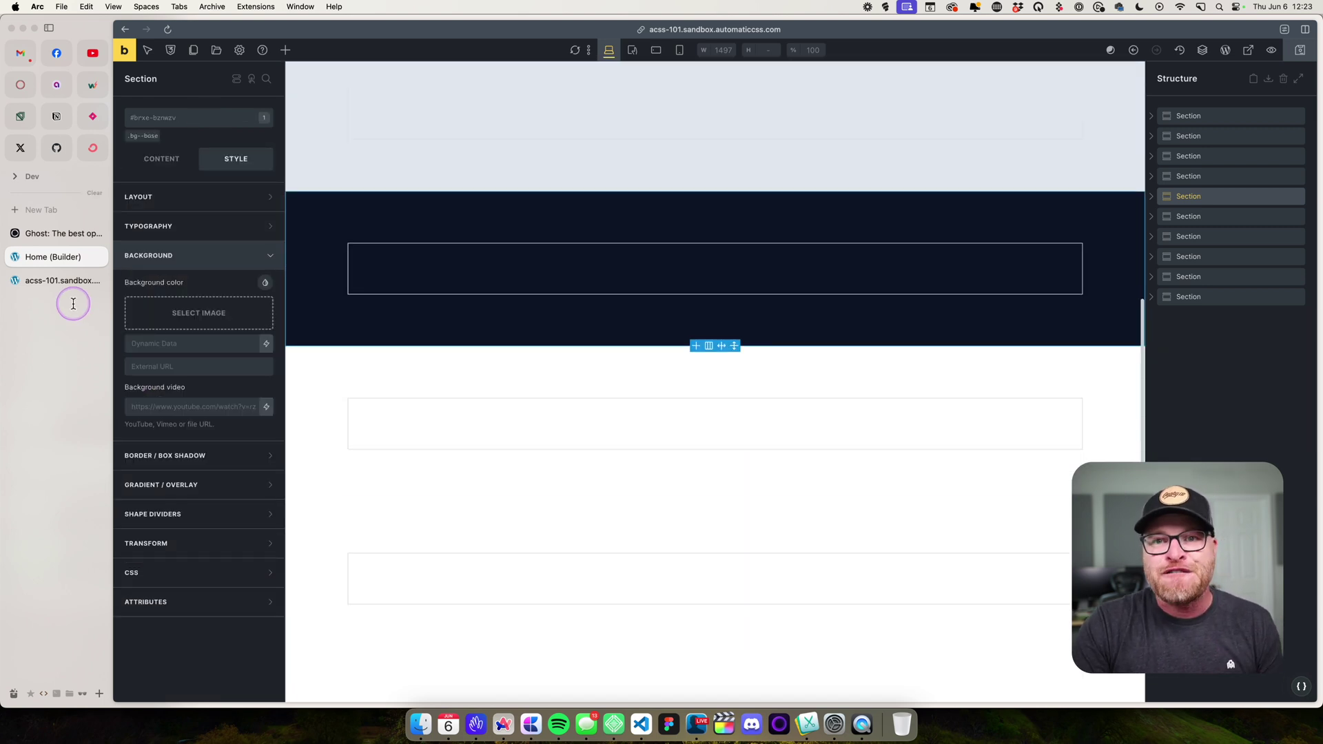
Step: Close the front-end page and examine the section backgrounds on ghost.org down to the creator stats chart
{"action": "left_click", "coordinate": [62, 281]}
{"action": "left_click", "coordinate": [59, 233]}
{"action": "left_click", "coordinate": [97, 257]}
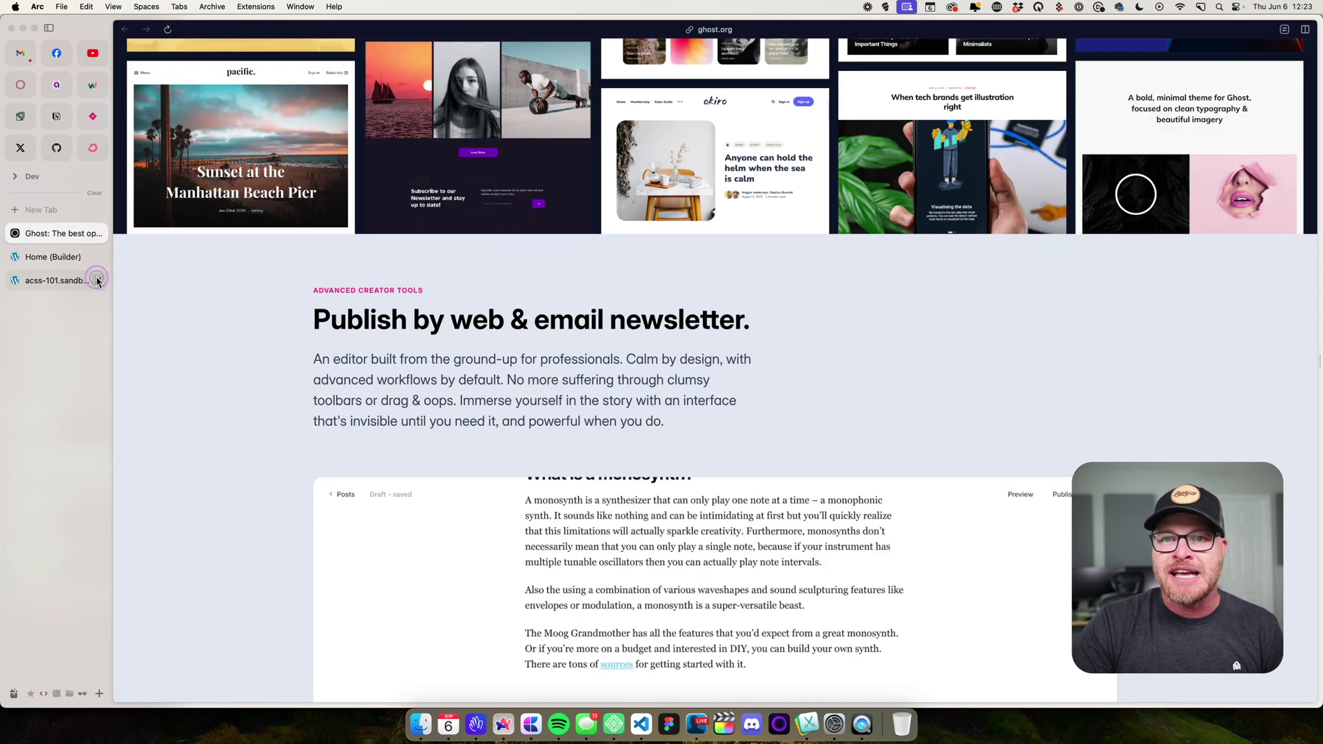
{"action": "double_click", "coordinate": [58, 233]}
{"action": "scroll", "coordinate": [352, 308], "scroll_direction": "down", "scroll_amount": 7}
{"action": "scroll", "coordinate": [352, 308], "scroll_direction": "down", "scroll_amount": 15}
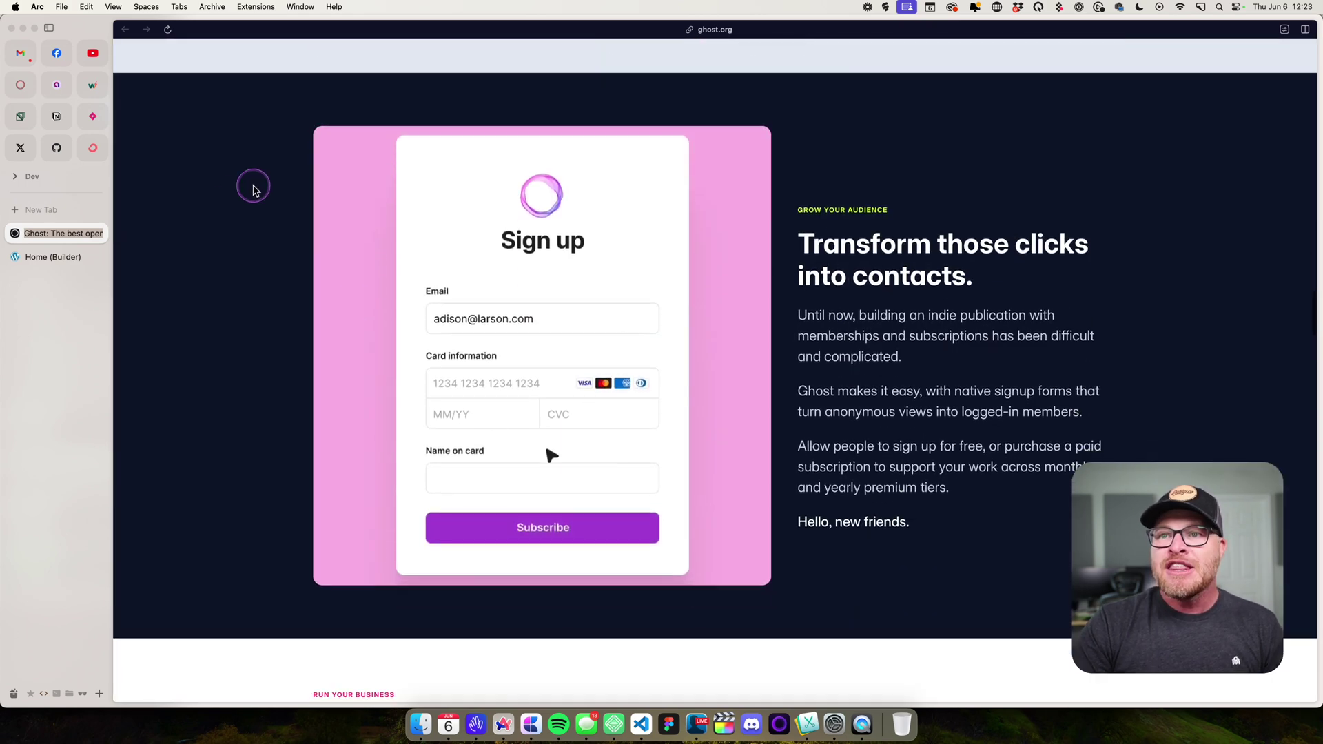
{"action": "scroll", "coordinate": [236, 200], "scroll_direction": "down", "scroll_amount": 20}
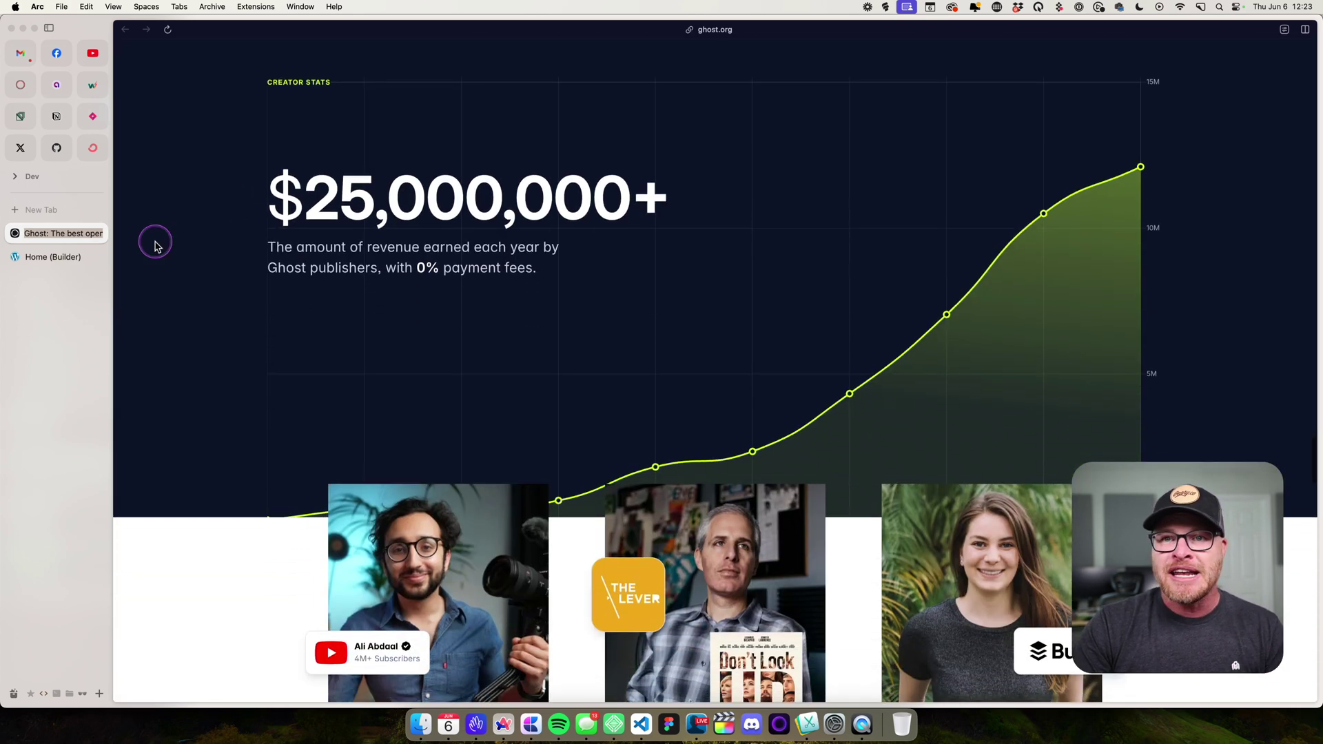
Step: Back in the Bricks builder, apply the bg--base background class to the seventh section
{"action": "left_click", "coordinate": [59, 257]}
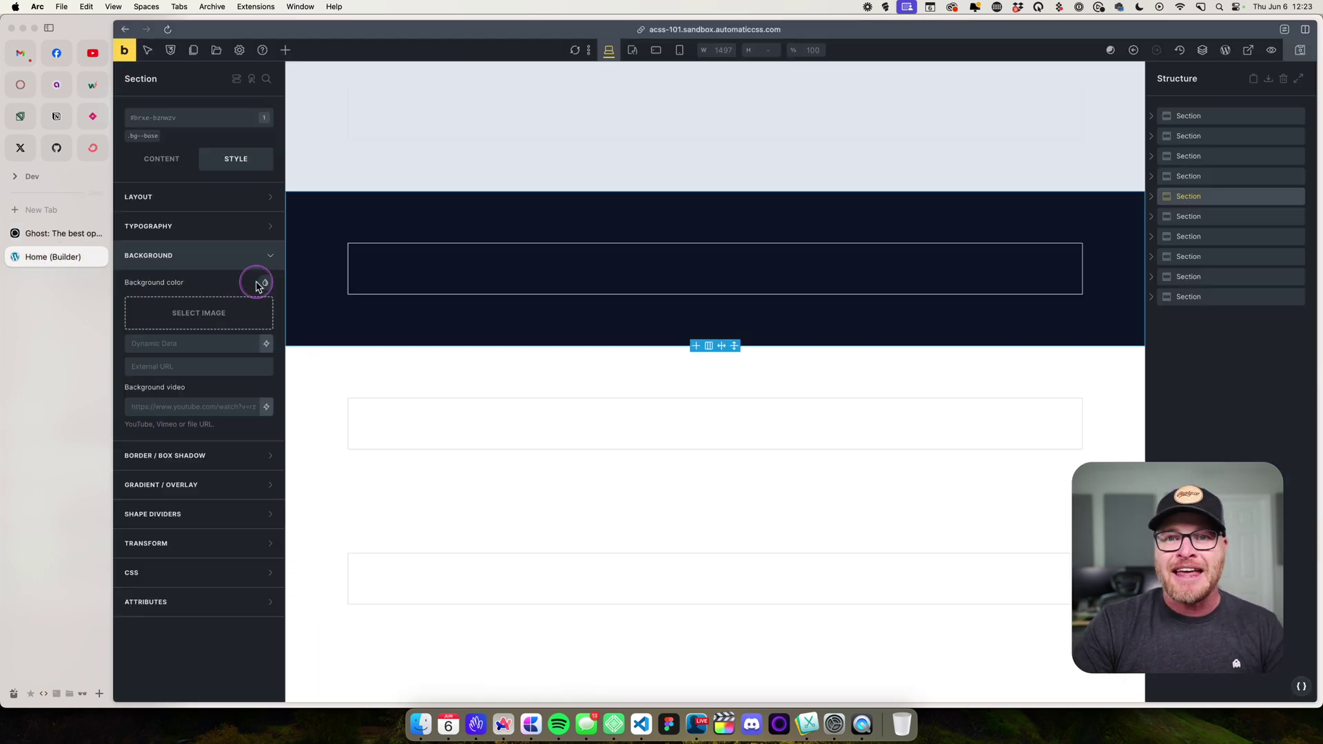
{"action": "scroll", "coordinate": [354, 319], "scroll_direction": "down", "scroll_amount": 3}
{"action": "left_click", "coordinate": [147, 118]}
{"action": "type", "text": "bg"}
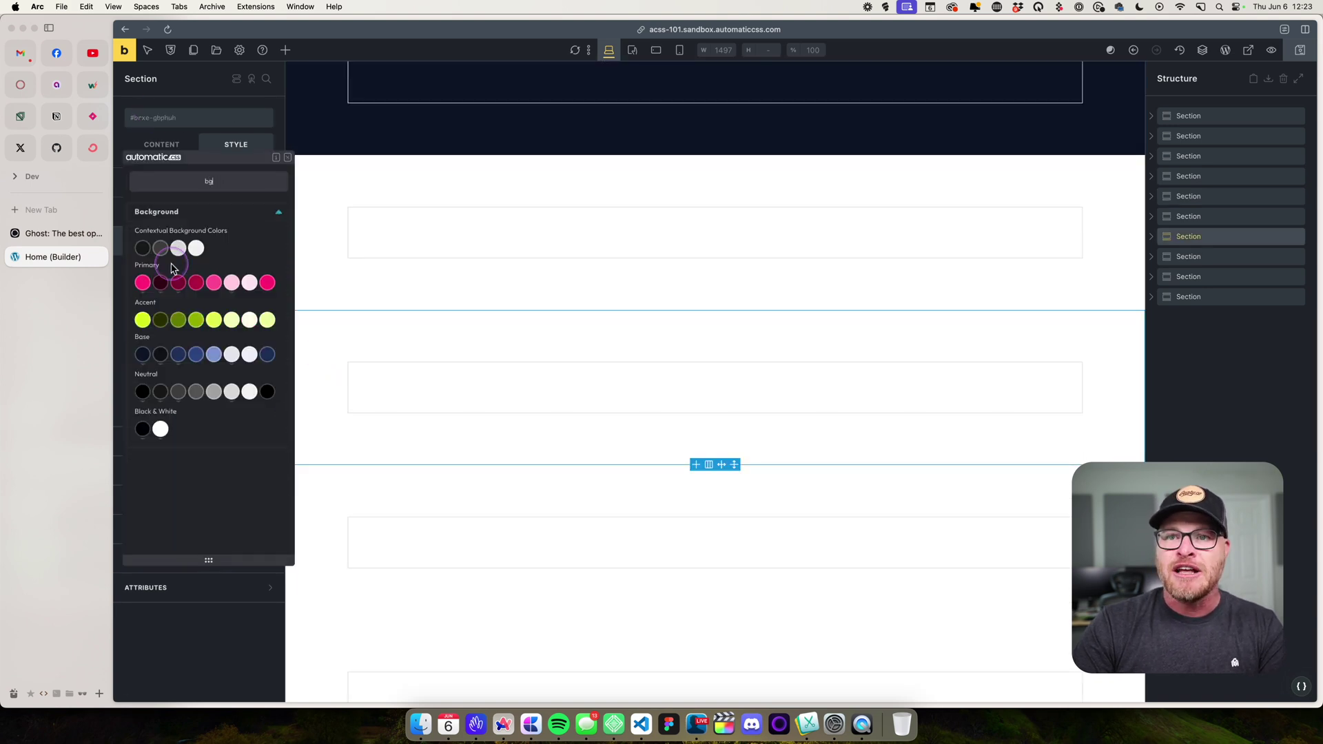
{"action": "left_click", "coordinate": [142, 355]}
Step: Apply the bg--base-light background class to the ninth section, matching the "Help getting started." section on ghost.org
{"action": "left_click", "coordinate": [59, 235]}
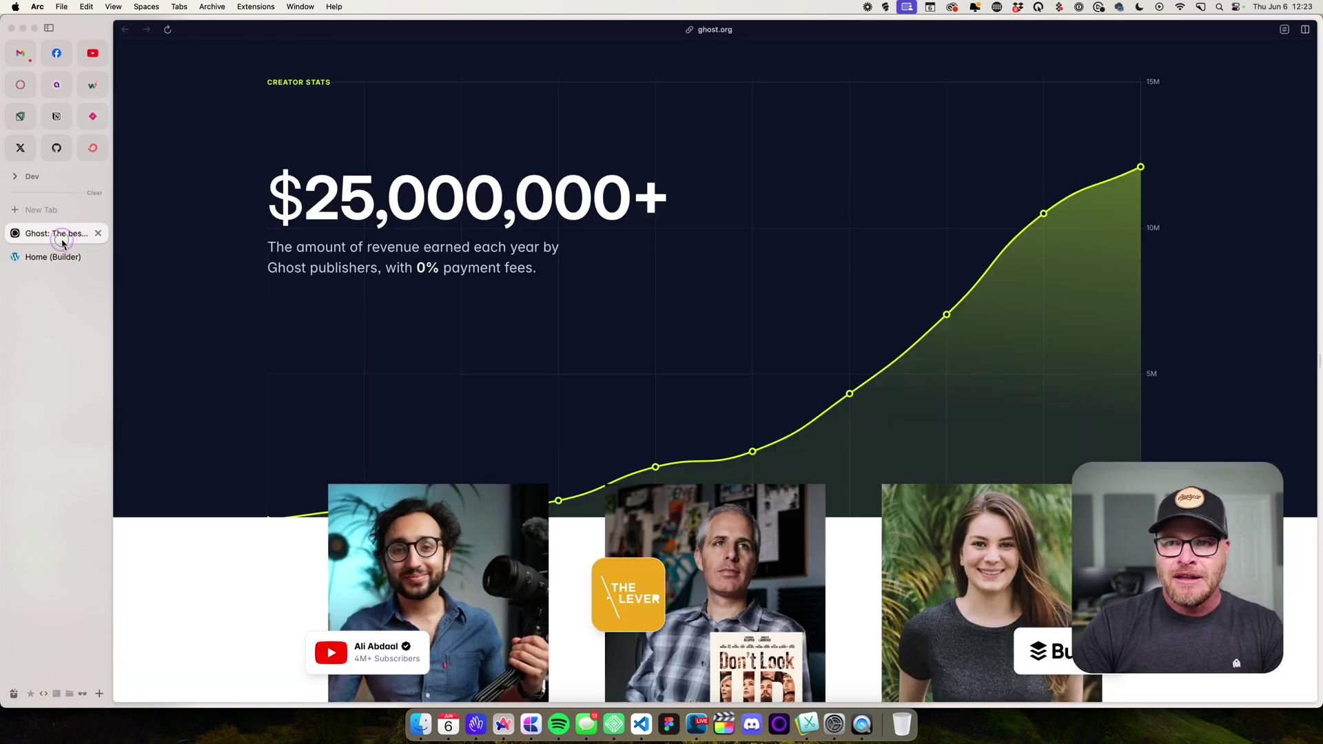
{"action": "scroll", "coordinate": [296, 365], "scroll_direction": "down", "scroll_amount": 6}
{"action": "scroll", "coordinate": [295, 361], "scroll_direction": "down", "scroll_amount": 4}
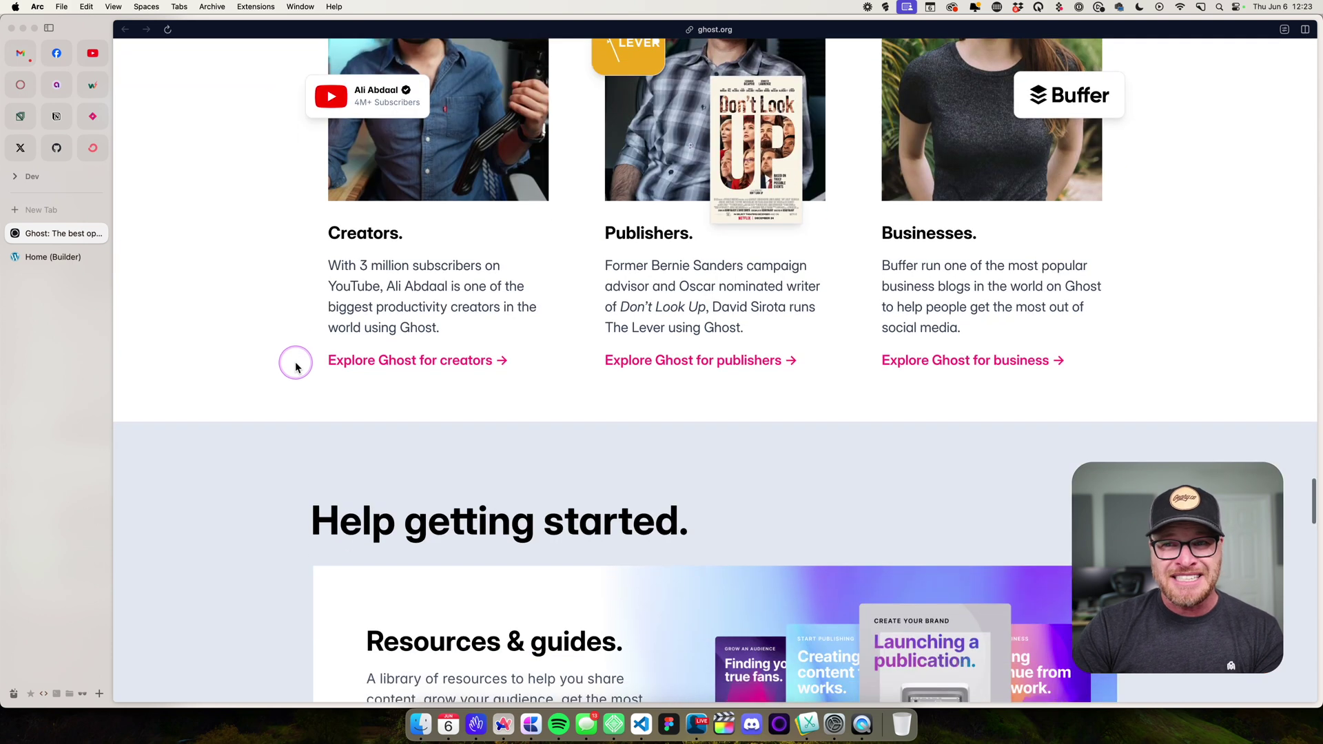
{"action": "scroll", "coordinate": [275, 319], "scroll_direction": "down", "scroll_amount": 10}
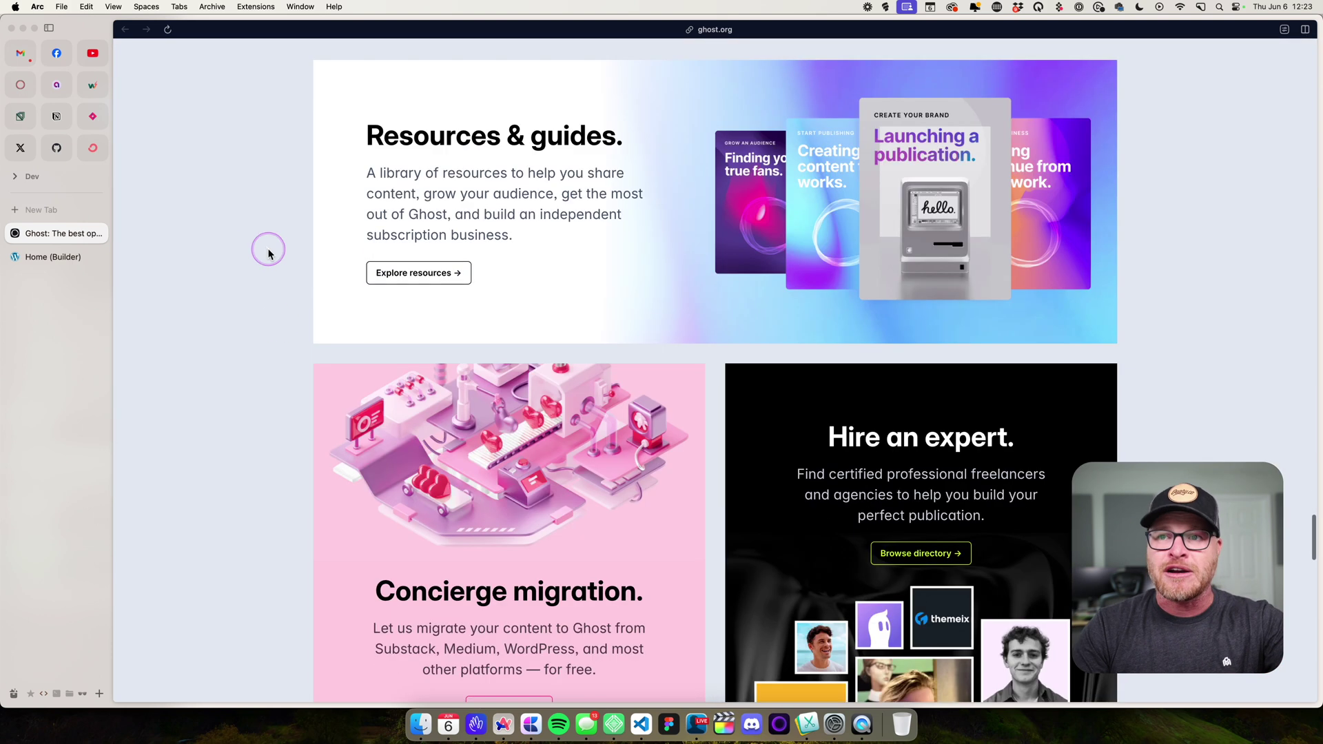
{"action": "left_click", "coordinate": [40, 256]}
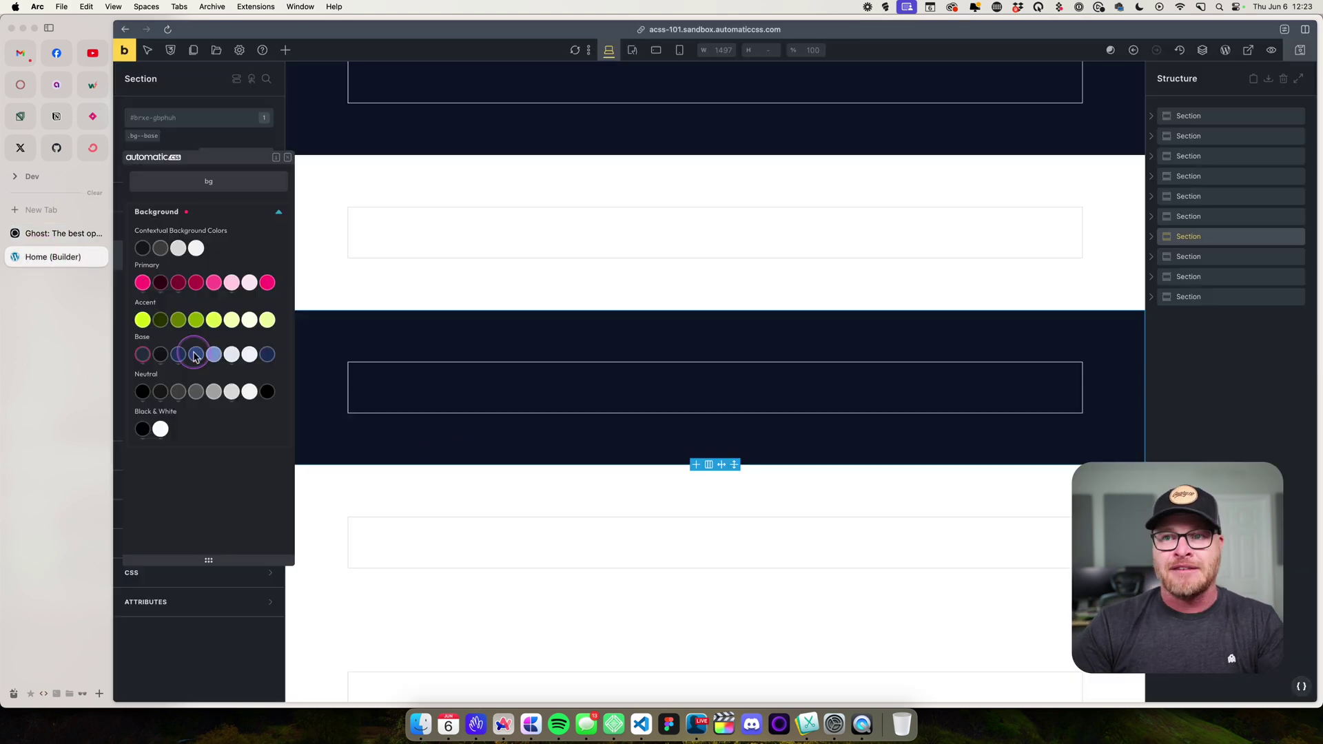
{"action": "scroll", "coordinate": [387, 414], "scroll_direction": "down", "scroll_amount": 5}
{"action": "left_click", "coordinate": [333, 328]}
{"action": "left_click", "coordinate": [314, 490]}
{"action": "left_click", "coordinate": [189, 119]}
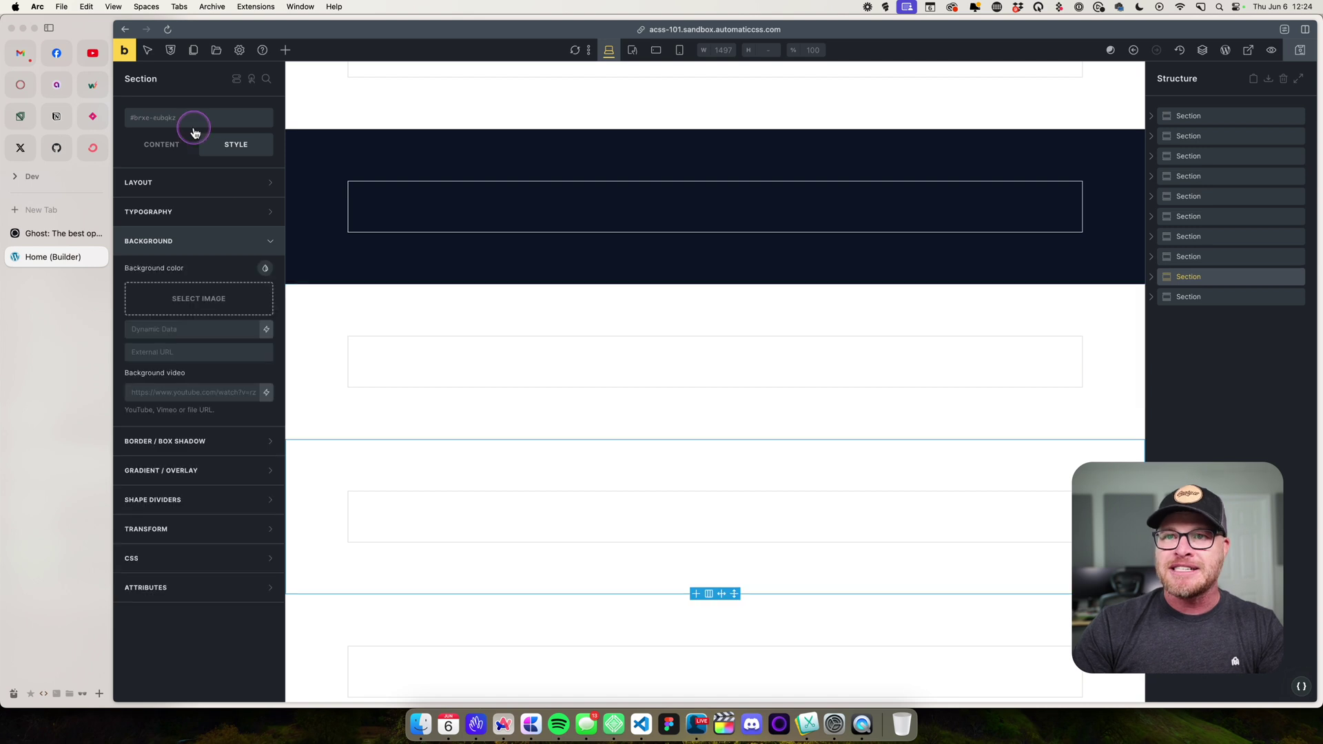
{"action": "type", "text": "bg"}
{"action": "left_click", "coordinate": [247, 355]}
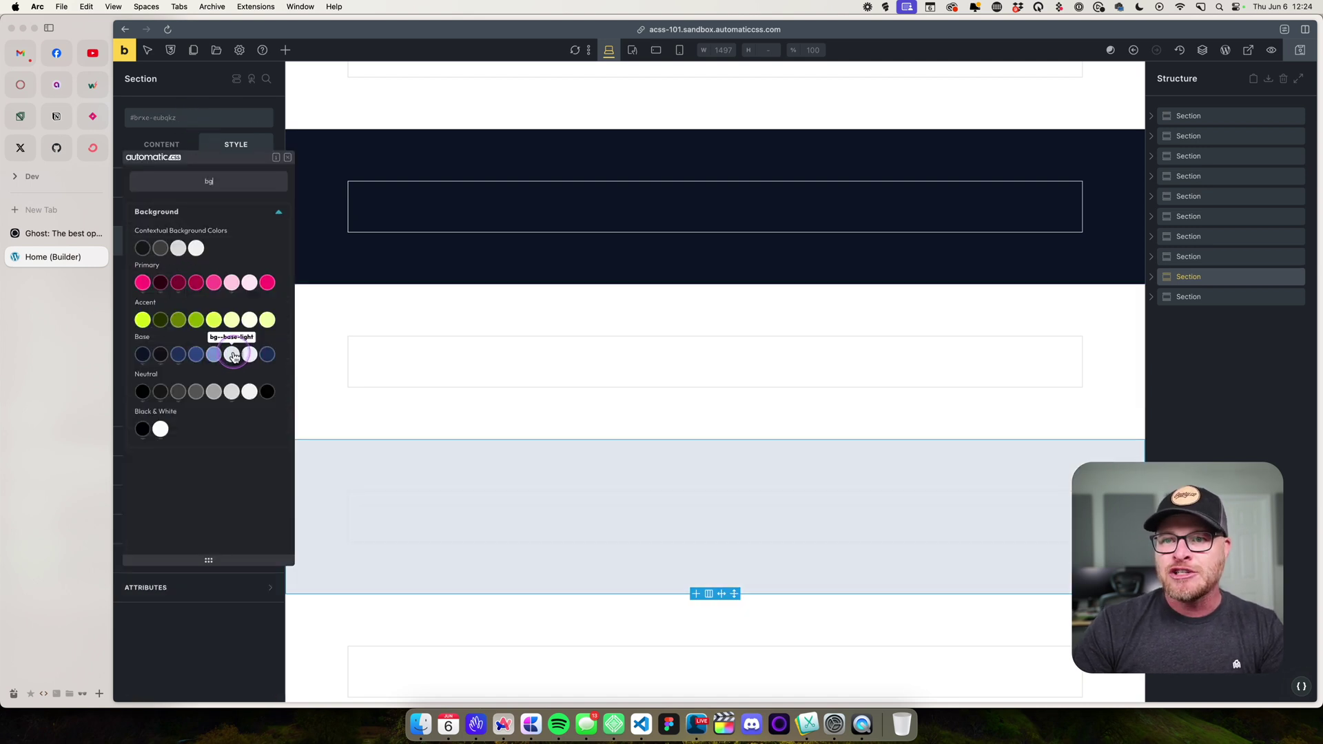
{"action": "left_click", "coordinate": [378, 413]}
Step: Apply the bg--base-ultra-dark background class to the tenth section, matching the "A product you can depend on." section on ghost.org
{"action": "scroll", "coordinate": [379, 413], "scroll_direction": "down", "scroll_amount": 2}
{"action": "left_click", "coordinate": [329, 581]}
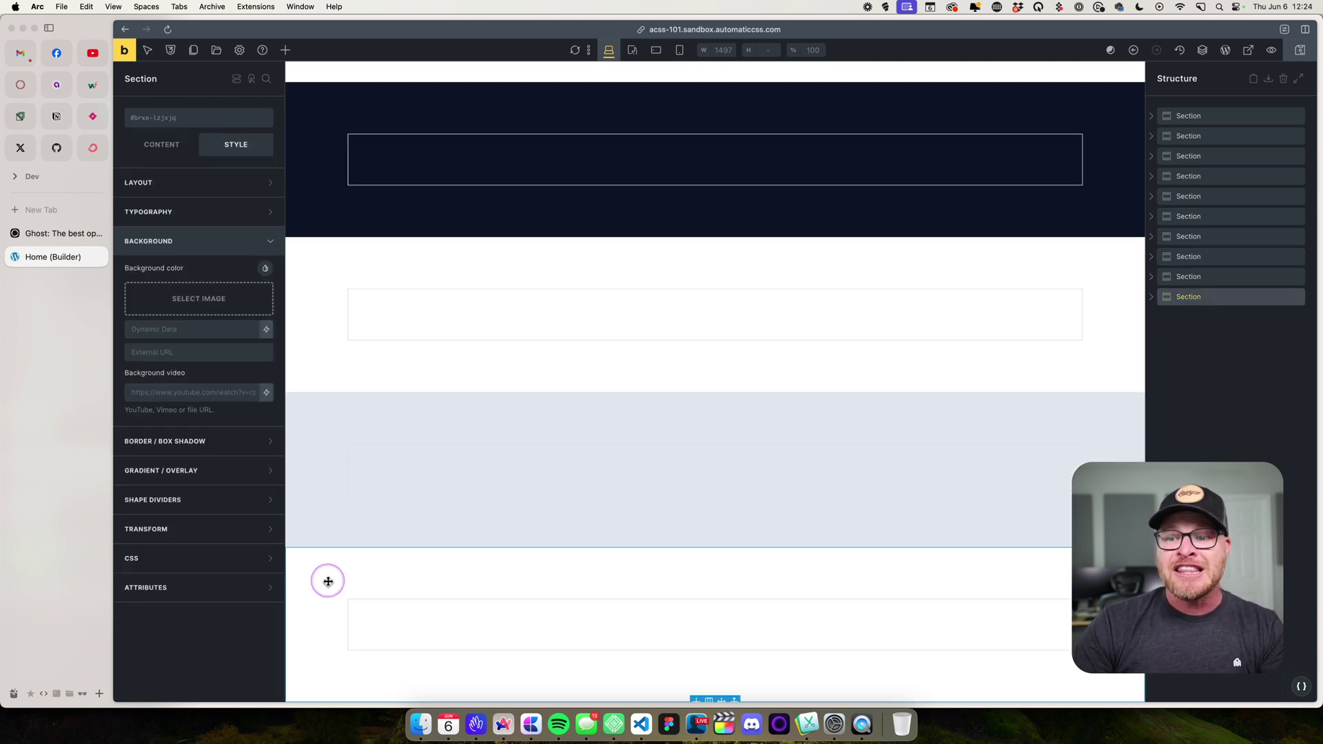
{"action": "left_click", "coordinate": [64, 234]}
{"action": "scroll", "coordinate": [441, 362], "scroll_direction": "down", "scroll_amount": 10}
{"action": "scroll", "coordinate": [245, 308], "scroll_direction": "down", "scroll_amount": 5}
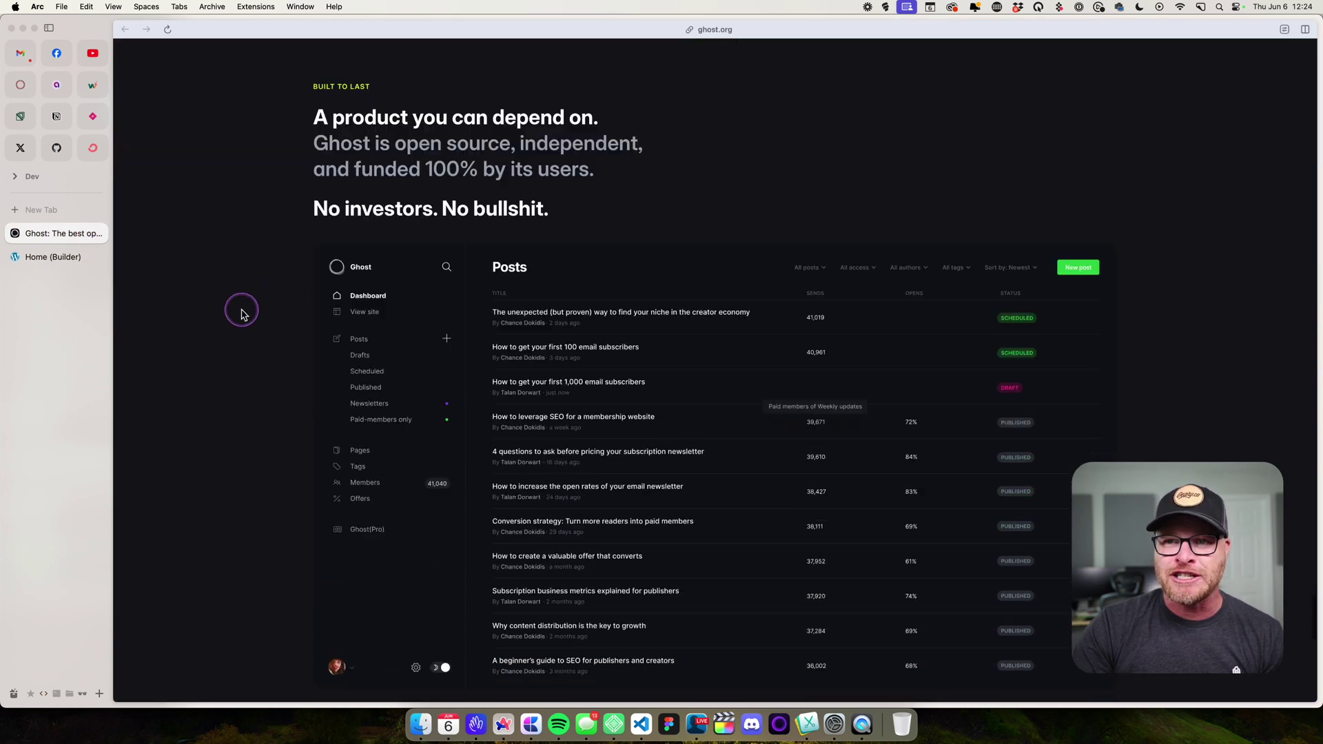
{"action": "left_click", "coordinate": [53, 257]}
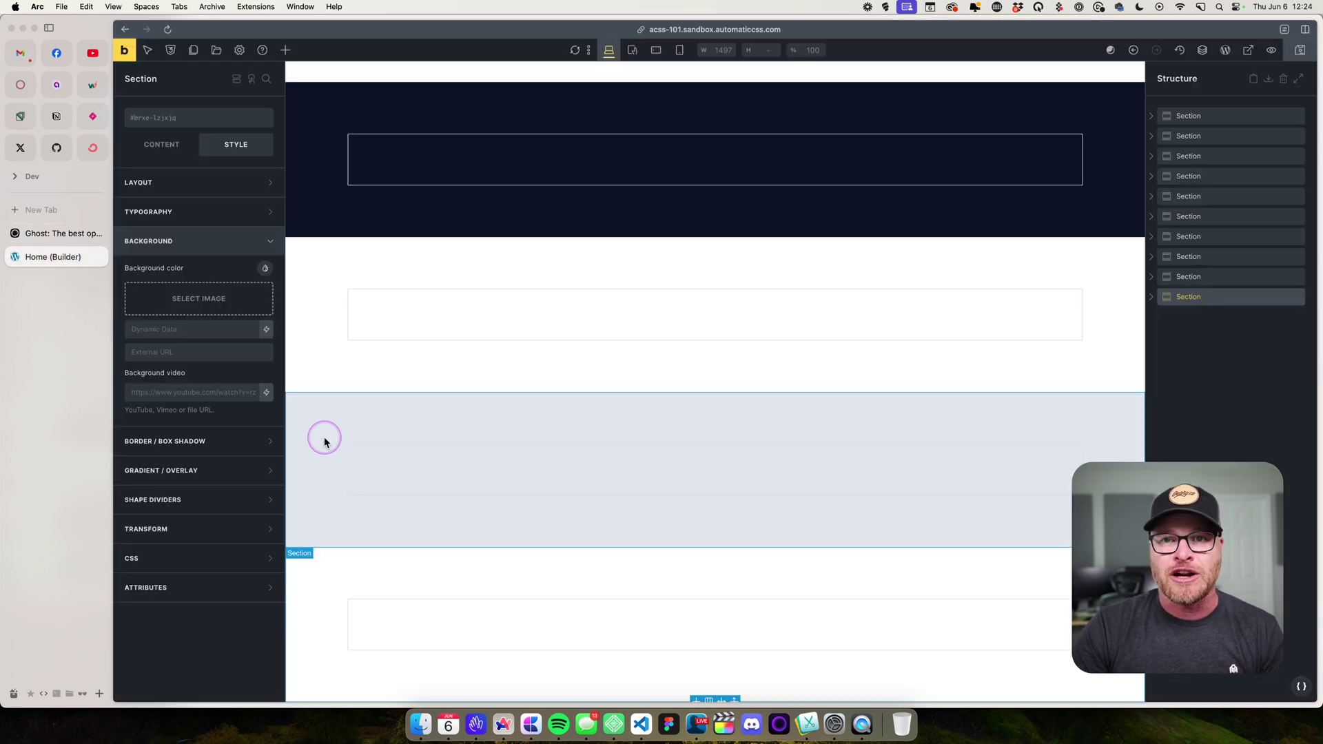
{"action": "left_click", "coordinate": [177, 118]}
{"action": "type", "text": "bg"}
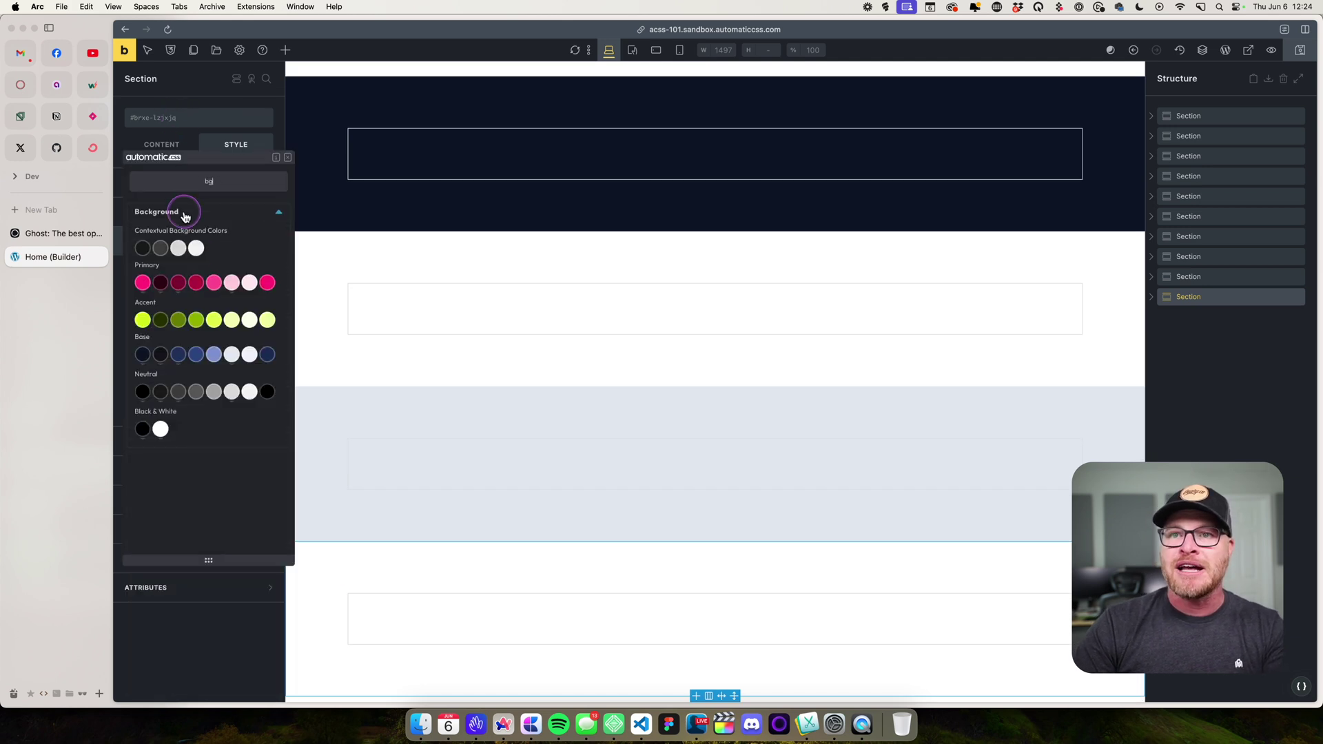
{"action": "left_click", "coordinate": [160, 355]}
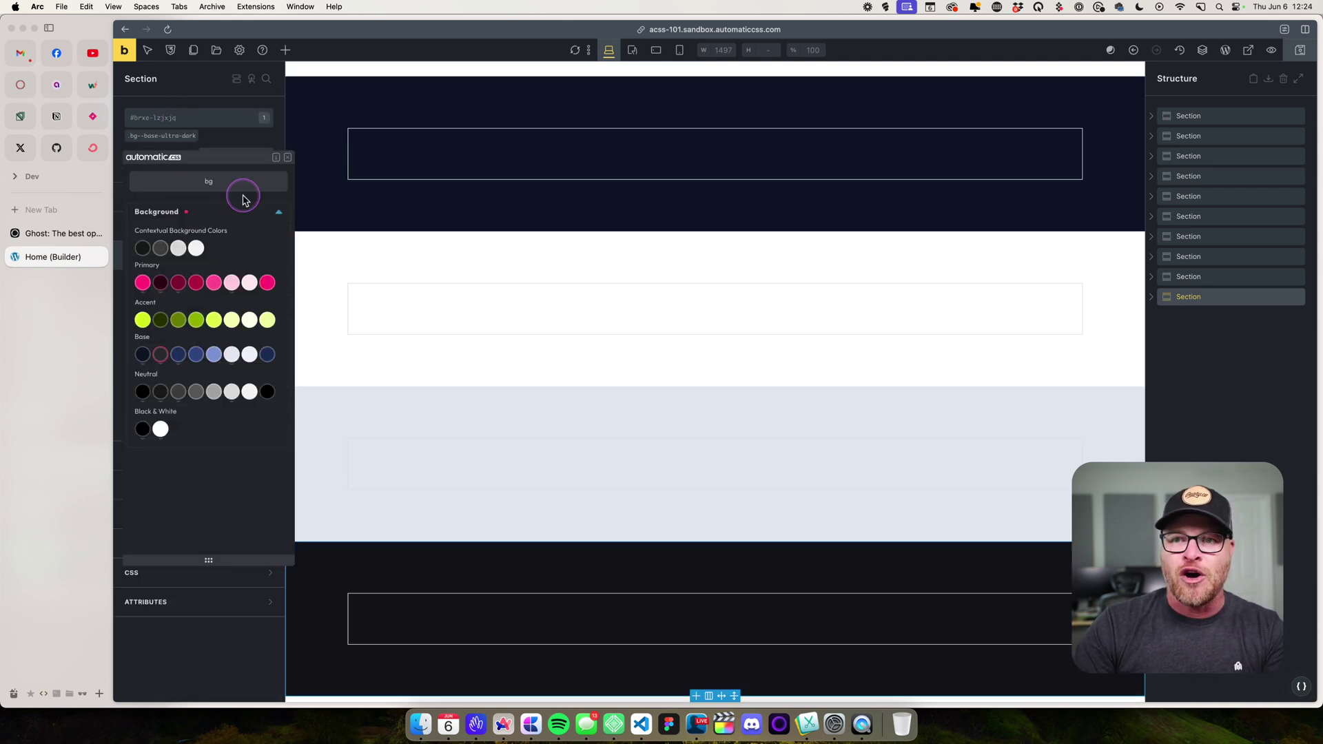
{"action": "left_click", "coordinate": [287, 157]}
Step: Save the page and review the finished sequence of section backgrounds on the front end
{"action": "left_click", "coordinate": [1300, 49]}
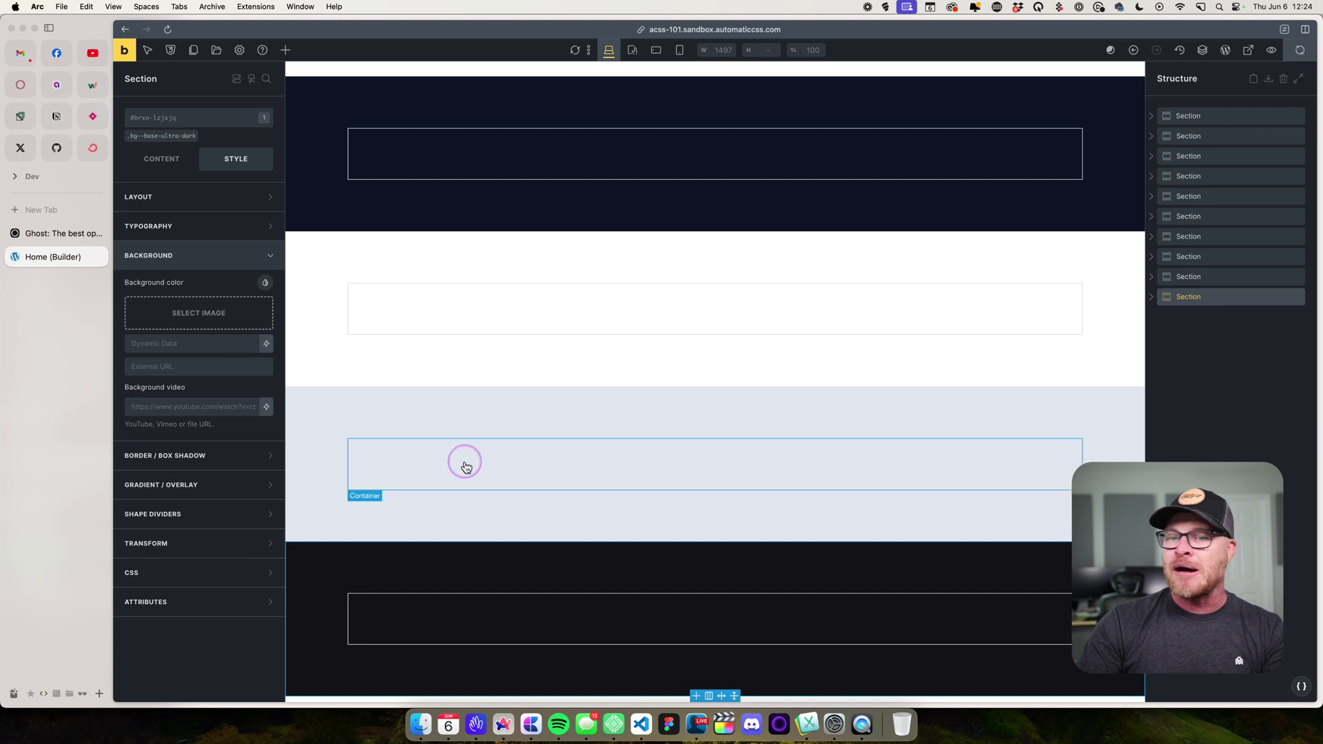
{"action": "left_click", "coordinate": [59, 233]}
{"action": "left_click", "coordinate": [53, 257]}
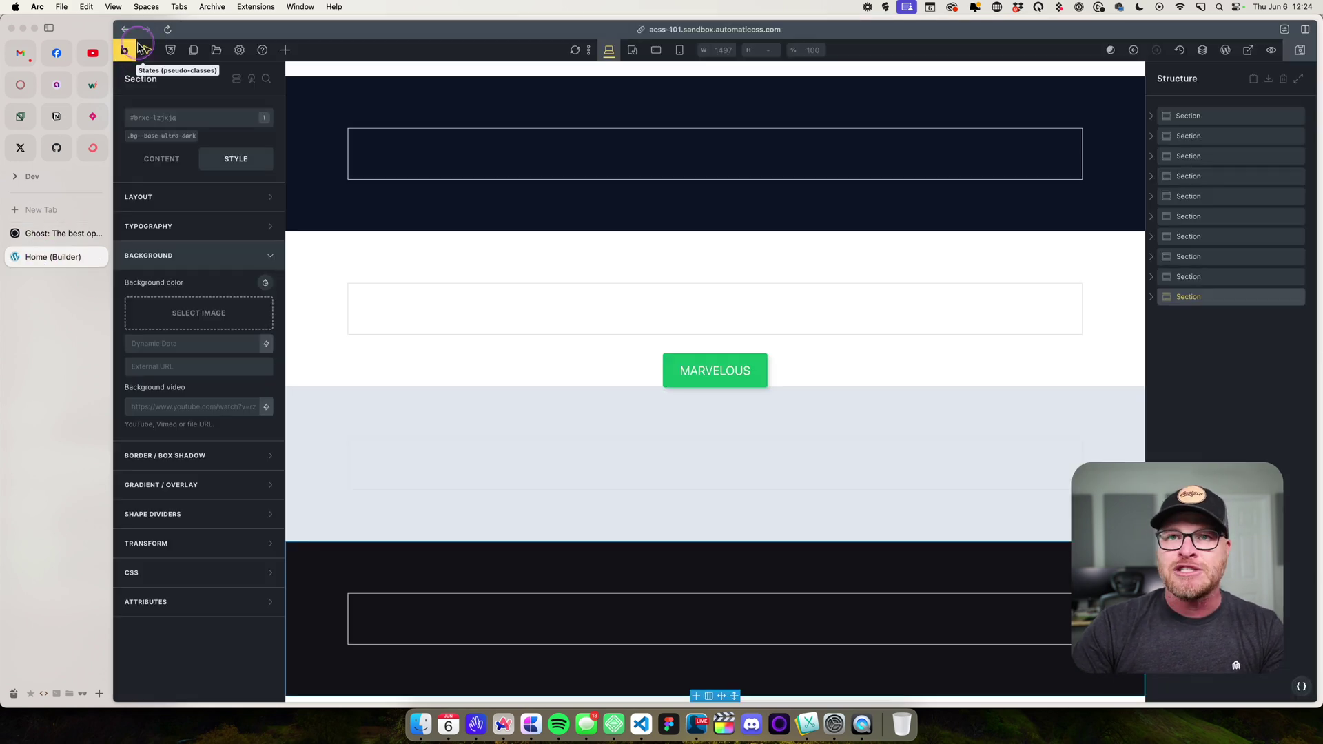
{"action": "left_click", "coordinate": [138, 43]}
{"action": "scroll", "coordinate": [582, 372], "scroll_direction": "down", "scroll_amount": 10}
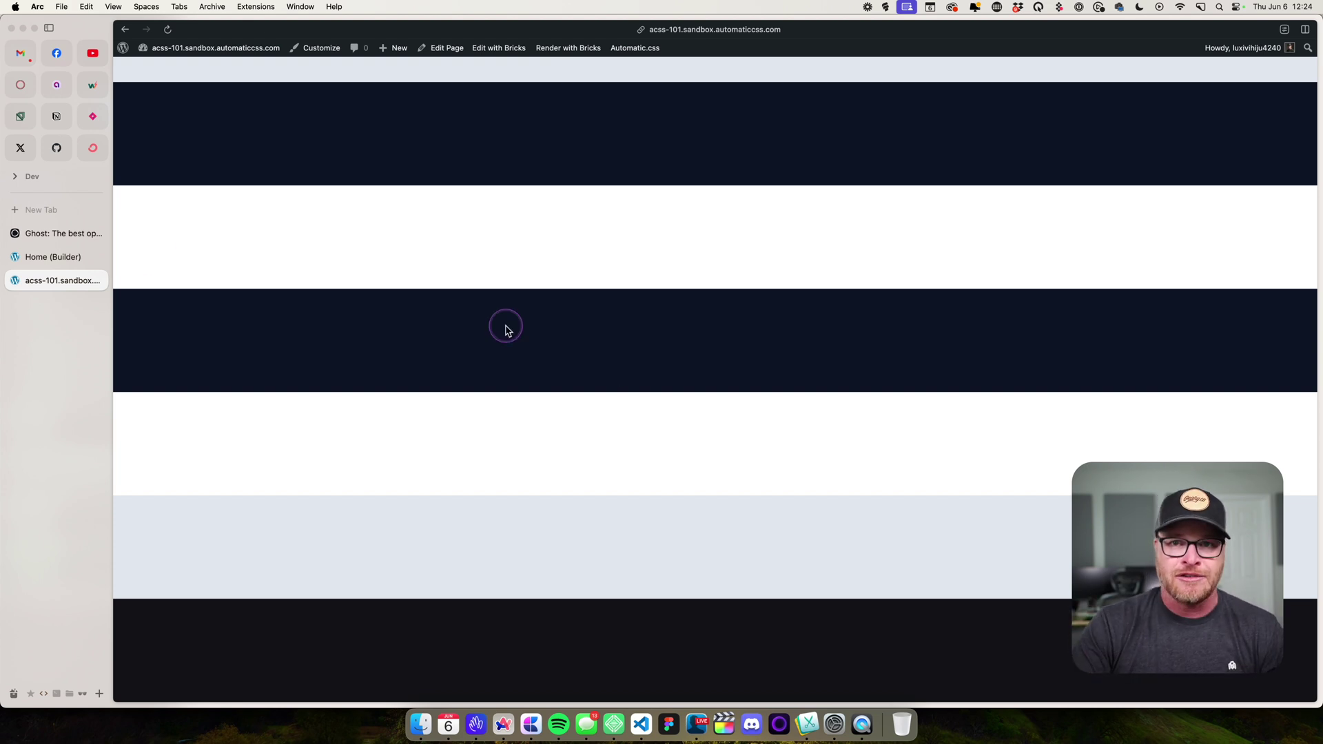
{"action": "left_click", "coordinate": [42, 256]}
{"action": "scroll", "coordinate": [443, 411], "scroll_direction": "down", "scroll_amount": 4}
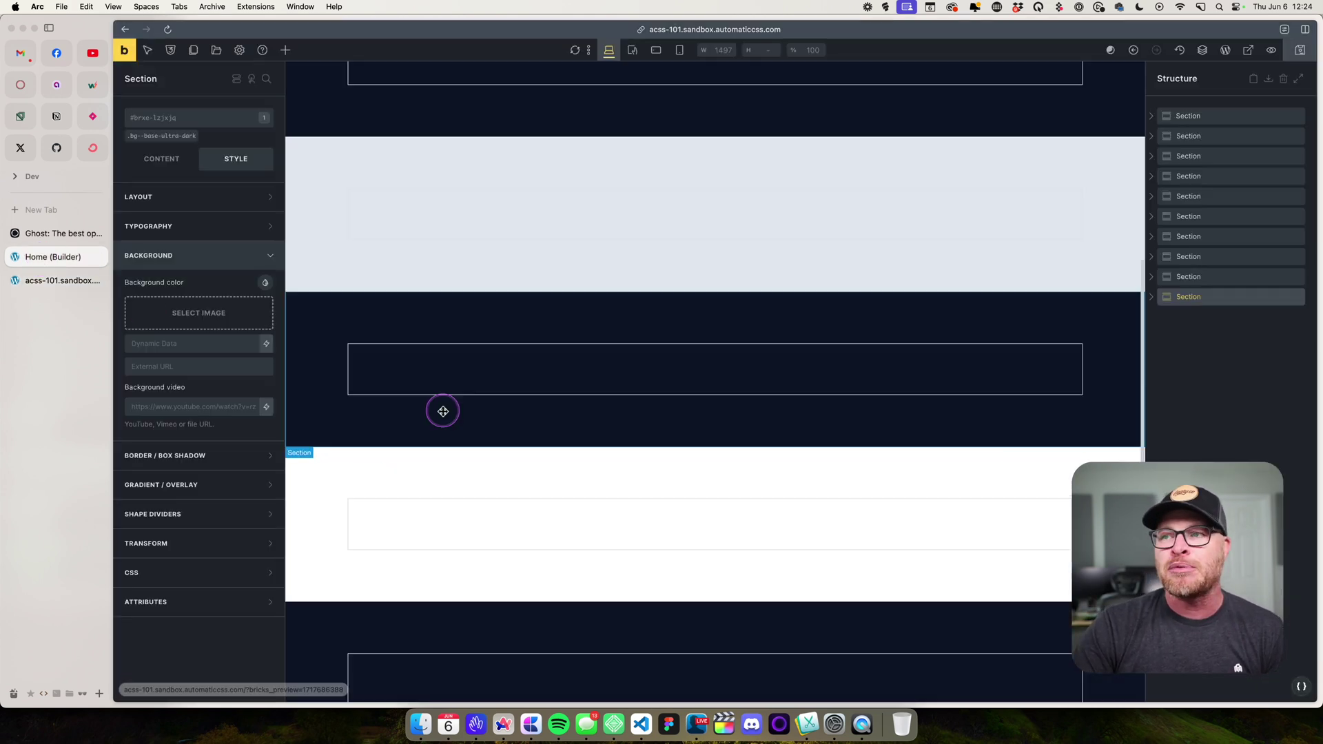
Step: Examine the heading and body text colors in the light-background sections of ghost.org, from the hero to "Publish by web & email newsletter."
{"action": "left_click", "coordinate": [59, 234]}
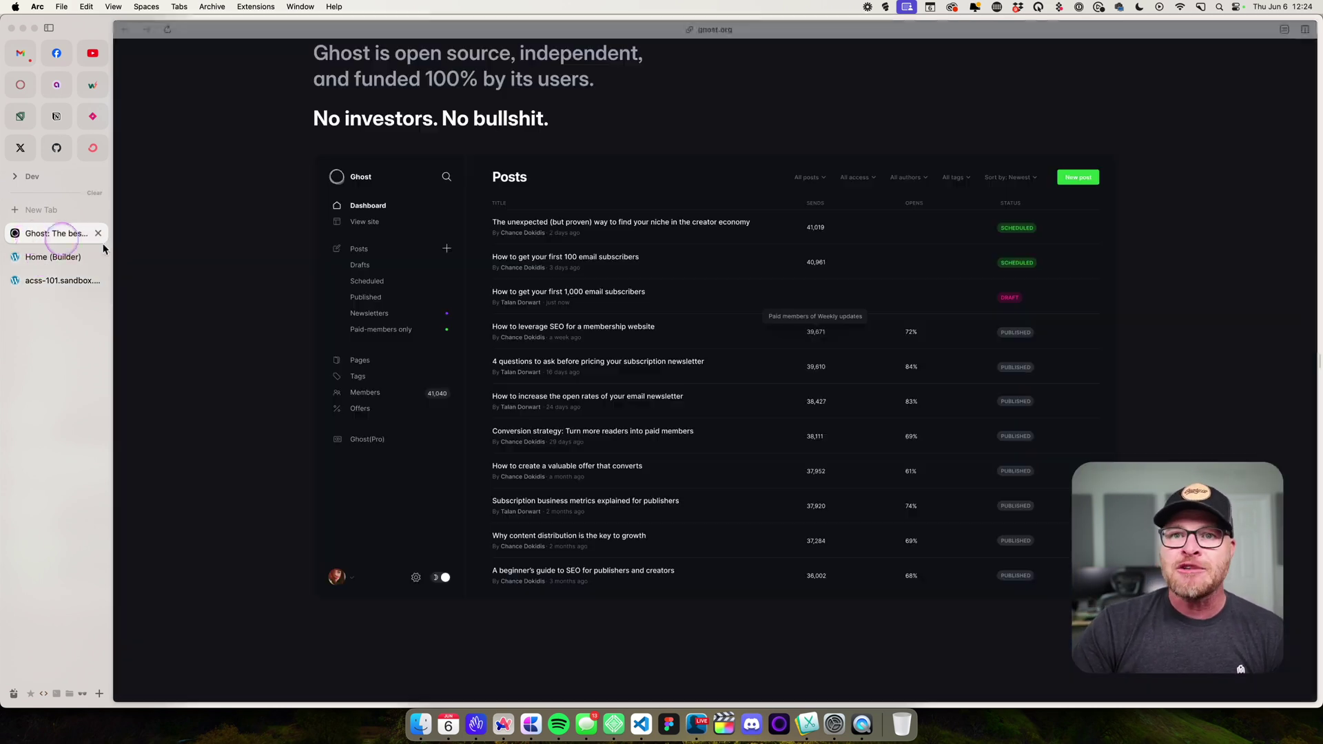
{"action": "scroll", "coordinate": [674, 245], "scroll_direction": "up", "scroll_amount": 20}
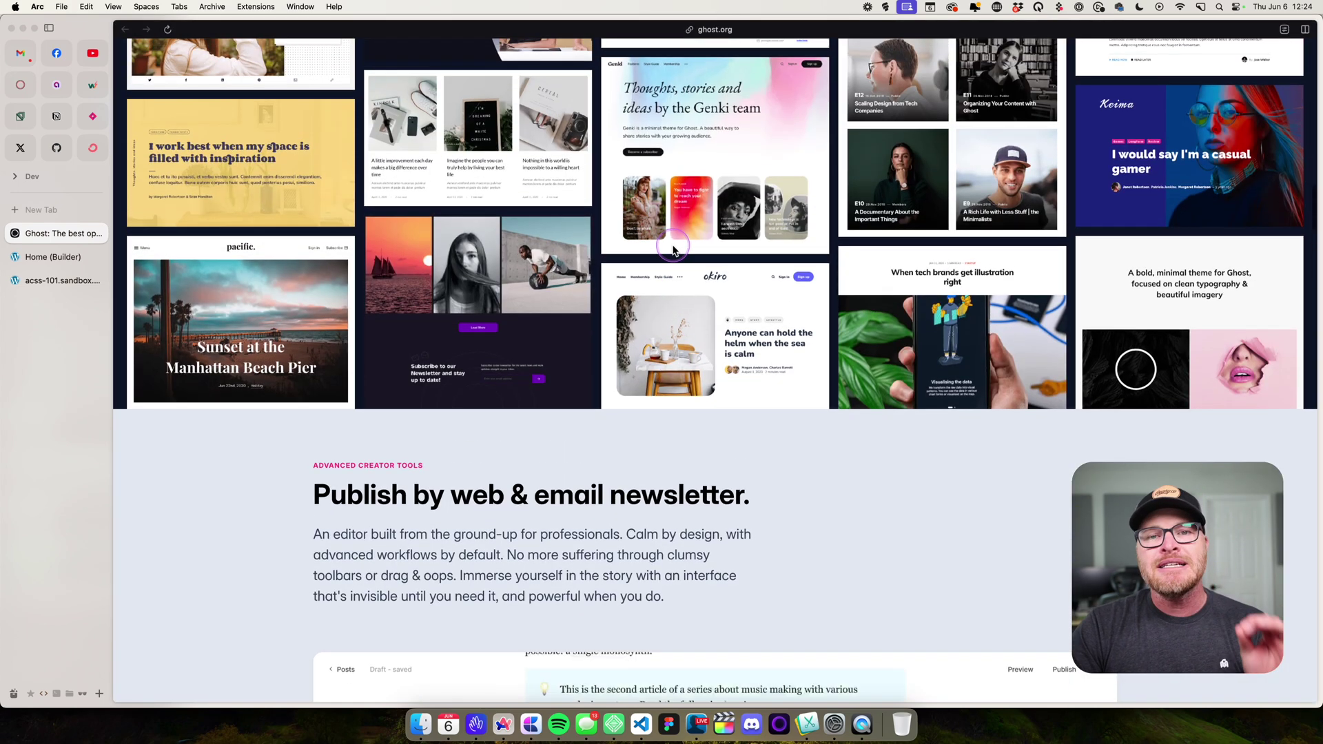
{"action": "scroll", "coordinate": [673, 250], "scroll_direction": "up", "scroll_amount": 15}
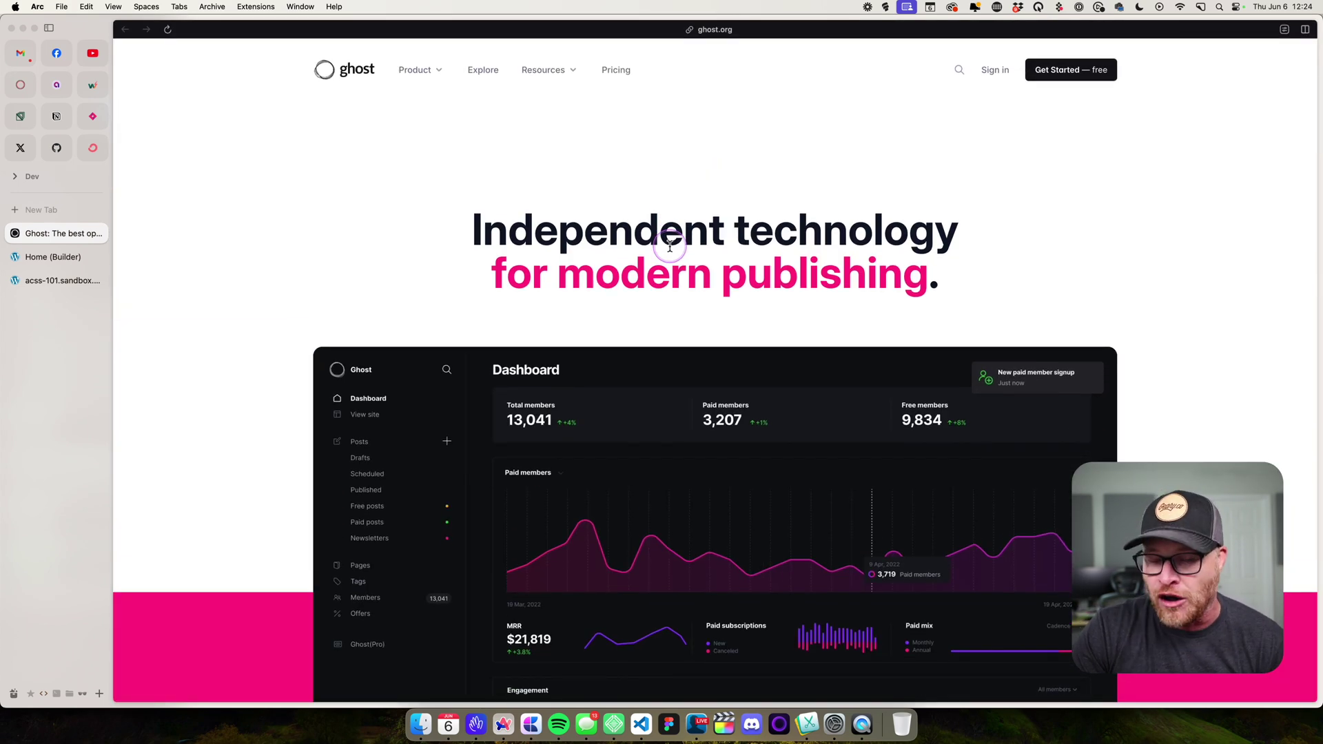
{"action": "left_click_drag", "start_coordinate": [457, 228], "coordinate": [963, 233]}
{"action": "scroll", "coordinate": [963, 233], "scroll_direction": "down", "scroll_amount": 8}
{"action": "left_click_drag", "start_coordinate": [316, 310], "coordinate": [561, 476]}
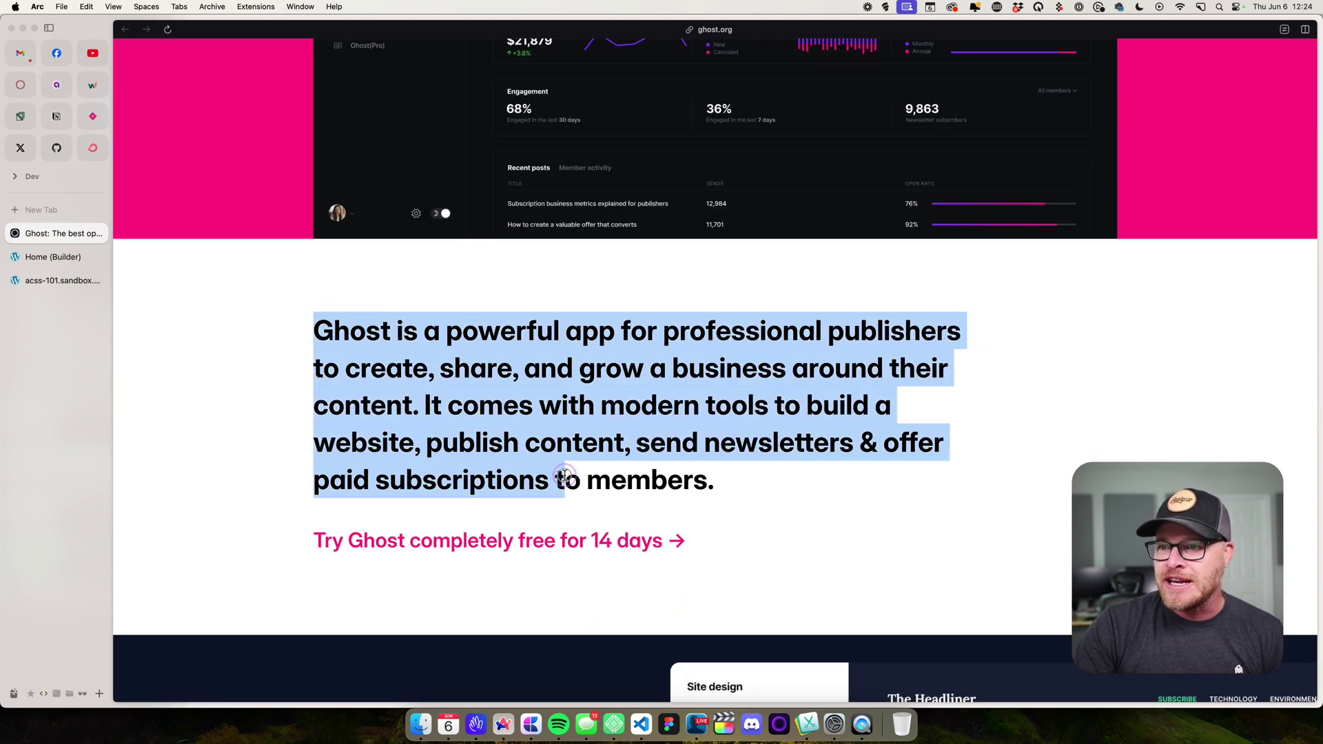
{"action": "scroll", "coordinate": [565, 475], "scroll_direction": "down", "scroll_amount": 5}
{"action": "scroll", "coordinate": [565, 476], "scroll_direction": "down", "scroll_amount": 15}
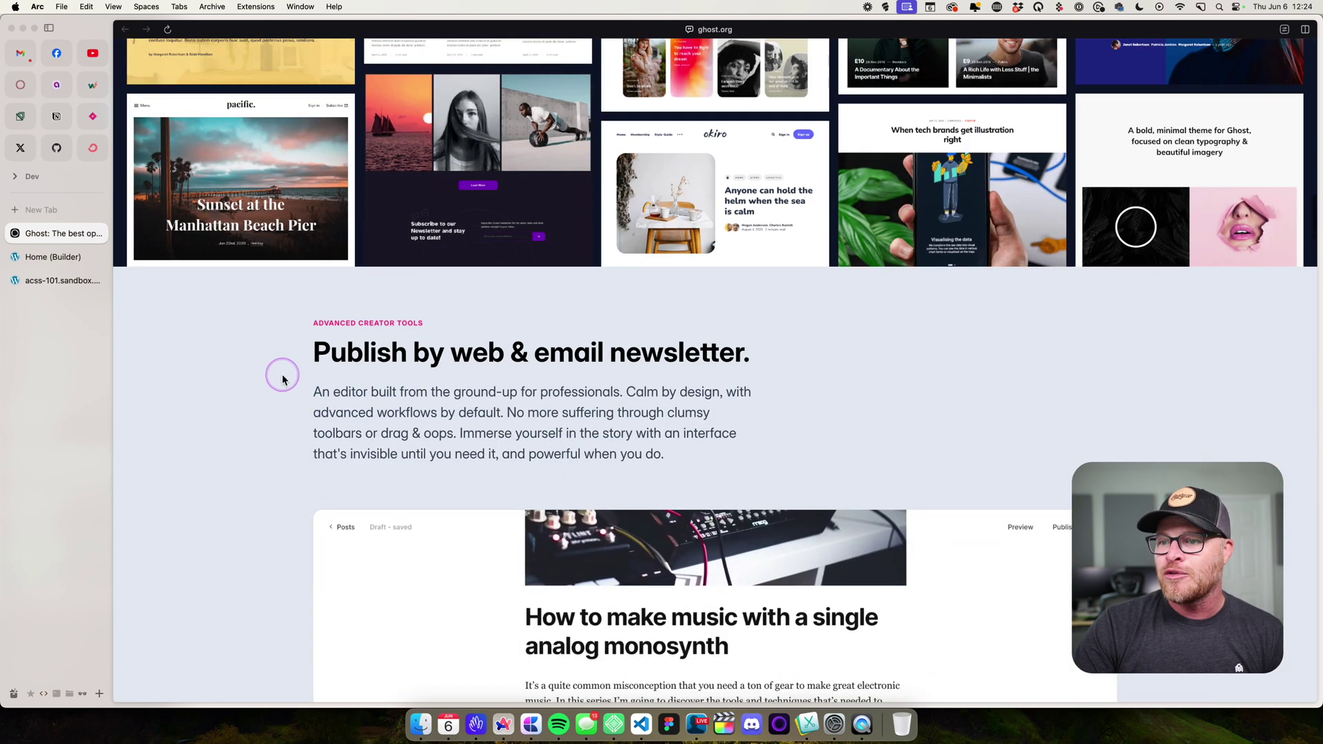
{"action": "left_click_drag", "start_coordinate": [303, 339], "coordinate": [553, 408]}
{"action": "left_click", "coordinate": [709, 414]}
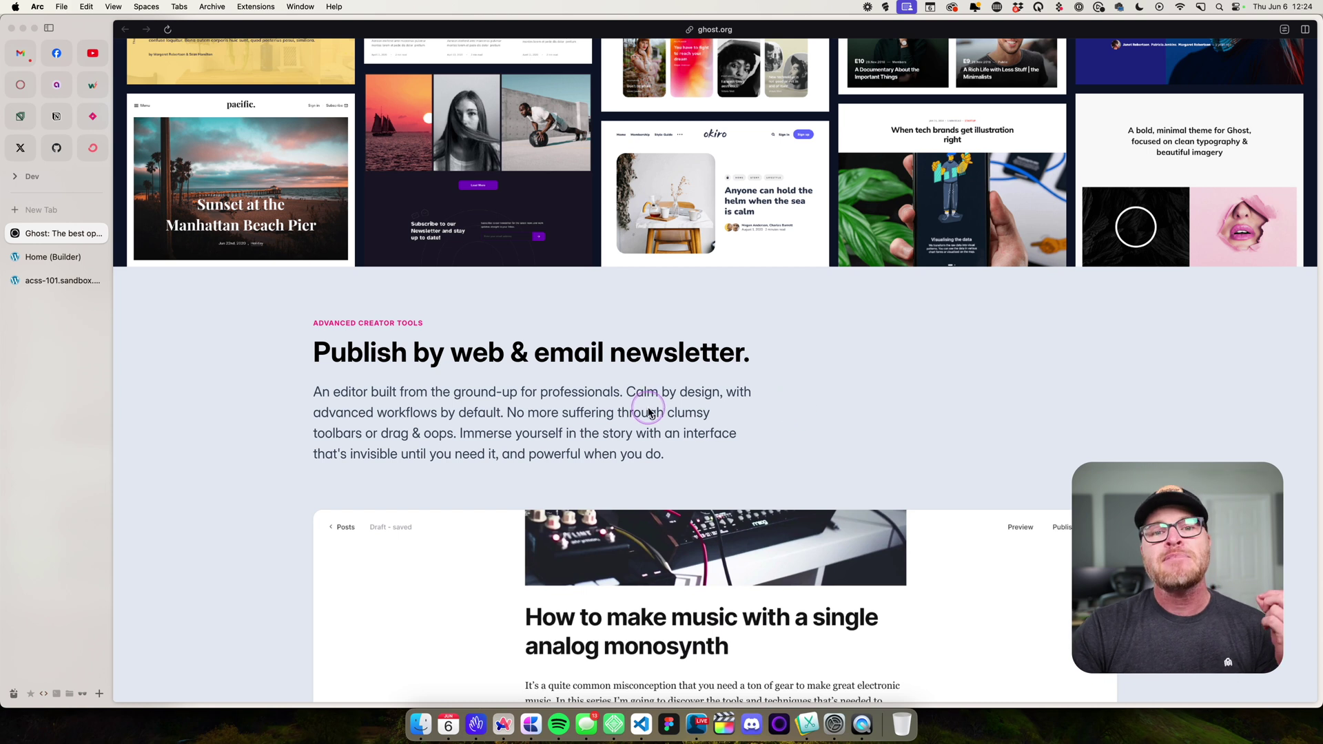
Step: In the Bricks builder, add an h1 heading to the first section's container and move it into the white section below the pink band
{"action": "left_click", "coordinate": [50, 260]}
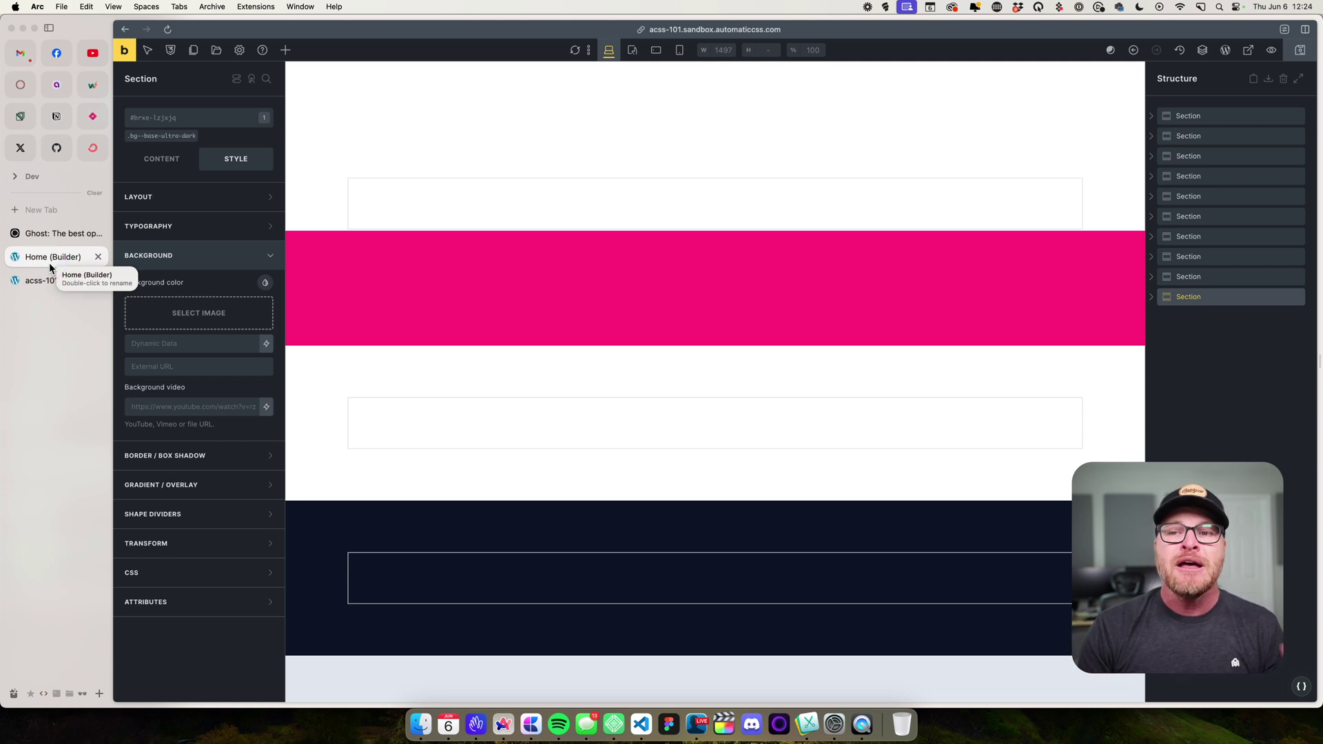
{"action": "left_click", "coordinate": [564, 201]}
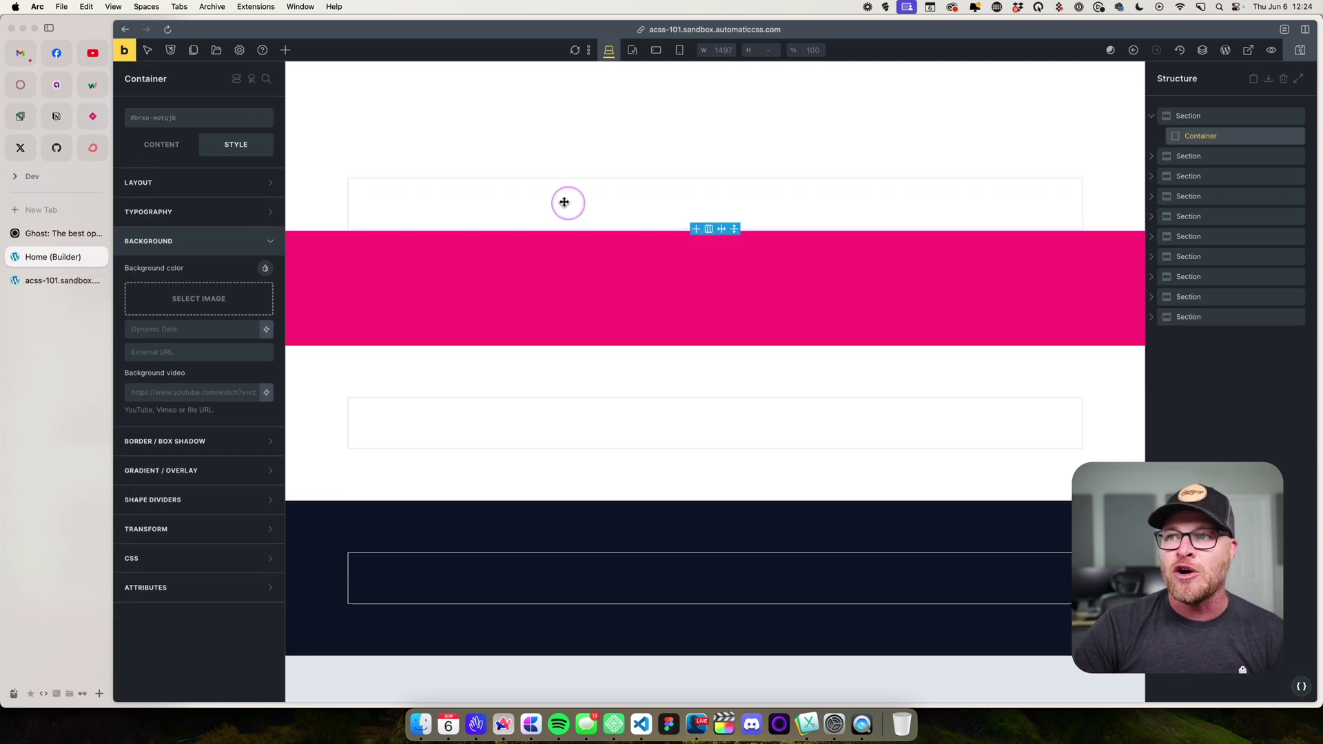
{"action": "left_click", "coordinate": [292, 54]}
{"action": "type", "text": "head"}
{"action": "key", "text": "Return"}
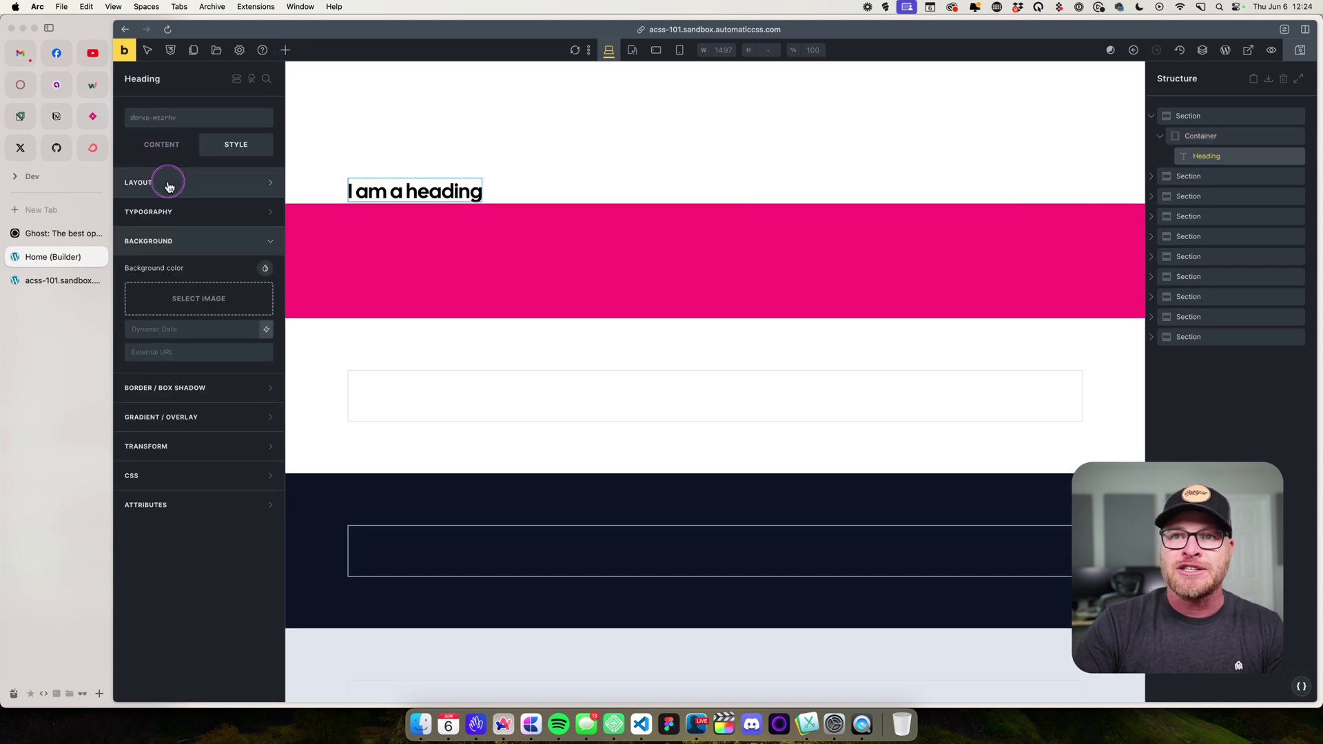
{"action": "left_click", "coordinate": [164, 145]}
{"action": "left_click", "coordinate": [228, 204]}
{"action": "left_click", "coordinate": [228, 233]}
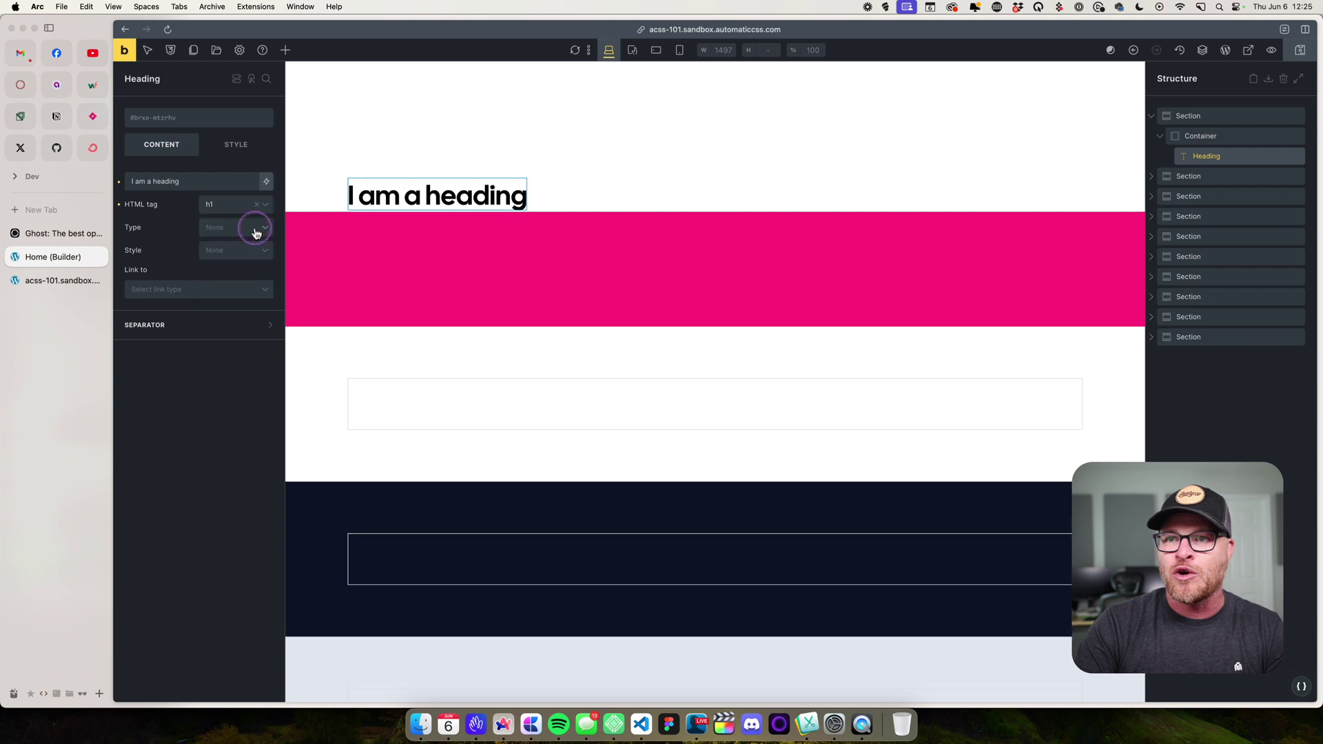
{"action": "left_click_drag", "start_coordinate": [459, 200], "coordinate": [494, 390]}
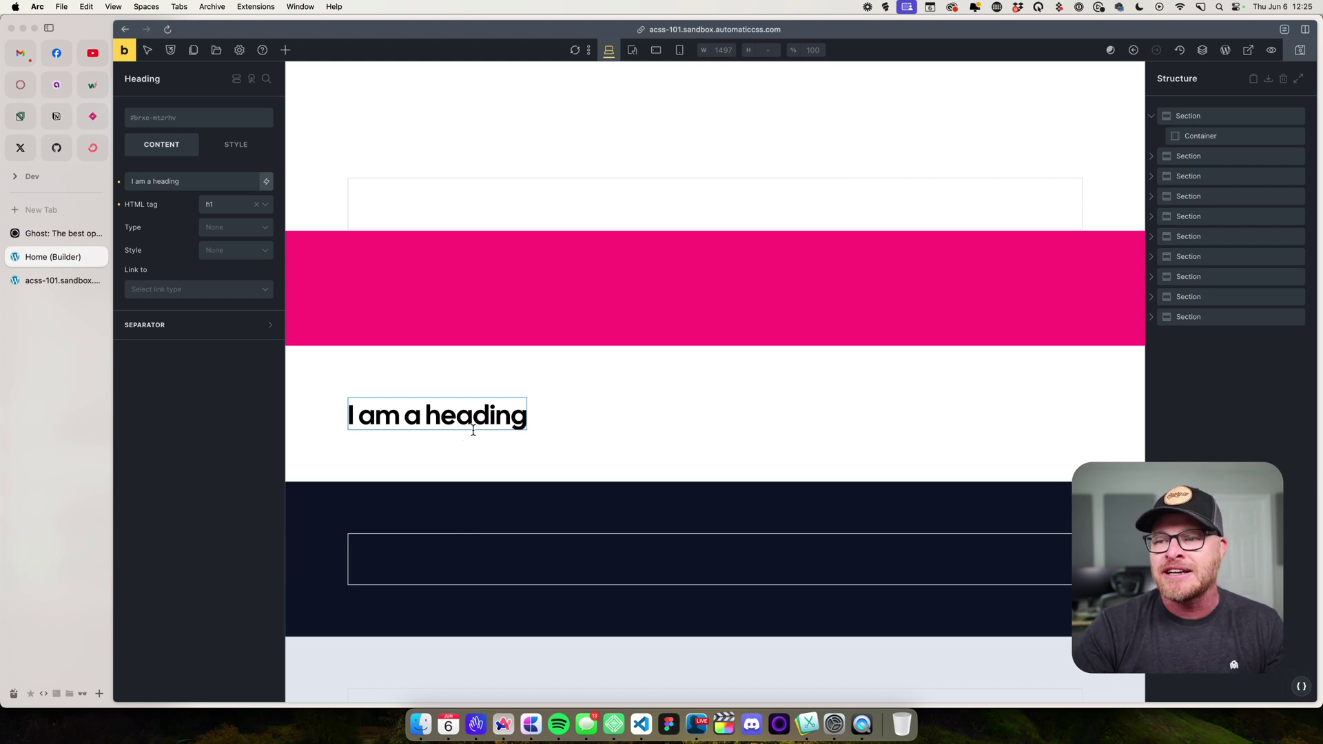
{"action": "left_click", "coordinate": [1287, 53]}
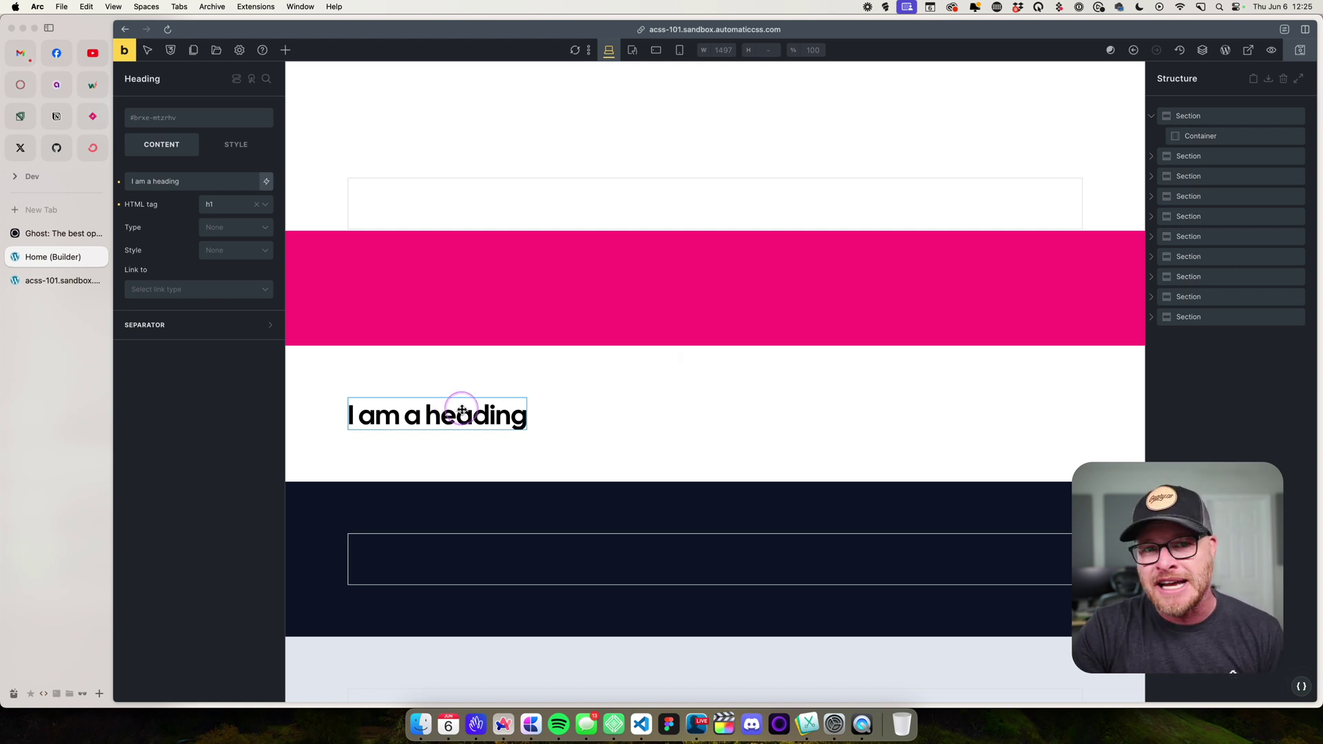
Step: In the Automatic.css dashboard's text color settings, set the Dark text color to --base-ultra-dark
{"action": "left_click", "coordinate": [1302, 688]}
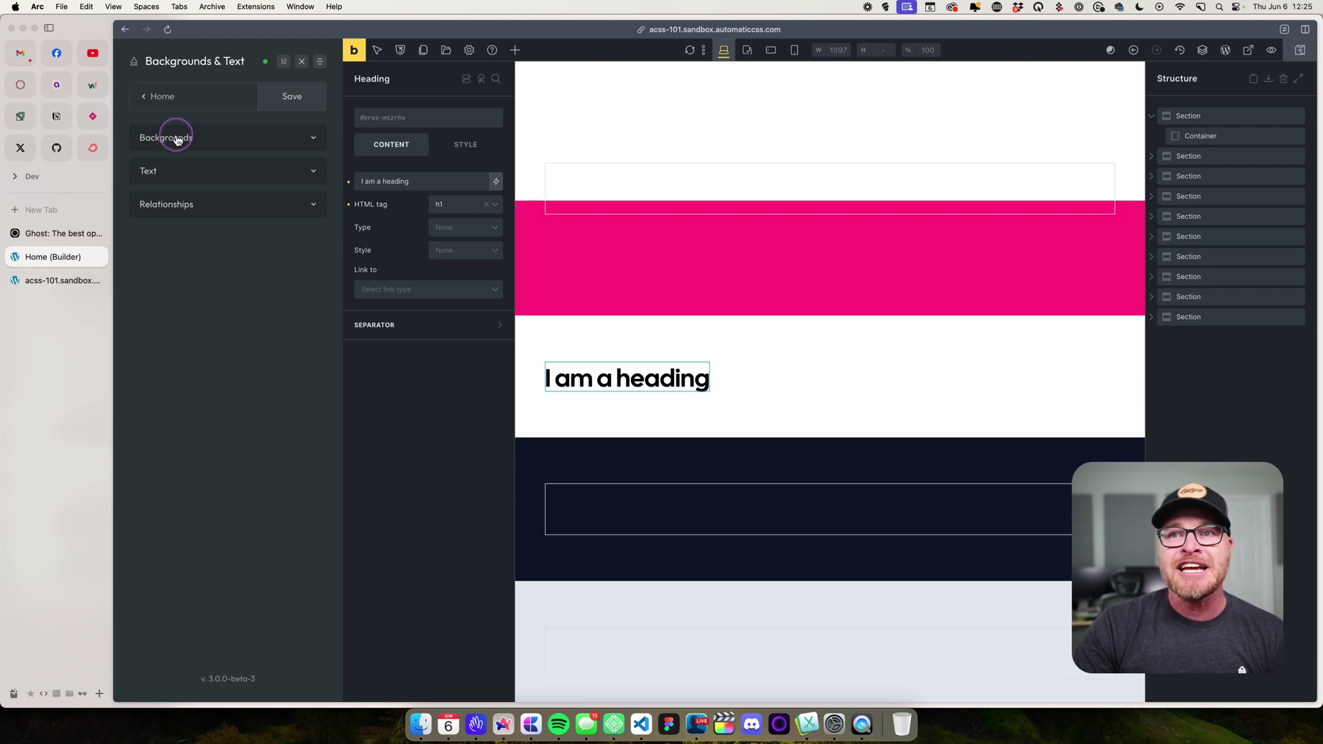
{"action": "left_click", "coordinate": [199, 180]}
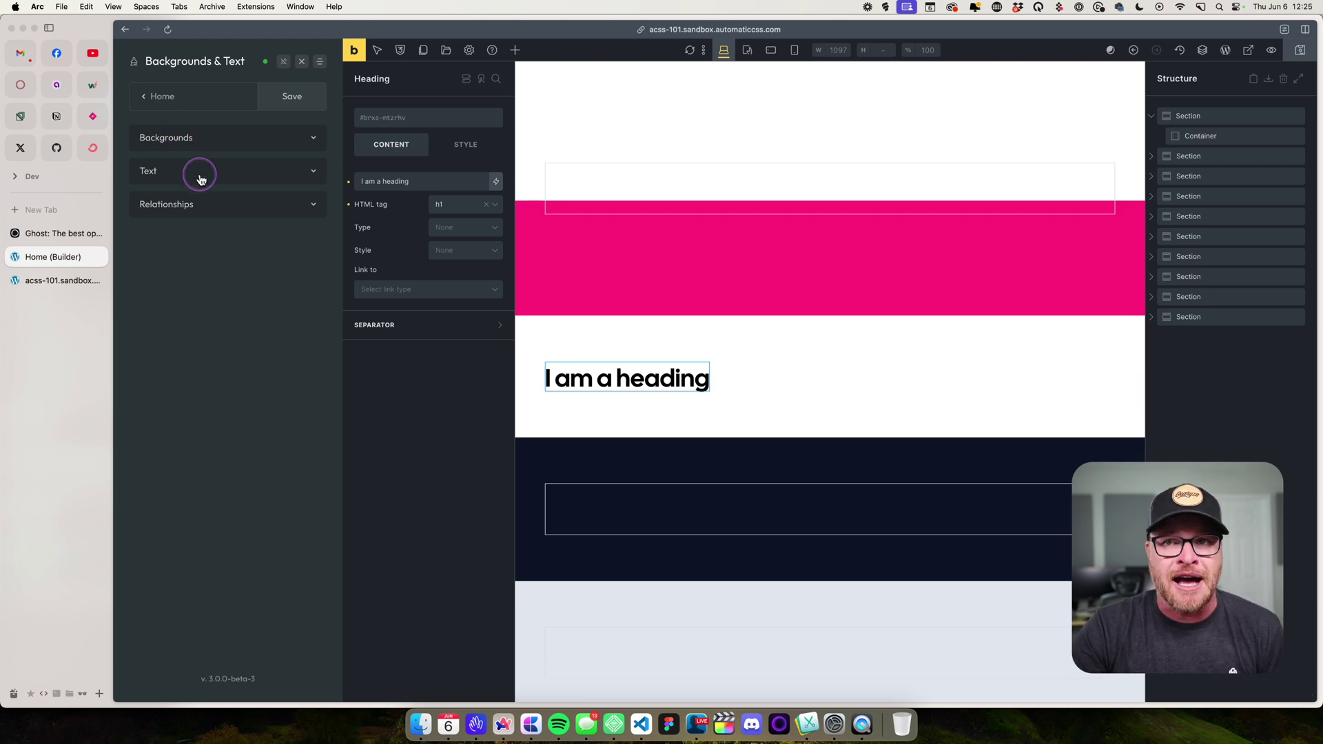
{"action": "mouse_move", "coordinate": [196, 208]}
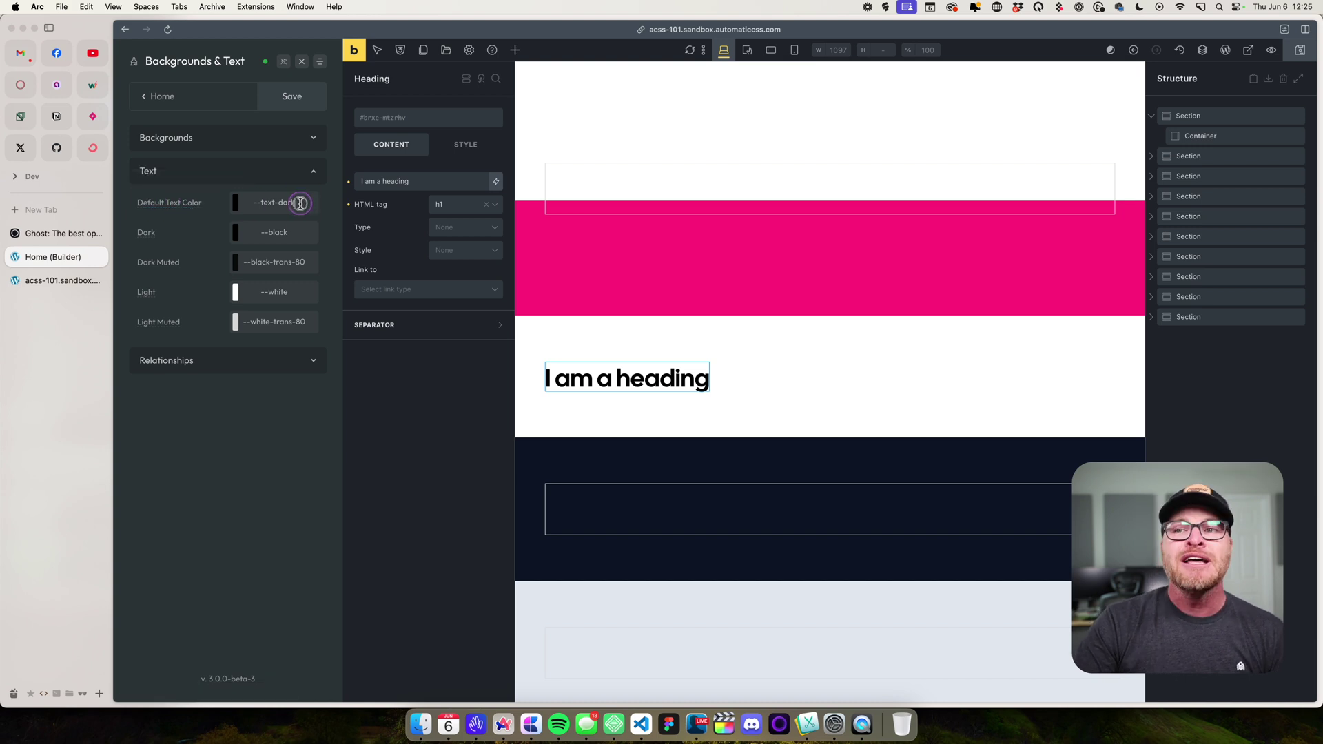
{"action": "left_click_drag", "start_coordinate": [299, 204], "coordinate": [249, 204]}
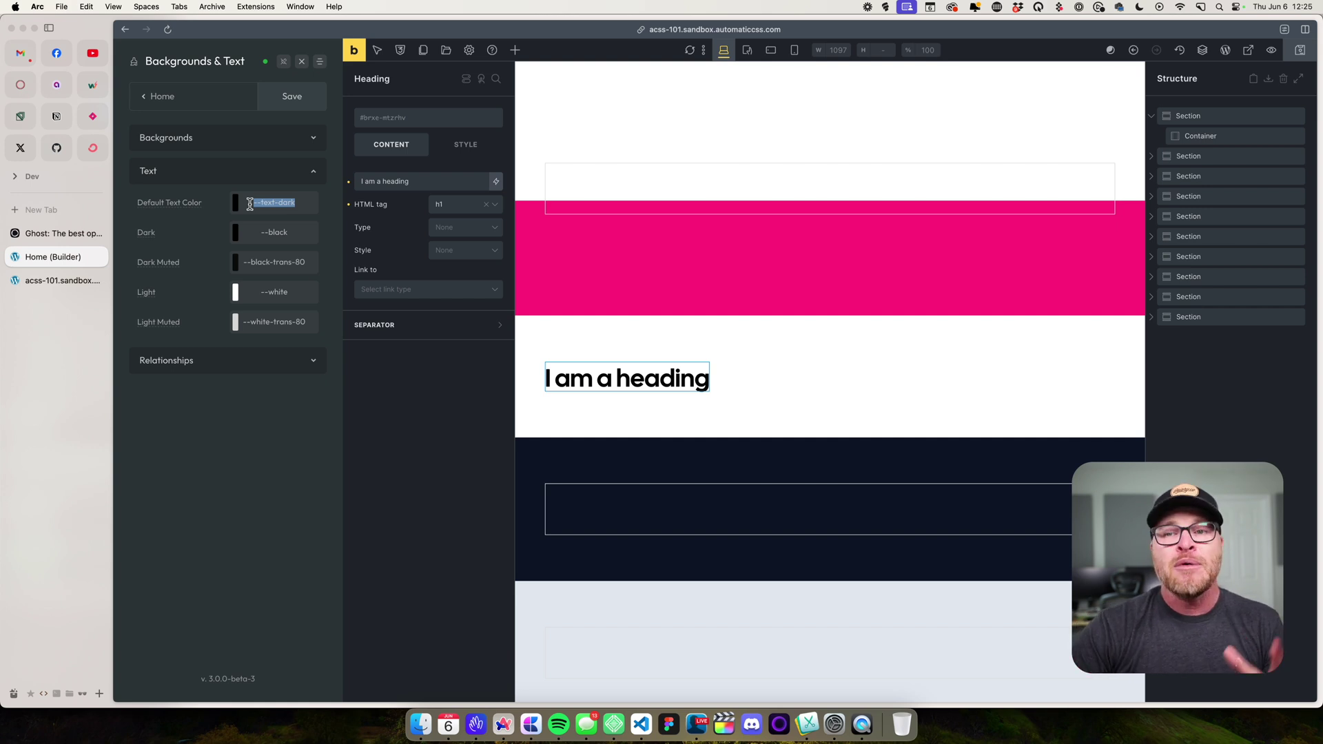
{"action": "left_click_drag", "start_coordinate": [297, 200], "coordinate": [256, 200]}
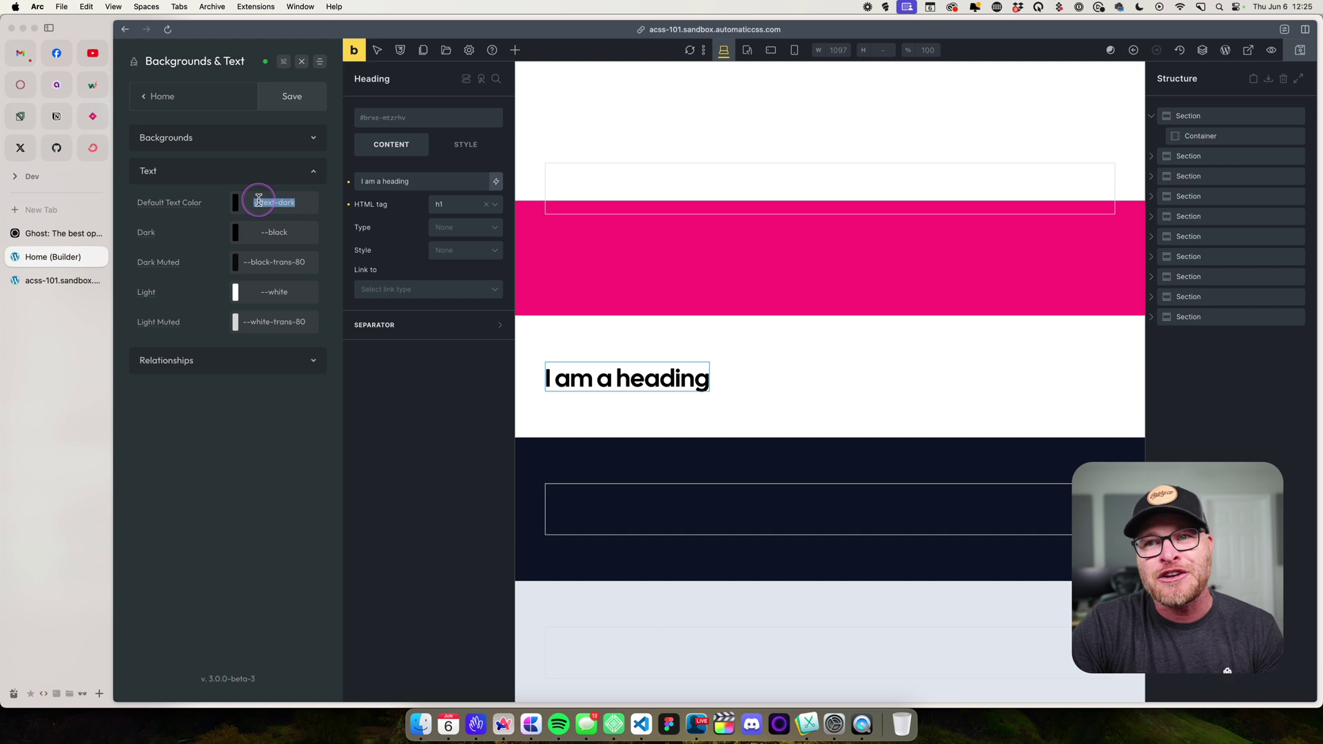
{"action": "left_click_drag", "start_coordinate": [260, 233], "coordinate": [139, 233]}
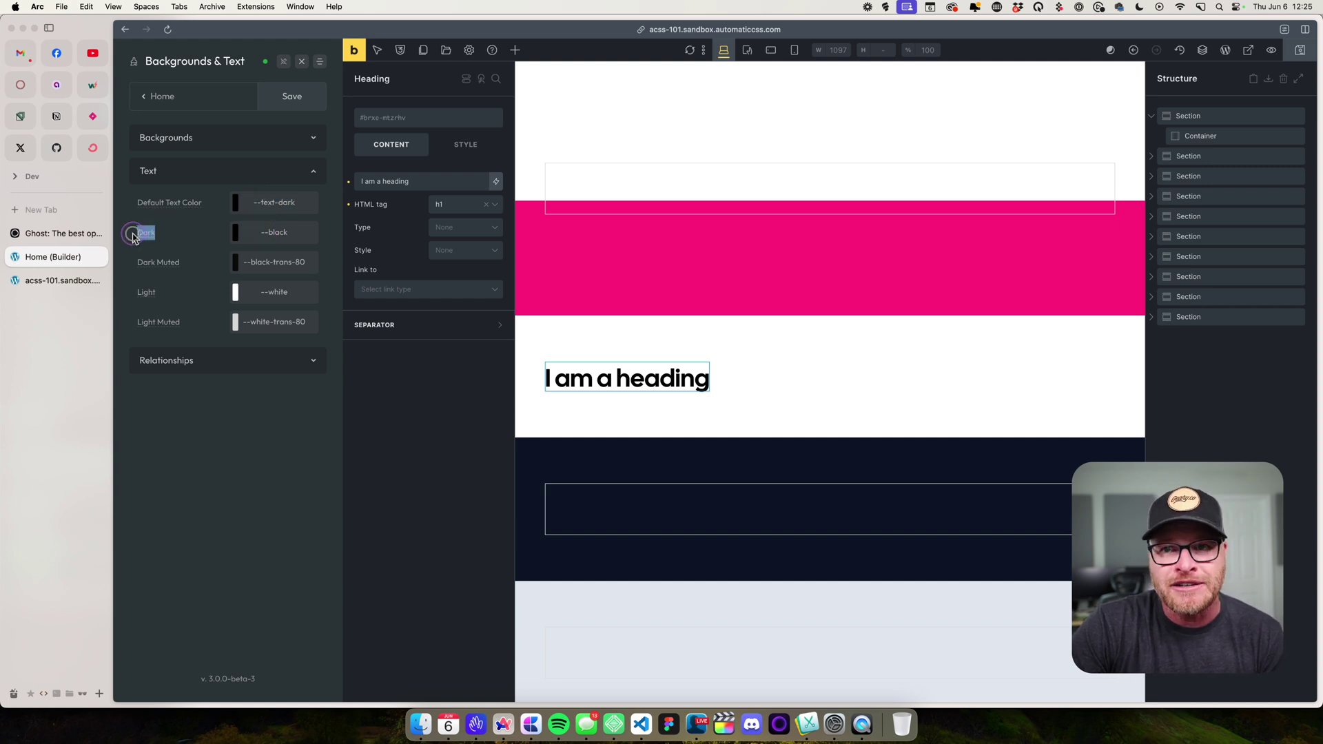
{"action": "left_click_drag", "start_coordinate": [289, 235], "coordinate": [227, 227]}
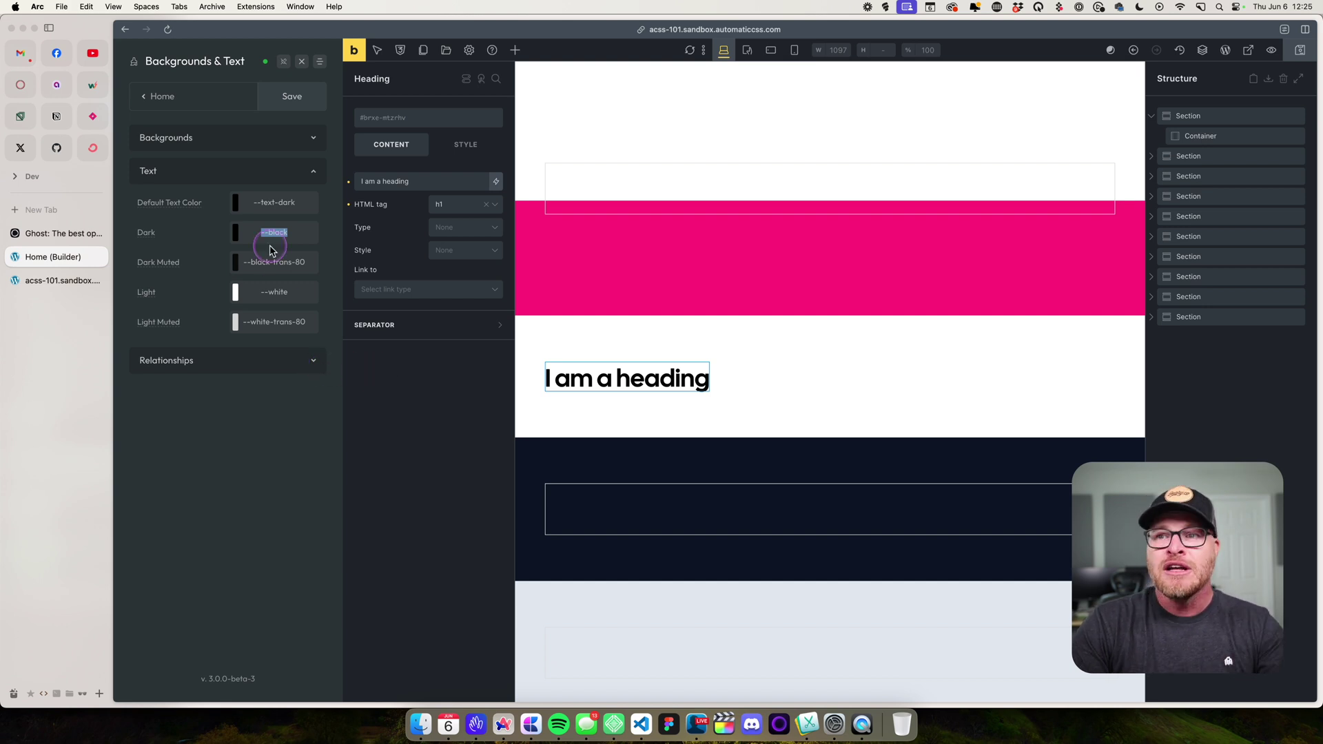
{"action": "type", "text": "--base-u"}
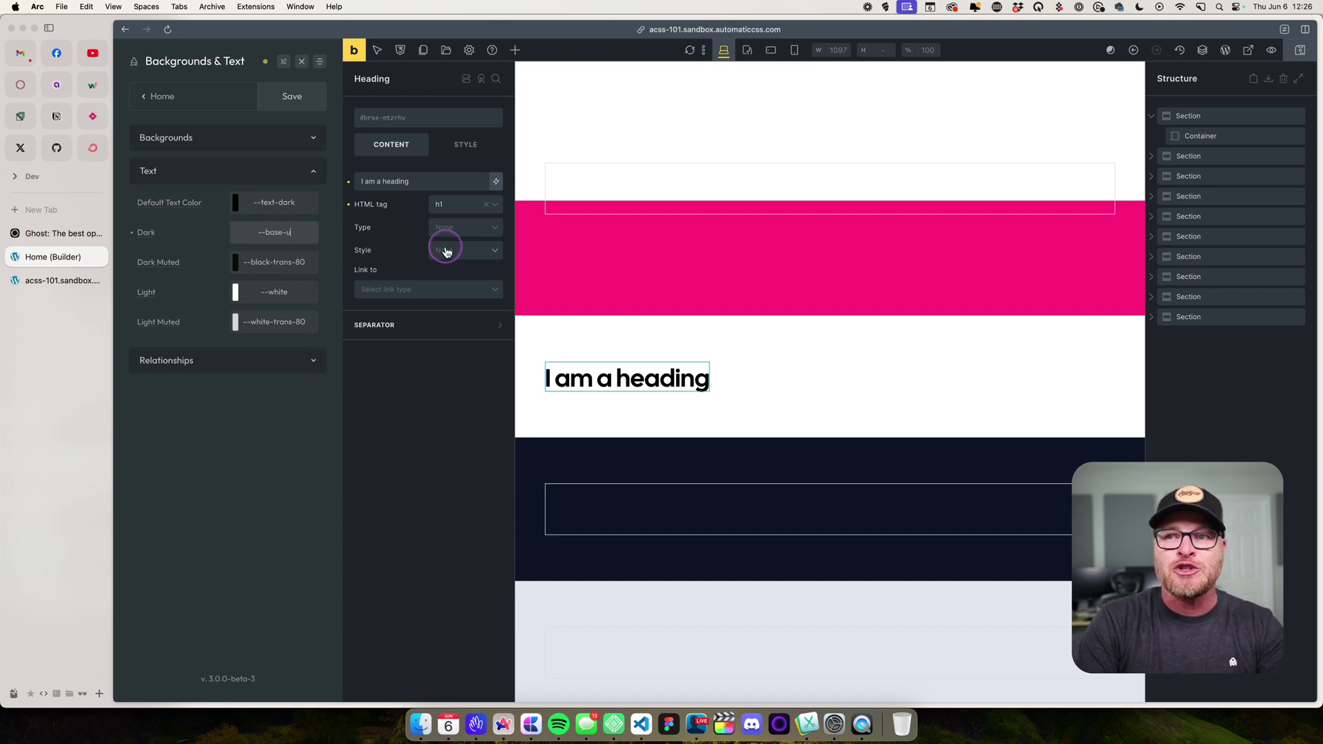
{"action": "type", "text": "ltra-dark"}
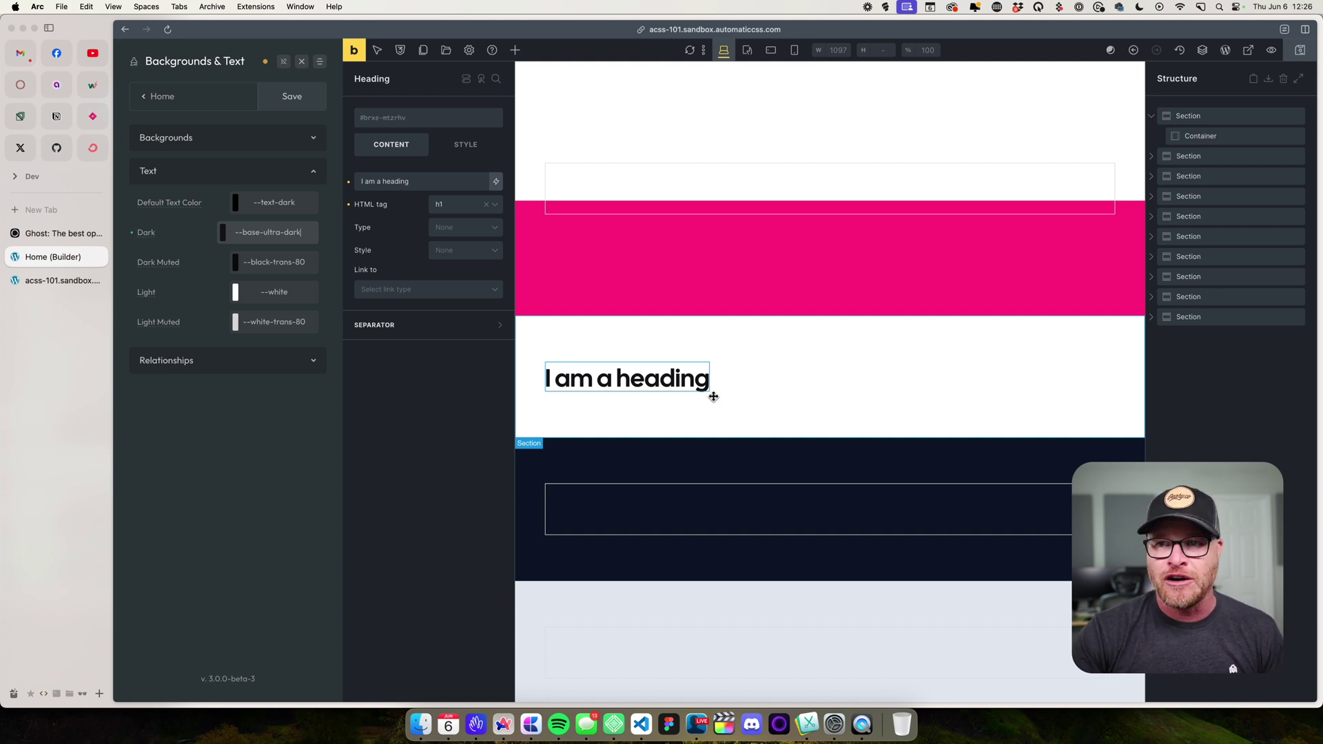
Step: Save the Automatic.css settings and close the dashboard to return to the builder
{"action": "left_click", "coordinate": [153, 348]}
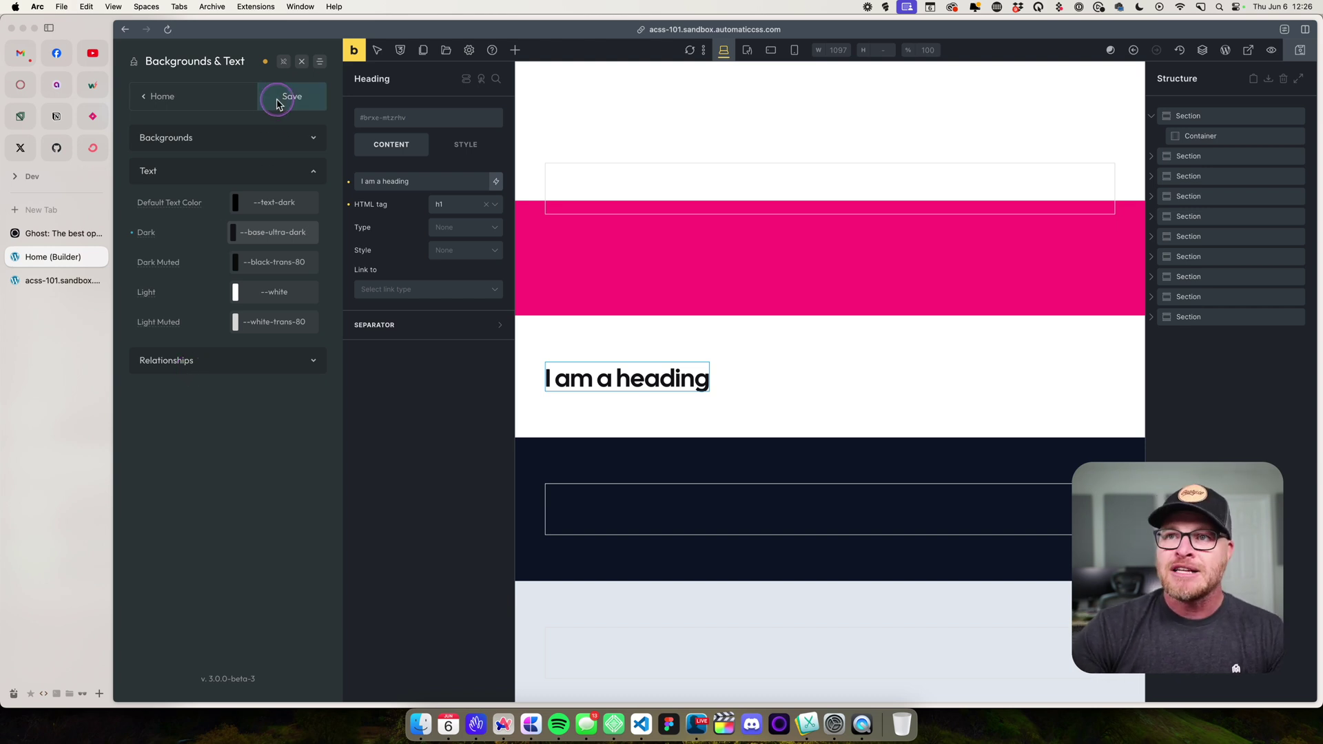
{"action": "left_click", "coordinate": [288, 98]}
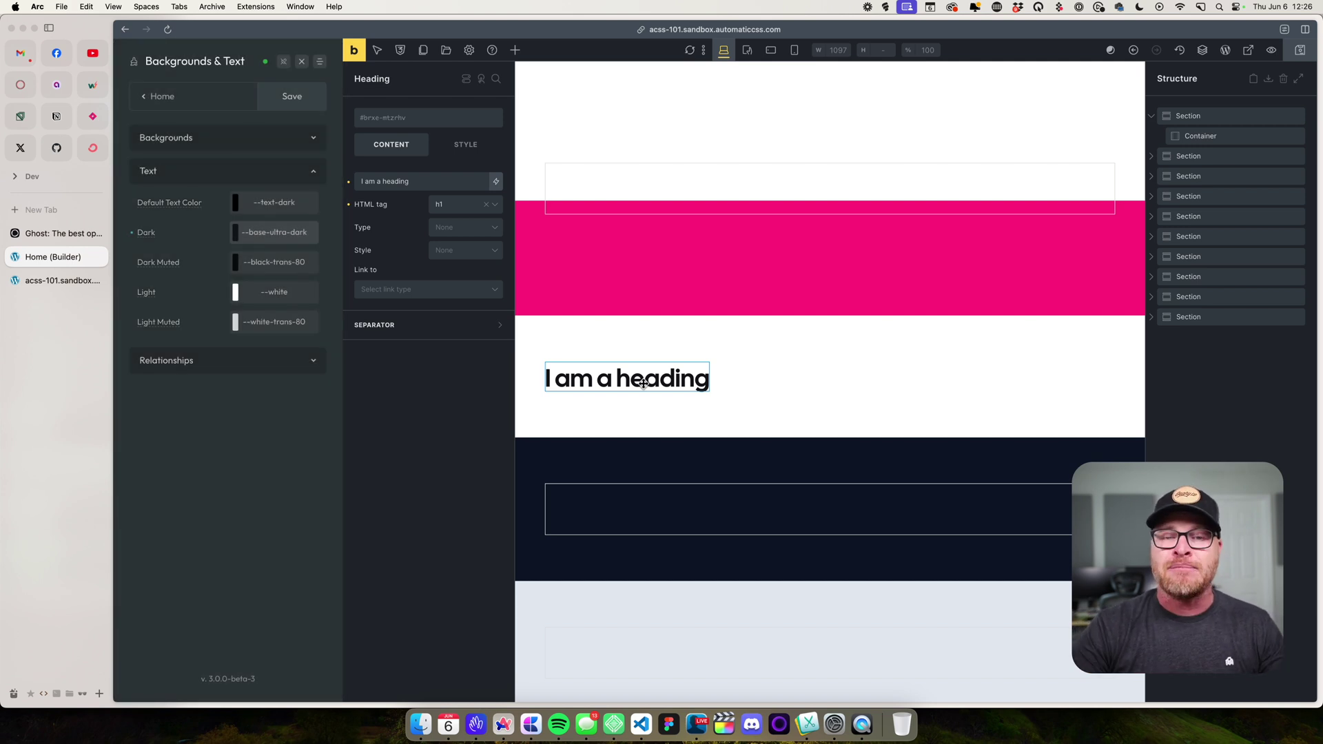
{"action": "left_click", "coordinate": [302, 61]}
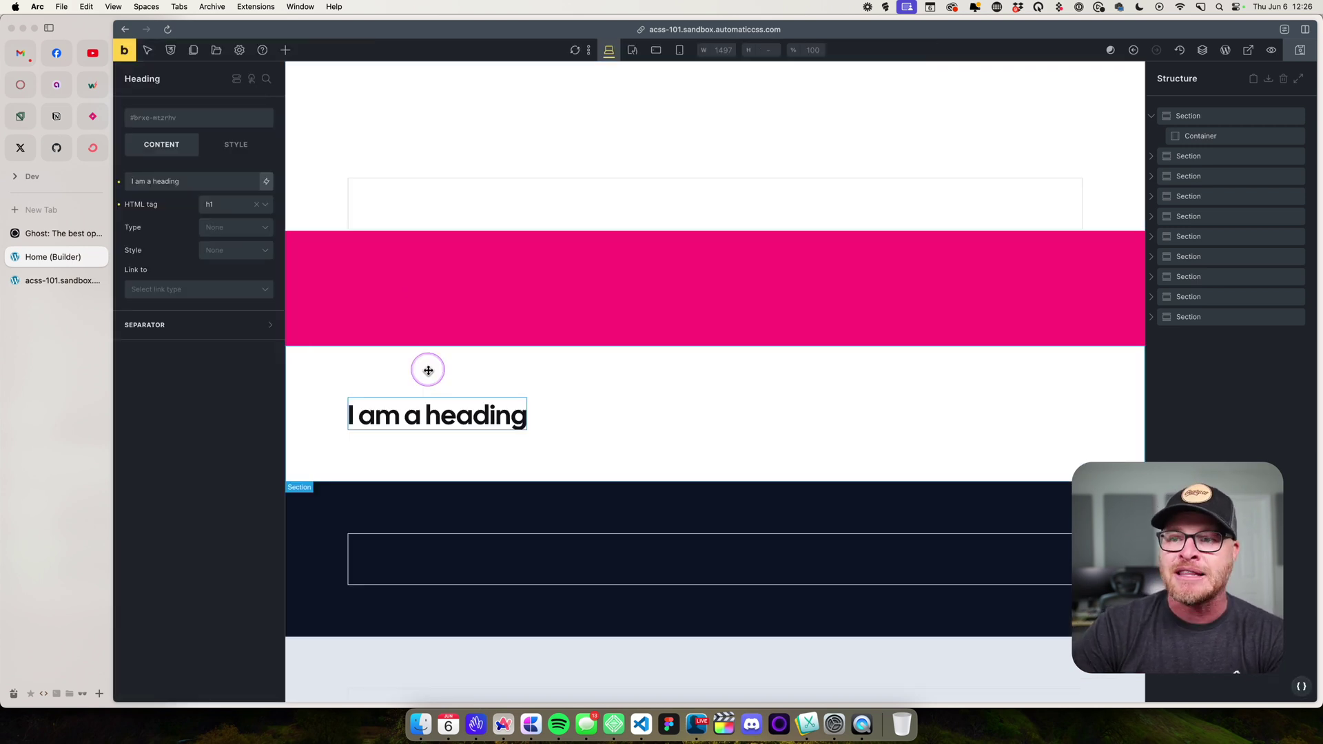
Step: Add a Basic Text element below the heading in the white section and set its HTML tag to p
{"action": "left_click", "coordinate": [289, 52]}
{"action": "left_click", "coordinate": [154, 128]}
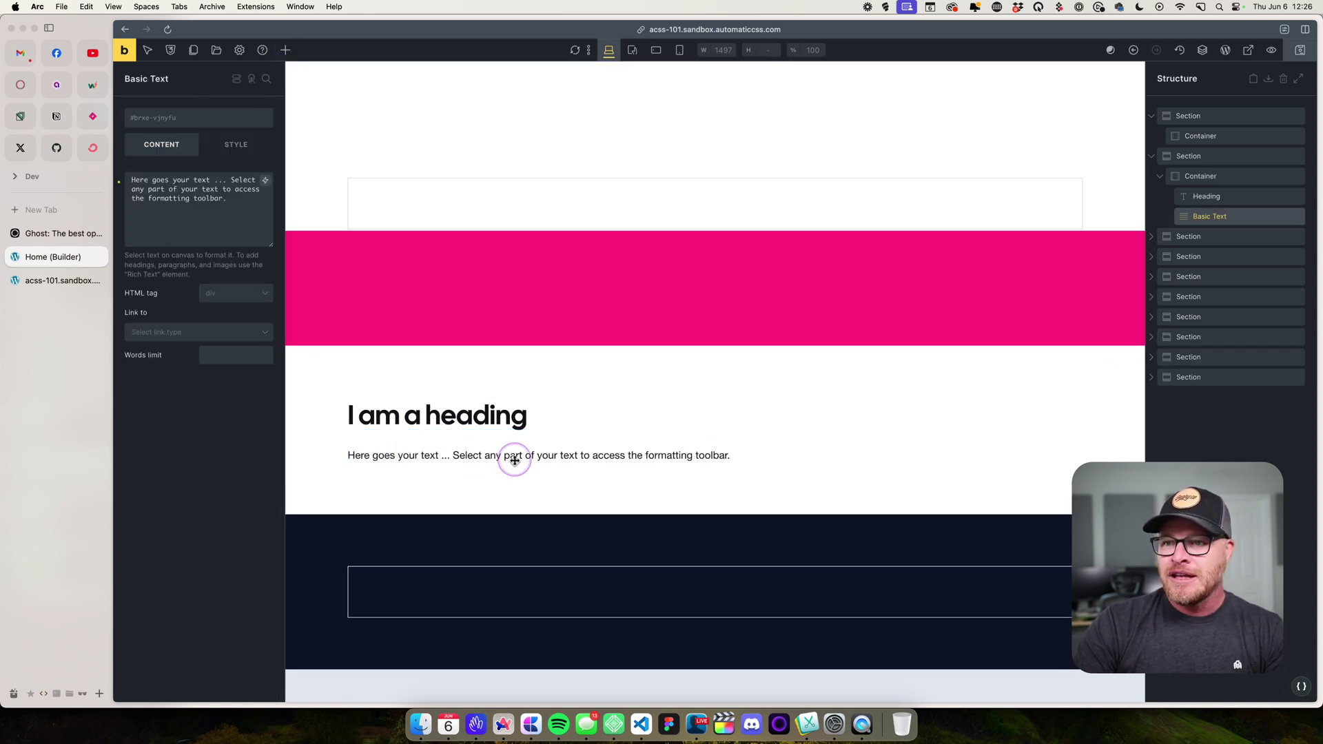
{"action": "left_click", "coordinate": [226, 292]}
{"action": "left_click", "coordinate": [221, 332]}
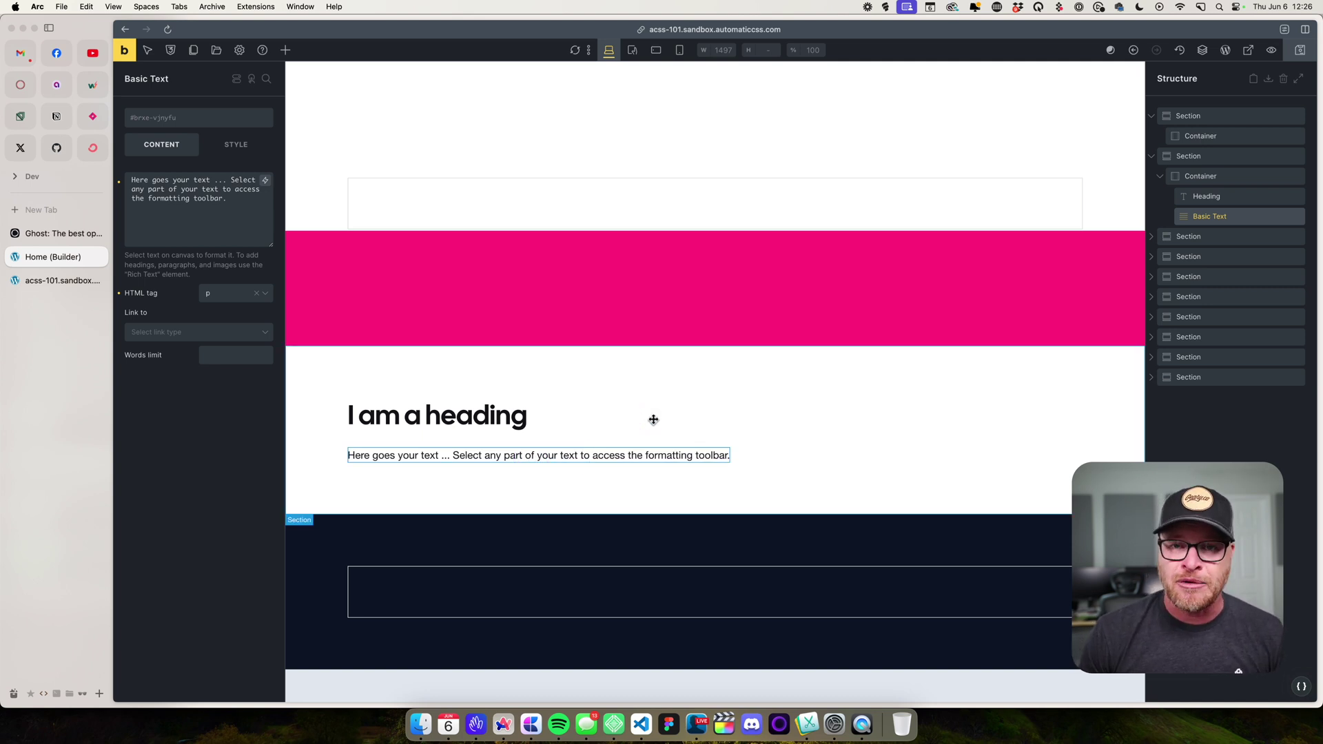
Step: Add a Heading and a Basic Text element to the container of the dark section below the white one
{"action": "scroll", "coordinate": [618, 439], "scroll_direction": "down", "scroll_amount": 3}
{"action": "left_click", "coordinate": [473, 390]}
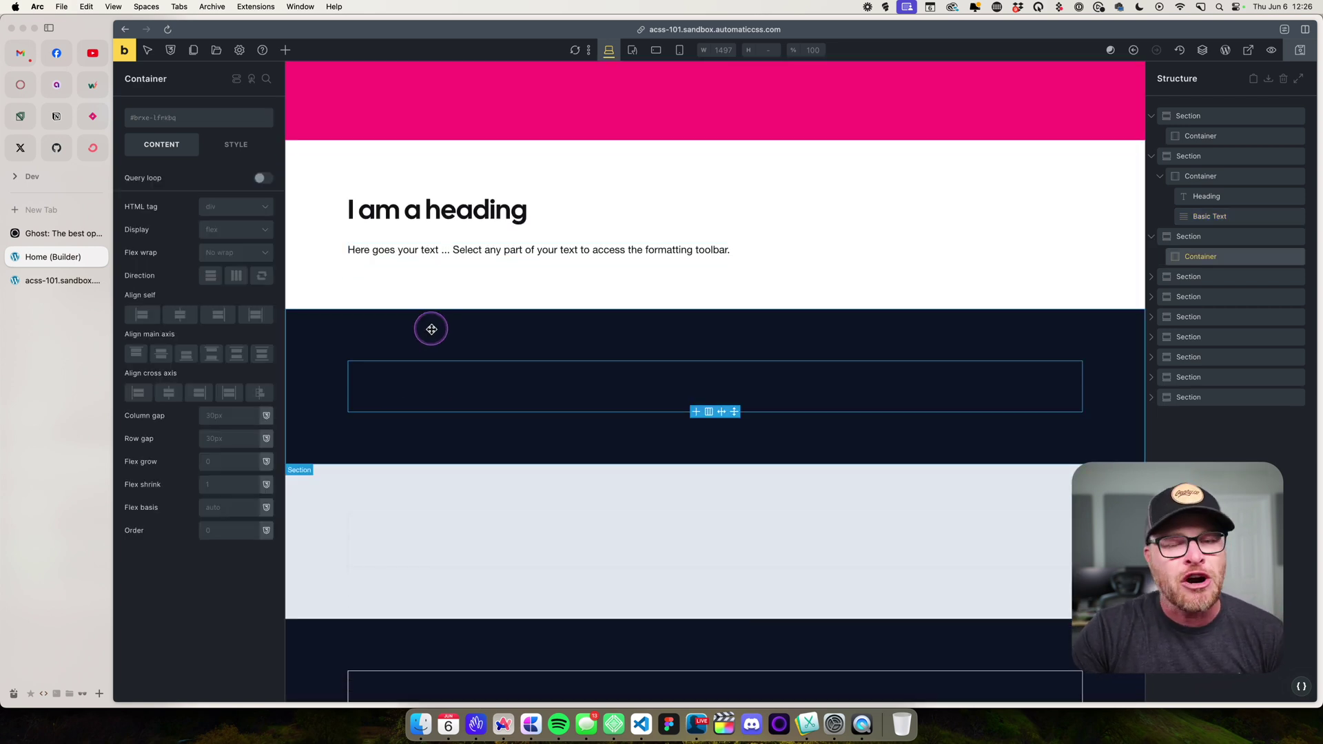
{"action": "left_click", "coordinate": [284, 48]}
{"action": "type", "text": "head"}
{"action": "key", "text": "Return"}
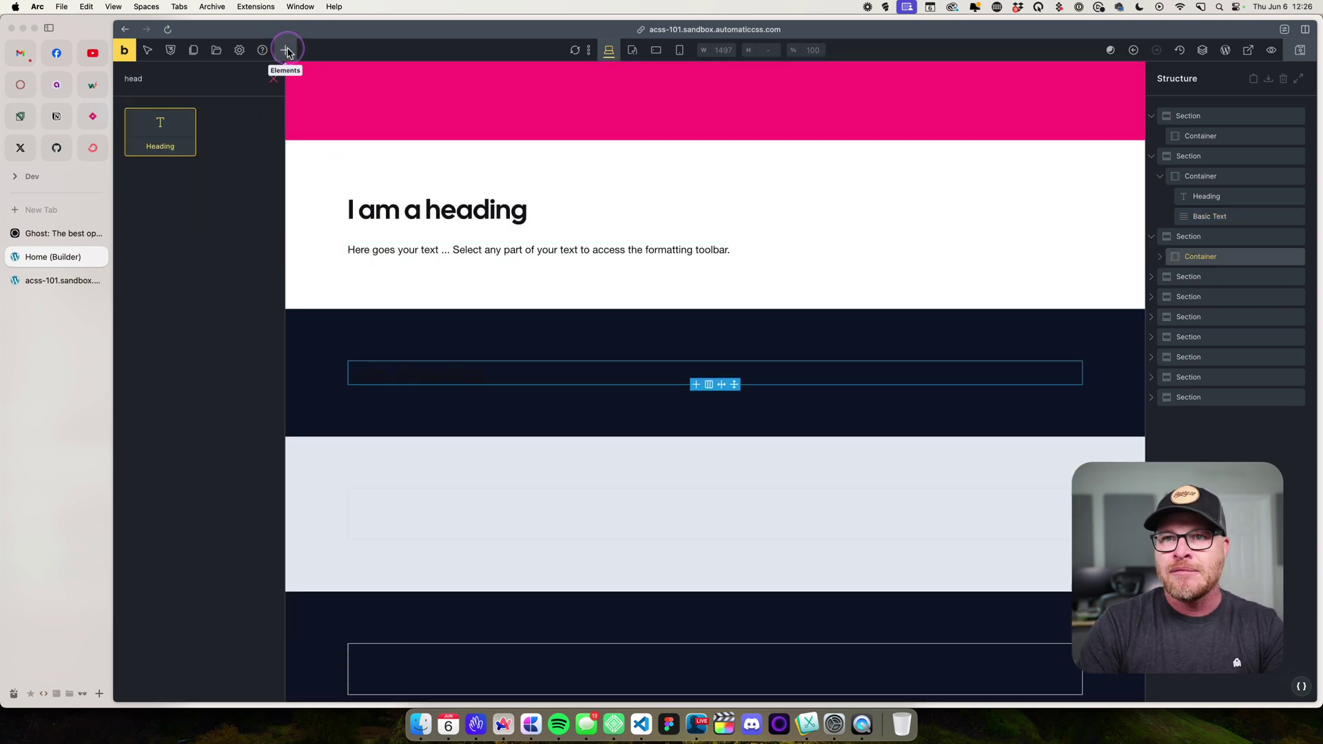
{"action": "double_click", "coordinate": [133, 79]}
{"action": "type", "text": "text"}
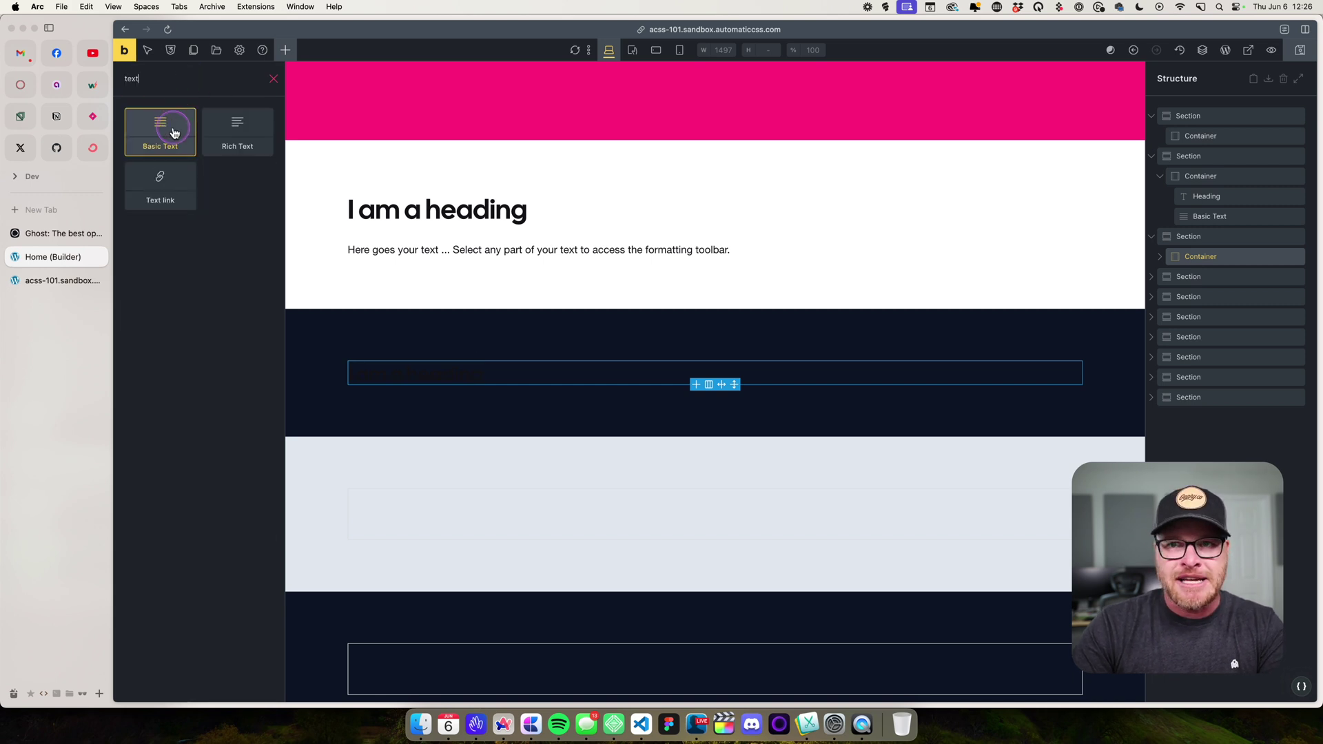
{"action": "left_click_drag", "start_coordinate": [171, 130], "coordinate": [494, 342]}
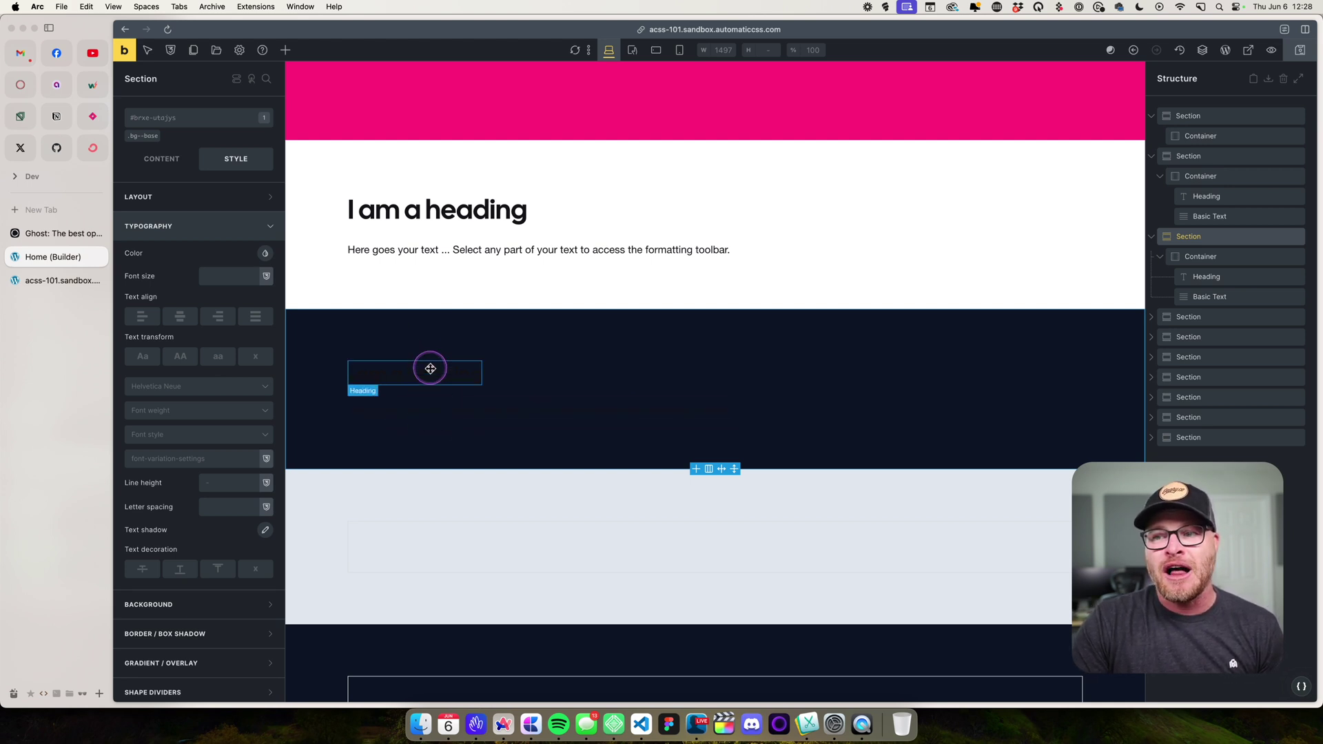
Step: Give the dark section's basic text and heading individual ultra-light typography colors from the Automatic.css palette
{"action": "left_click", "coordinate": [432, 408]}
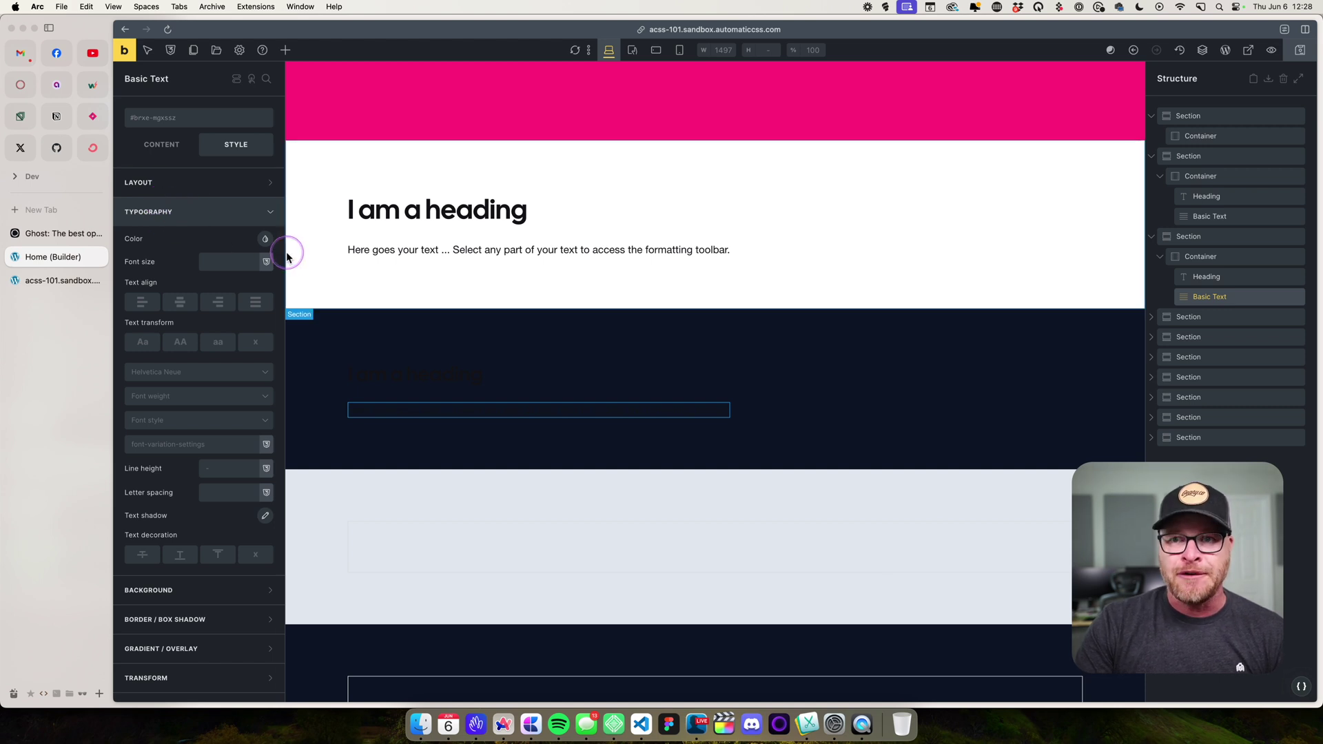
{"action": "left_click", "coordinate": [266, 239]}
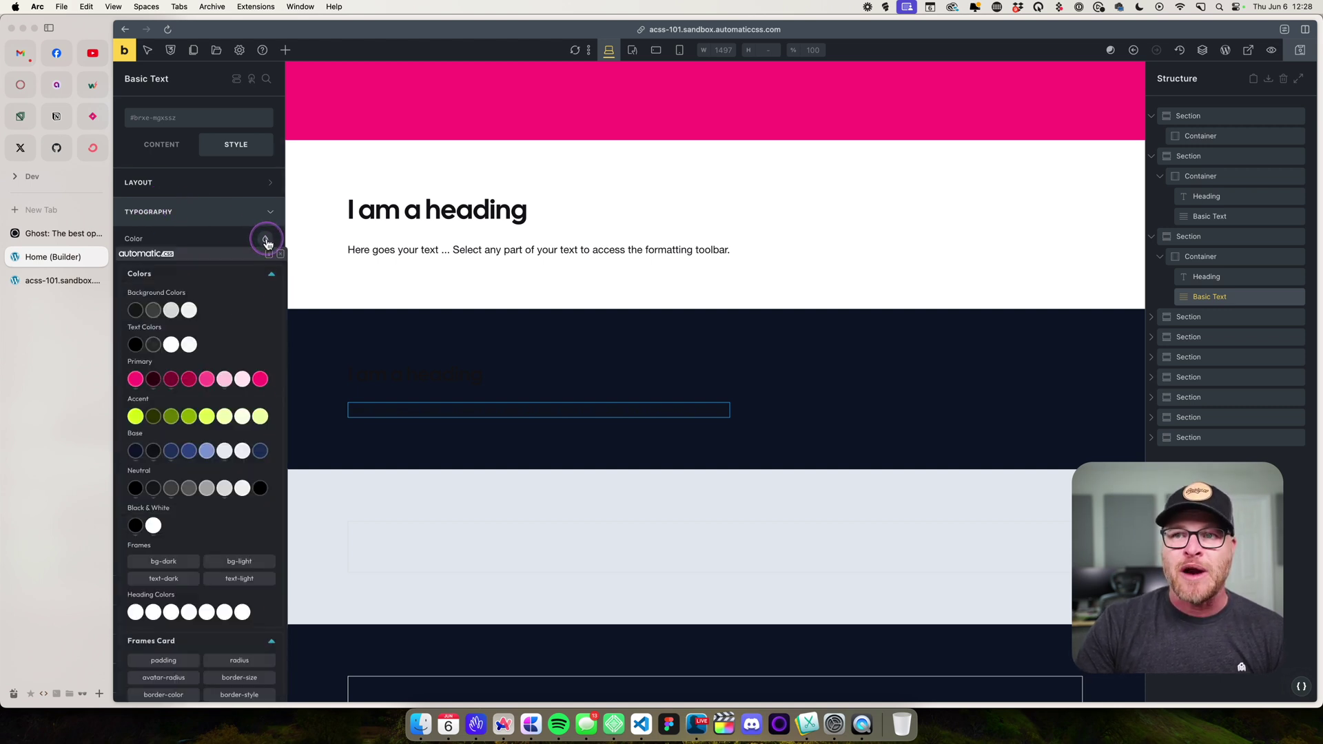
{"action": "left_click", "coordinate": [243, 461]}
{"action": "left_click", "coordinate": [451, 373]}
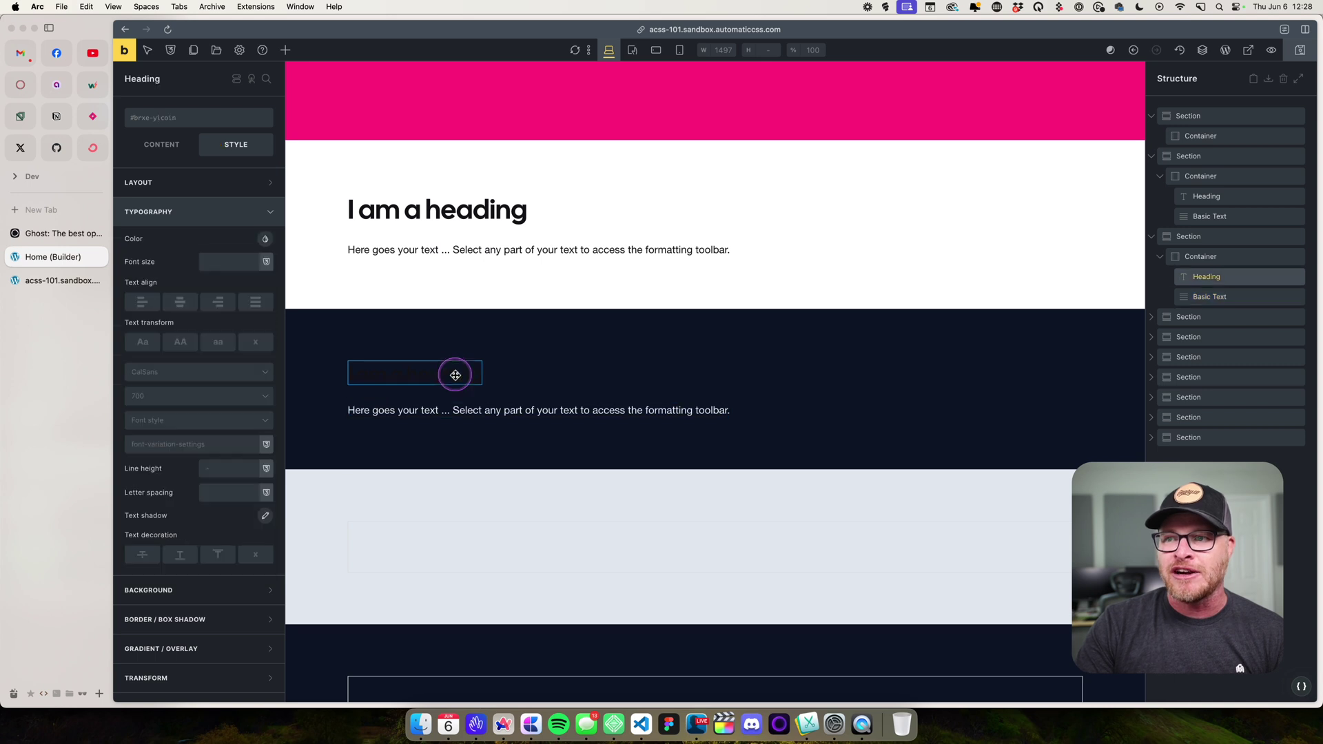
{"action": "left_click", "coordinate": [268, 242]}
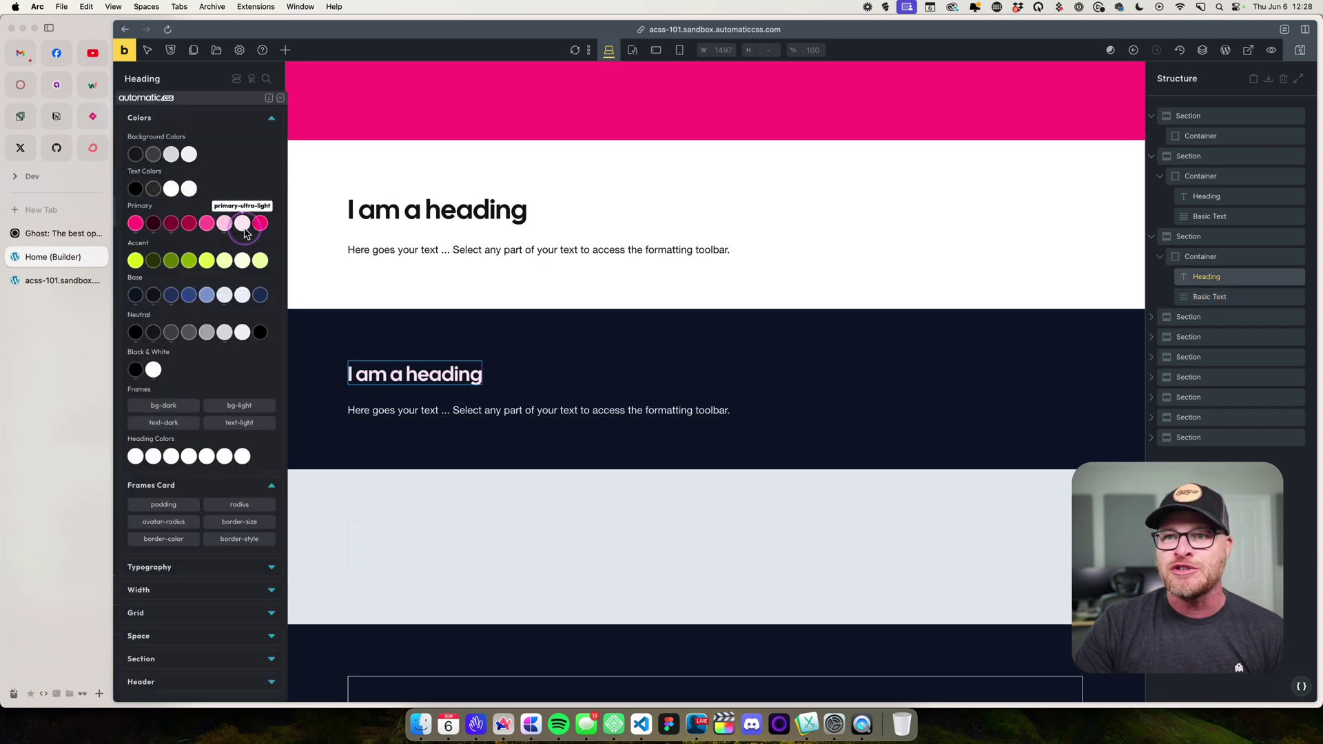
{"action": "left_click", "coordinate": [242, 332]}
{"action": "left_click", "coordinate": [516, 429]}
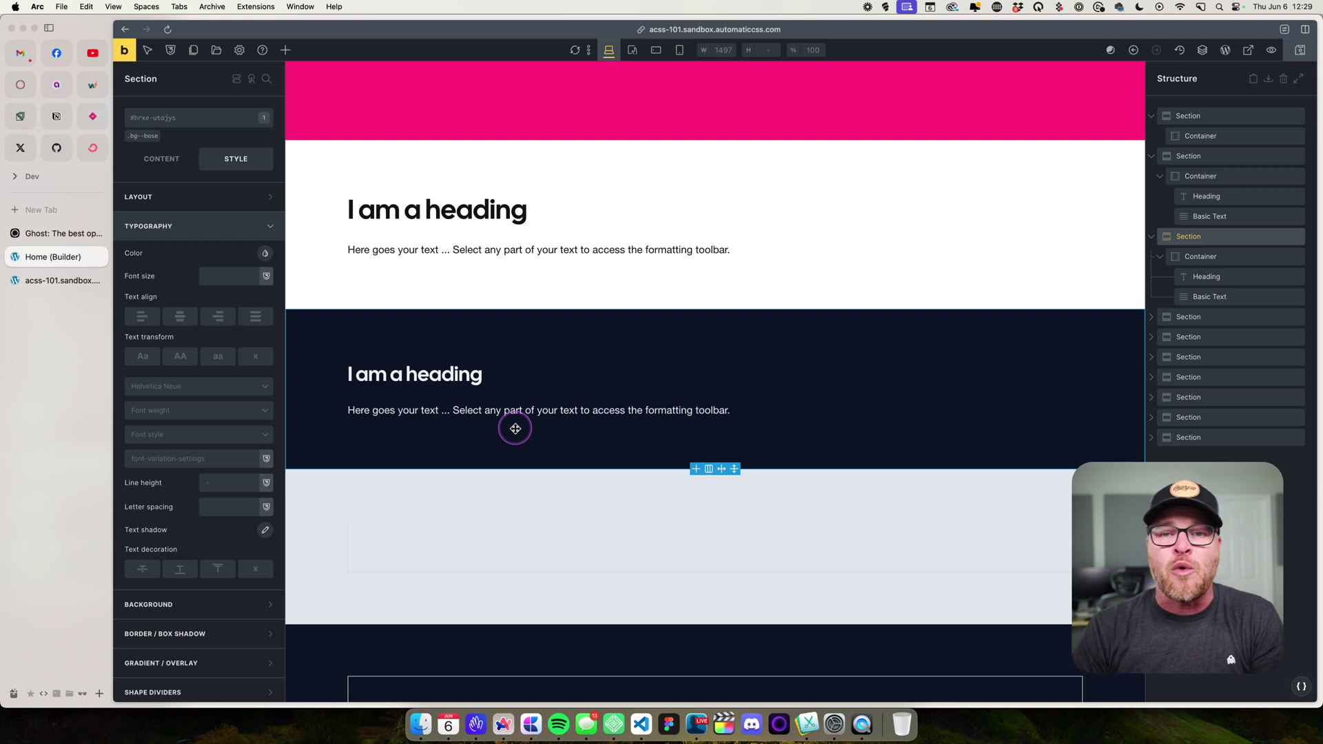
Step: Clear the individual typography colors from the heading and the basic text in the dark section
{"action": "left_click", "coordinate": [413, 372]}
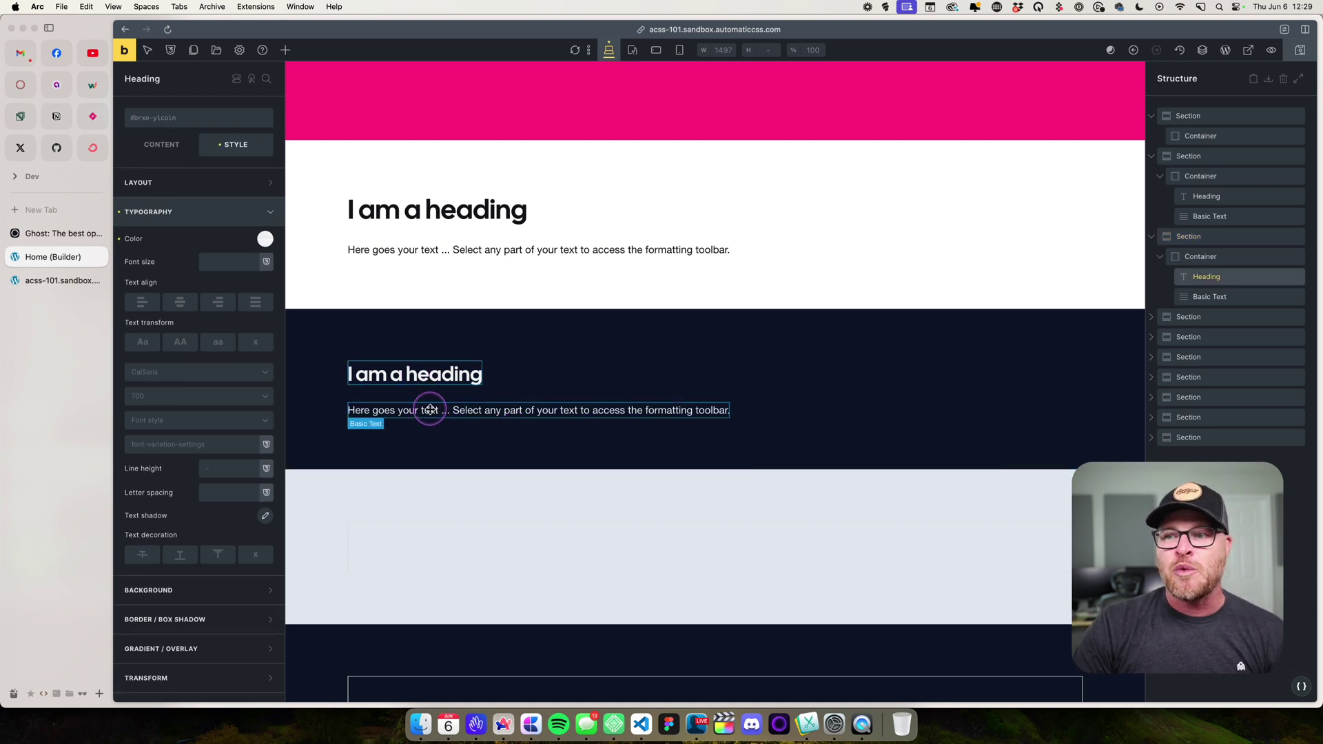
{"action": "left_click", "coordinate": [430, 410]}
{"action": "left_click", "coordinate": [428, 376]}
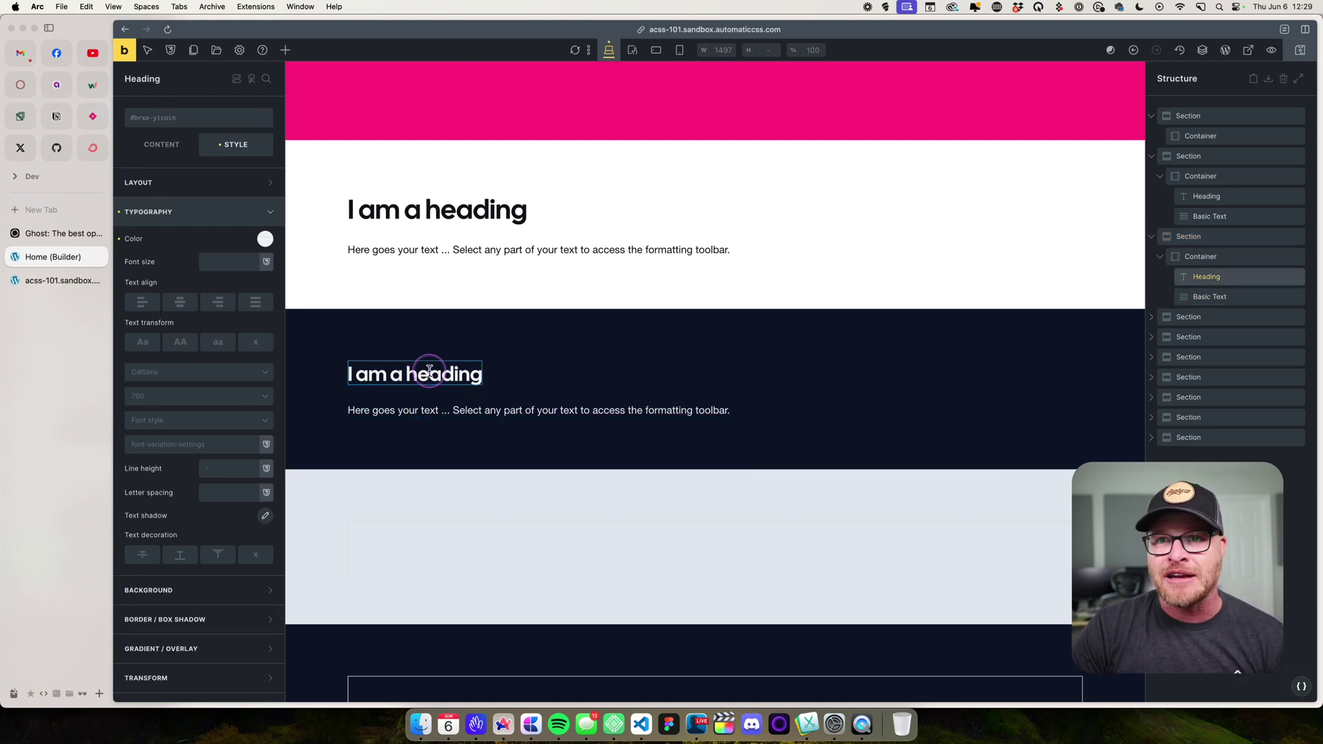
{"action": "left_click", "coordinate": [586, 382]}
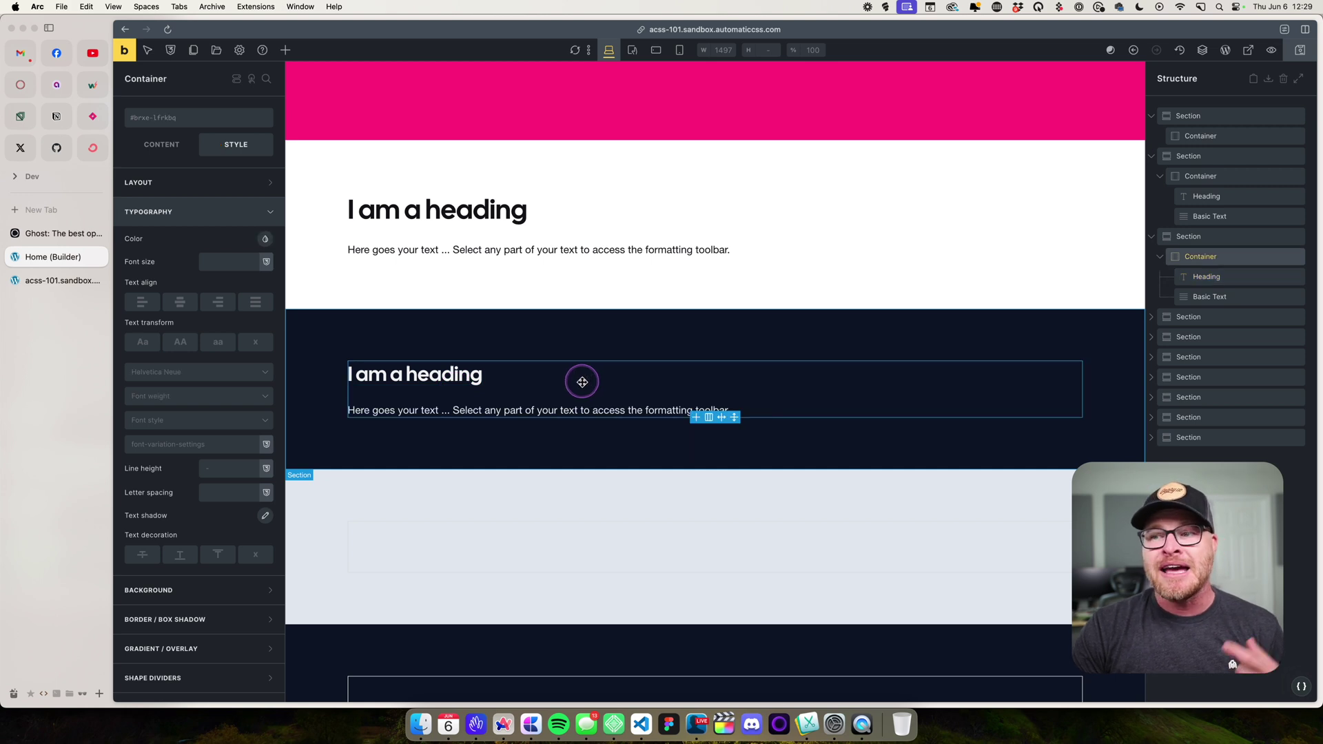
{"action": "left_click", "coordinate": [441, 372]}
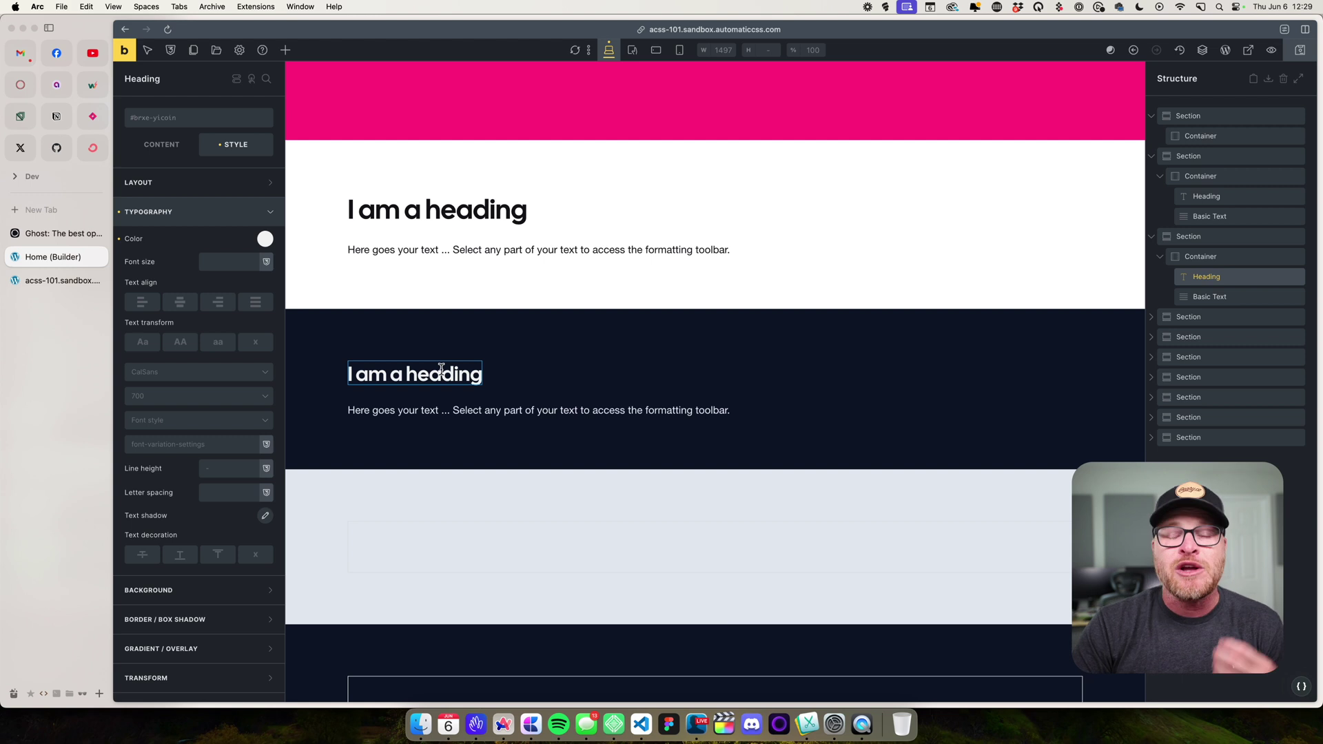
{"action": "left_click", "coordinate": [434, 363]}
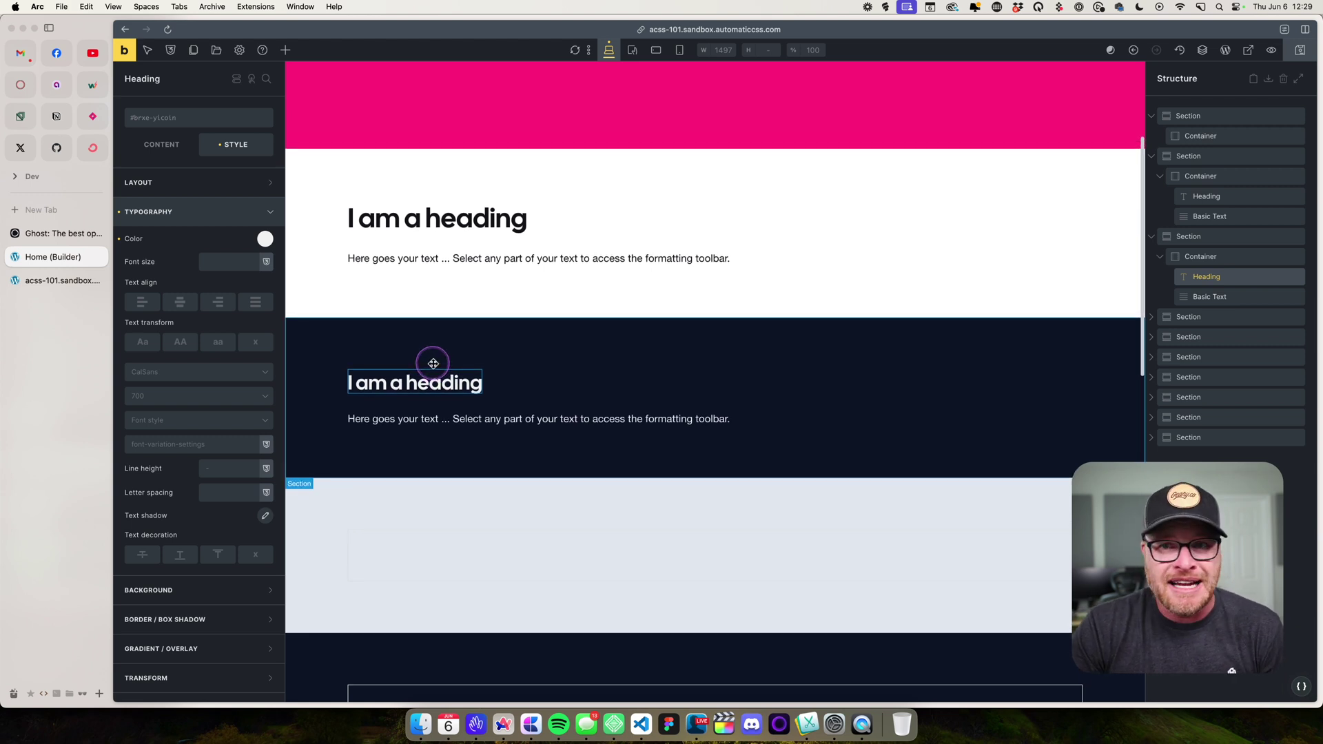
{"action": "left_click", "coordinate": [161, 246]}
{"action": "left_click", "coordinate": [366, 412]}
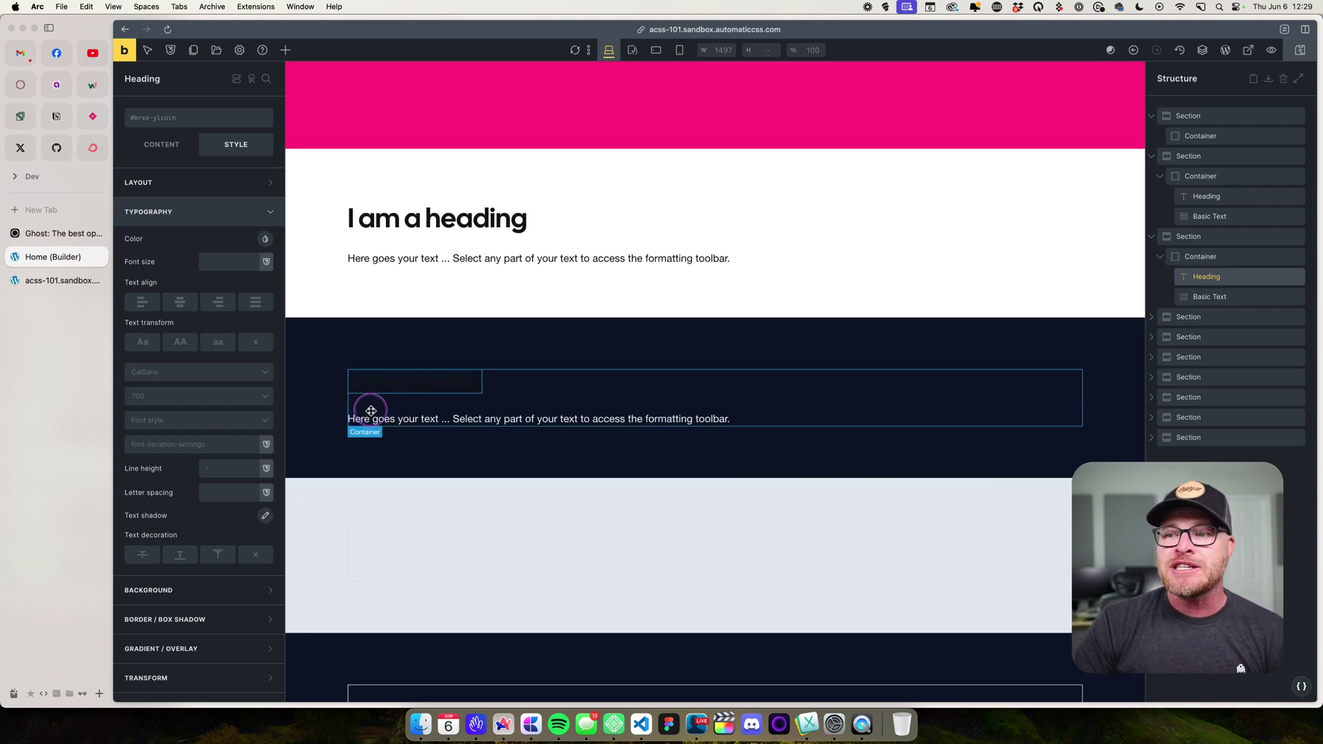
{"action": "left_click", "coordinate": [113, 236]}
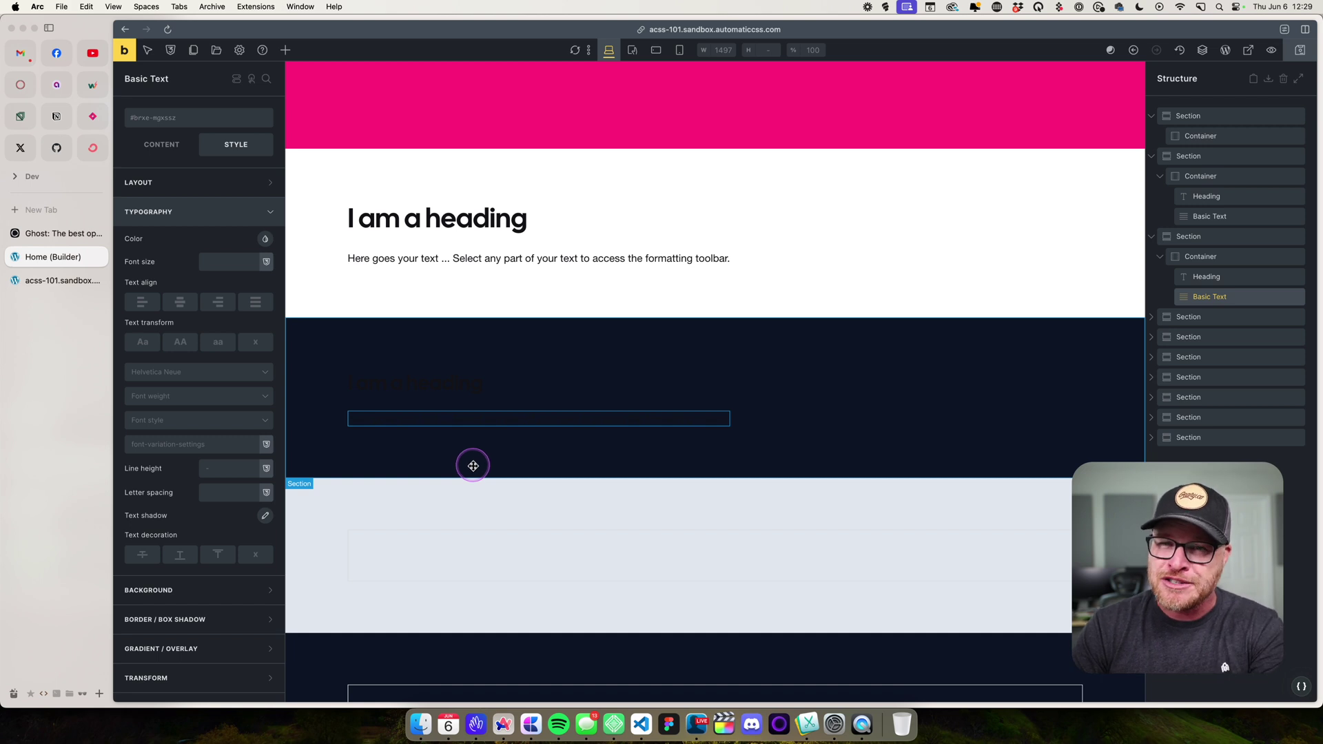
Step: Apply the text--base-ultra-light utility class to the basic text in the dark section
{"action": "left_click", "coordinate": [165, 123]}
{"action": "type", "text": "text"}
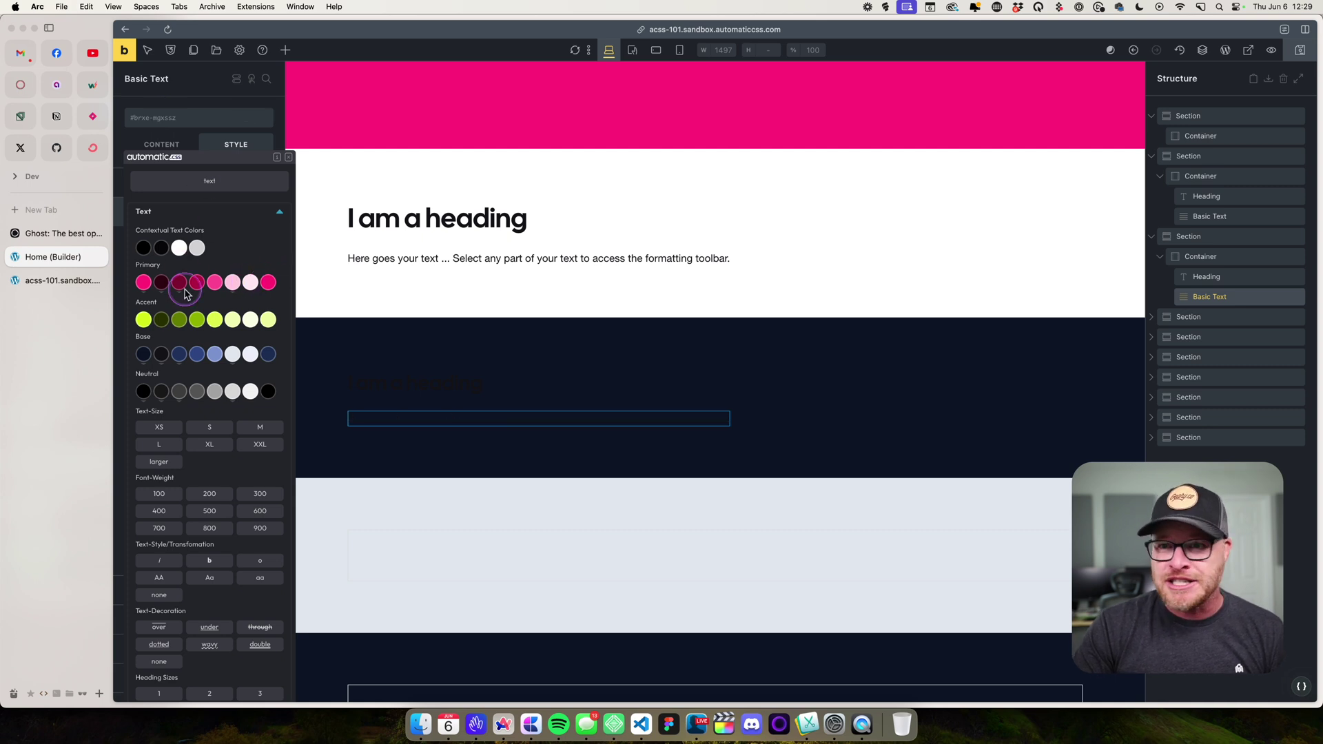
{"action": "left_click", "coordinate": [250, 355]}
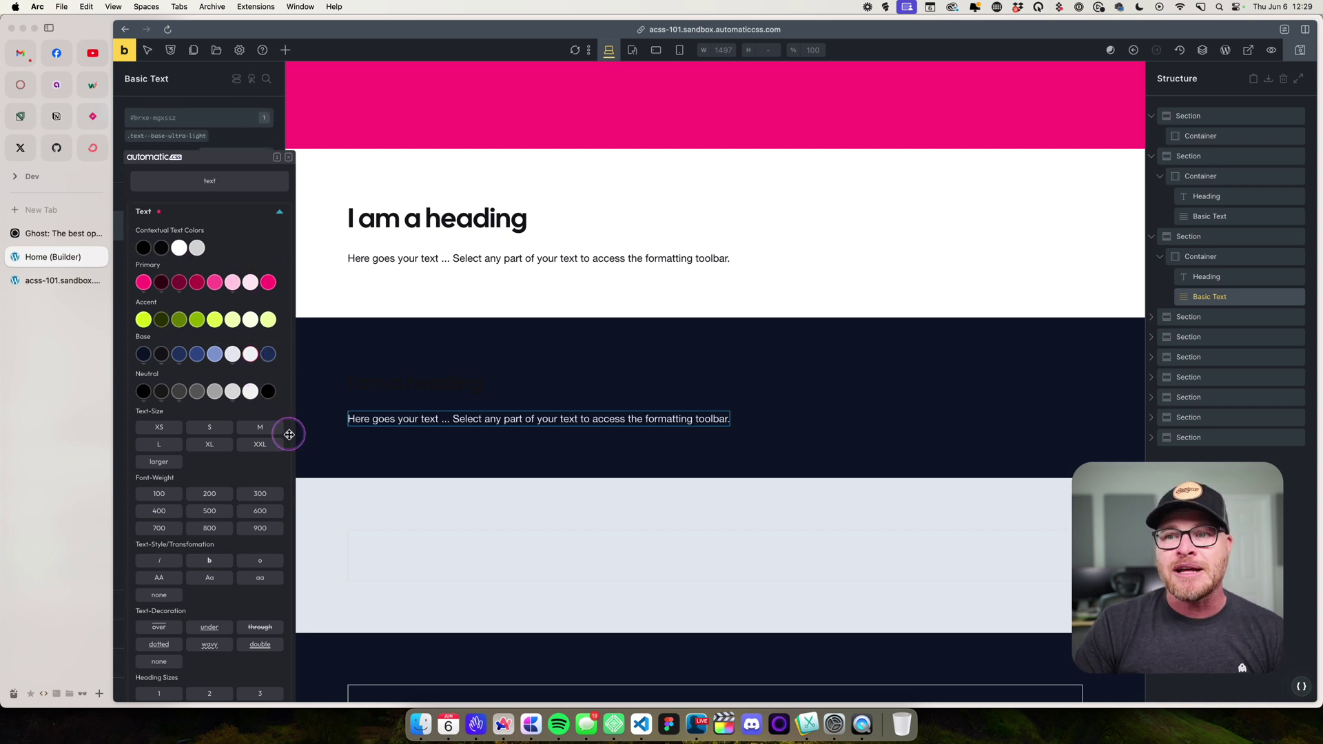
{"action": "left_click", "coordinate": [288, 157]}
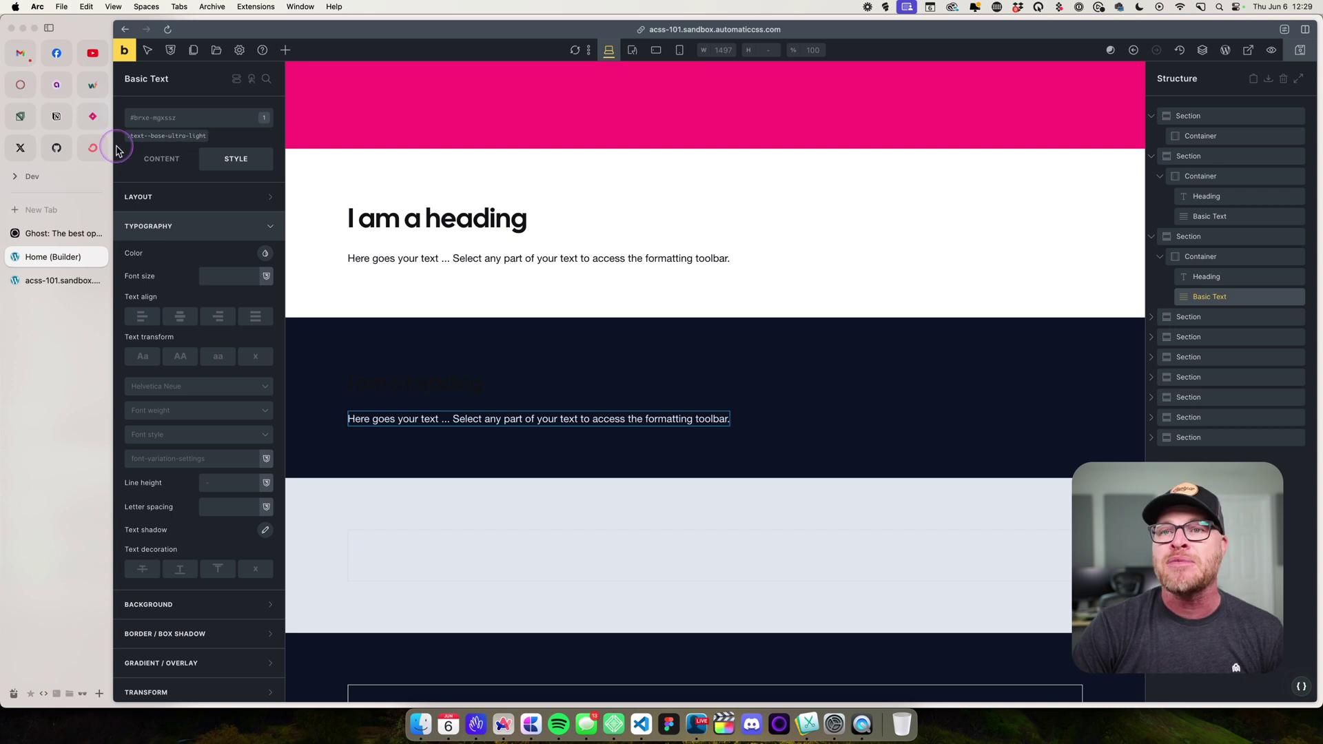
Step: Apply the text--base-ultra-light utility class to the heading in the dark section
{"action": "left_click", "coordinate": [443, 420]}
{"action": "left_click", "coordinate": [446, 384]}
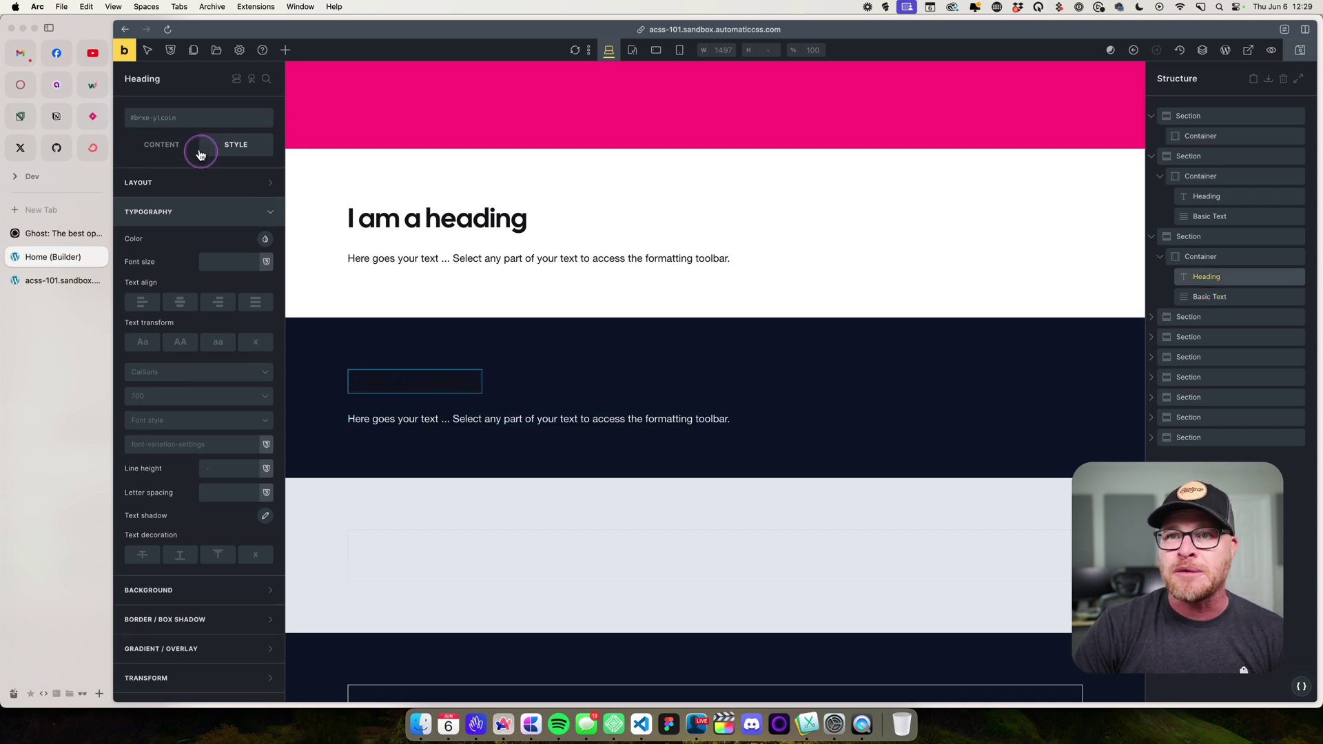
{"action": "right_click", "coordinate": [177, 121]}
{"action": "type", "text": "text"}
{"action": "left_click", "coordinate": [234, 350]}
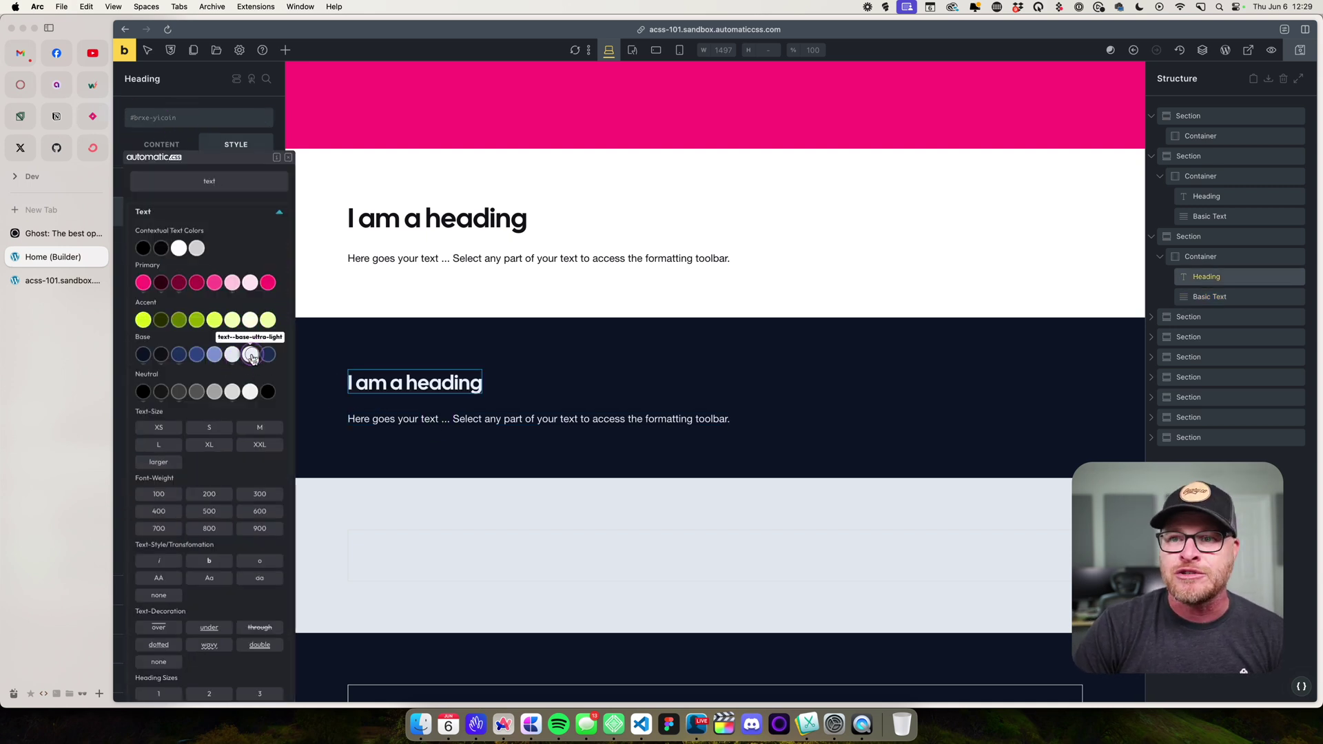
{"action": "left_click", "coordinate": [521, 352]}
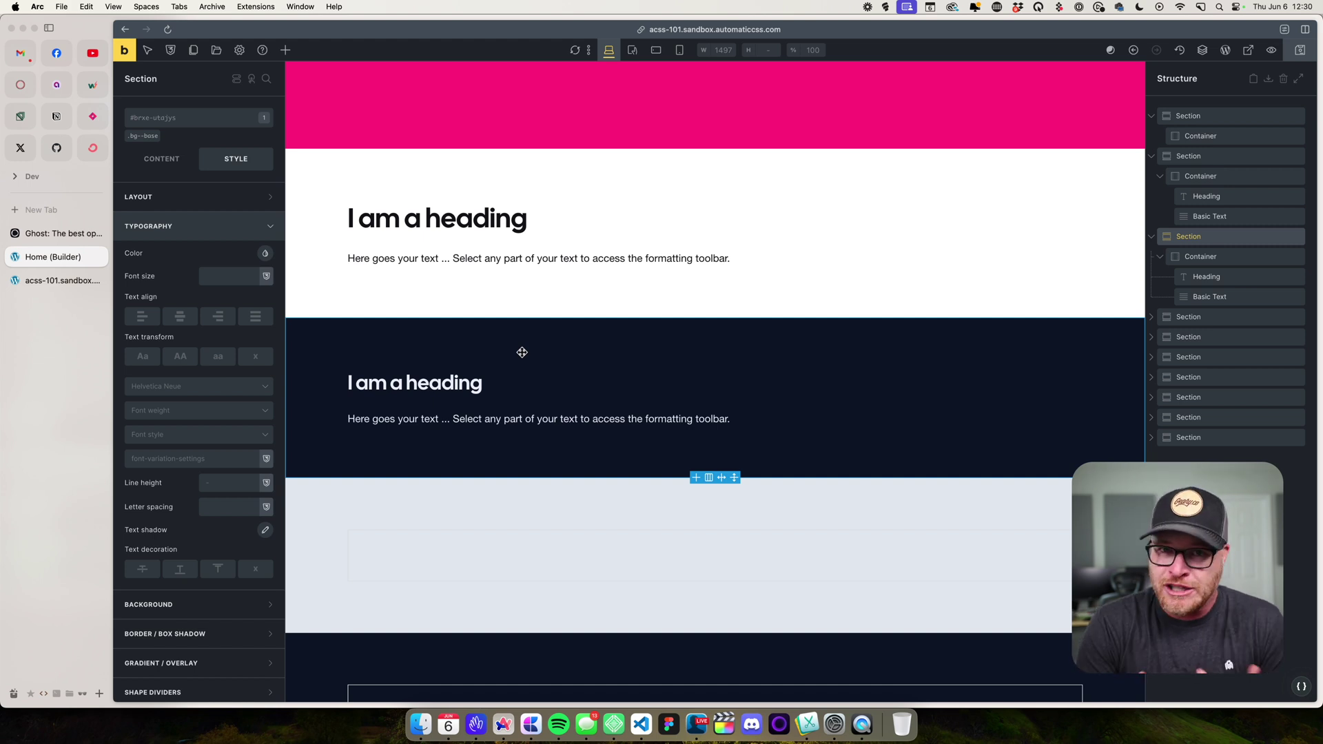
Step: Remove the text--base-ultra-light class from both the basic text and the heading in the dark section
{"action": "left_click", "coordinate": [458, 416]}
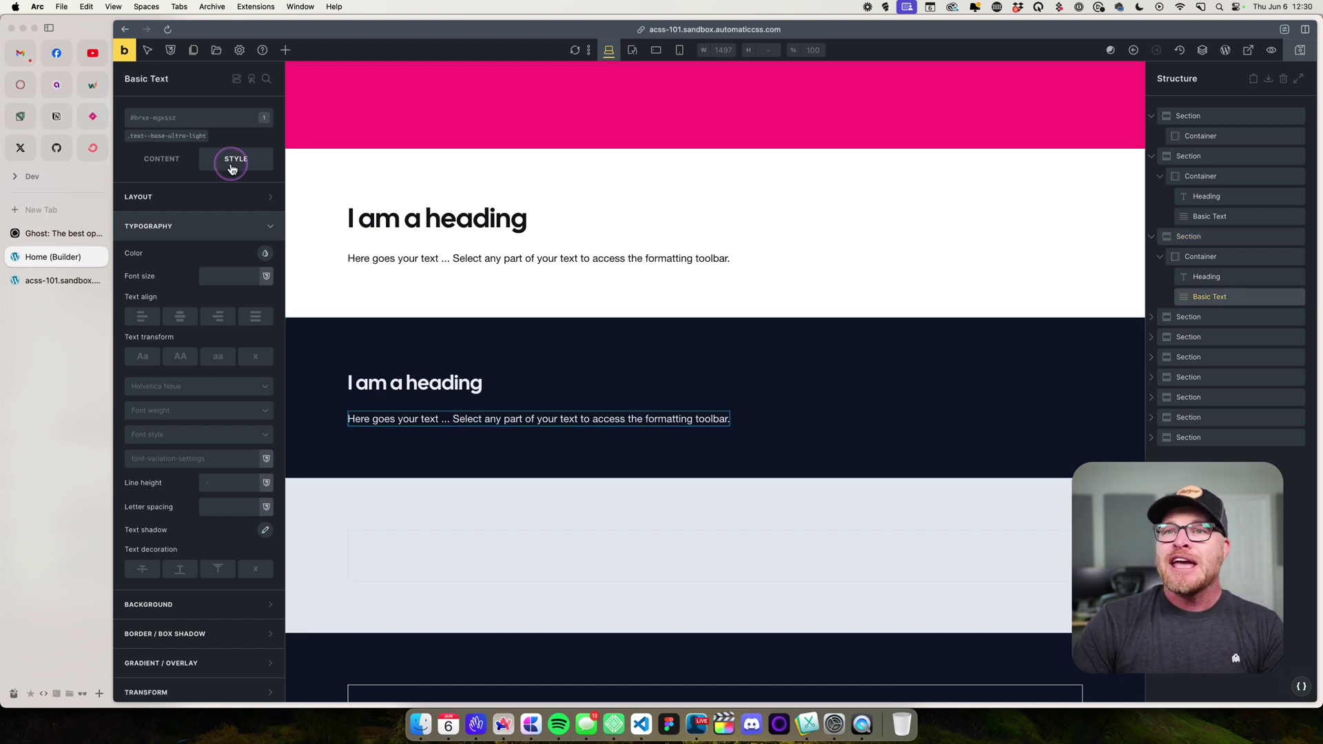
{"action": "left_click", "coordinate": [208, 130]}
{"action": "left_click", "coordinate": [414, 383]}
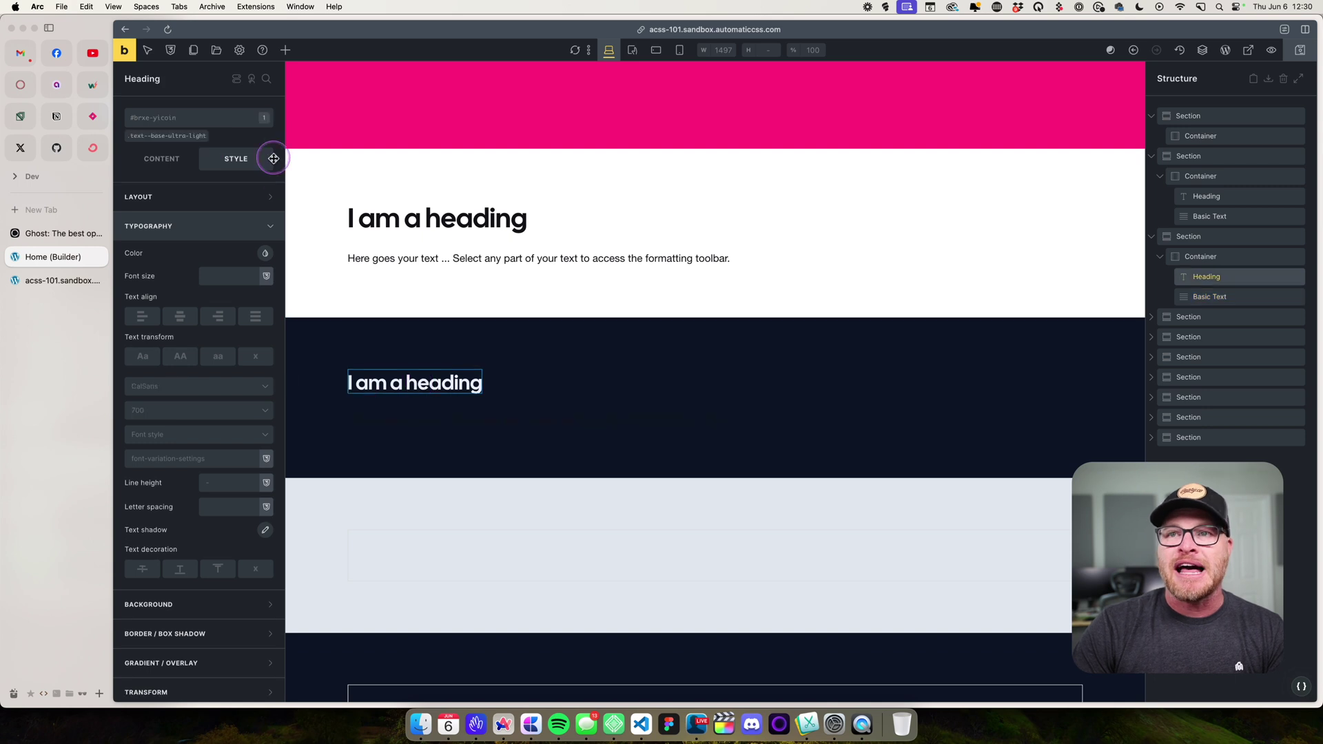
{"action": "left_click", "coordinate": [208, 130]}
Step: Duplicate the dark section's basic text six times
{"action": "left_click", "coordinate": [496, 419]}
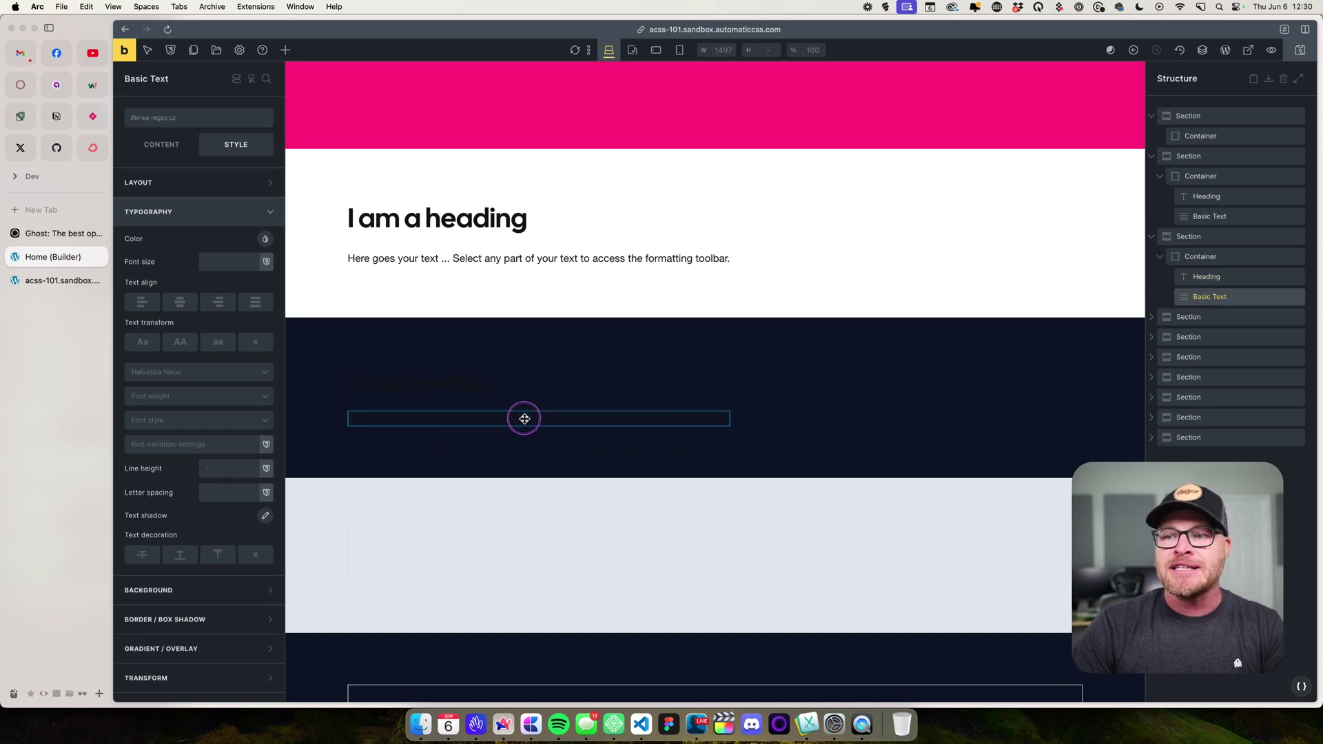
{"action": "key", "text": "super+shift+d"}
{"action": "key", "text": "super+shift+d"}
{"action": "key", "text": "super+shift+d"}
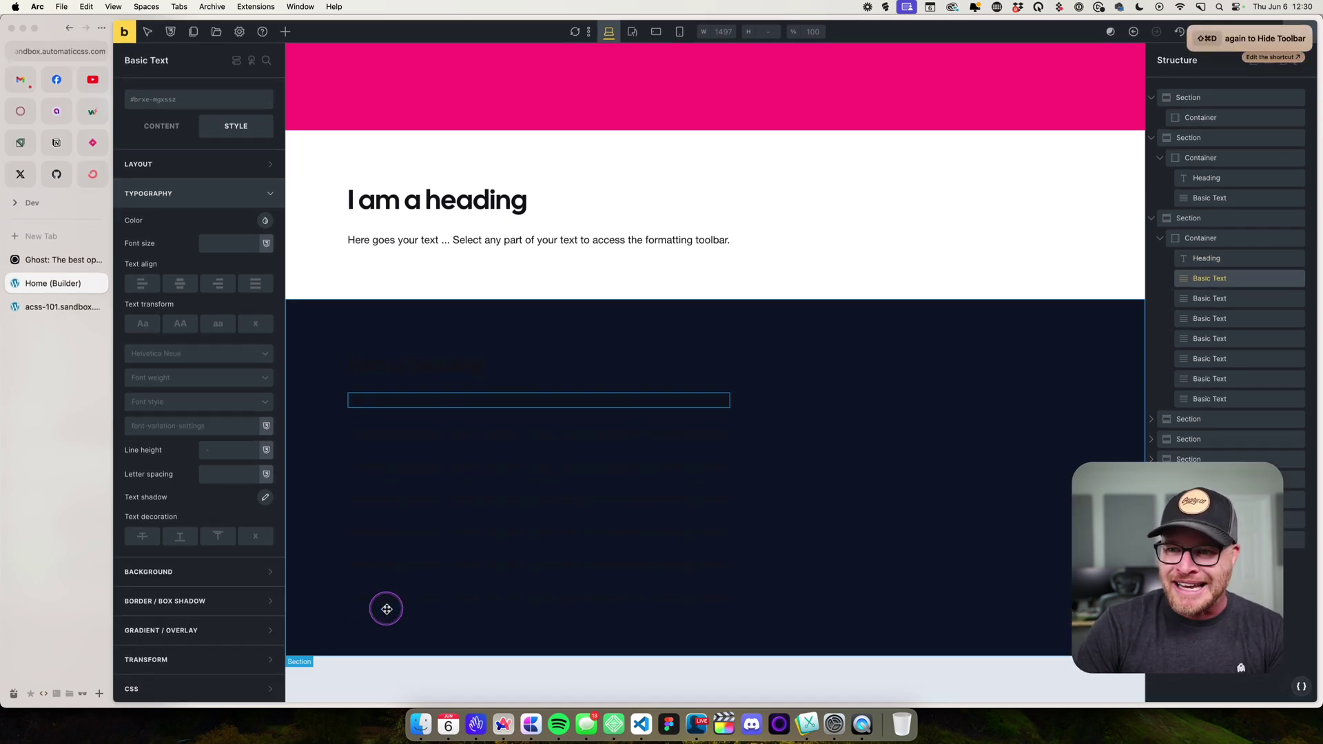
{"action": "left_click", "coordinate": [390, 427]}
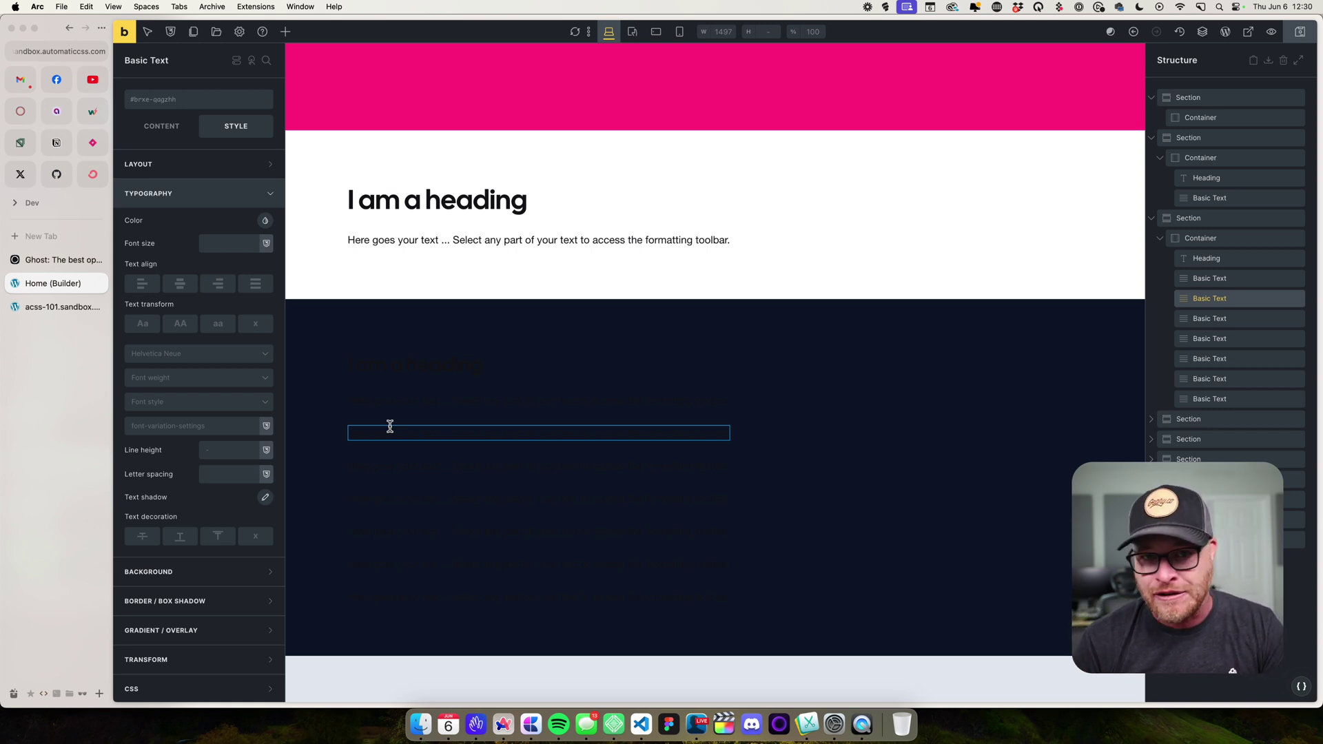
Step: Apply the text--base-ultra-light utility class to the dark section itself instead of its individual elements
{"action": "left_click", "coordinate": [446, 326]}
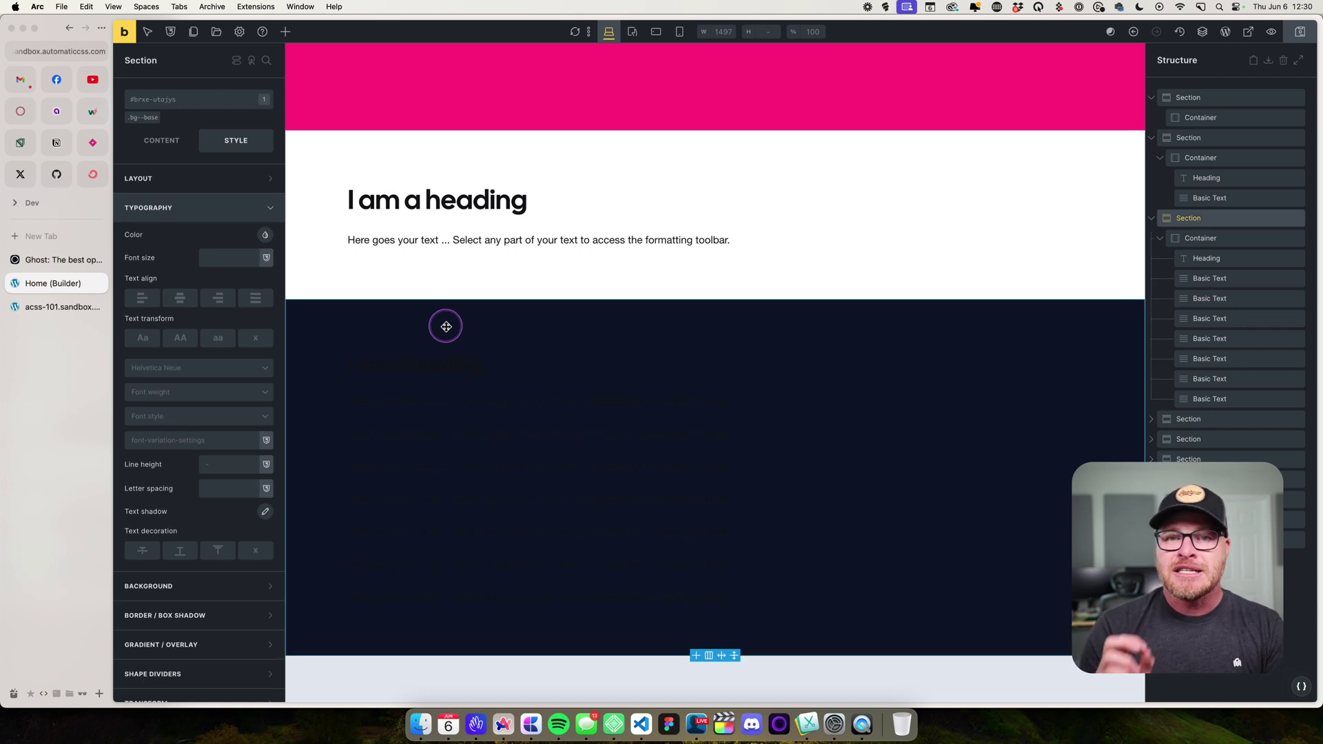
{"action": "left_click", "coordinate": [163, 141]}
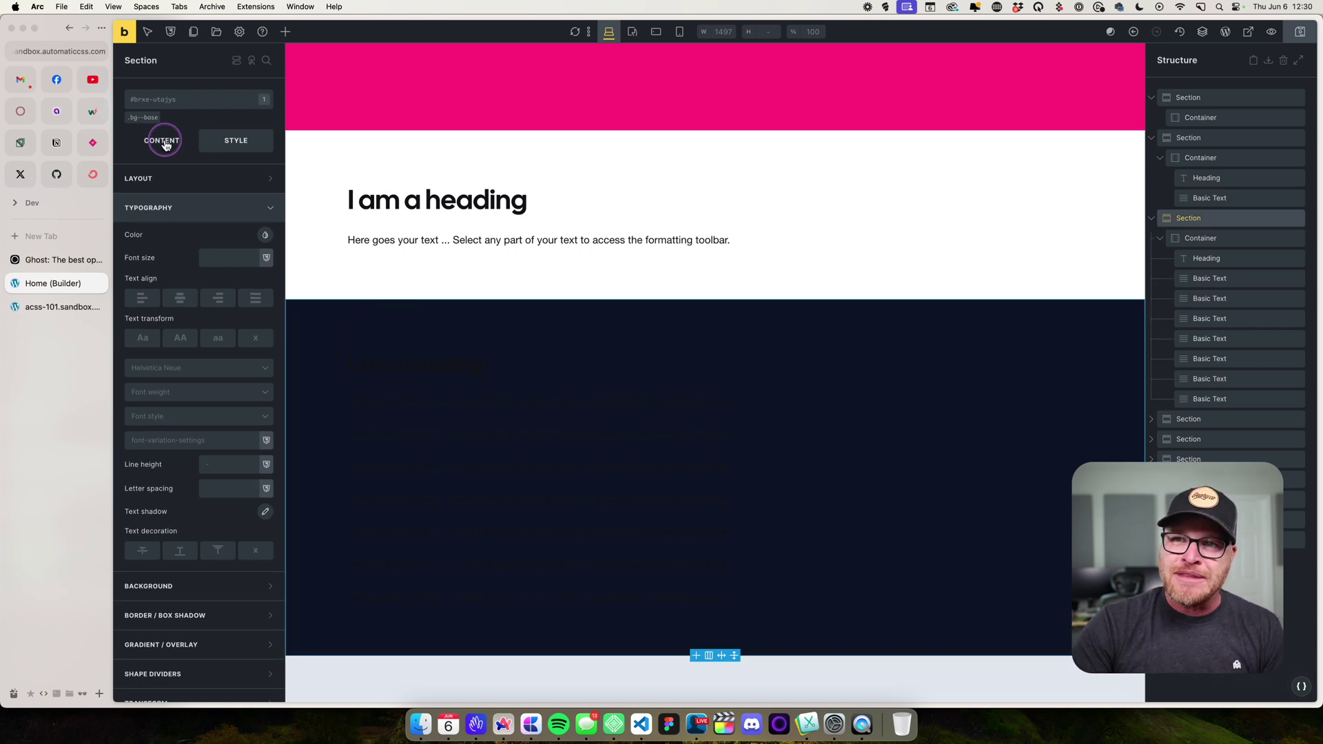
{"action": "left_click", "coordinate": [144, 119]}
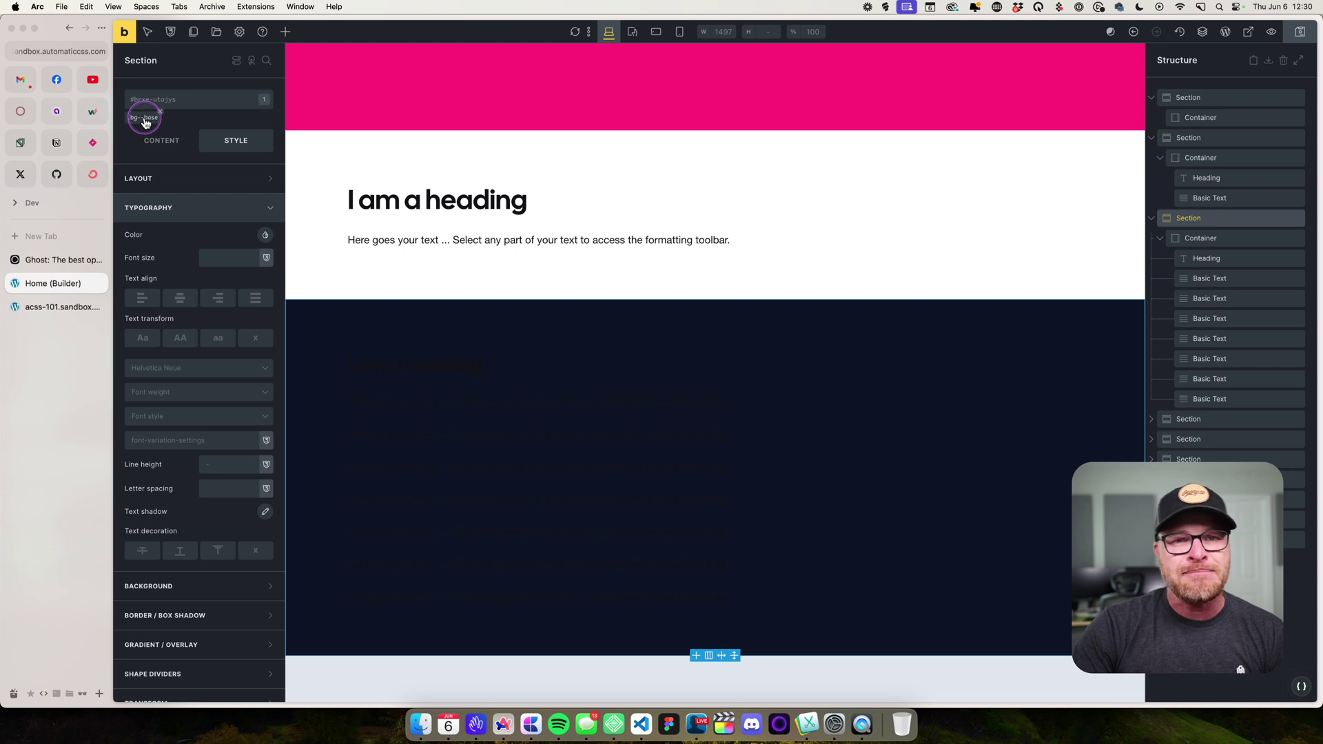
{"action": "right_click", "coordinate": [172, 102]}
{"action": "type", "text": "te"}
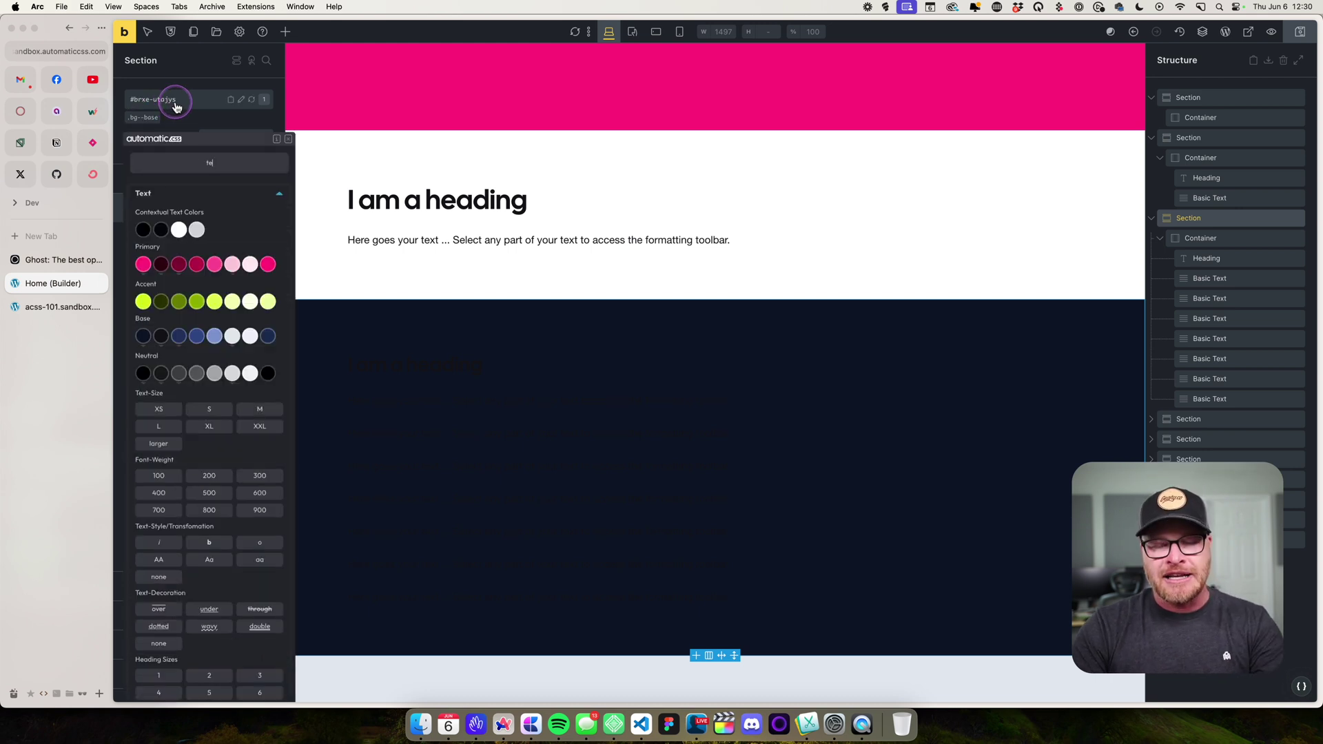
{"action": "type", "text": "xt"}
{"action": "left_click", "coordinate": [250, 337]}
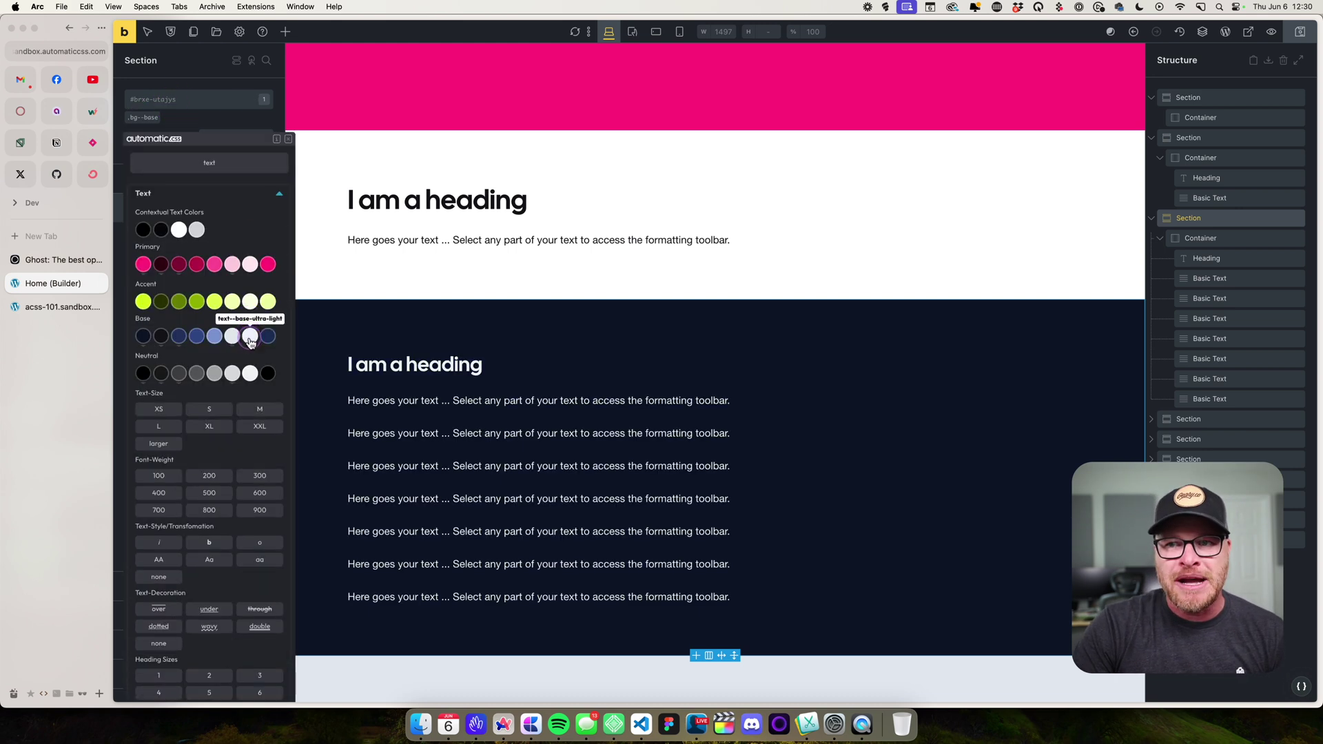
{"action": "left_click", "coordinate": [911, 459]}
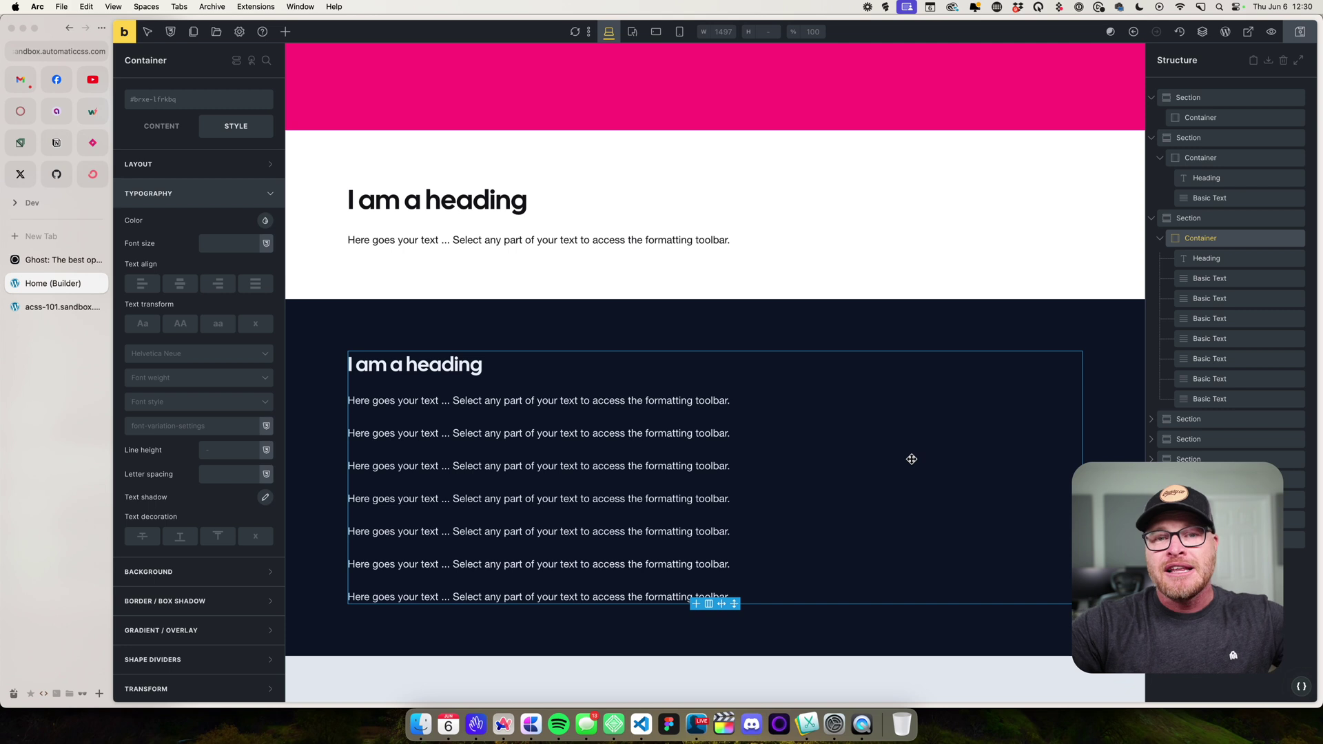
Step: Remove the text--base-ultra-light and bg--base classes from the section holding the seven basic texts
{"action": "left_click", "coordinate": [483, 327]}
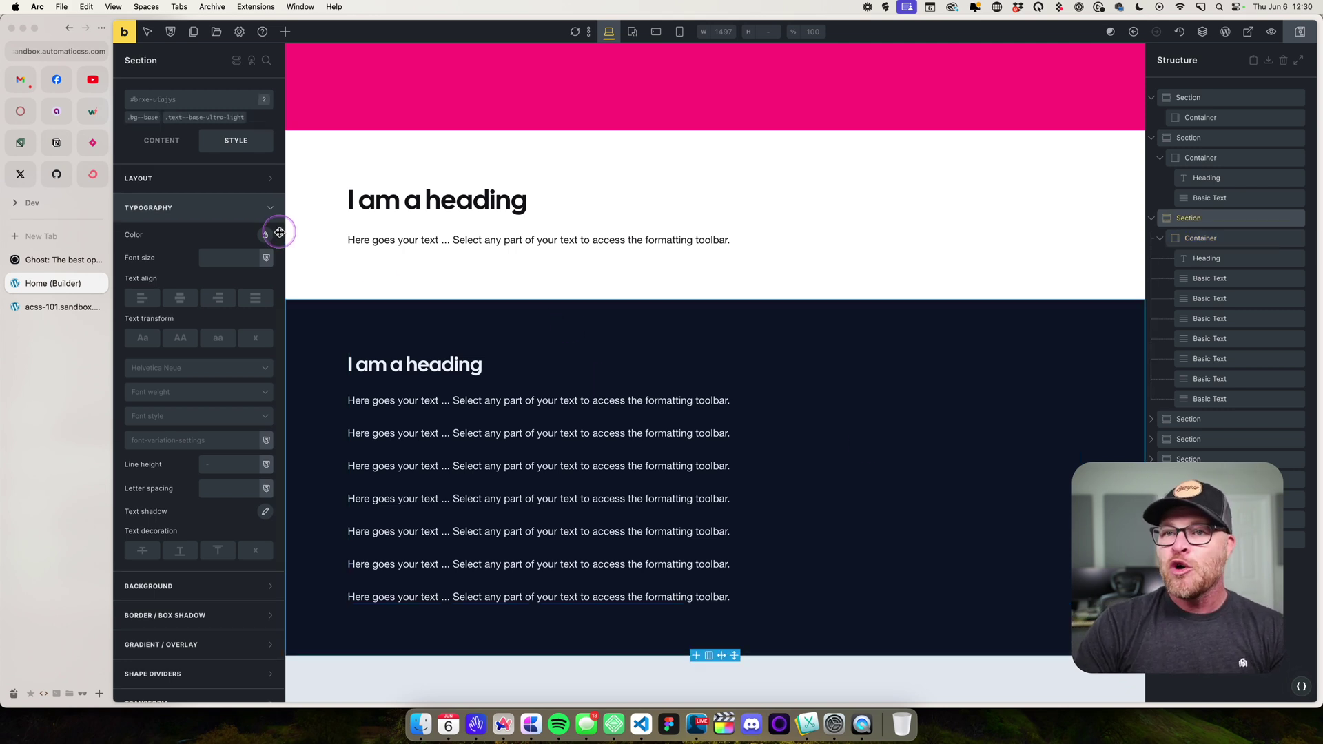
{"action": "left_click", "coordinate": [235, 116]}
{"action": "left_click", "coordinate": [148, 113]}
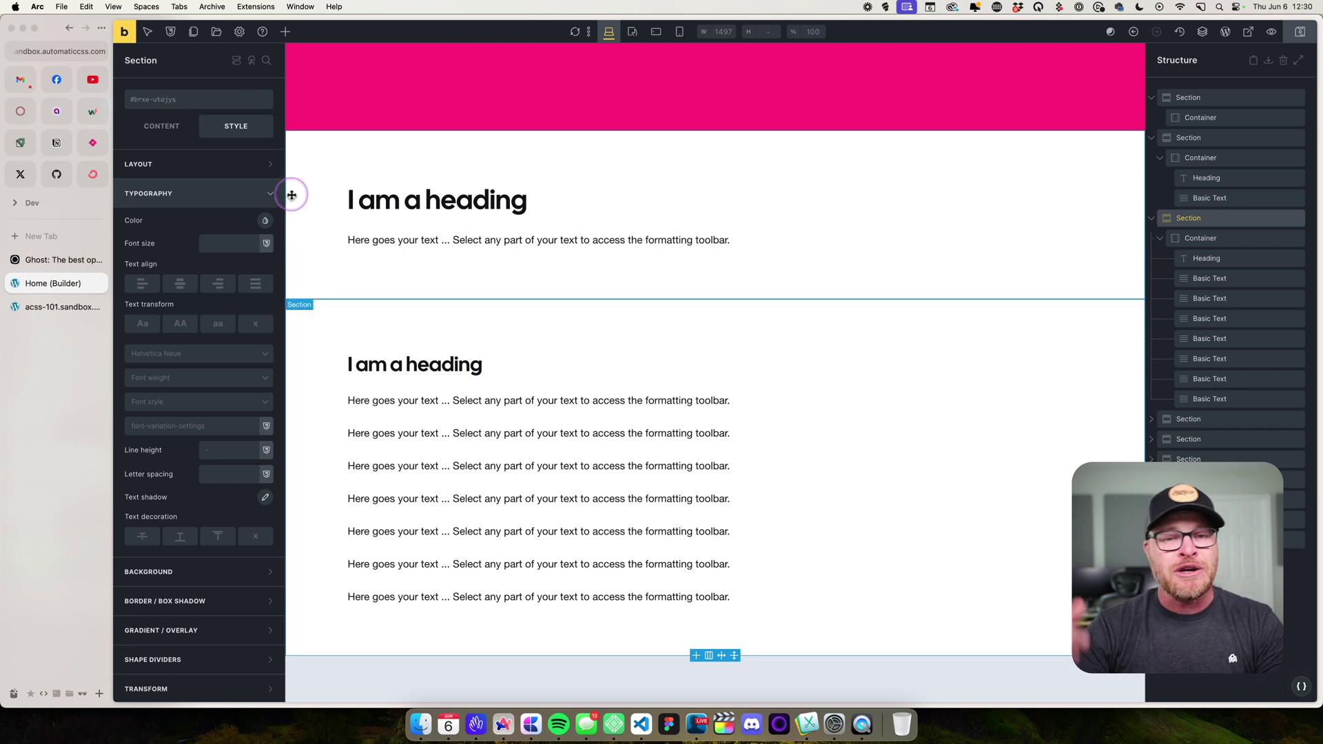
Step: Give the section with the seven basic texts the bg--base background class and the text--base-ultra-light text class
{"action": "left_click", "coordinate": [169, 104]}
{"action": "left_click", "coordinate": [142, 336]}
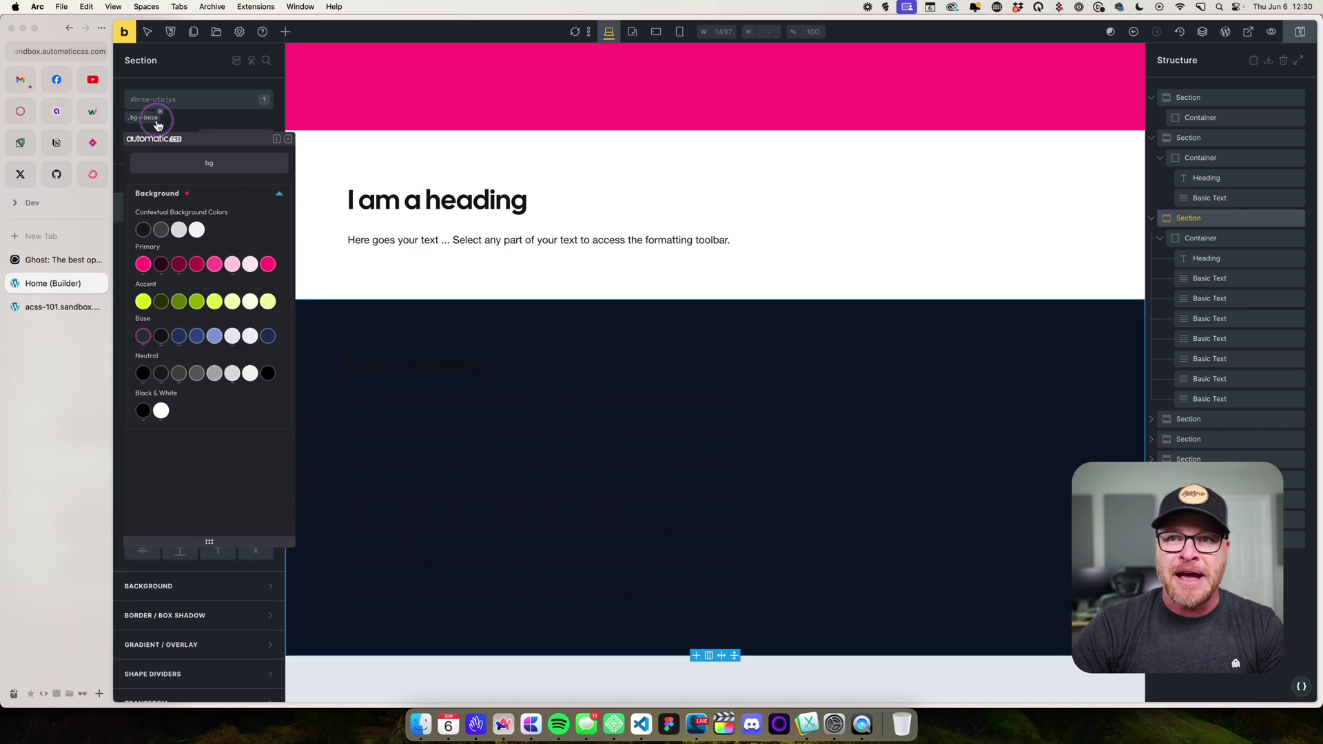
{"action": "double_click", "coordinate": [202, 164]}
{"action": "type", "text": "text"}
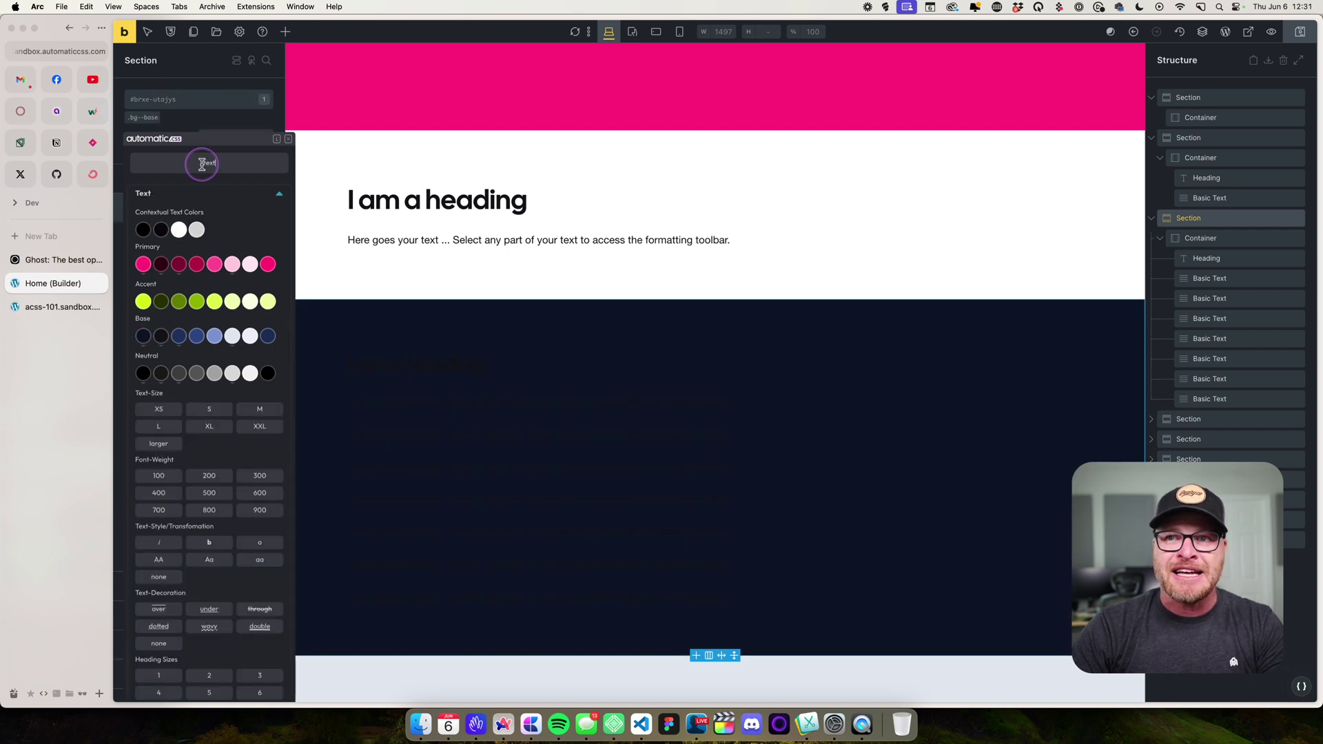
{"action": "left_click", "coordinate": [232, 336]}
{"action": "left_click", "coordinate": [491, 325]}
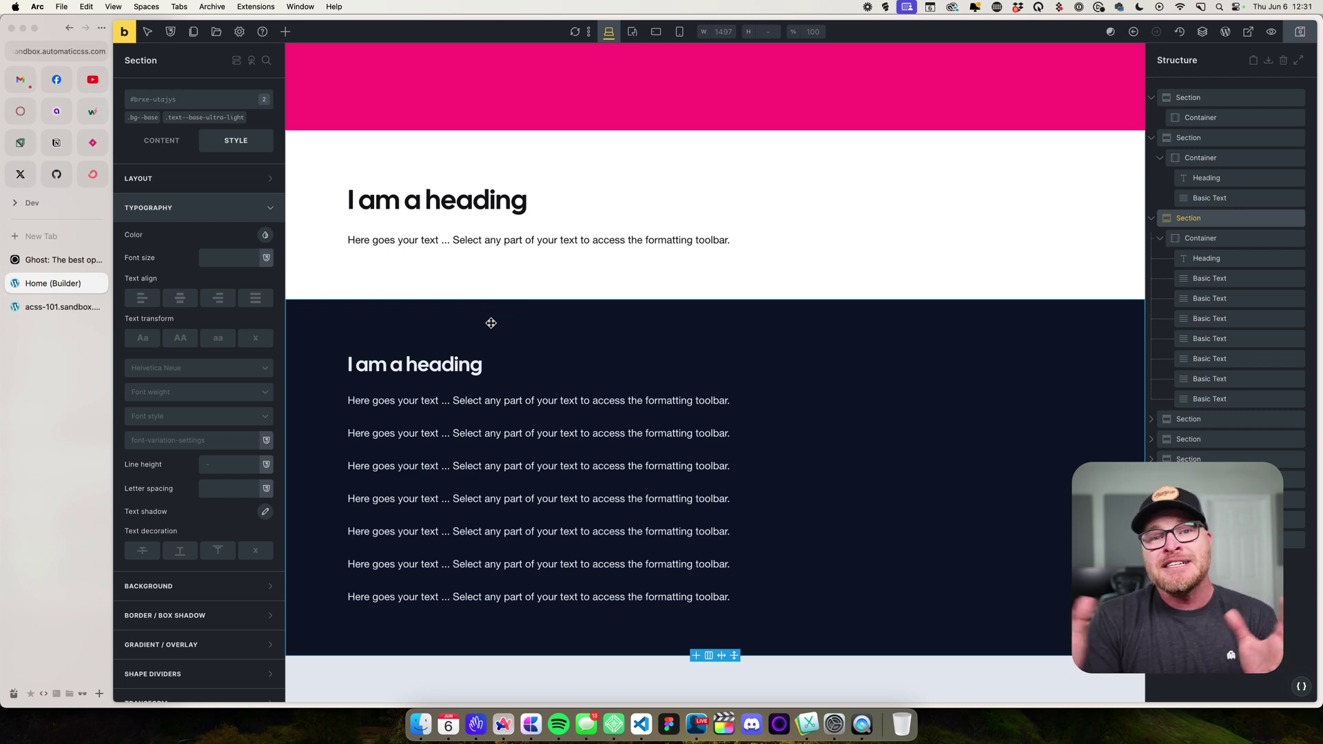
Step: Override the first basic text in the dark section with the Automatic.css primary text color class
{"action": "left_click", "coordinate": [508, 400]}
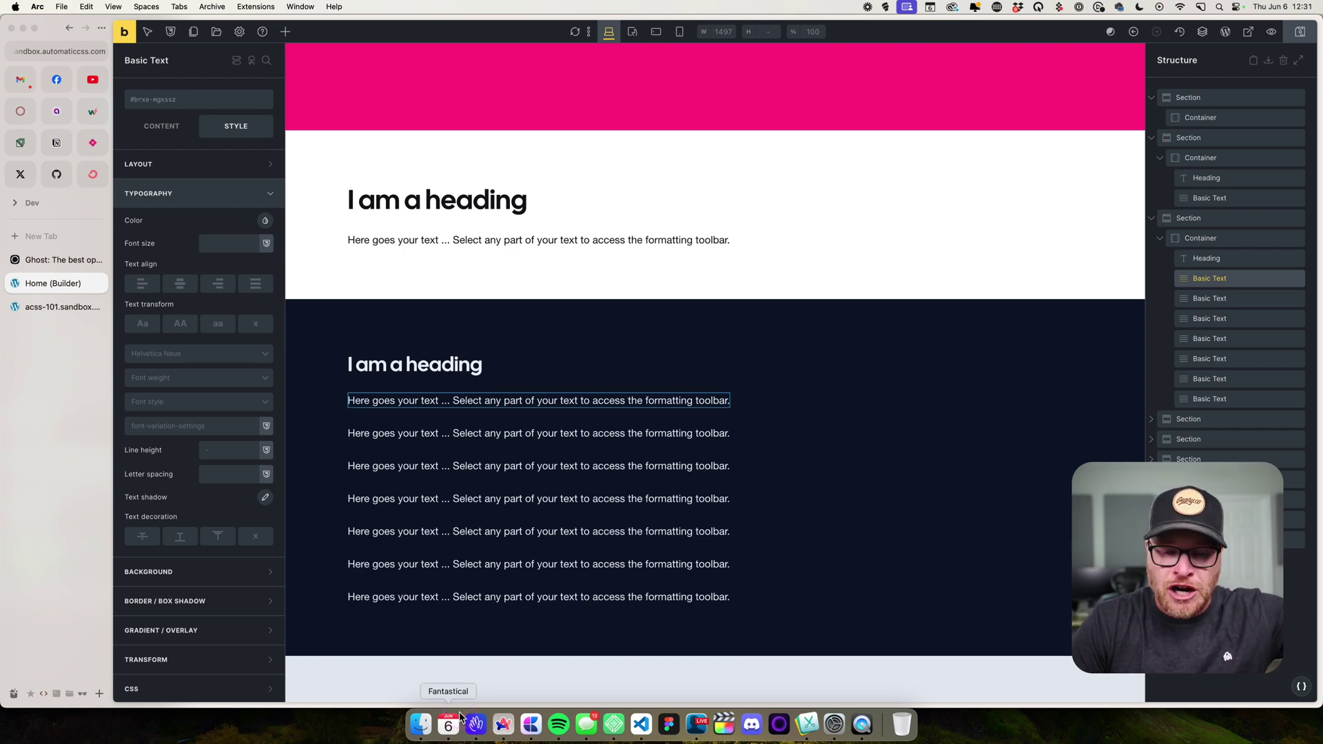
{"action": "right_click", "coordinate": [186, 104]}
{"action": "type", "text": "text"}
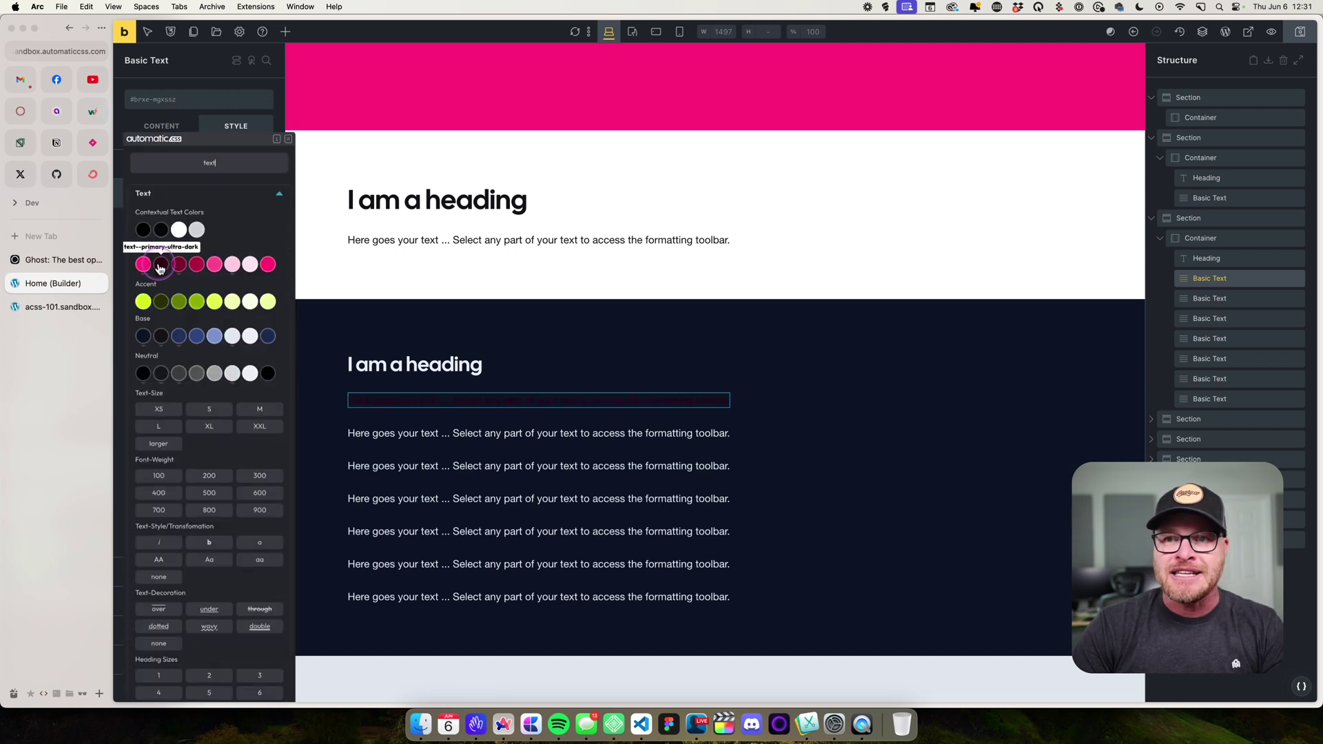
{"action": "left_click", "coordinate": [143, 263]}
{"action": "left_click", "coordinate": [961, 531]}
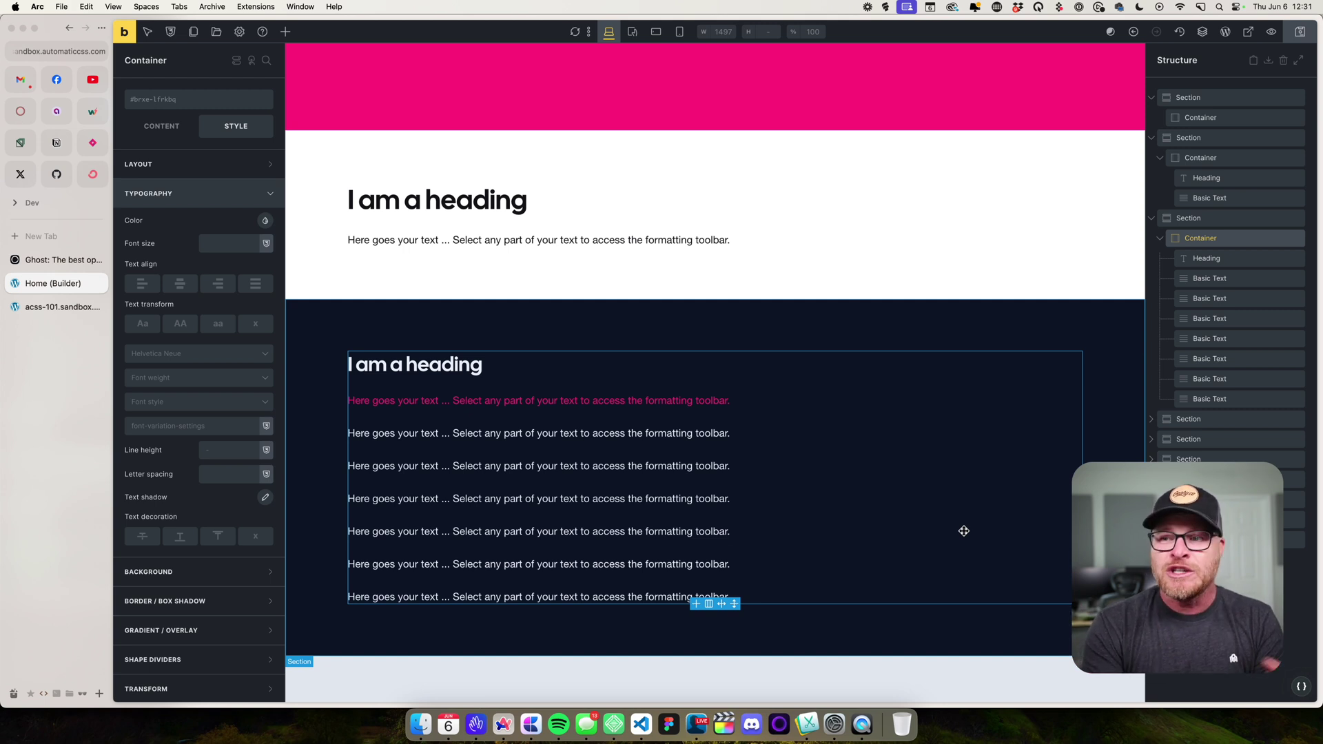
{"action": "left_click", "coordinate": [489, 384]}
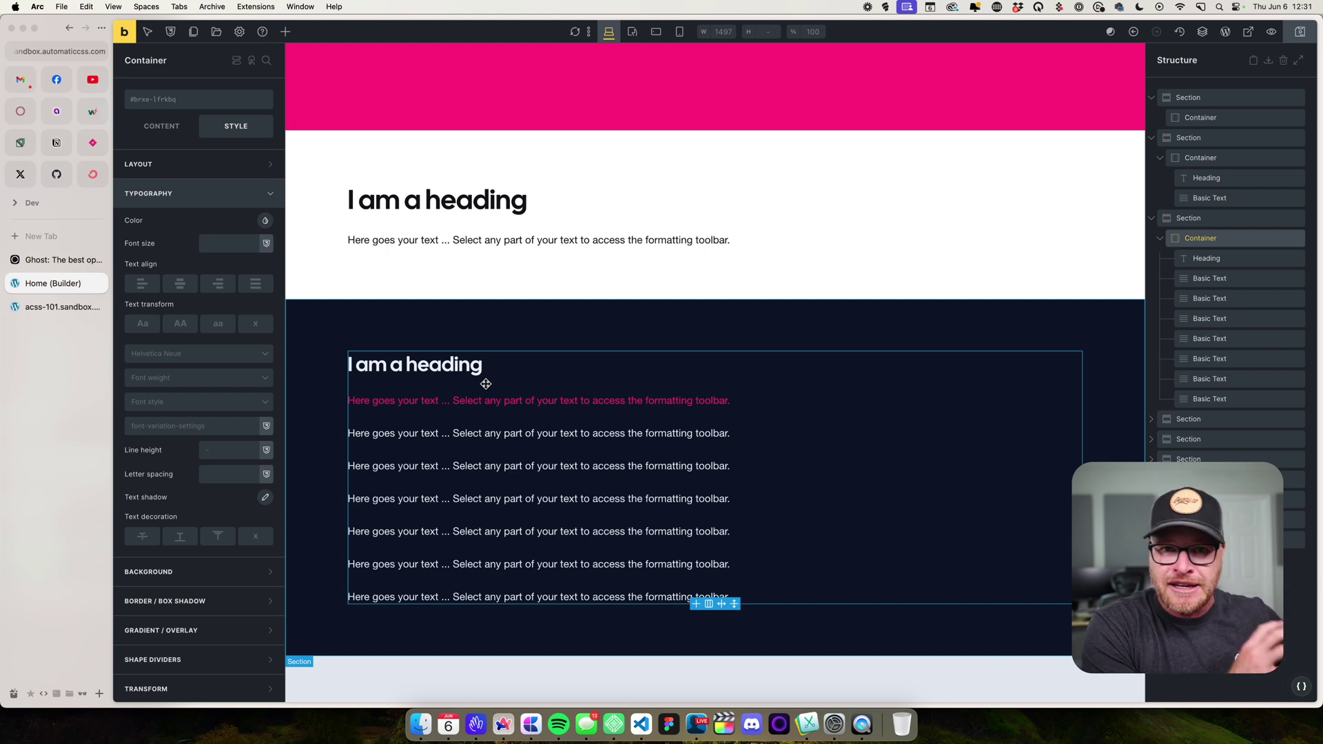
{"action": "left_click", "coordinate": [499, 388]}
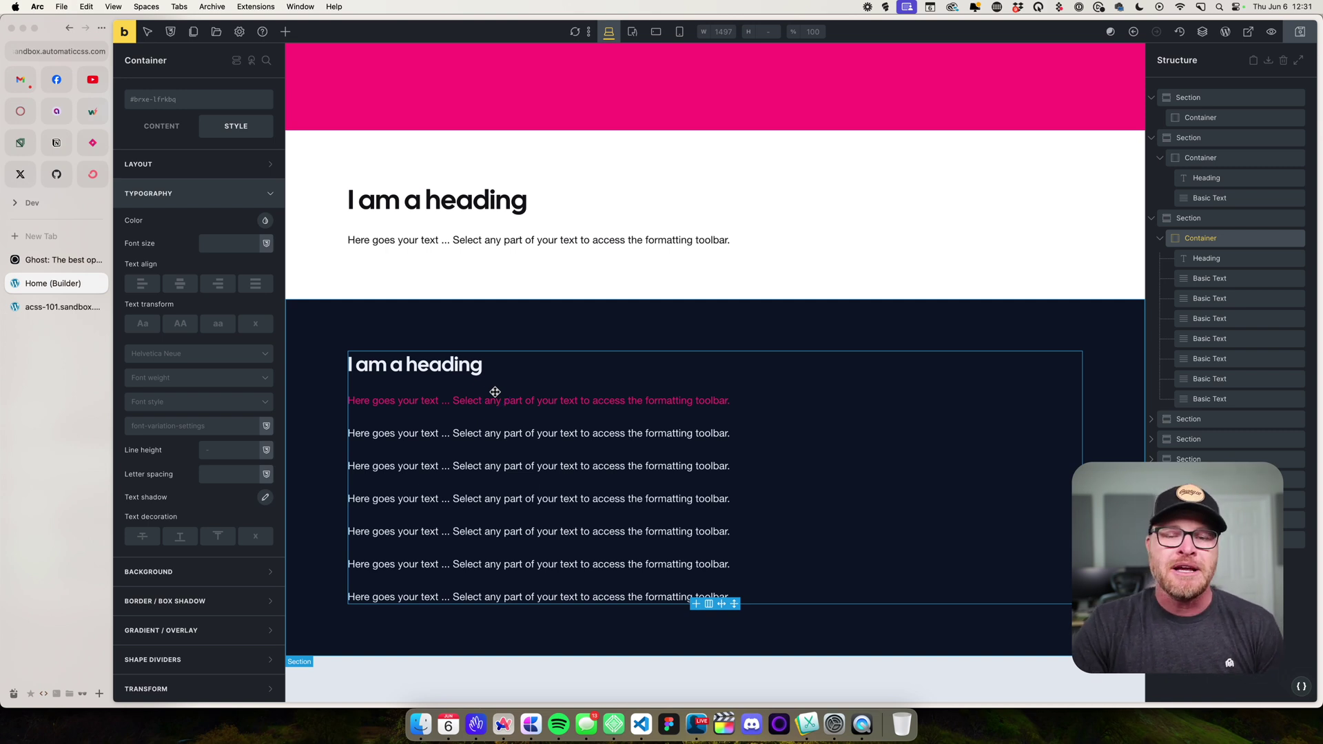
{"action": "left_click", "coordinate": [468, 340]}
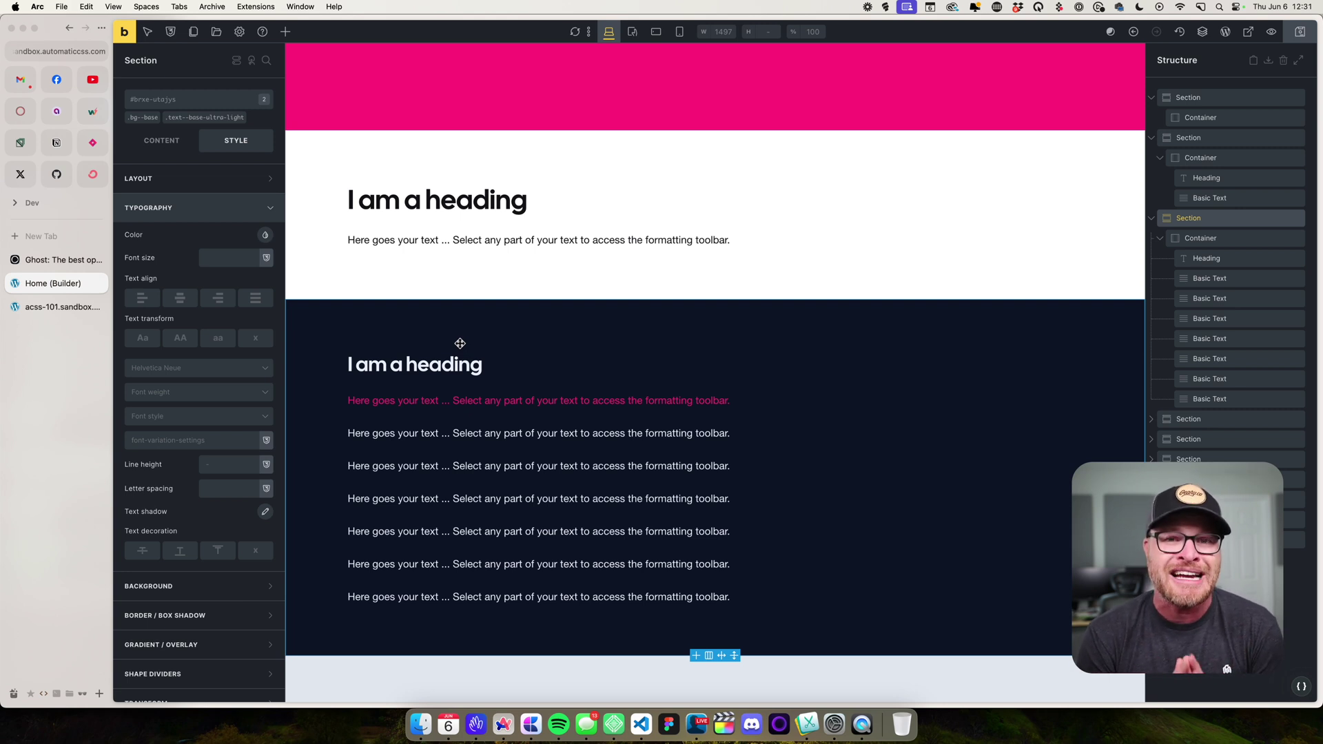
Step: Replace the section--xl class on the page's first section with a new class named hero
{"action": "scroll", "coordinate": [331, 324], "scroll_direction": "up", "scroll_amount": 5}
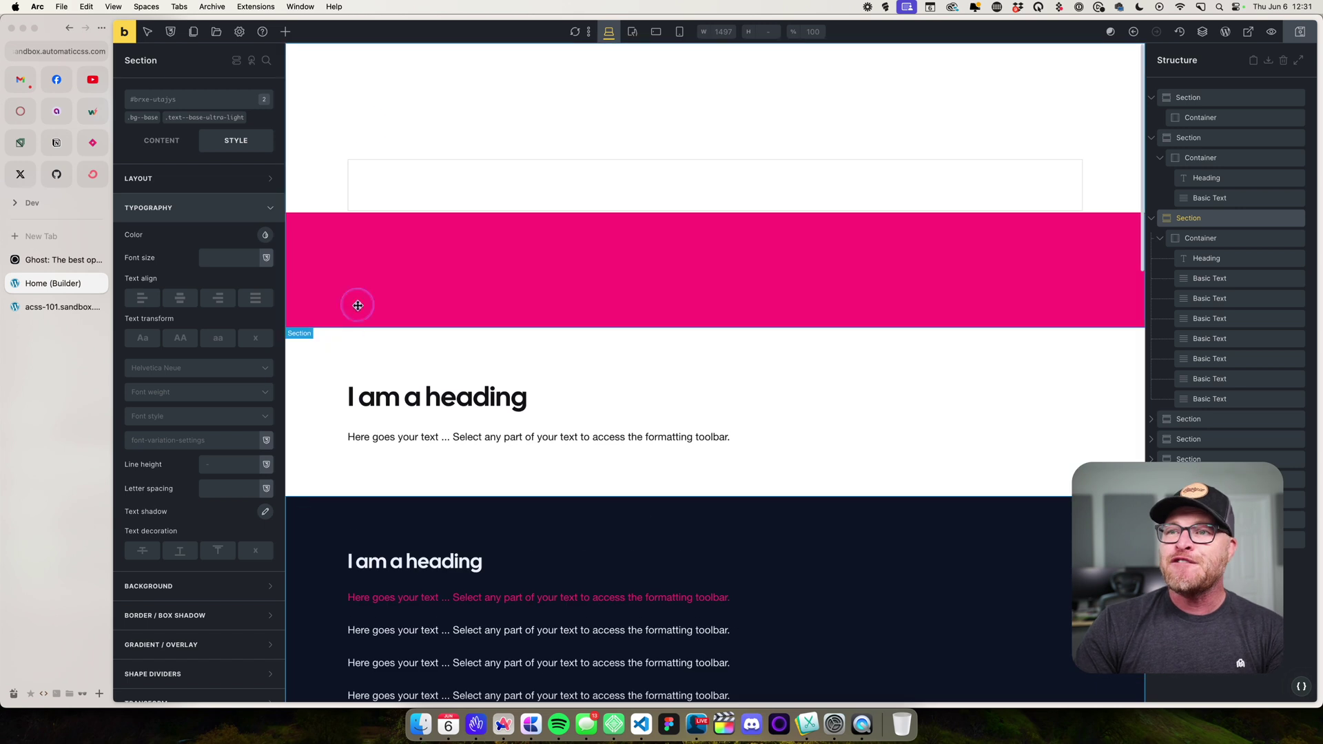
{"action": "left_click", "coordinate": [364, 112]}
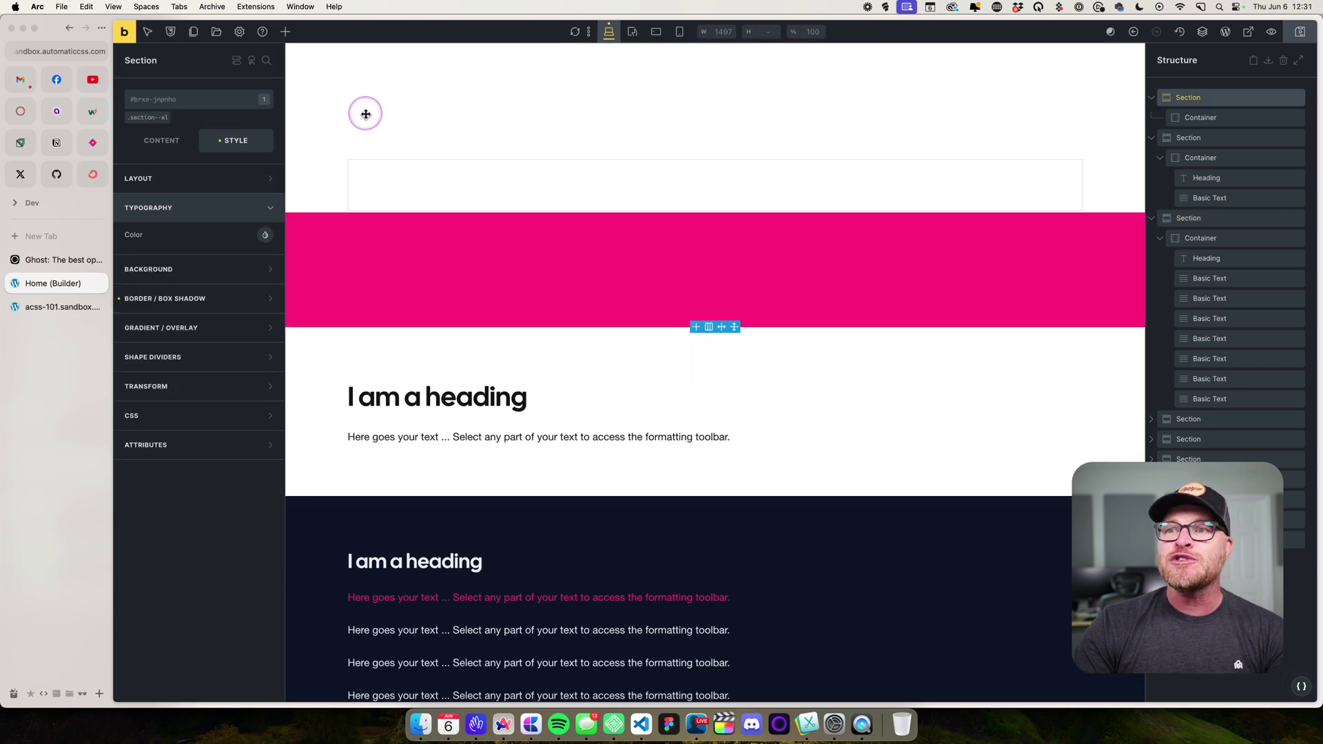
{"action": "left_click", "coordinate": [171, 114]}
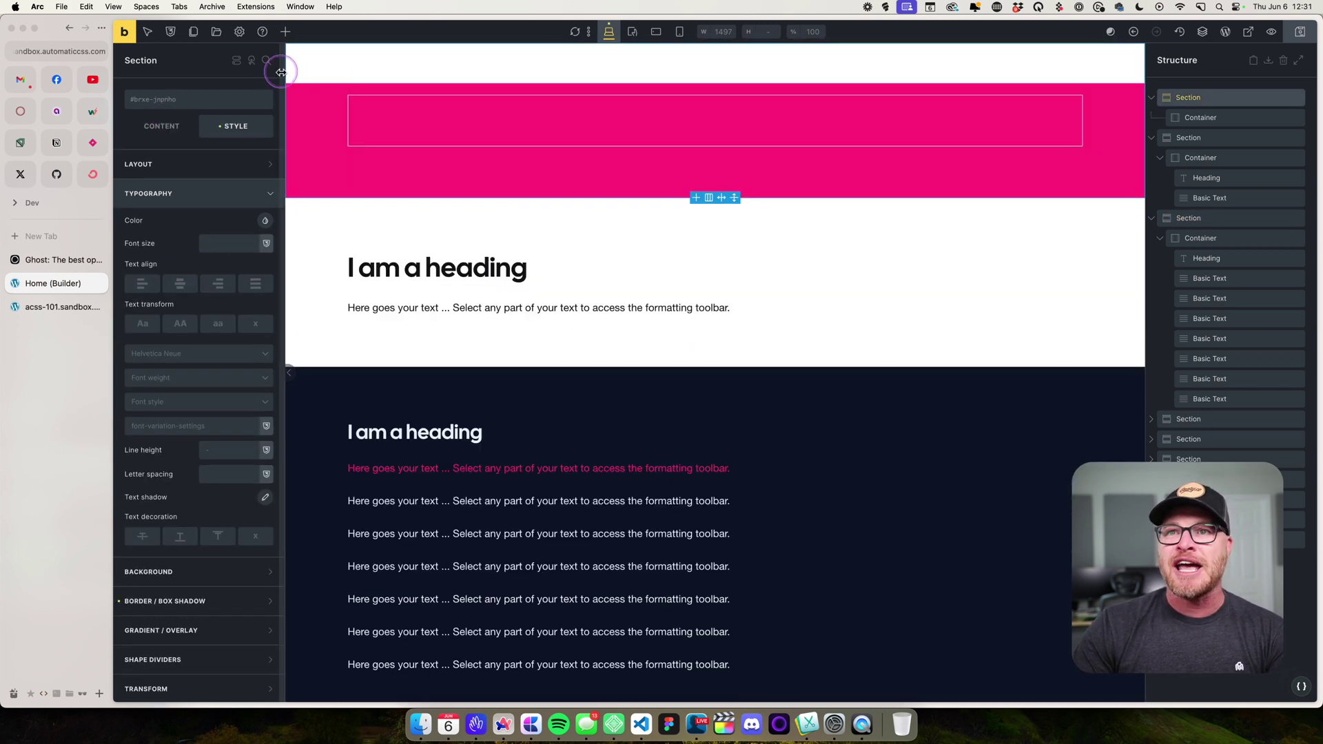
{"action": "left_click", "coordinate": [179, 104]}
{"action": "type", "text": "hero"}
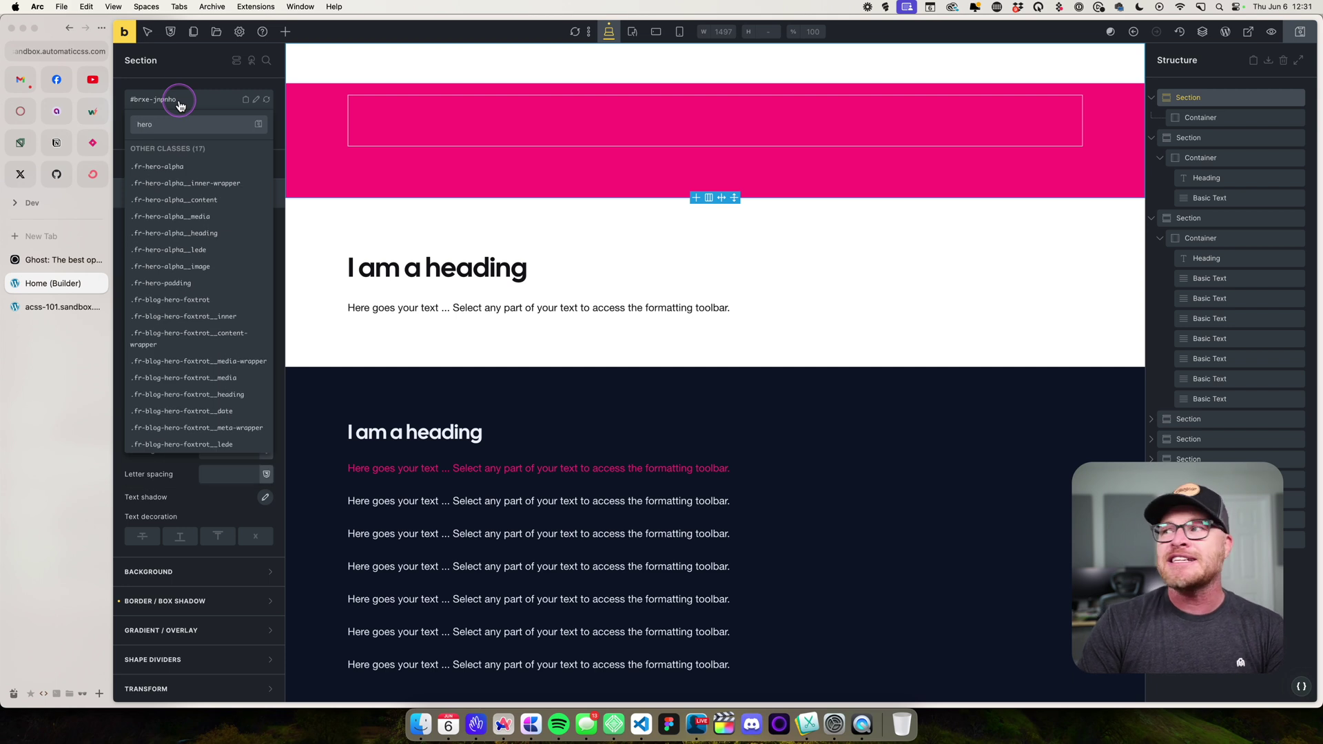
{"action": "key", "text": "Return"}
Step: Rename the first section's container as Inner
{"action": "double_click", "coordinate": [1201, 117]}
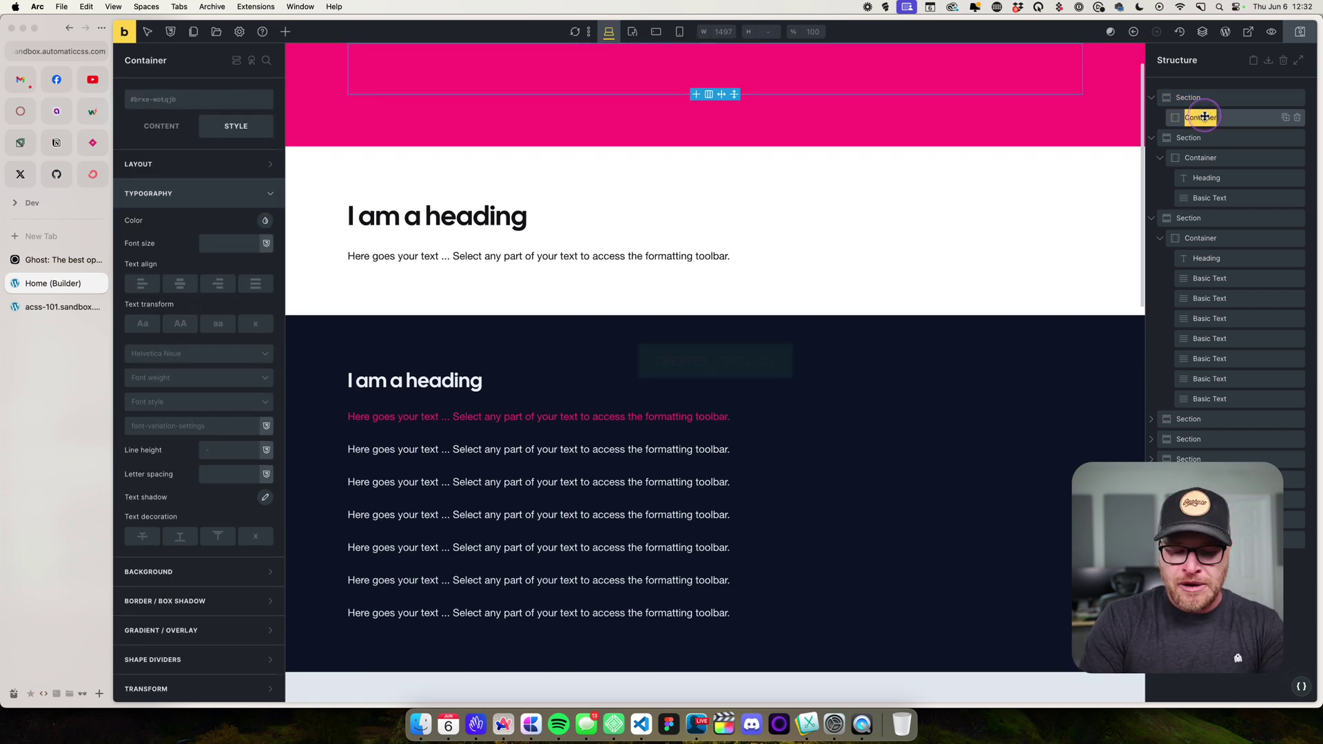
{"action": "type", "text": "Inner"}
Step: Clear the ID-level border / box shadow styling from the hero section
{"action": "left_click", "coordinate": [1196, 98]}
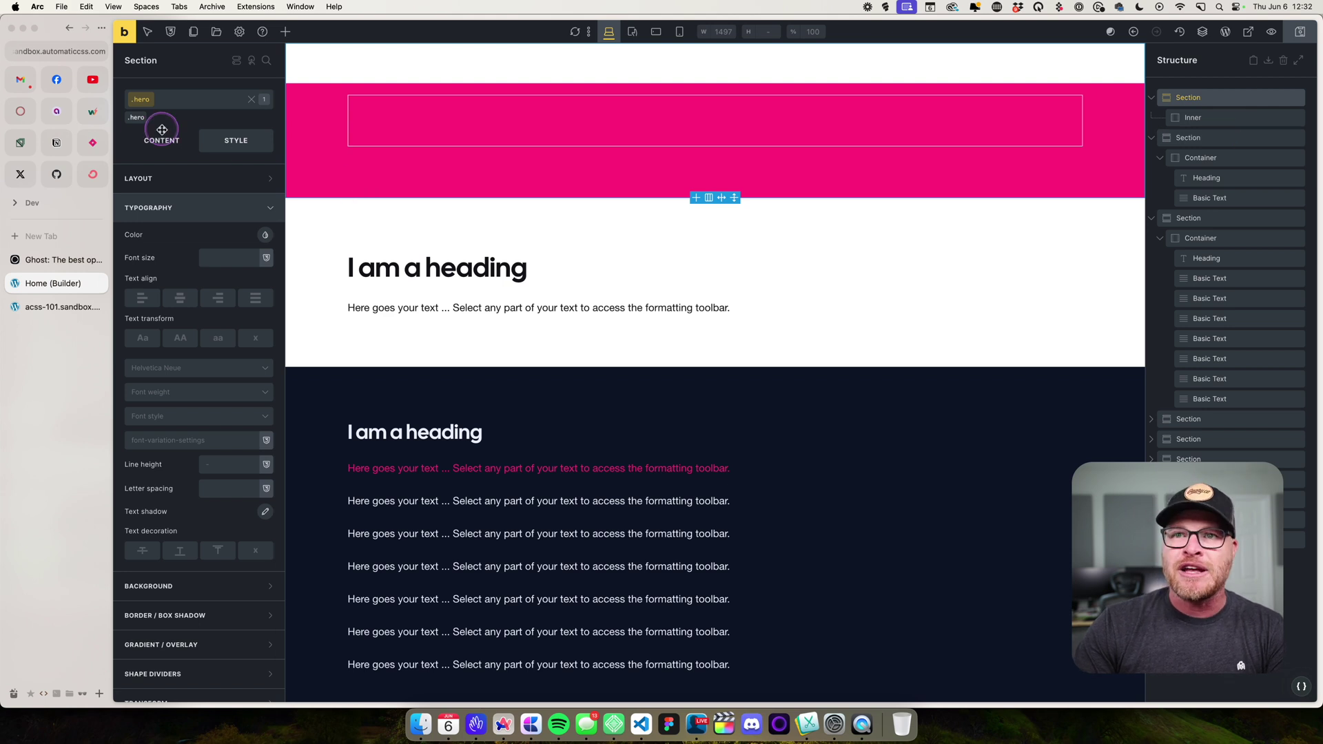
{"action": "left_click", "coordinate": [183, 178]}
{"action": "left_click", "coordinate": [195, 153]}
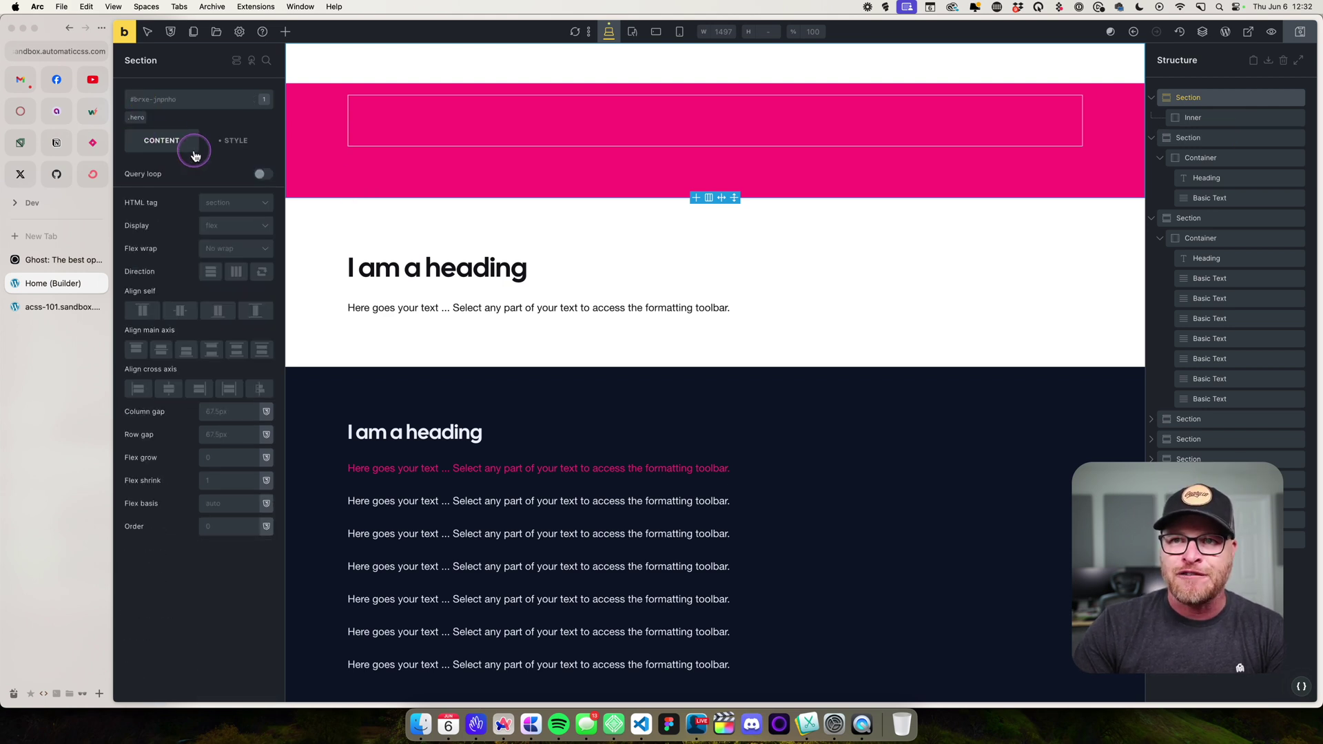
{"action": "left_click", "coordinate": [234, 141]}
{"action": "scroll", "coordinate": [217, 207], "scroll_direction": "down", "scroll_amount": 10}
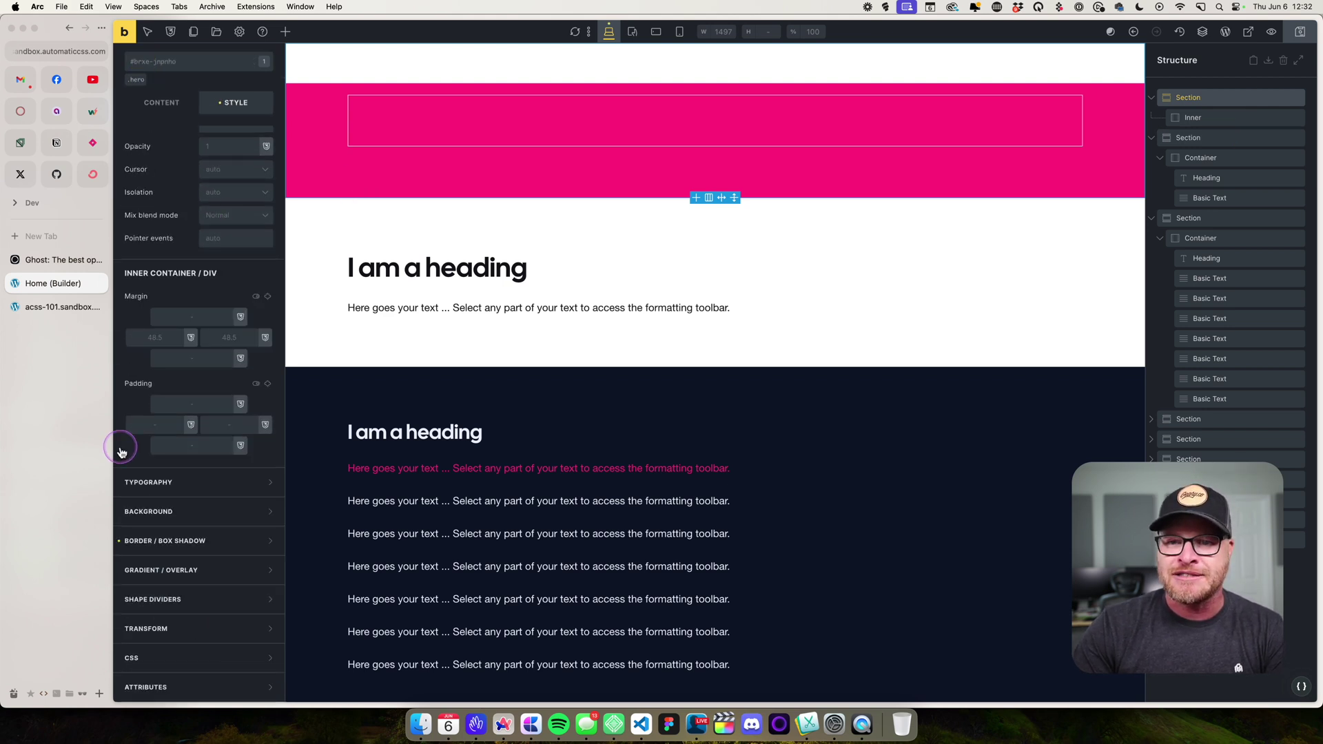
{"action": "left_click", "coordinate": [153, 540]}
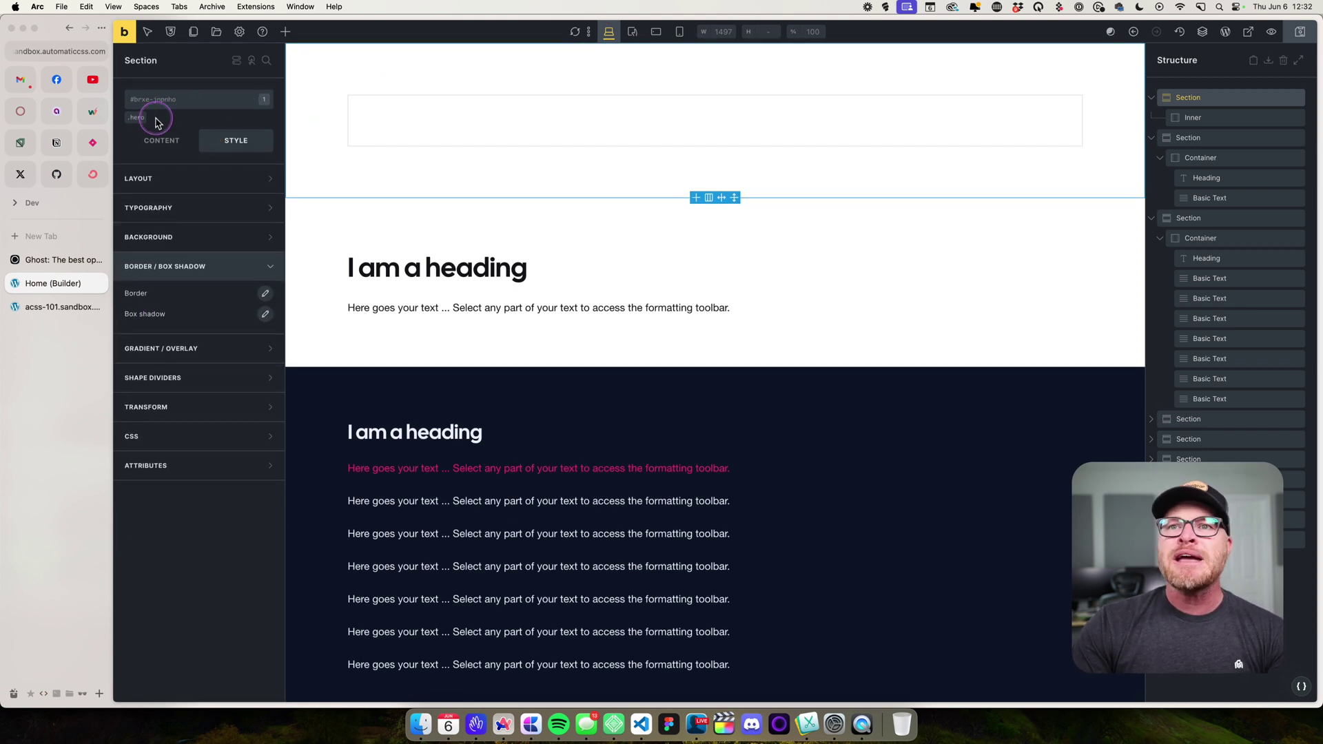
Step: Add a heading and a basic text element inside the hero section's Inner container
{"action": "left_click", "coordinate": [399, 109]}
{"action": "left_click", "coordinate": [287, 39]}
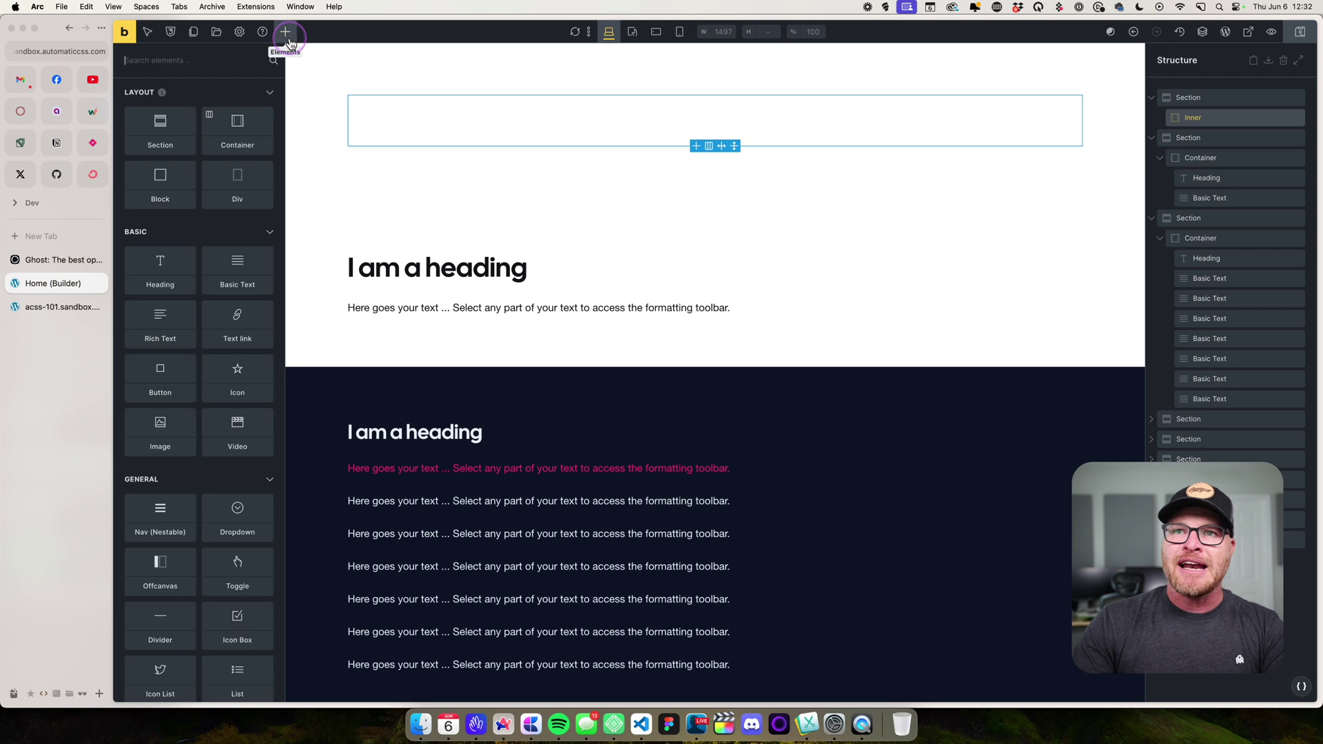
{"action": "type", "text": "head"}
{"action": "key", "text": "Return"}
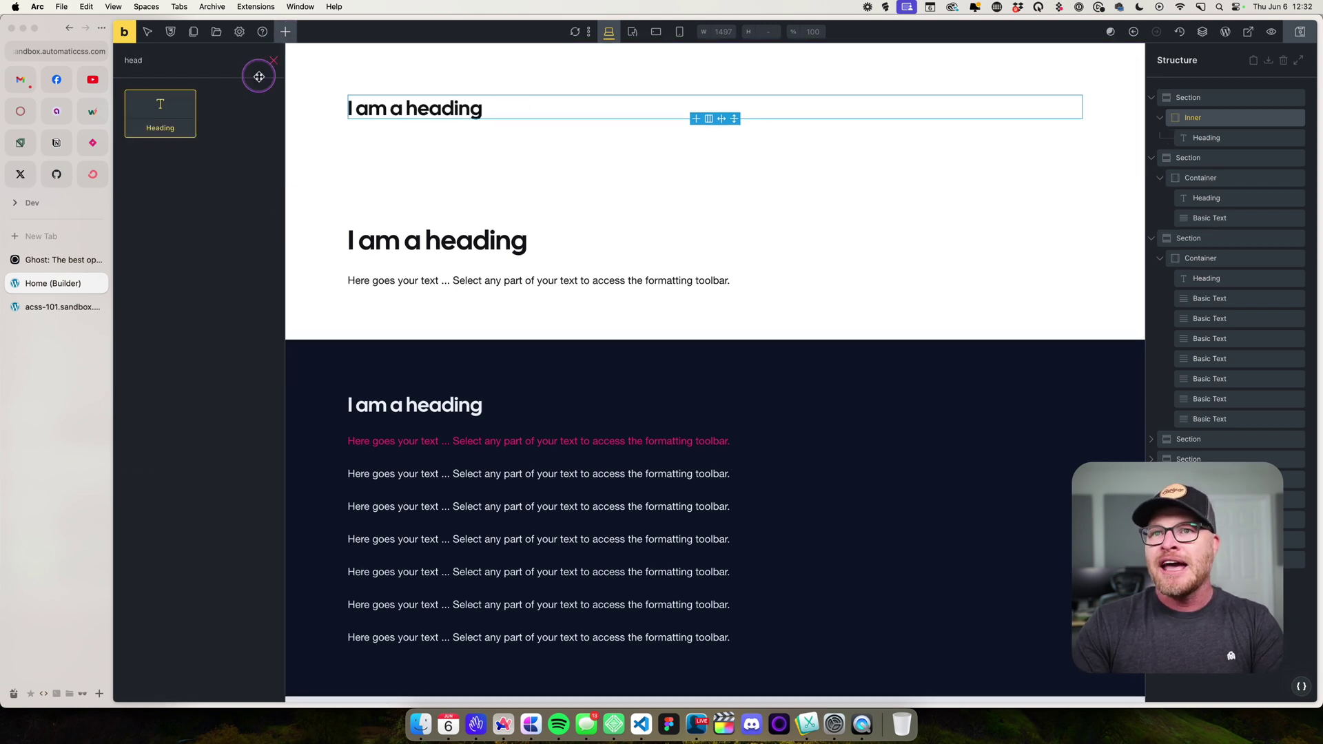
{"action": "key", "text": "BackSpace"}
{"action": "key", "text": "BackSpace"}
{"action": "key", "text": "BackSpace"}
{"action": "key", "text": "BackSpace"}
{"action": "type", "text": "text"}
{"action": "key", "text": "Return"}
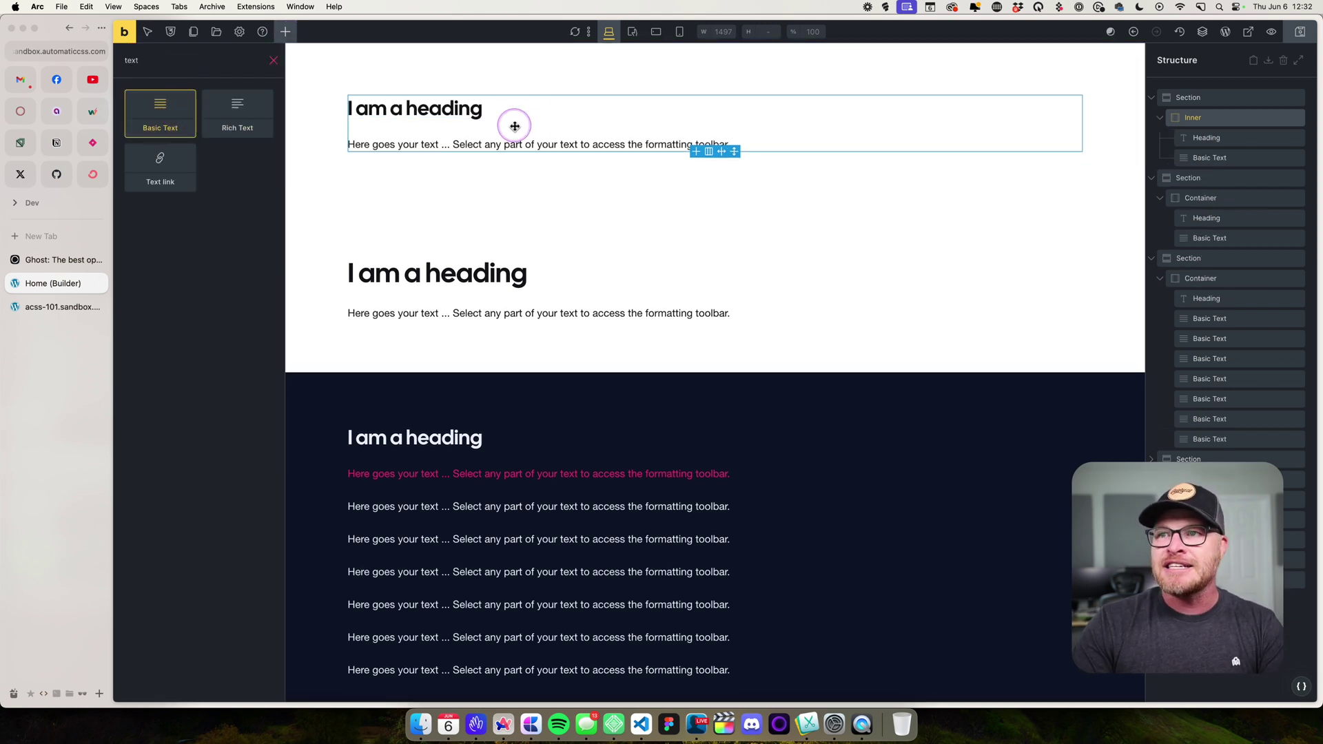
Step: Apply the bg--primary utility class to the first section alongside its hero class
{"action": "left_click", "coordinate": [525, 79]}
{"action": "left_click", "coordinate": [138, 104]}
{"action": "left_click", "coordinate": [137, 120]}
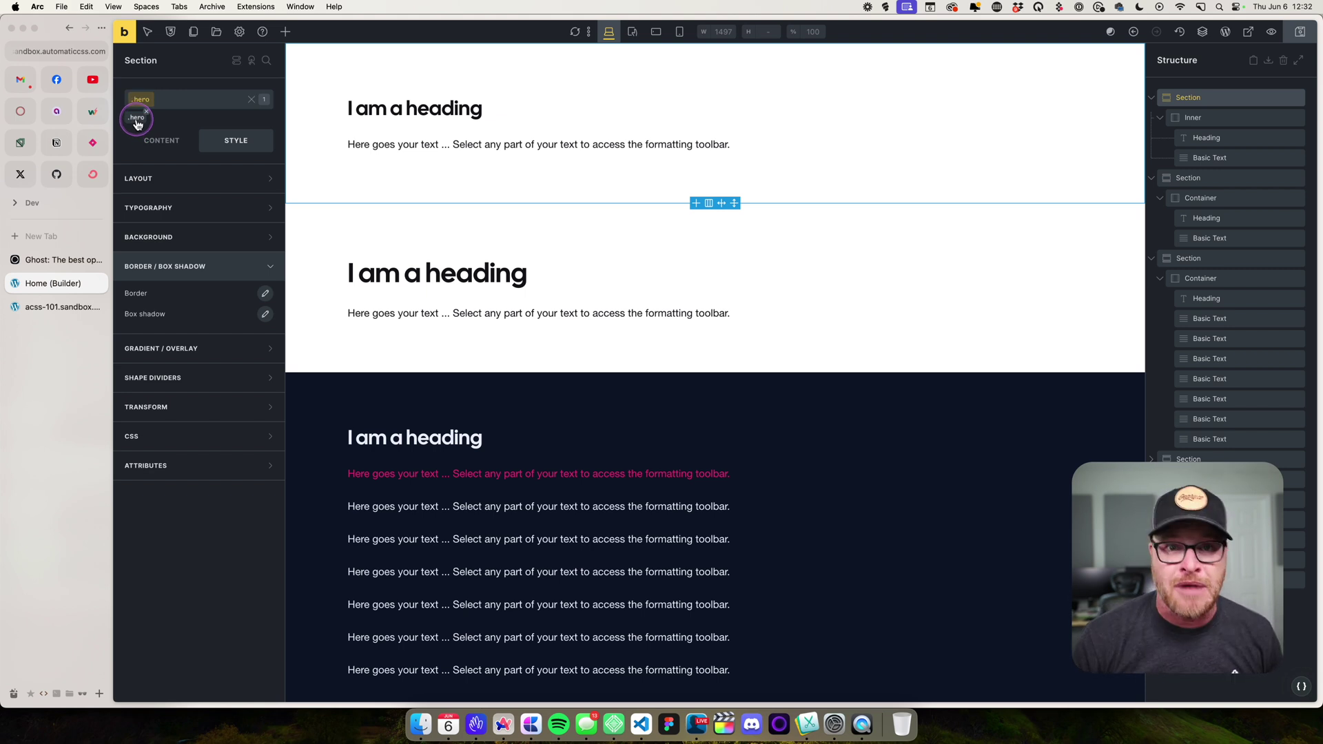
{"action": "left_click", "coordinate": [174, 105]}
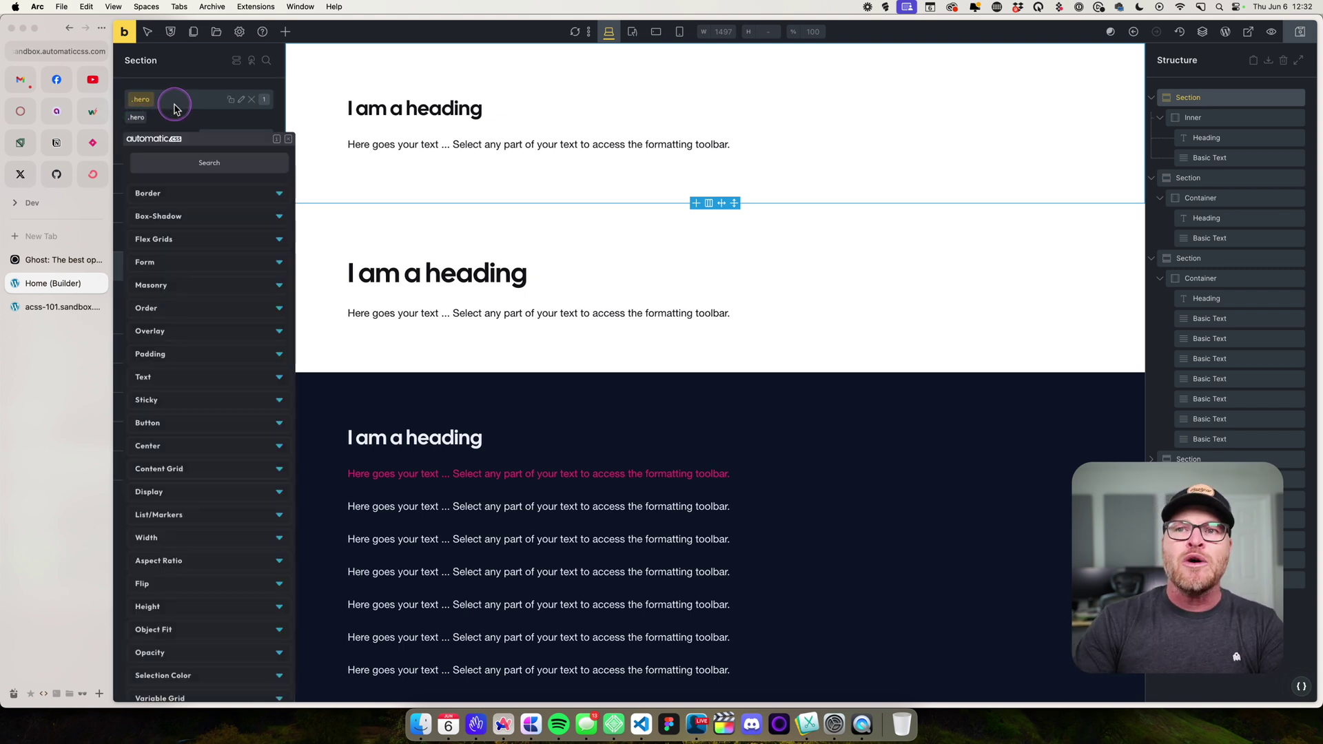
{"action": "type", "text": "bg"}
{"action": "left_click", "coordinate": [143, 264]}
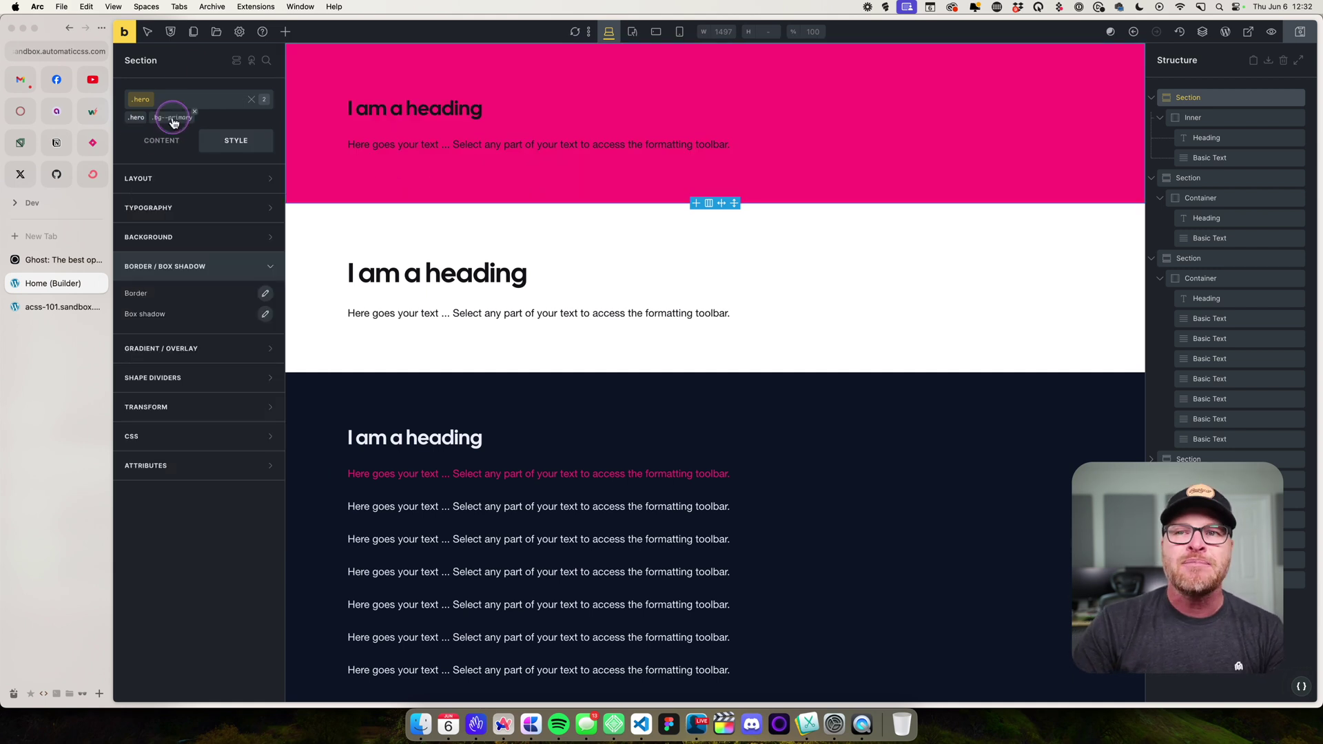
{"action": "mouse_move", "coordinate": [176, 123]}
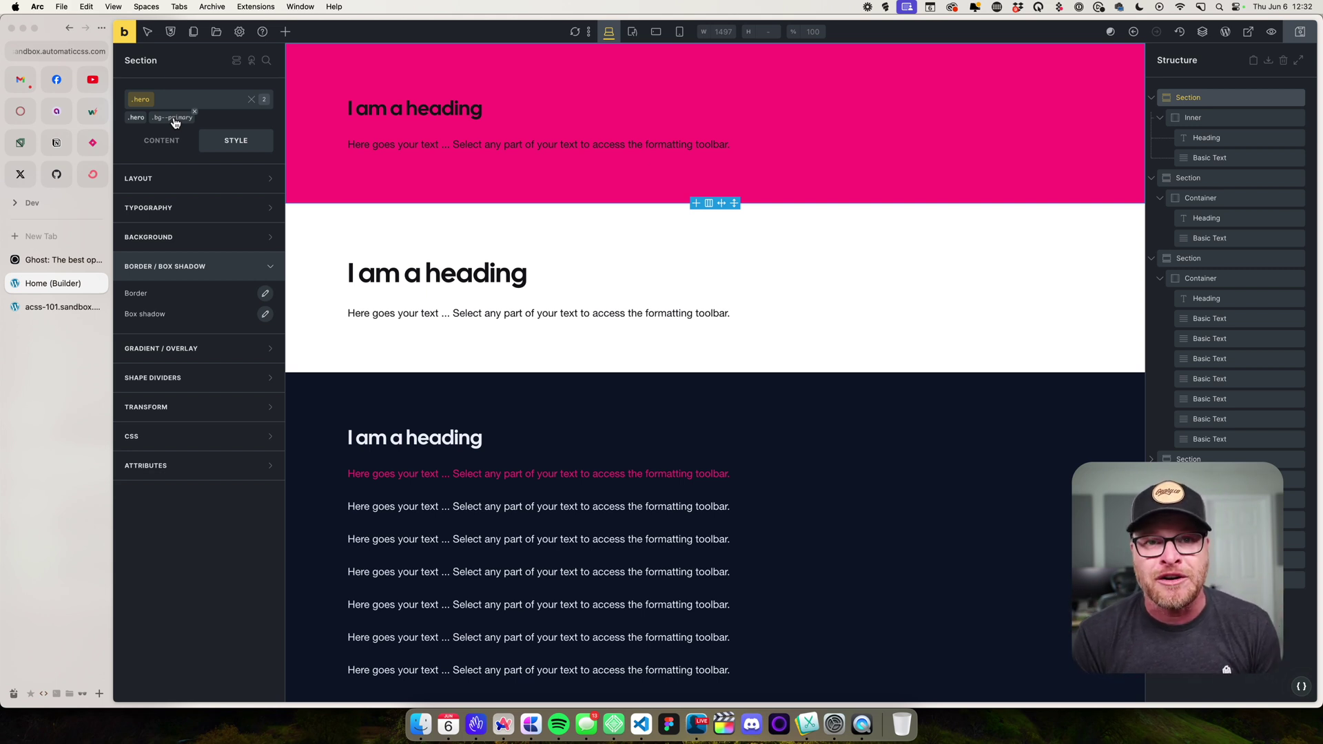
Step: Remove the bg--primary utility class from the first section, keeping only hero
{"action": "left_click", "coordinate": [190, 123]}
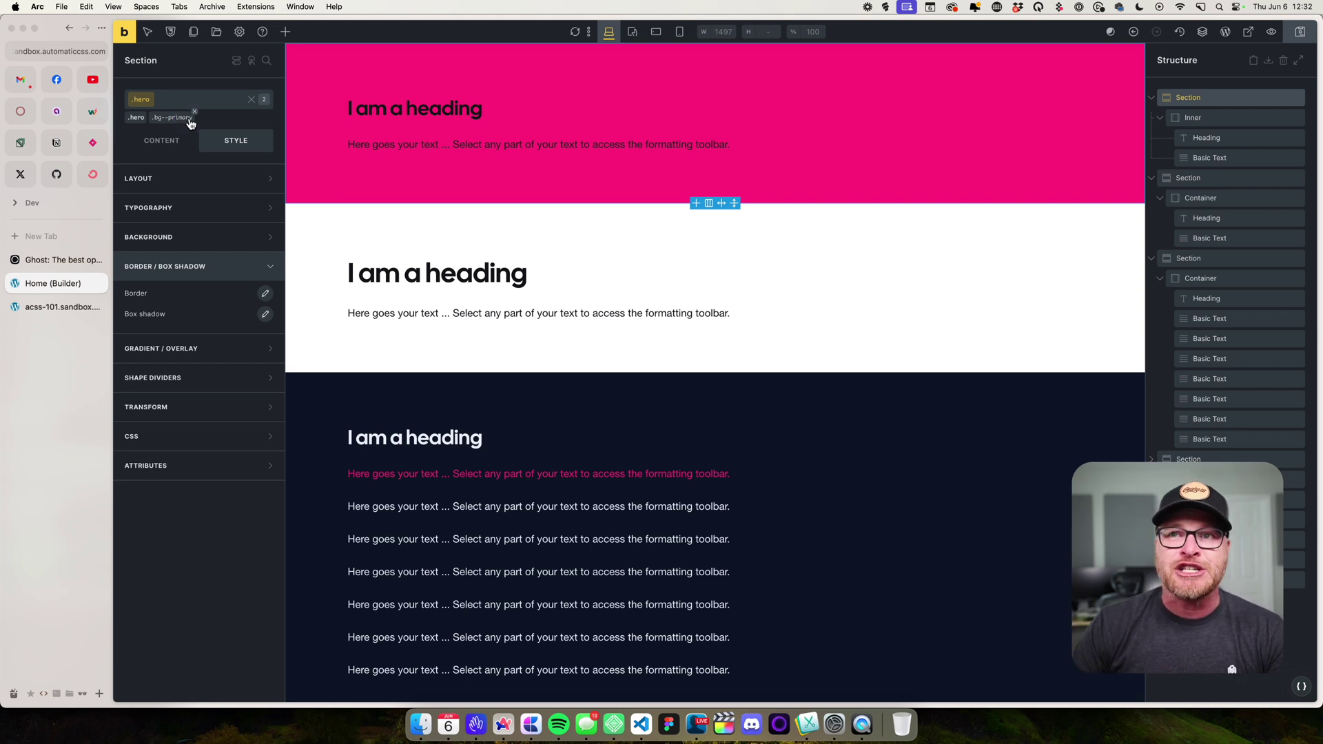
{"action": "left_click", "coordinate": [189, 116]}
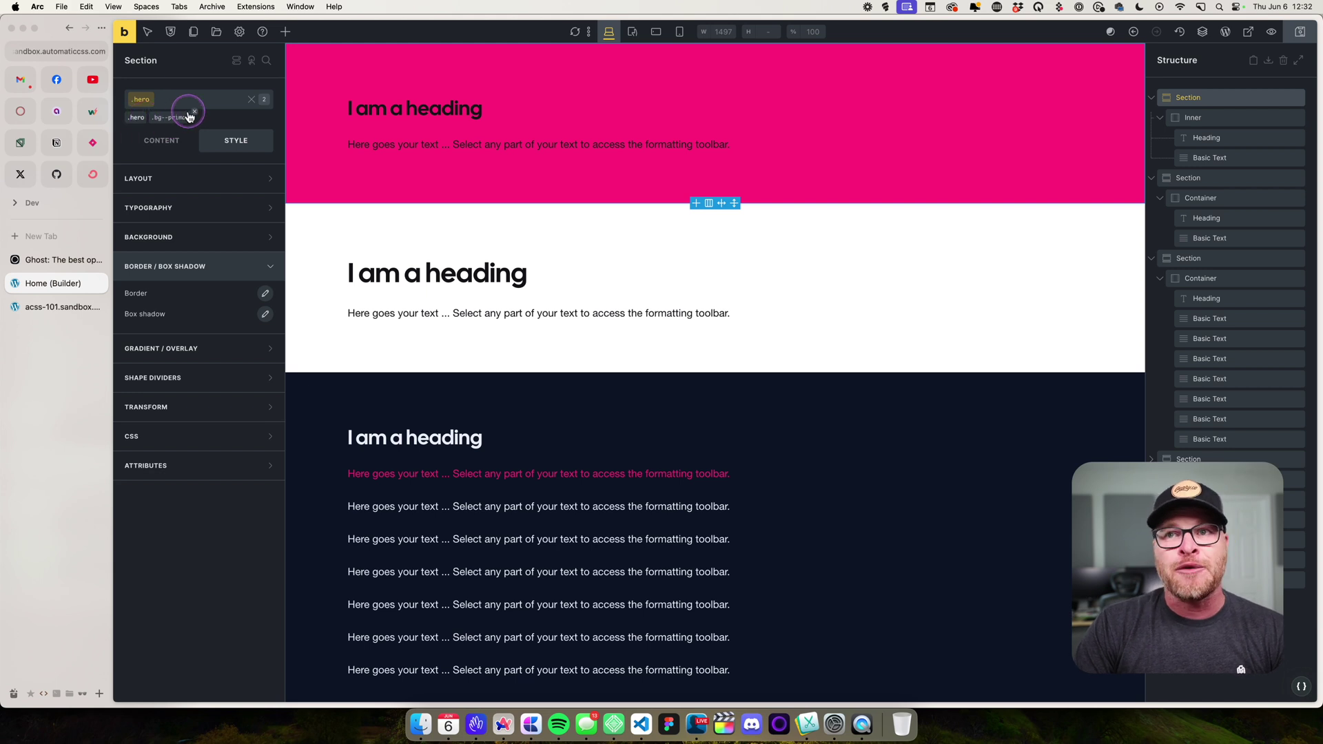
{"action": "left_click", "coordinate": [181, 102]}
{"action": "left_click", "coordinate": [207, 107]}
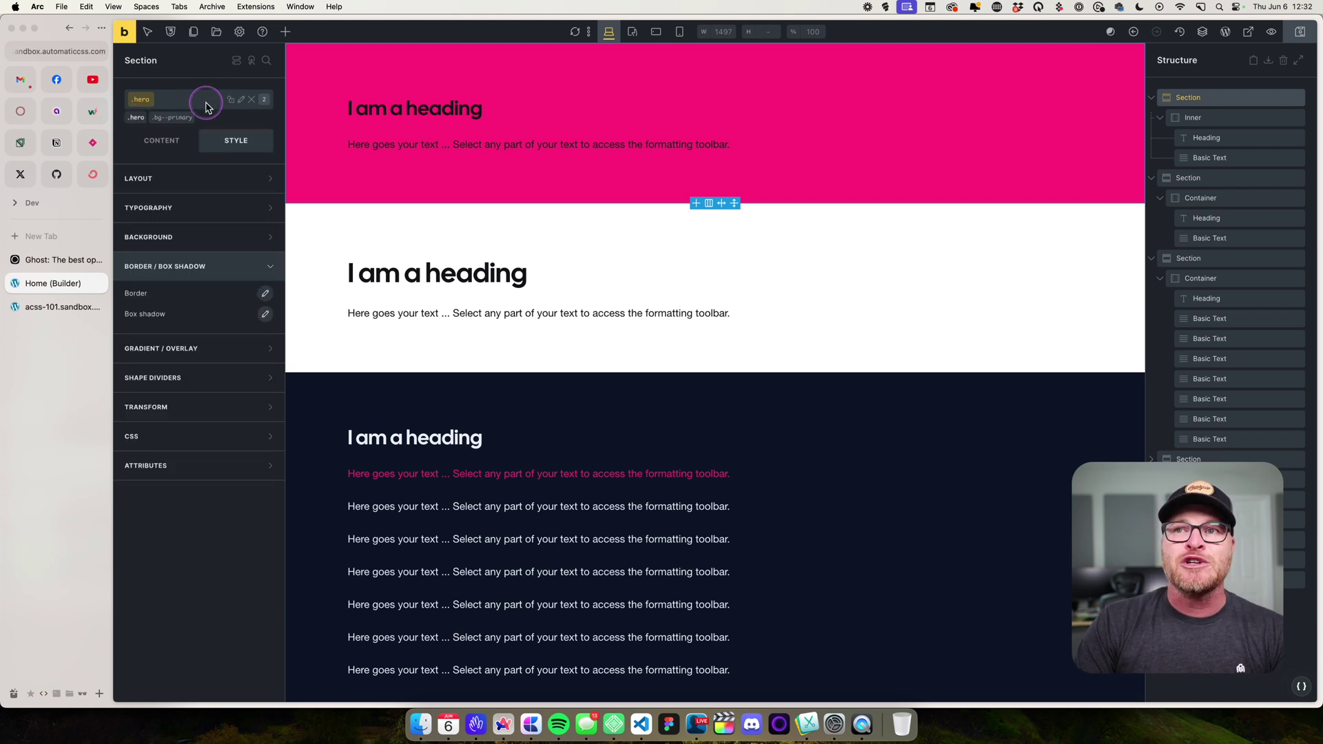
{"action": "left_click", "coordinate": [203, 141]}
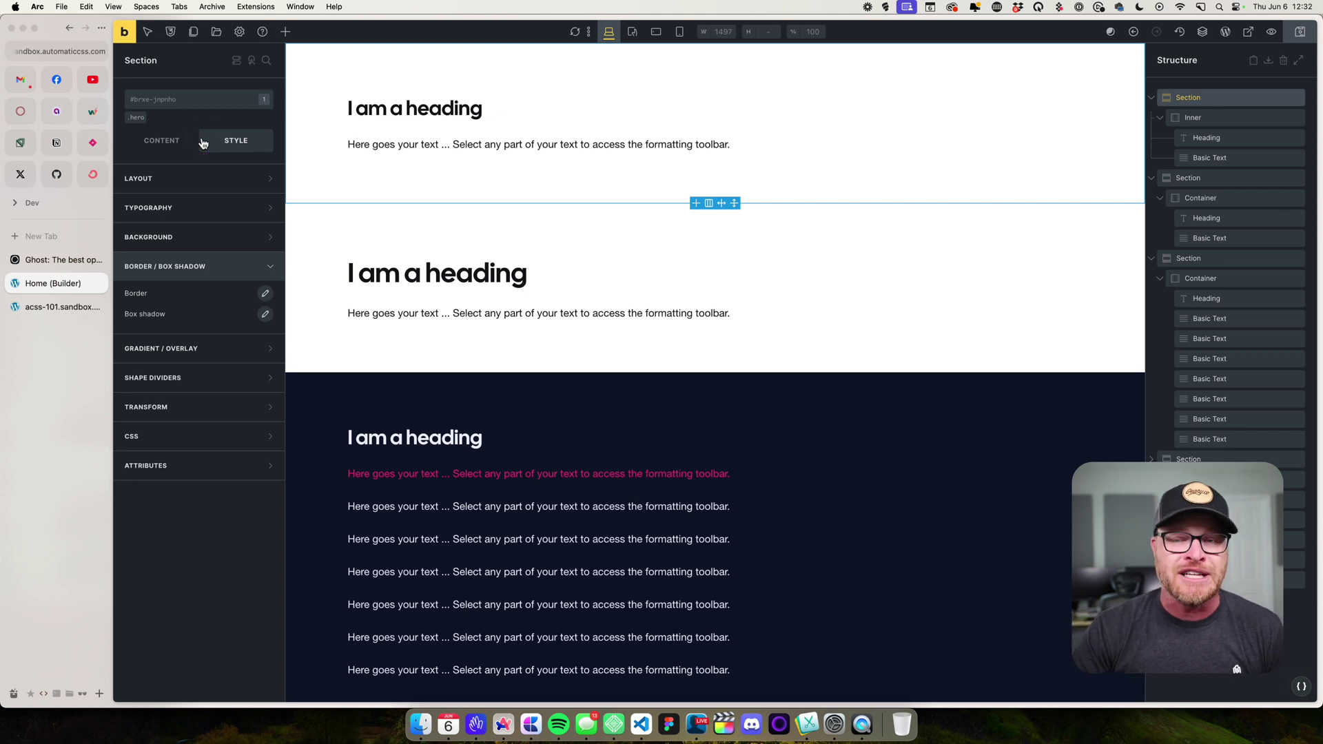
Step: Set the background color of the hero class to the Automatic.css primary color
{"action": "left_click", "coordinate": [137, 120]}
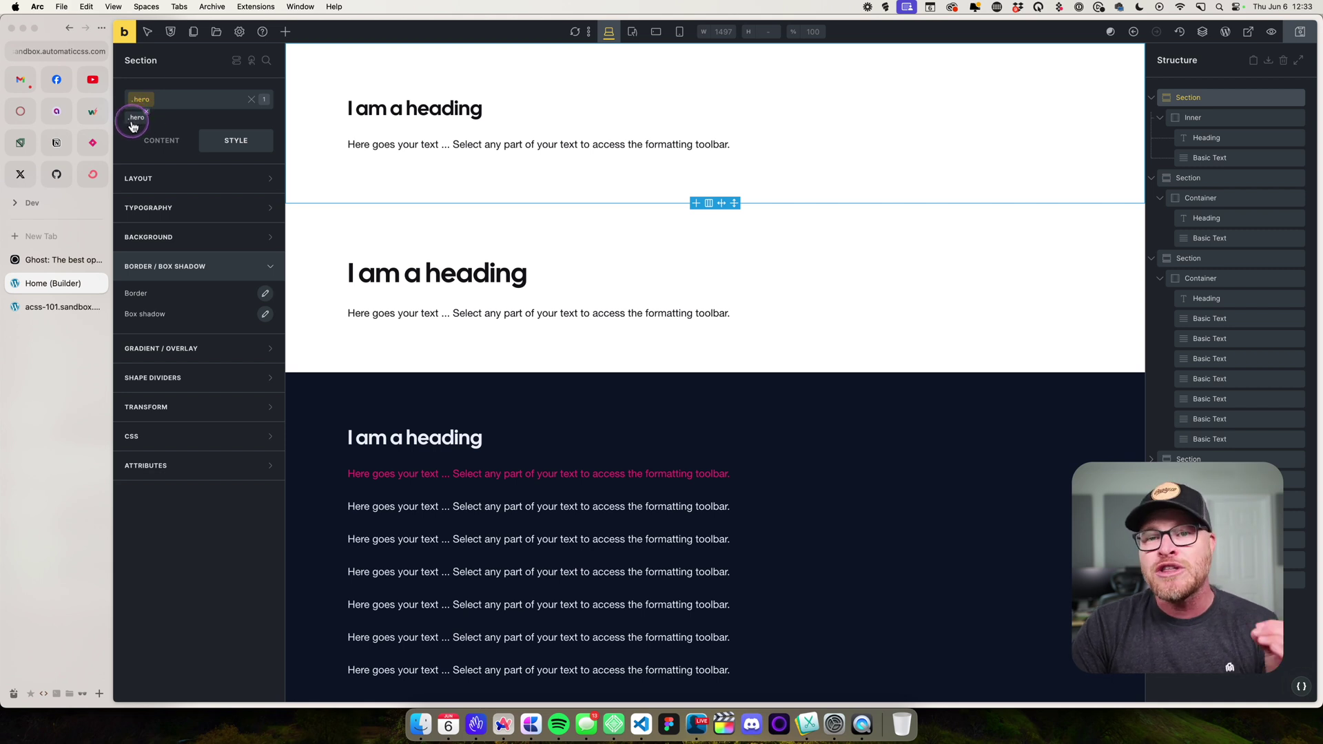
{"action": "left_click", "coordinate": [135, 117]}
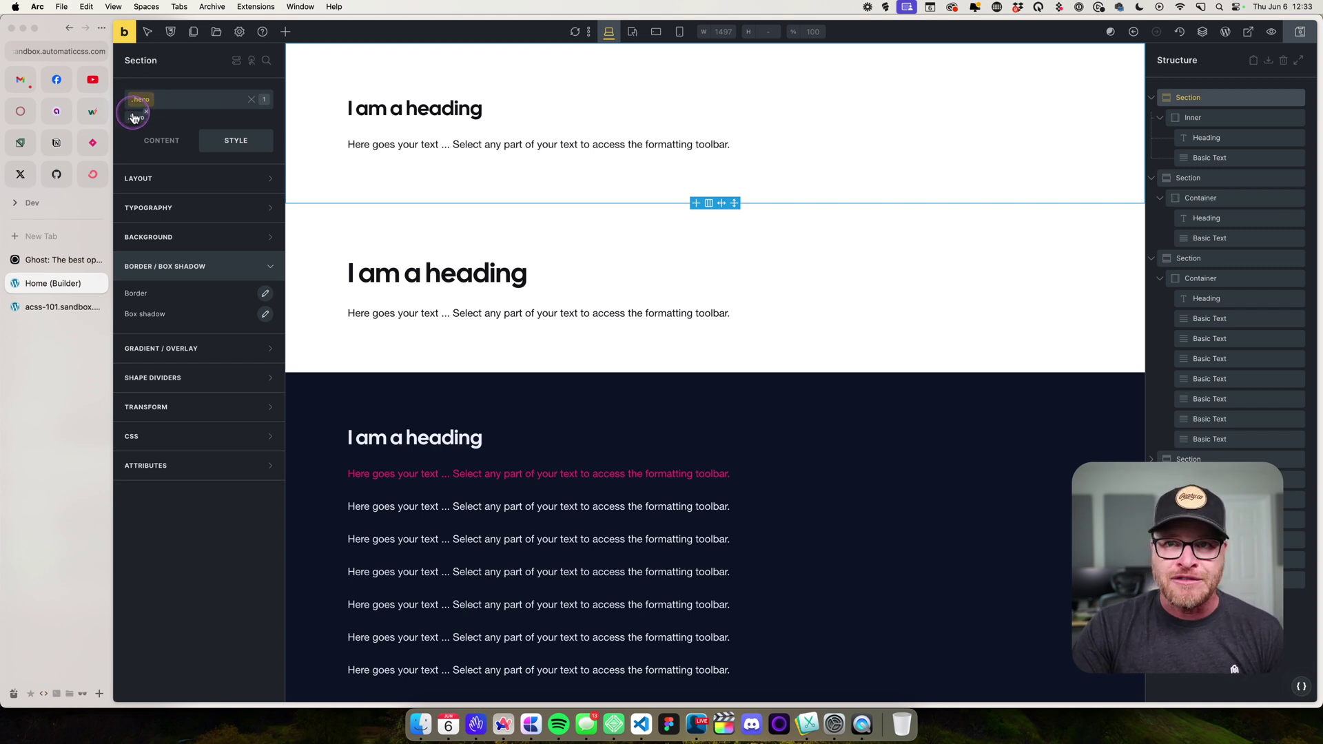
{"action": "left_click", "coordinate": [173, 236]}
{"action": "right_click", "coordinate": [237, 264]}
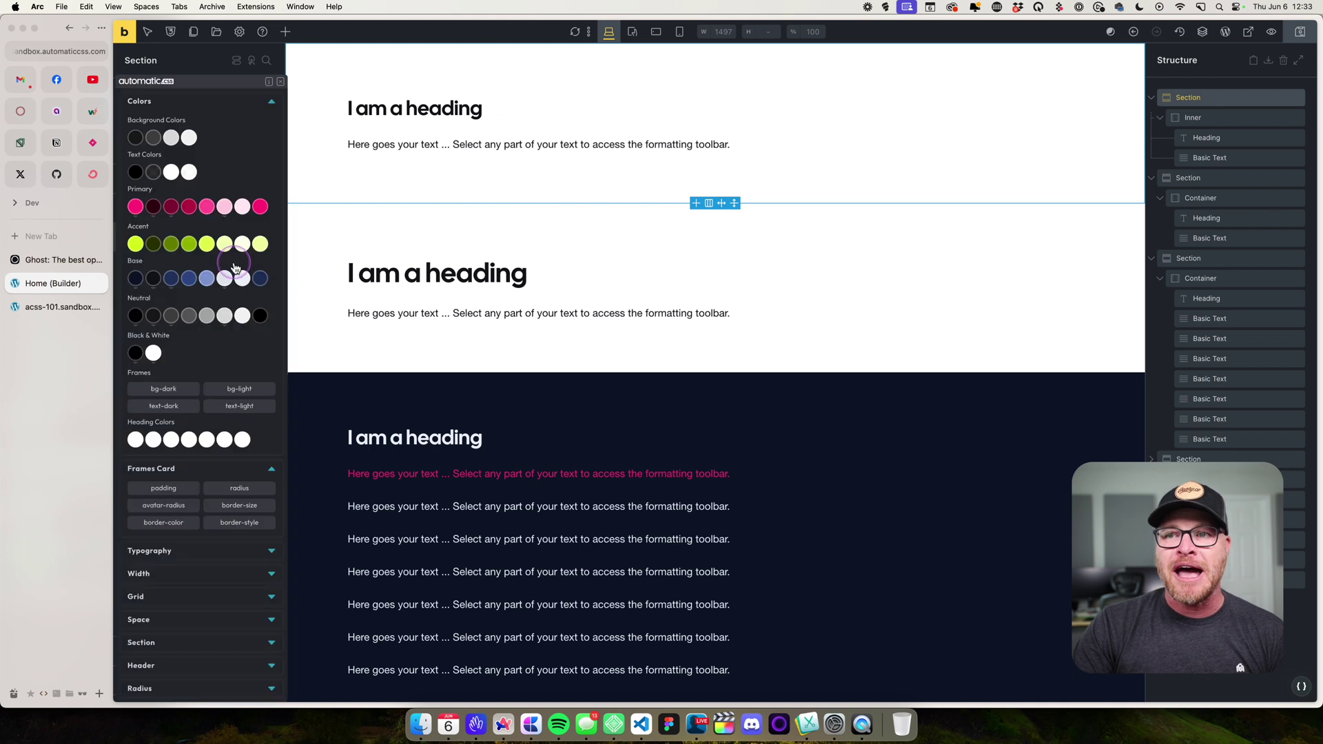
{"action": "left_click", "coordinate": [135, 207]}
Step: Apply the hero class to the second section on the page
{"action": "left_click", "coordinate": [333, 221]}
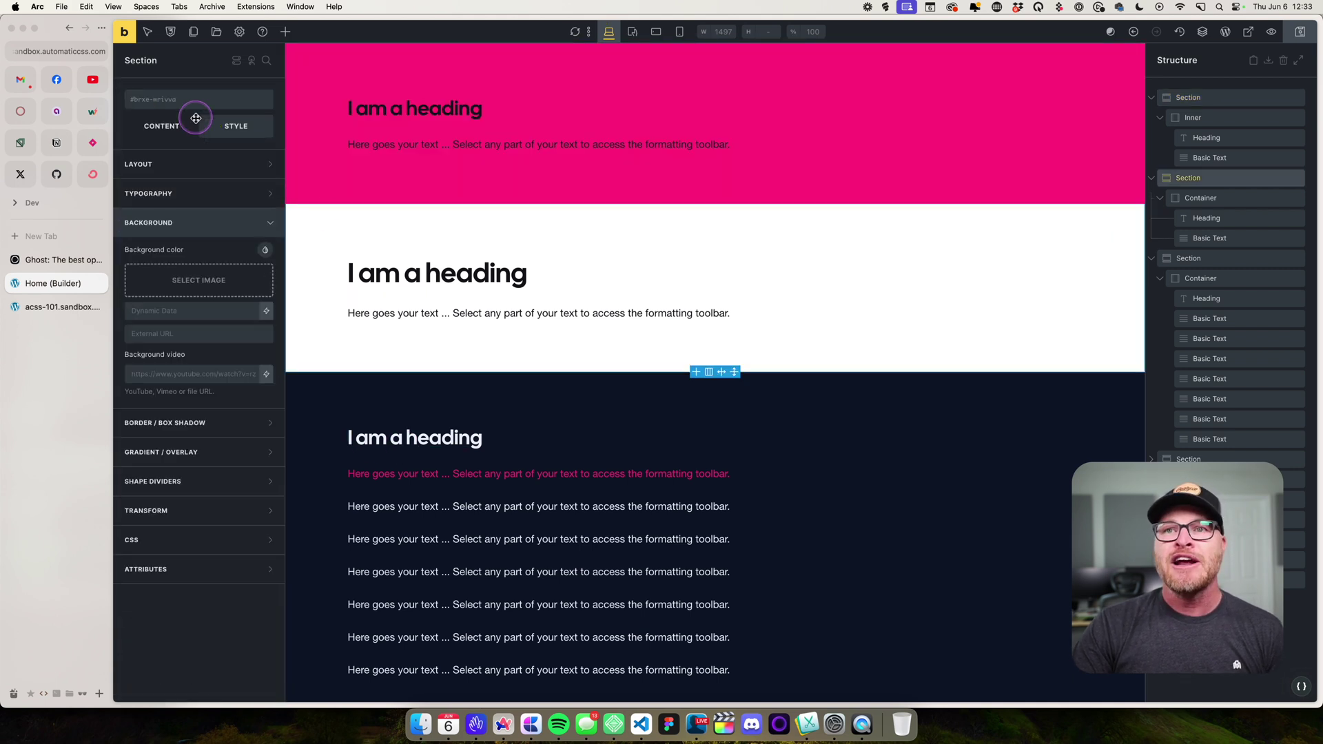
{"action": "left_click", "coordinate": [175, 102]}
{"action": "key", "text": "Return"}
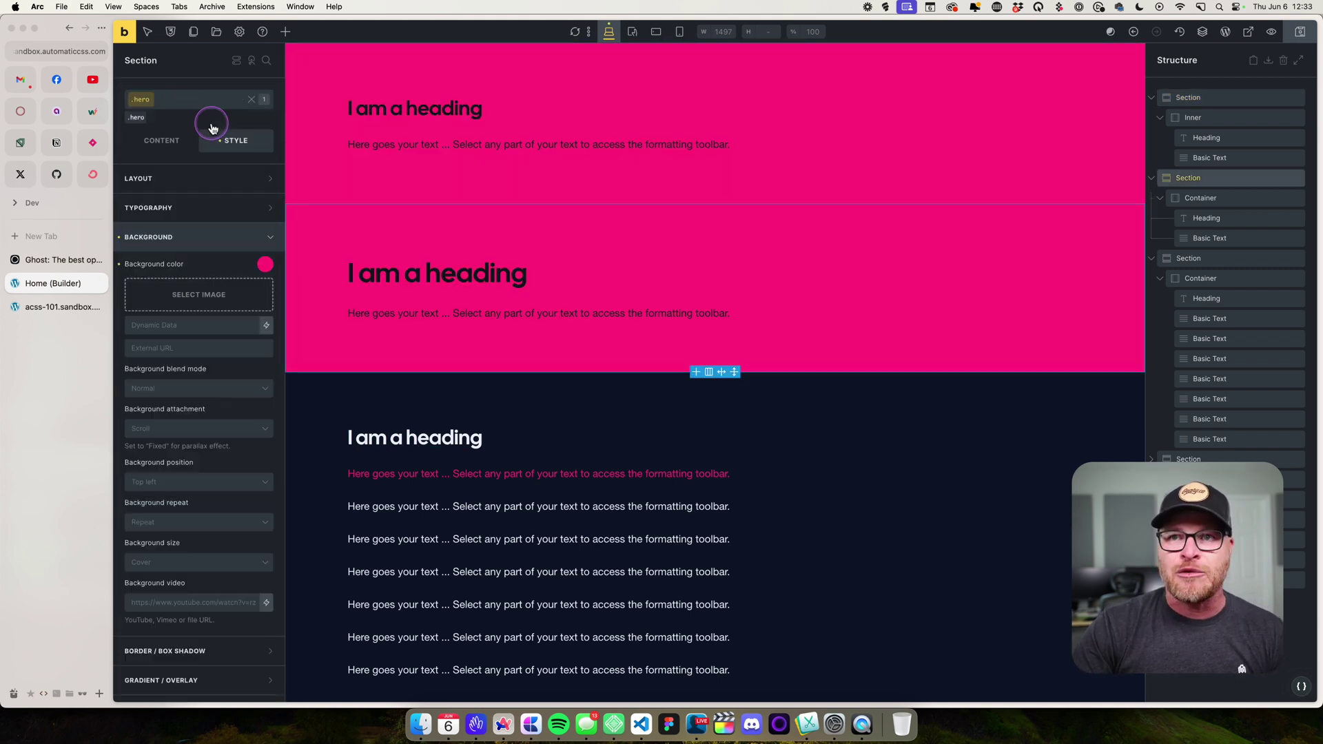
Step: Clear and reapply the hero class's primary background color, and remove the class from the second section
{"action": "left_click", "coordinate": [121, 241]}
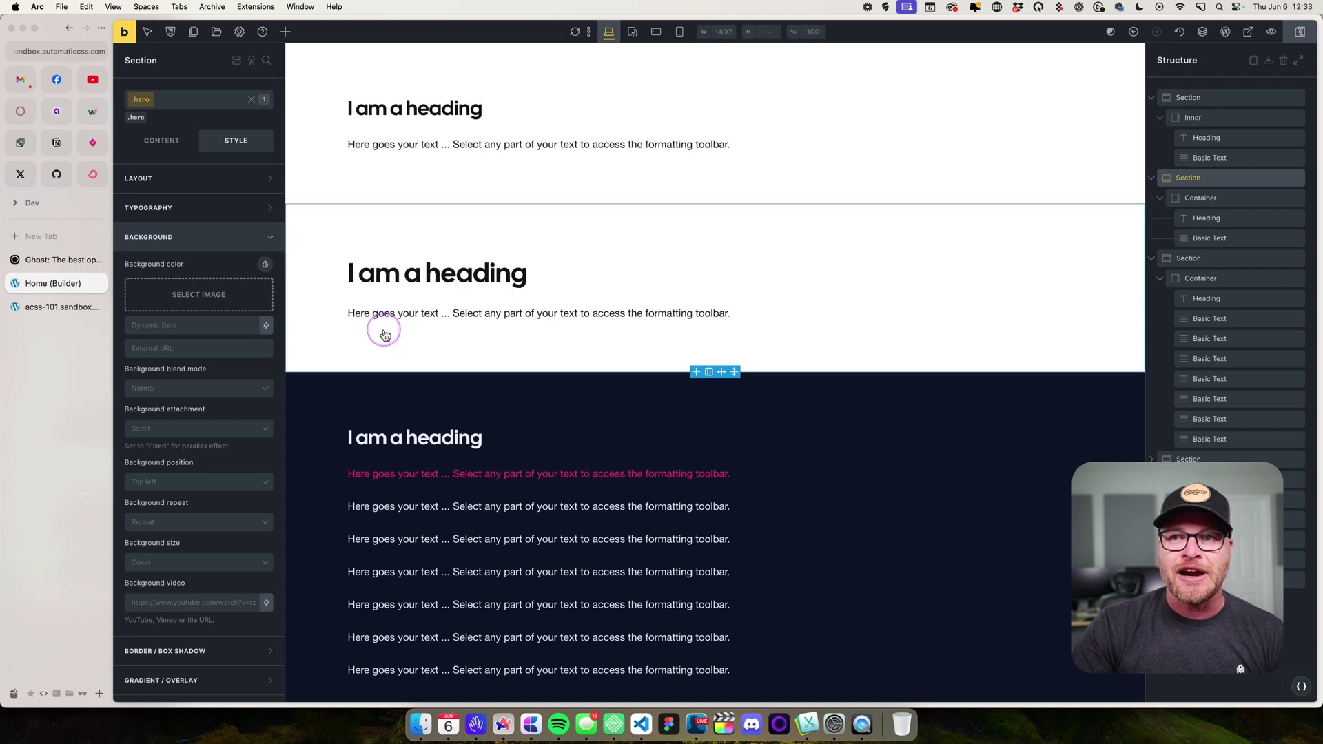
{"action": "left_click", "coordinate": [257, 269]}
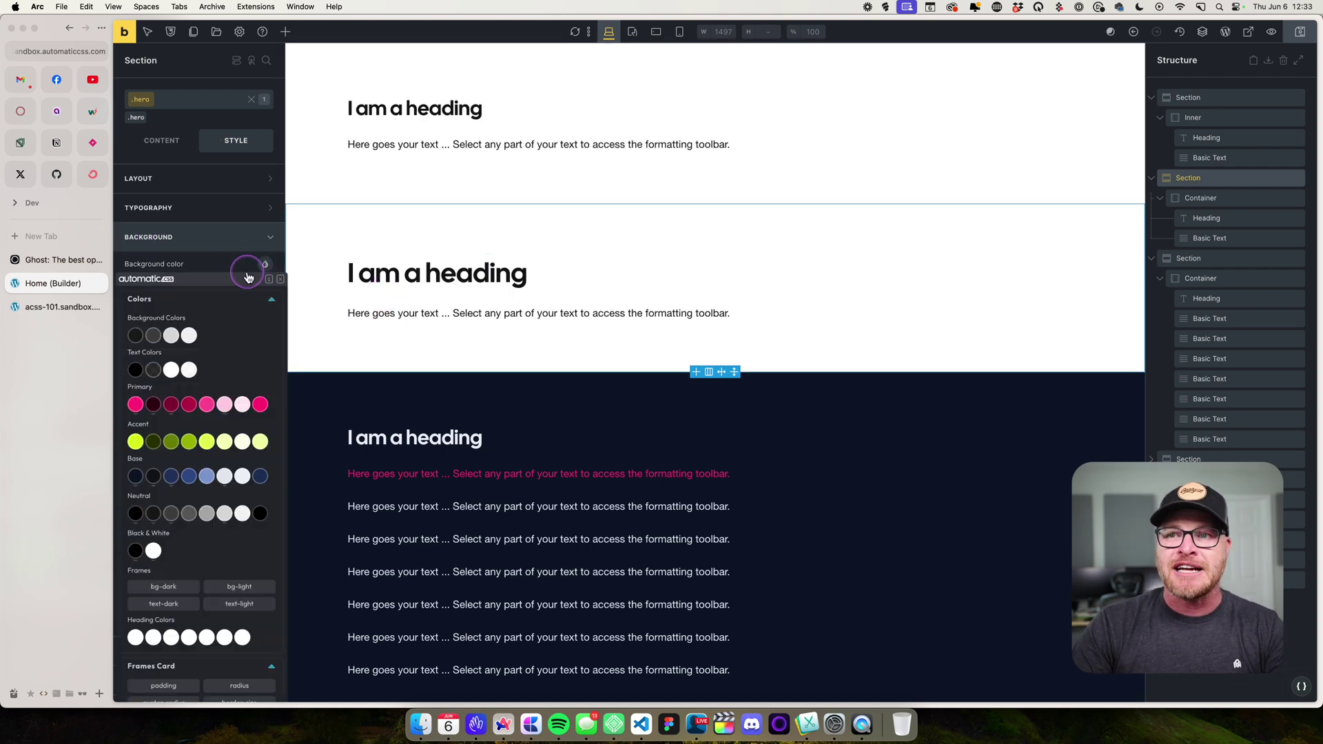
{"action": "left_click", "coordinate": [136, 390]}
{"action": "left_click", "coordinate": [127, 127]}
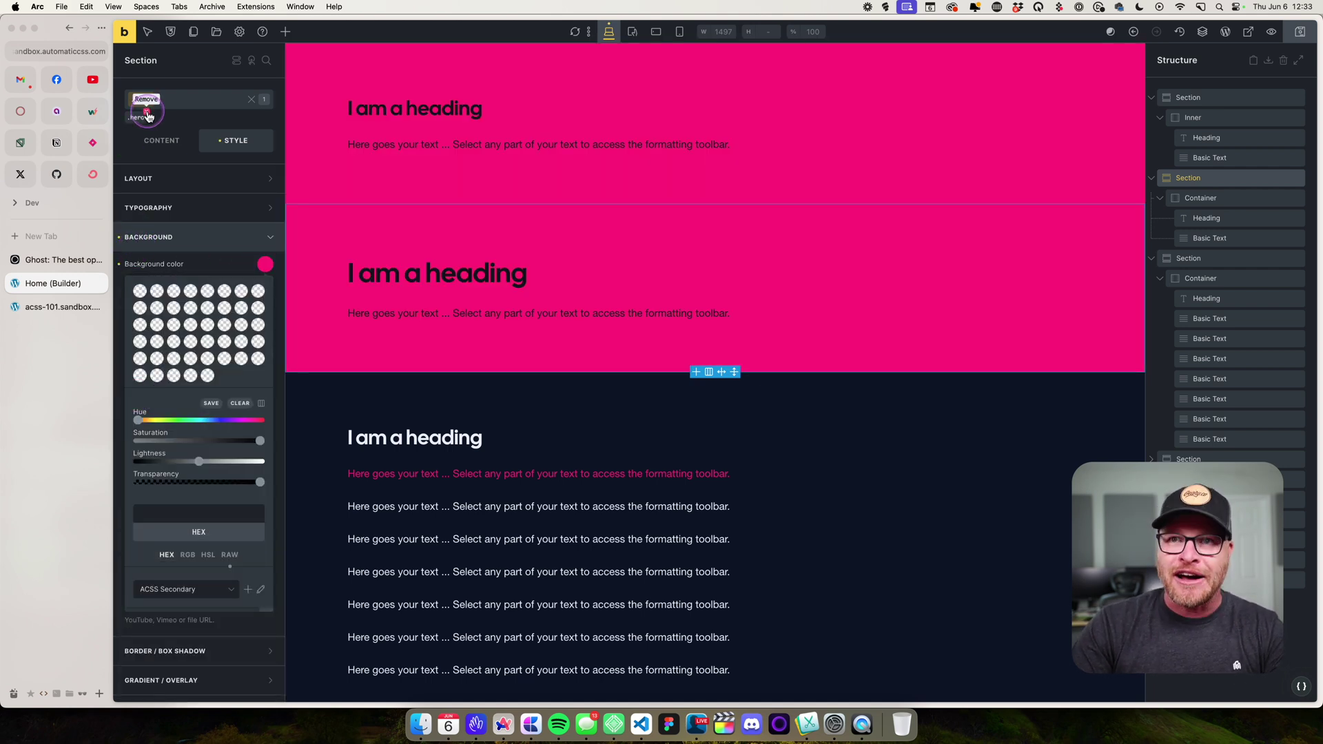
{"action": "left_click", "coordinate": [138, 101]}
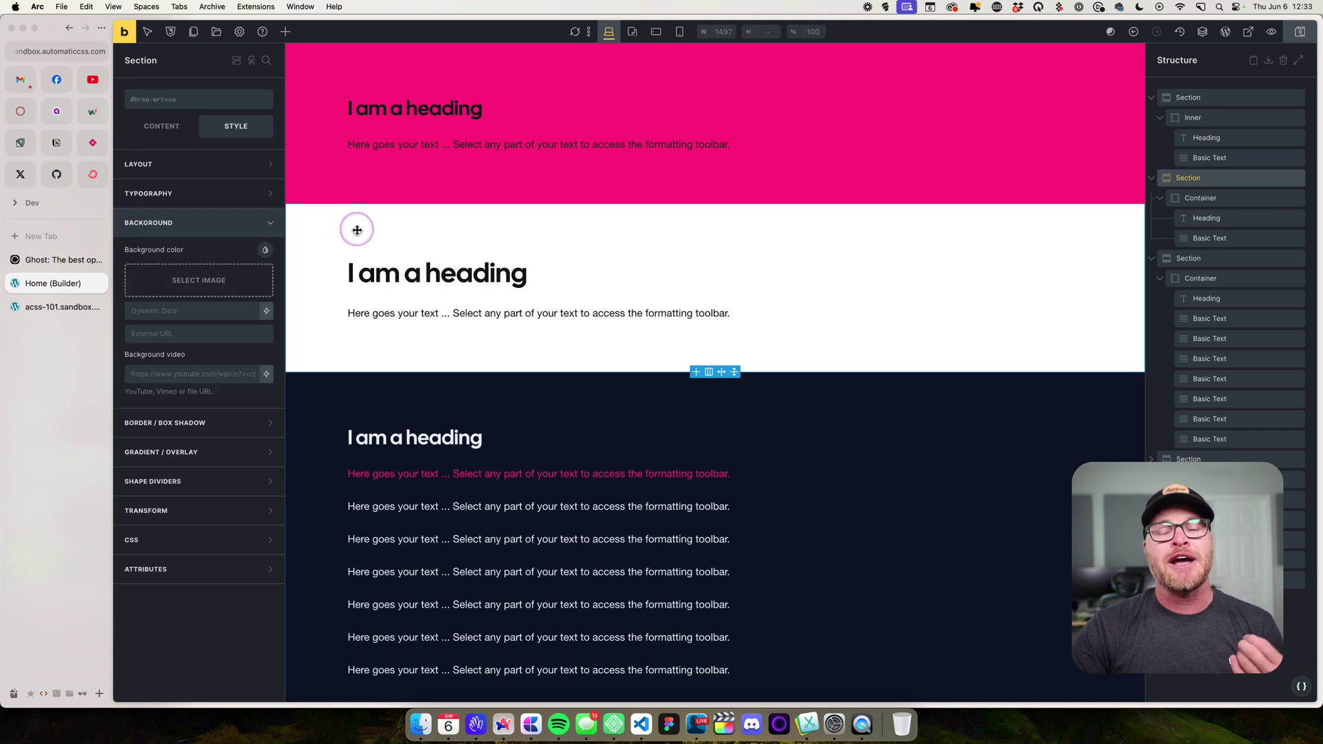
Step: Set the hero class's top and bottom padding to var(--section-space-xxl) on the first section
{"action": "left_click", "coordinate": [316, 96]}
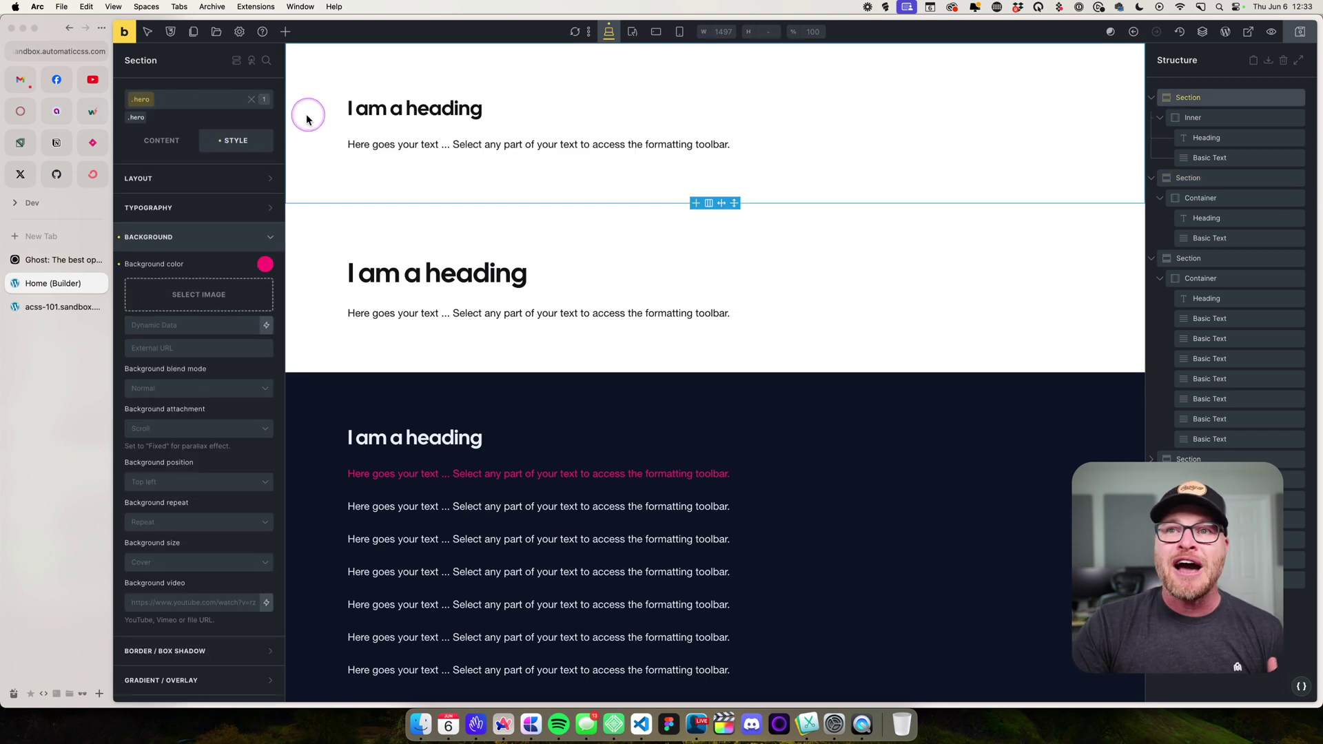
{"action": "left_click", "coordinate": [197, 155]}
{"action": "left_click", "coordinate": [207, 180]}
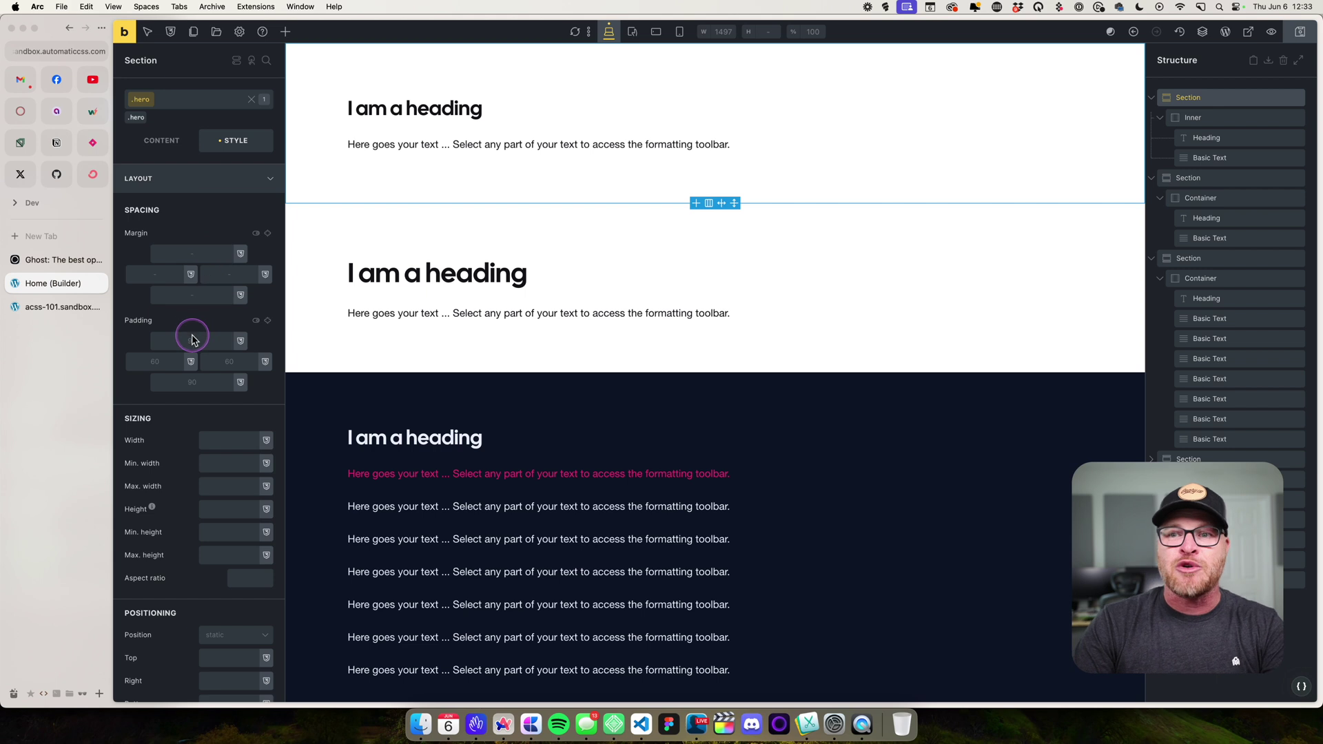
{"action": "left_click", "coordinate": [192, 339]}
{"action": "left_click", "coordinate": [243, 365]}
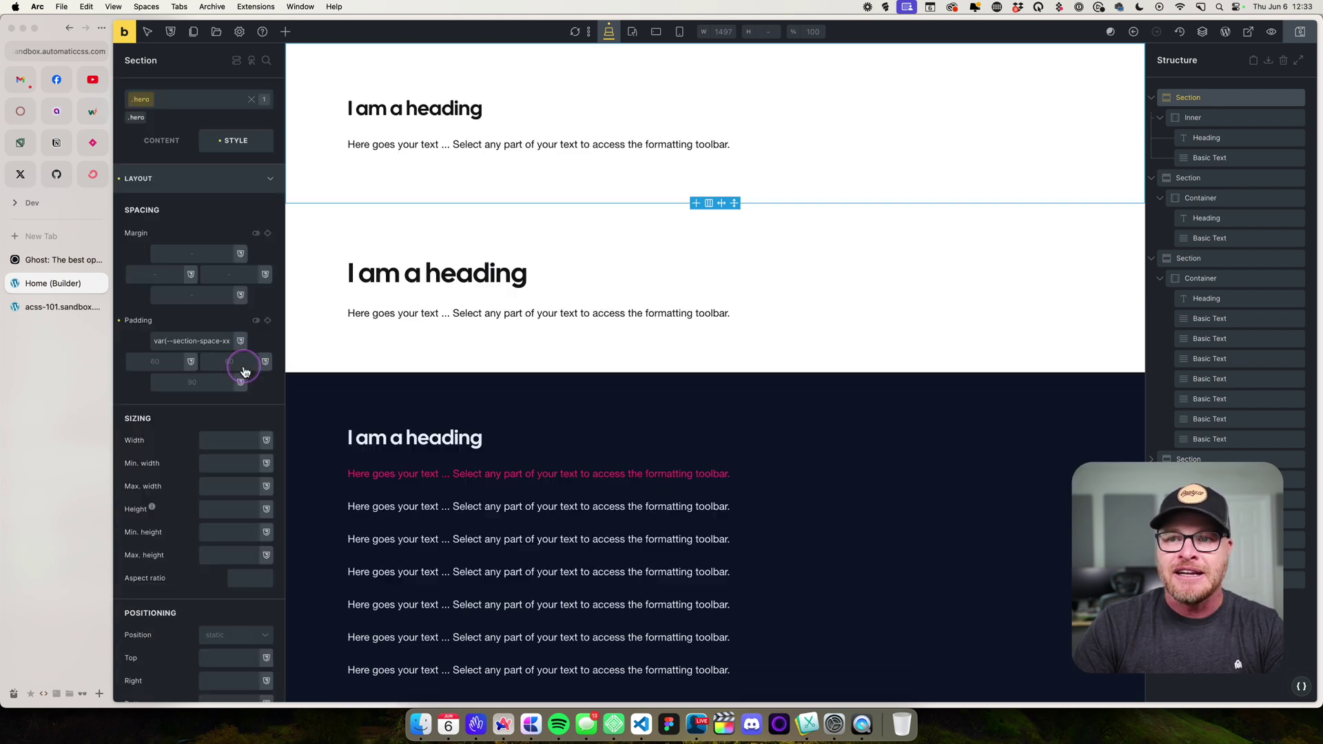
{"action": "left_click", "coordinate": [243, 364]}
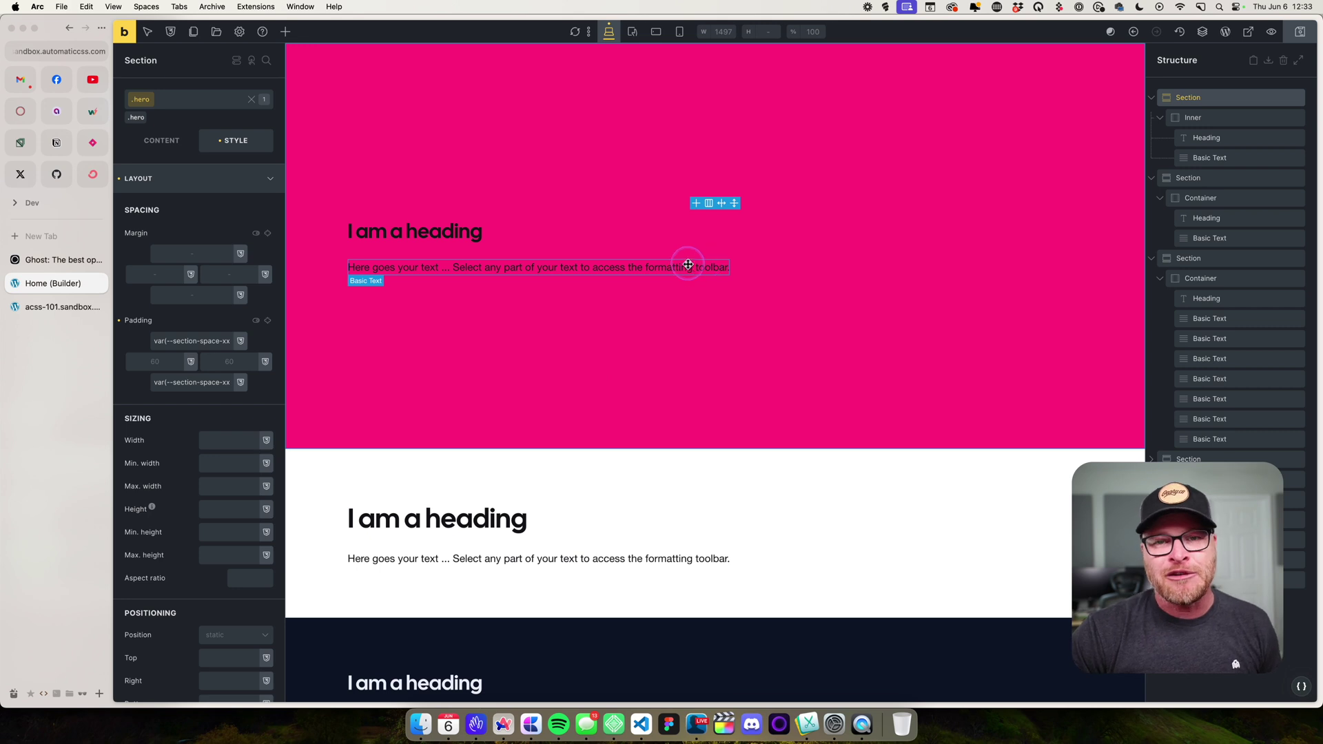
Step: Assign the hero class to the second section so it shares the first section's styling
{"action": "scroll", "coordinate": [682, 303], "scroll_direction": "down", "scroll_amount": 5}
{"action": "left_click", "coordinate": [347, 213]}
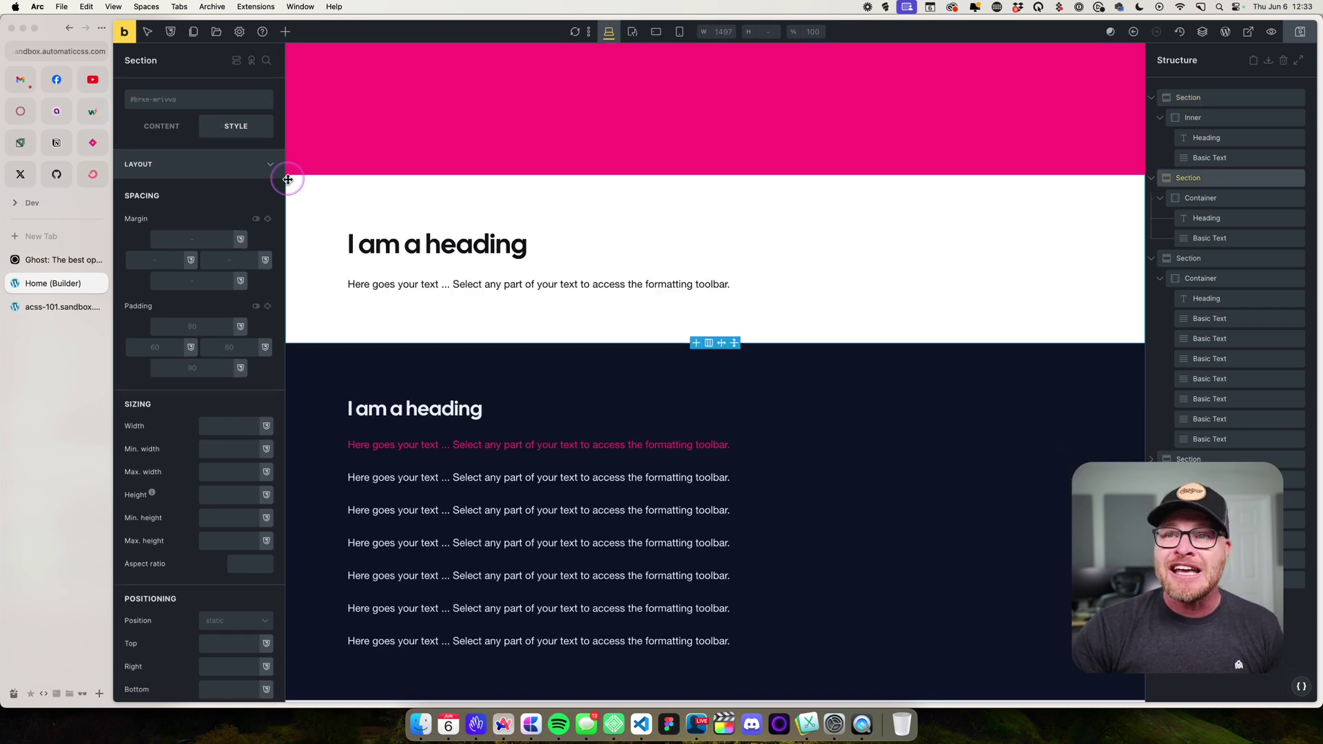
{"action": "left_click", "coordinate": [166, 104]}
{"action": "type", "text": "hero"}
{"action": "key", "text": "Return"}
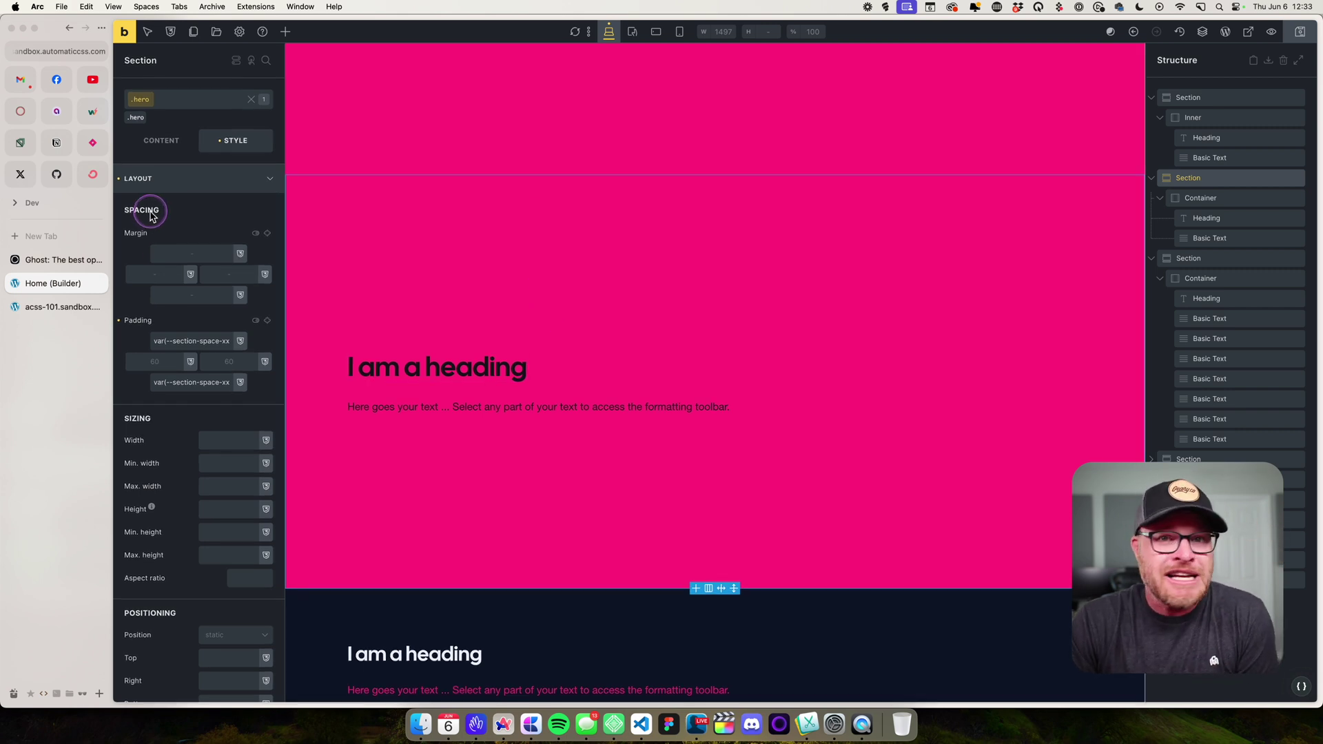
Step: Set the hero class's typography color to primary-ultra-dark and check the text in both hero sections
{"action": "left_click", "coordinate": [149, 177]}
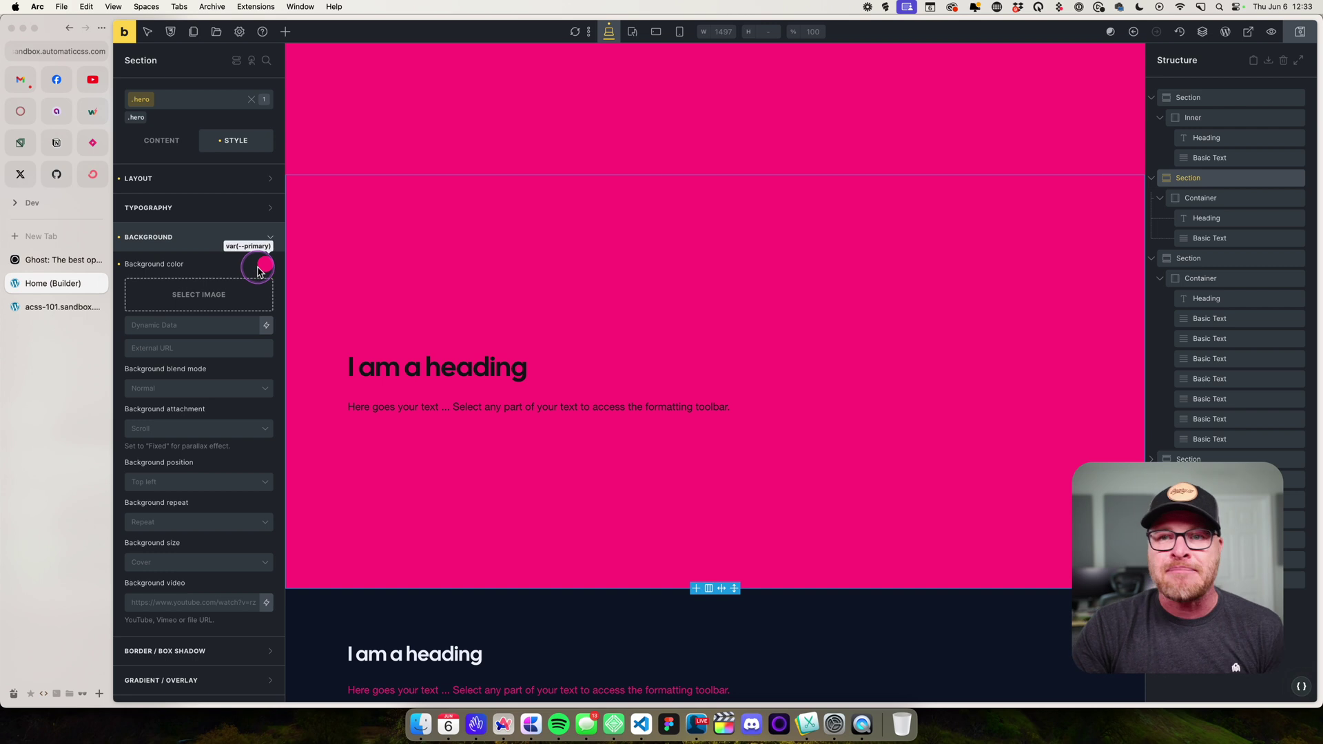
{"action": "left_click", "coordinate": [164, 207]}
{"action": "left_click", "coordinate": [252, 245]}
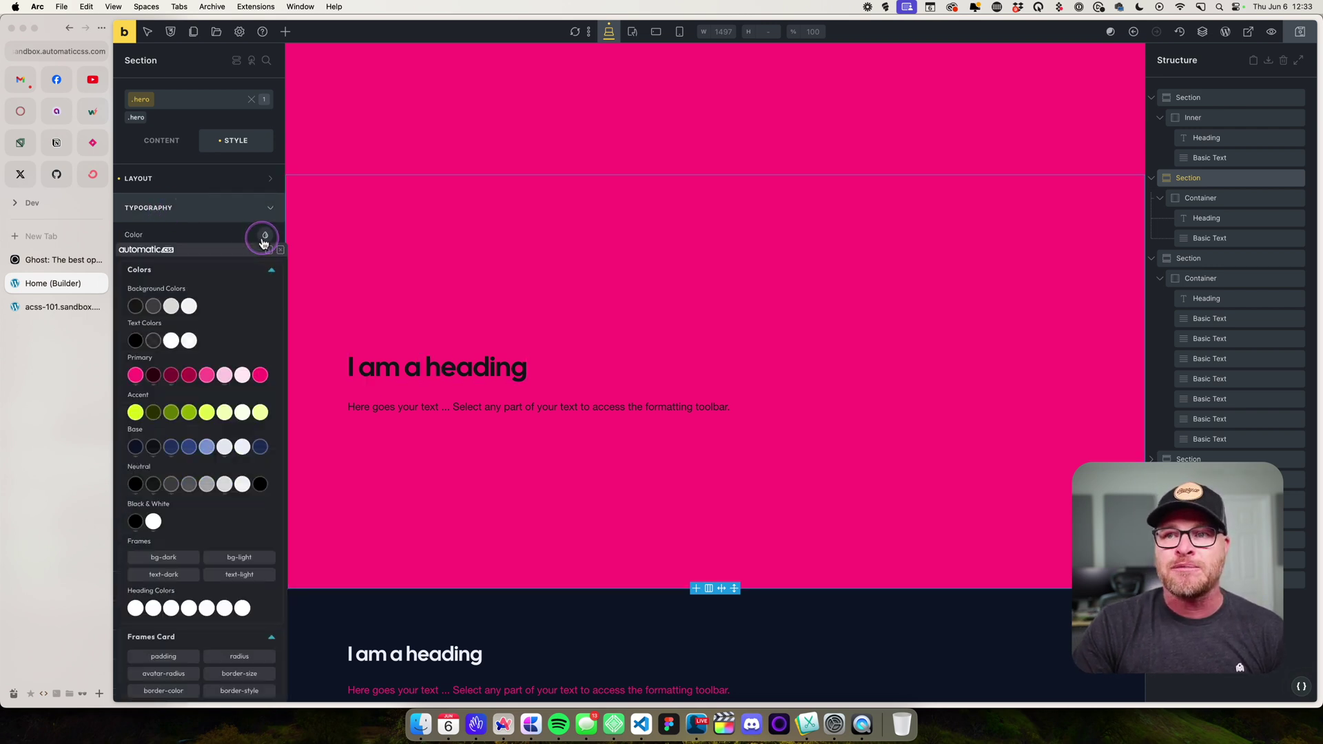
{"action": "left_click", "coordinate": [154, 379]}
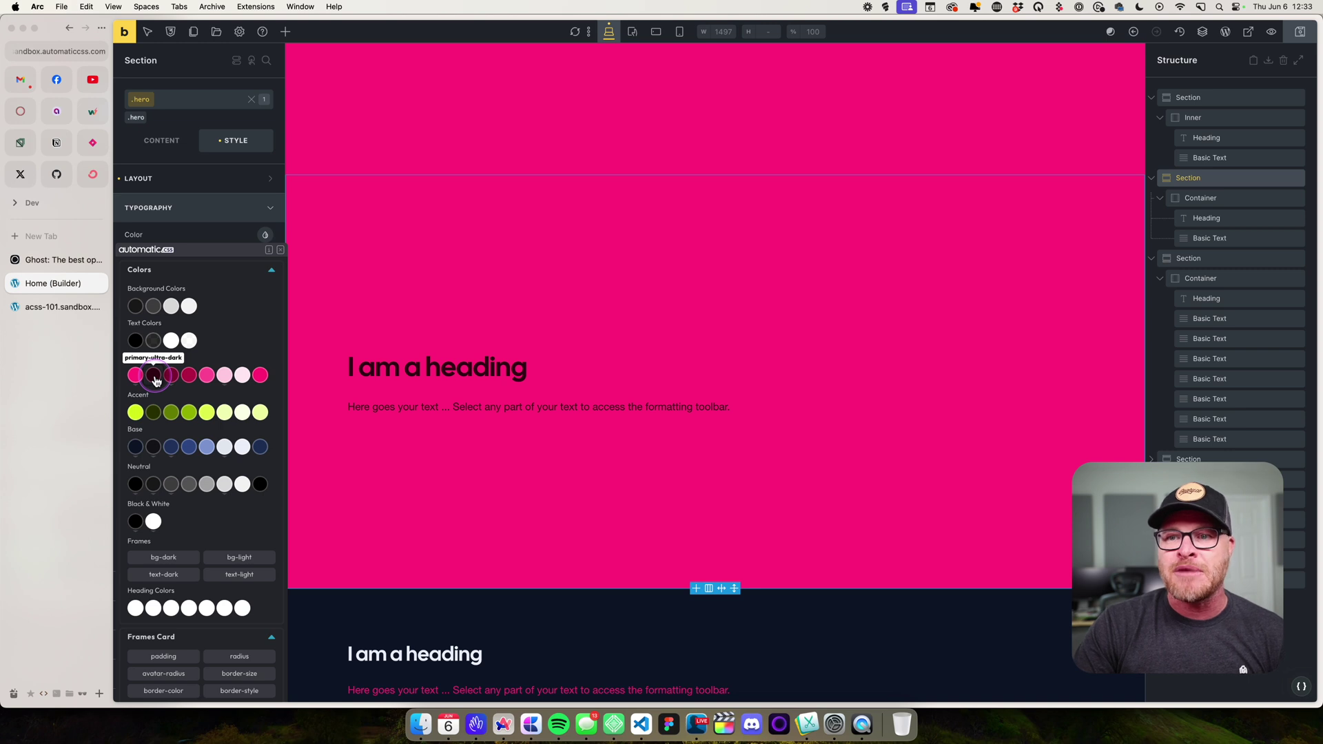
{"action": "left_click", "coordinate": [243, 377]}
{"action": "left_click", "coordinate": [153, 376]}
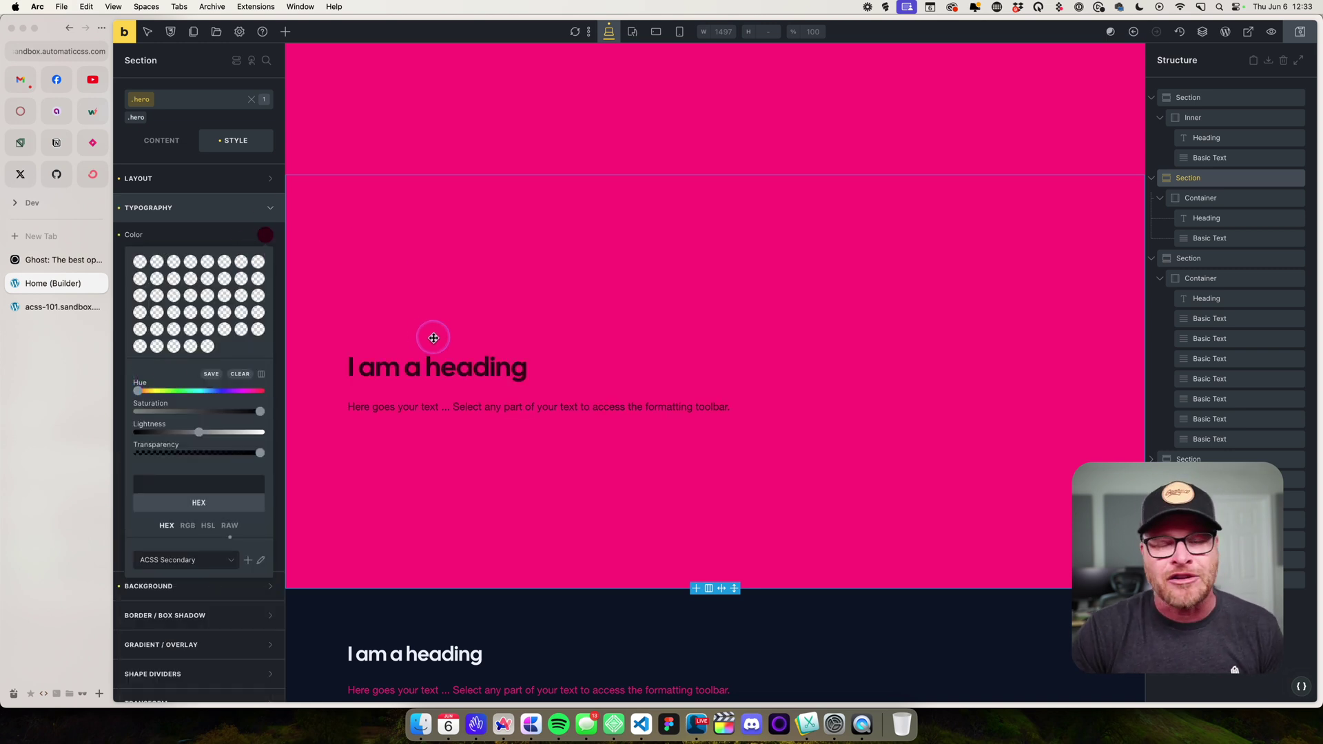
{"action": "scroll", "coordinate": [348, 287], "scroll_direction": "down", "scroll_amount": 2}
{"action": "scroll", "coordinate": [351, 306], "scroll_direction": "up", "scroll_amount": 3}
{"action": "scroll", "coordinate": [351, 306], "scroll_direction": "down", "scroll_amount": 5}
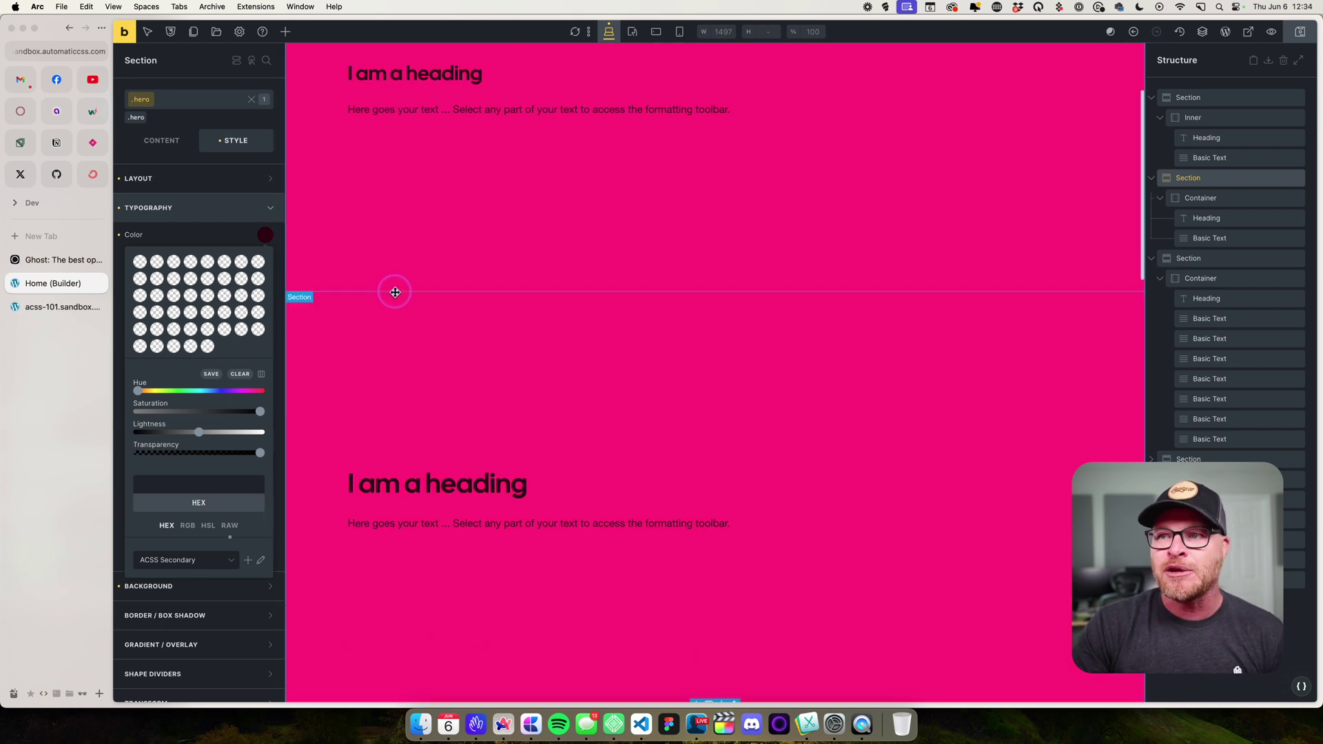